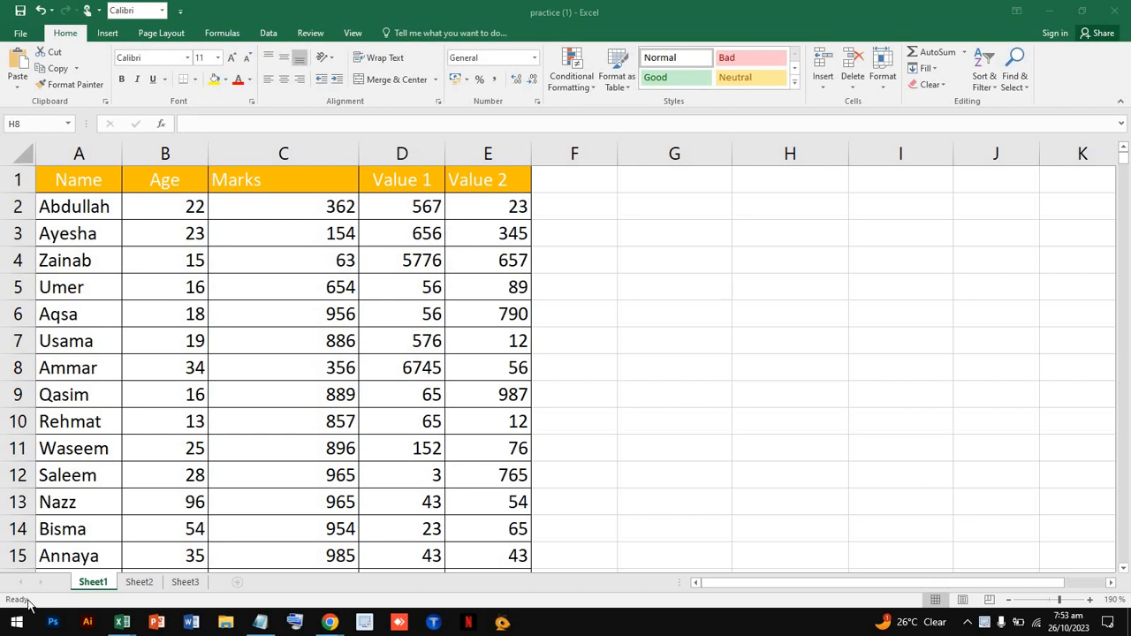
Step: Create a new blank workbook, maximize its window and insert a header and footer area on the sheet
left_click(122, 34)
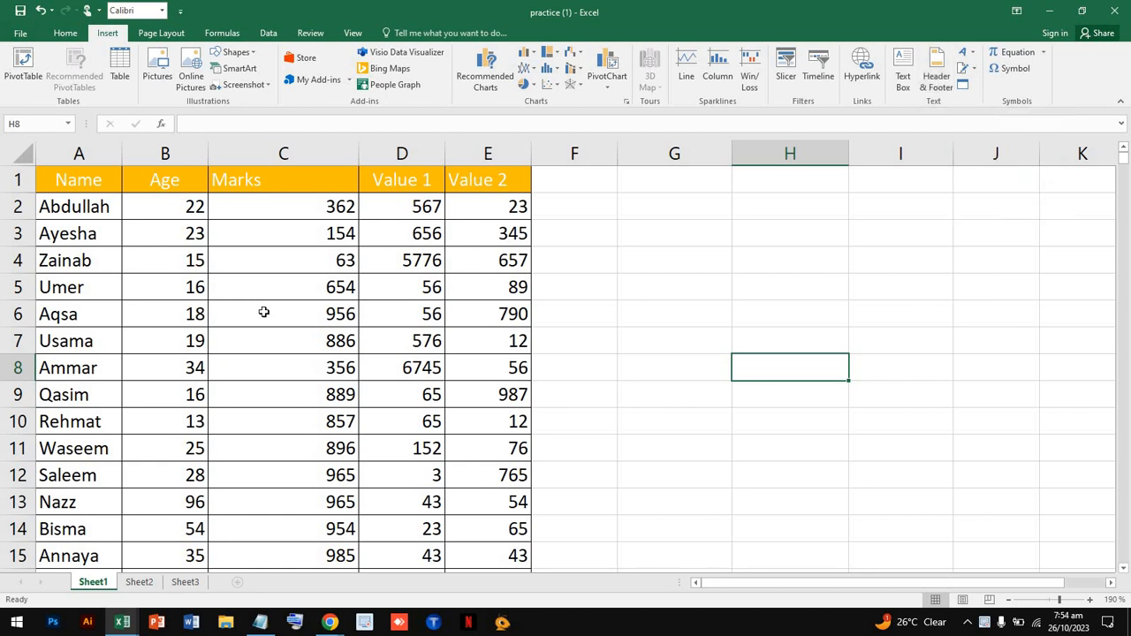
key("ctrl+n")
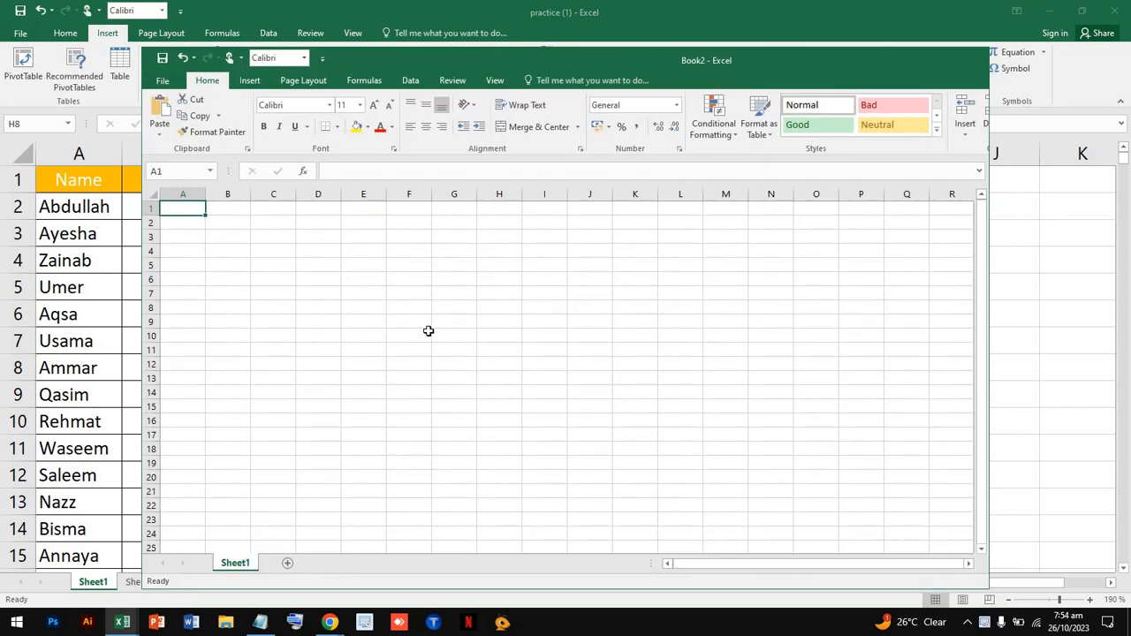
left_click(936, 58)
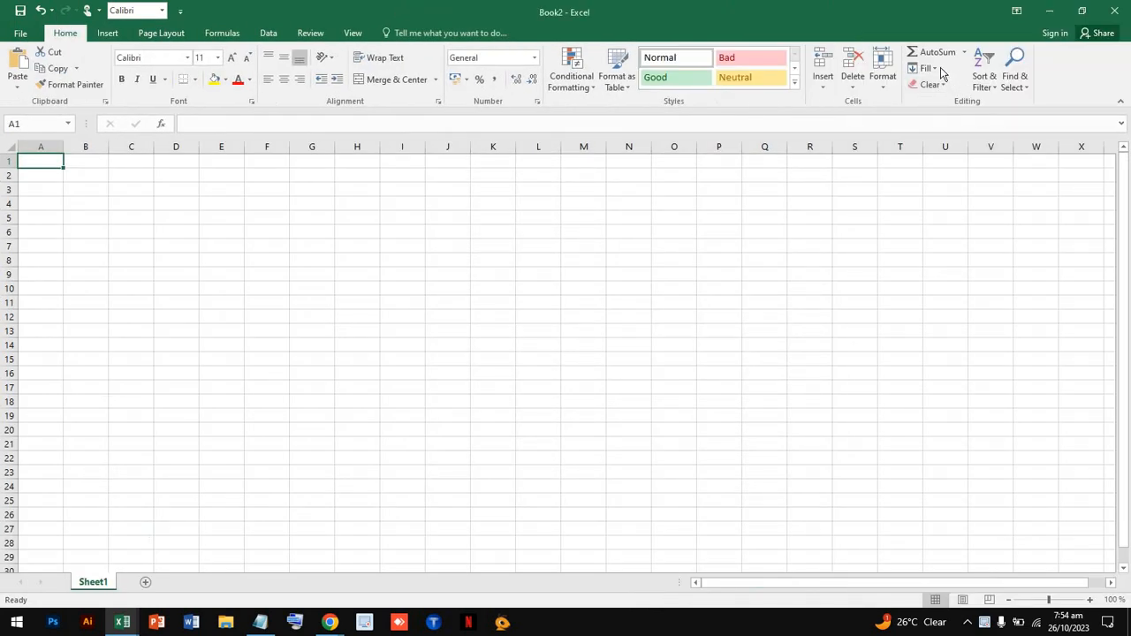
left_click(107, 35)
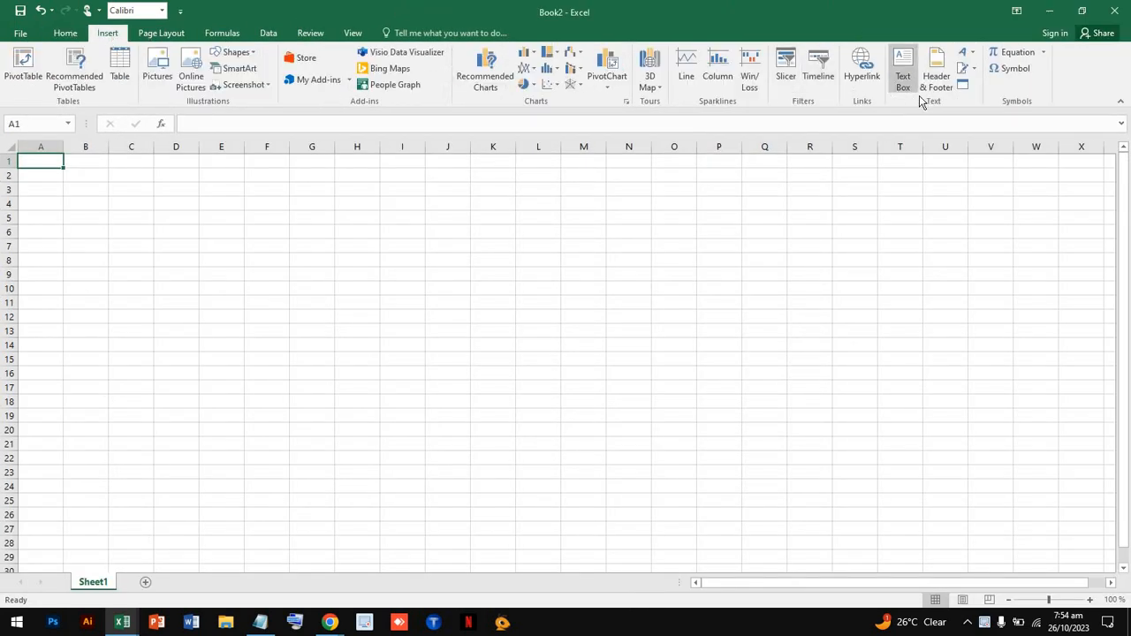
left_click(938, 80)
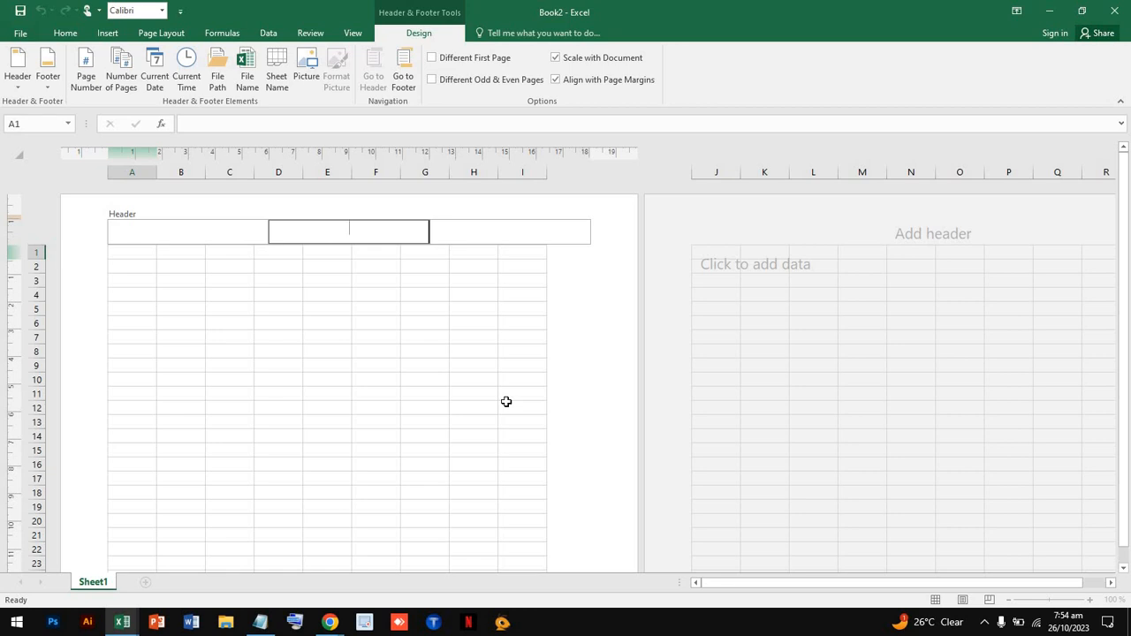
left_click(194, 335)
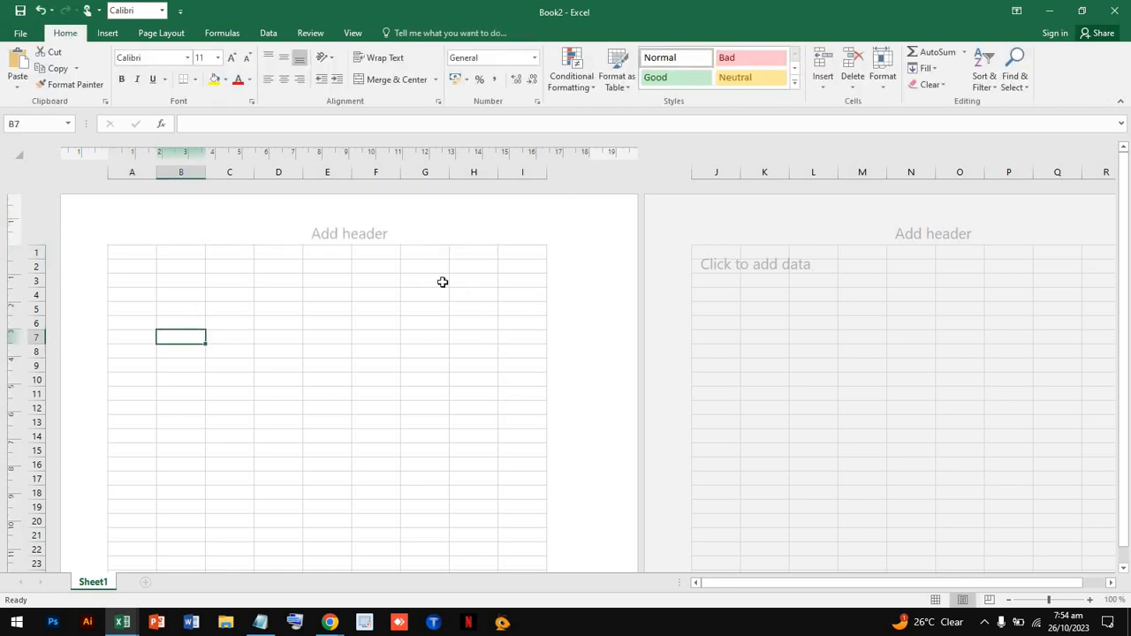
Step: Widen columns H and I in the page view so the grid extends further across the first page
scroll(433, 328, "down", 3)
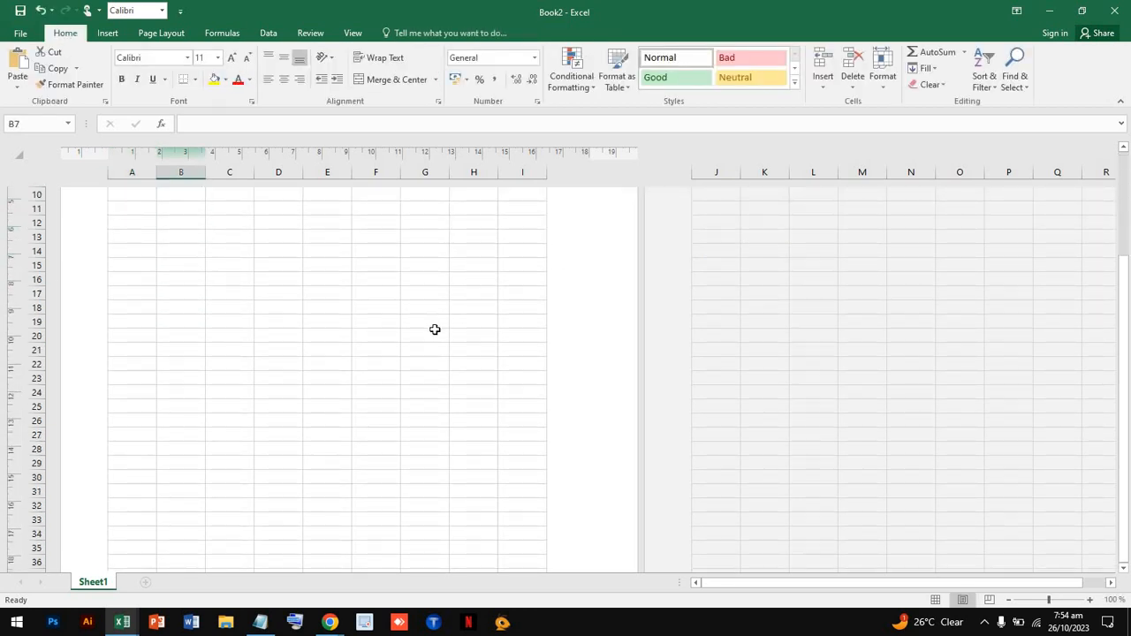
scroll(433, 328, "down", 3)
scroll(434, 328, "up", 6)
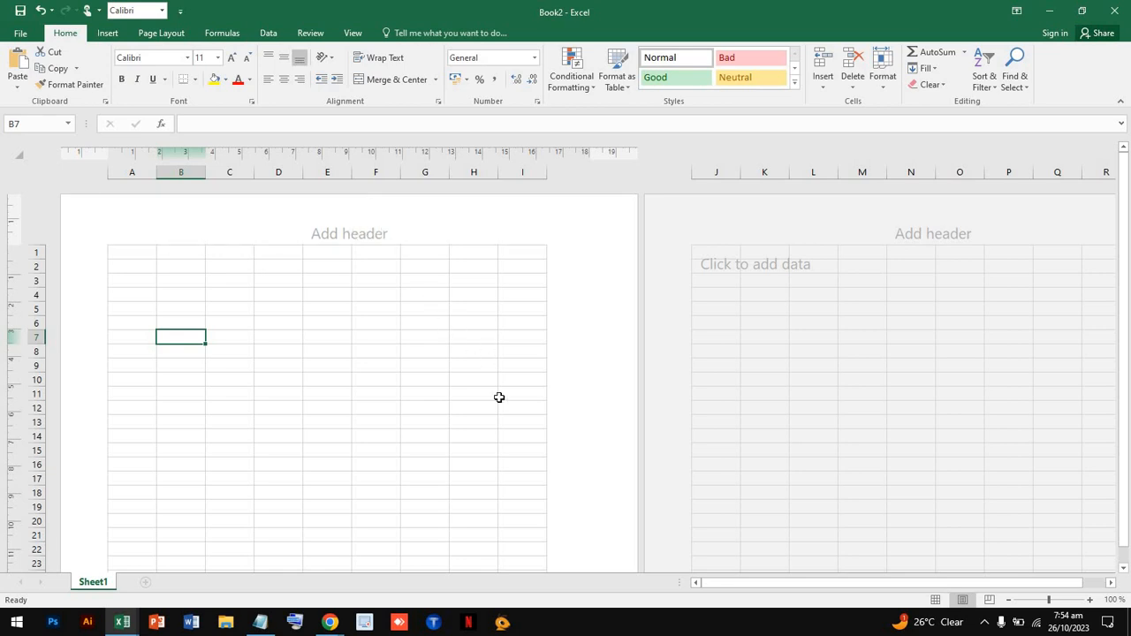
scroll(497, 397, "down", 10)
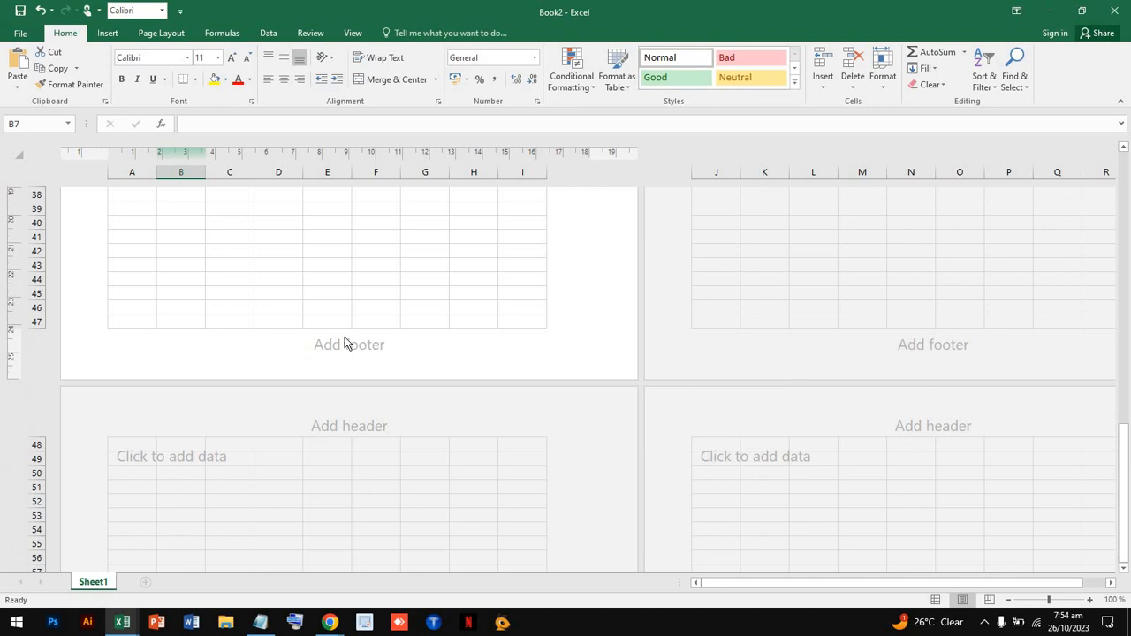
scroll(391, 353, "up", 3)
scroll(391, 354, "up", 9)
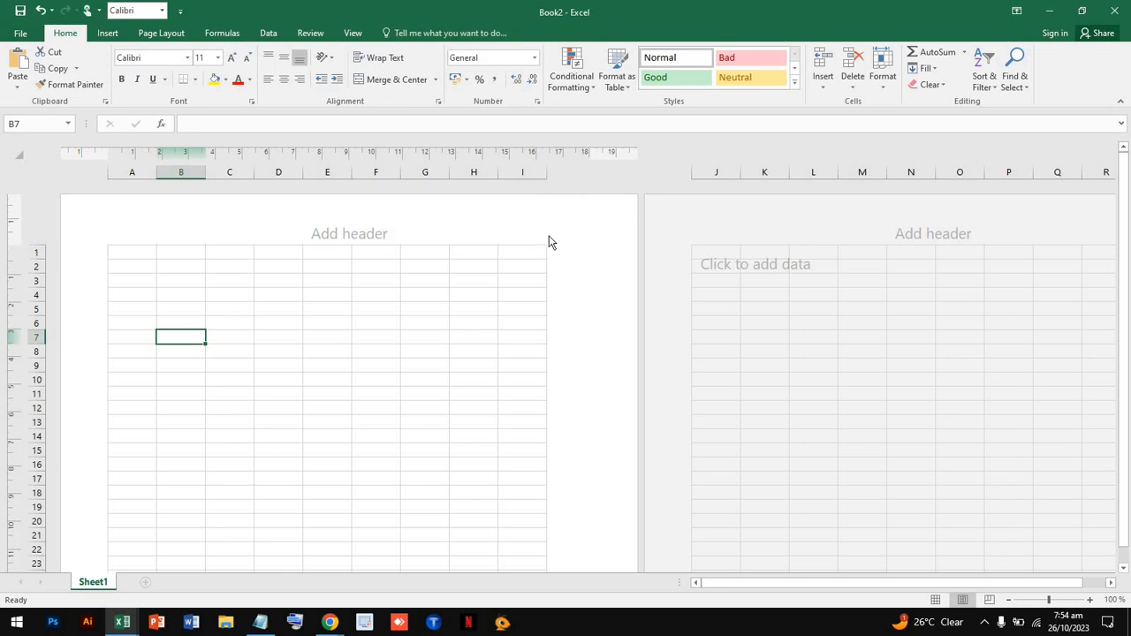
left_click_drag(549, 173, 512, 174)
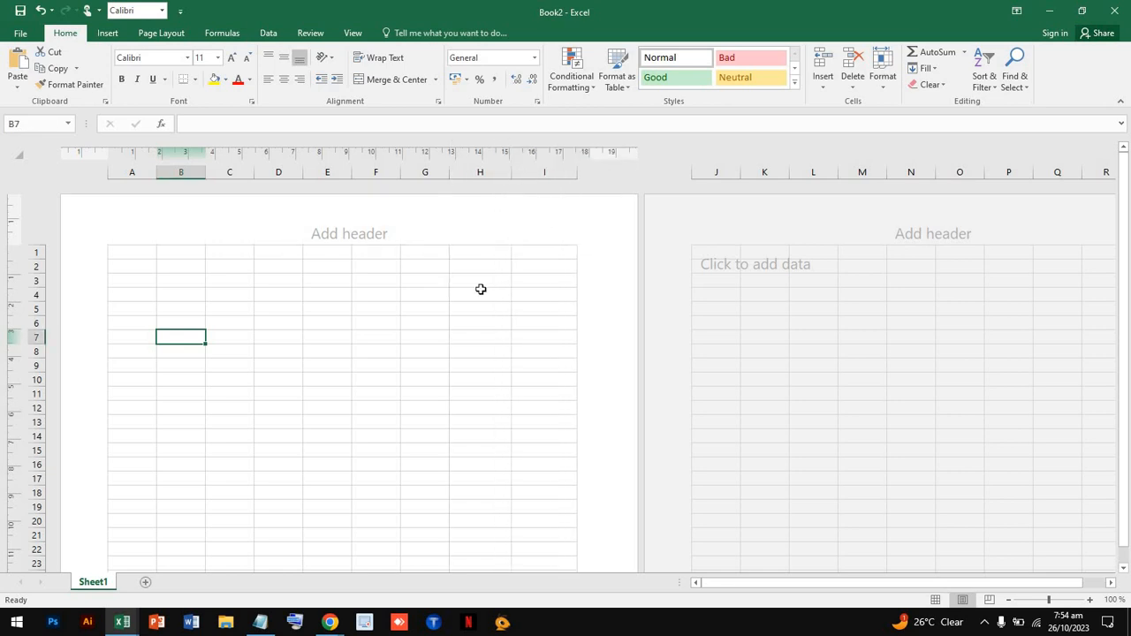
Step: Examine the page layout of the blank sheet, including its header area, footer area and page boundaries
scroll(480, 290, "down", 6)
scroll(480, 289, "down", 8)
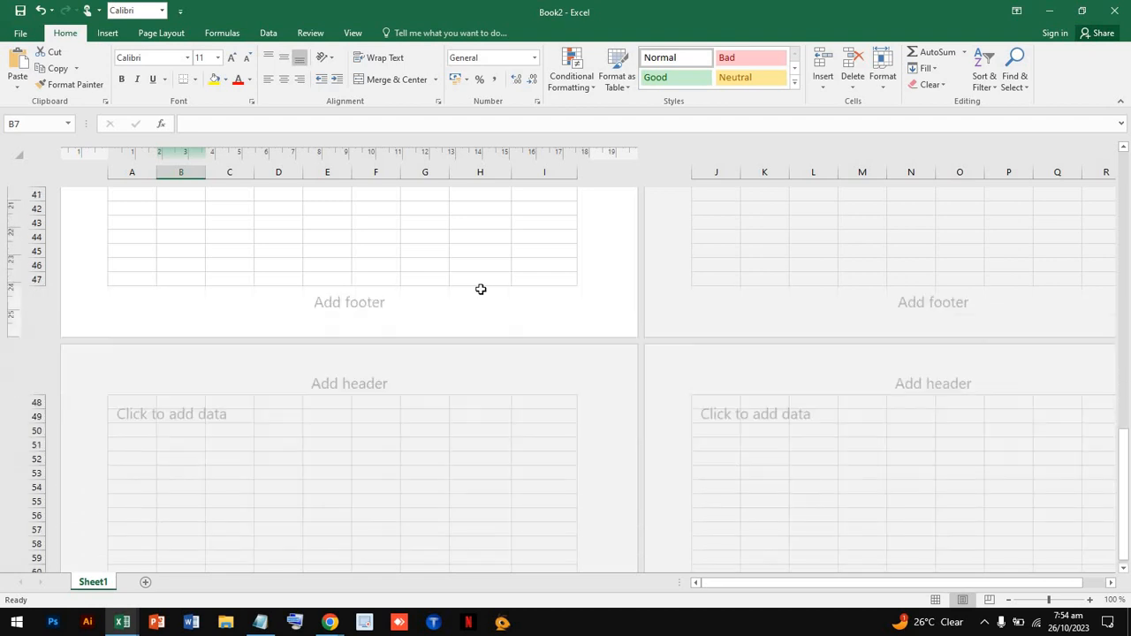
scroll(481, 289, "up", 1)
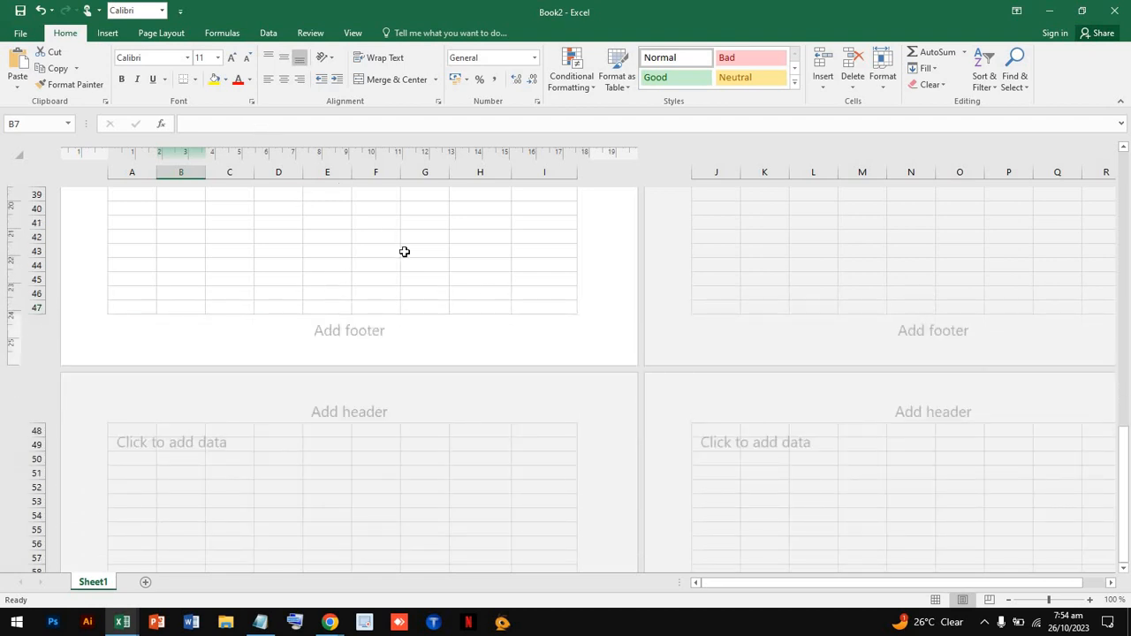
scroll(403, 249, "up", 12)
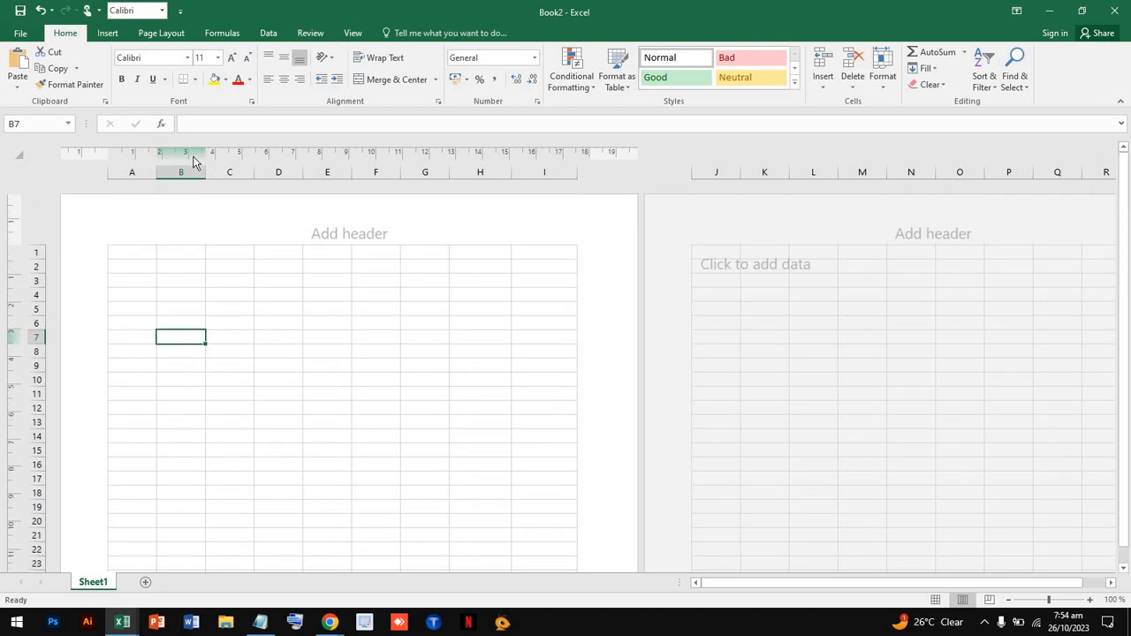
left_click(144, 327)
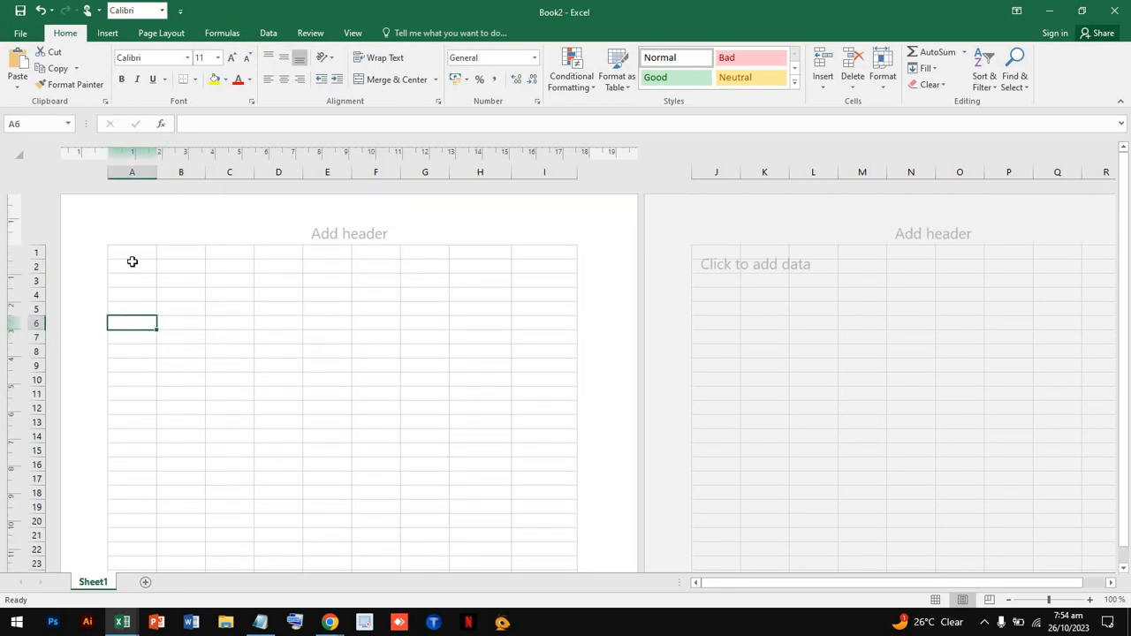
left_click(132, 268)
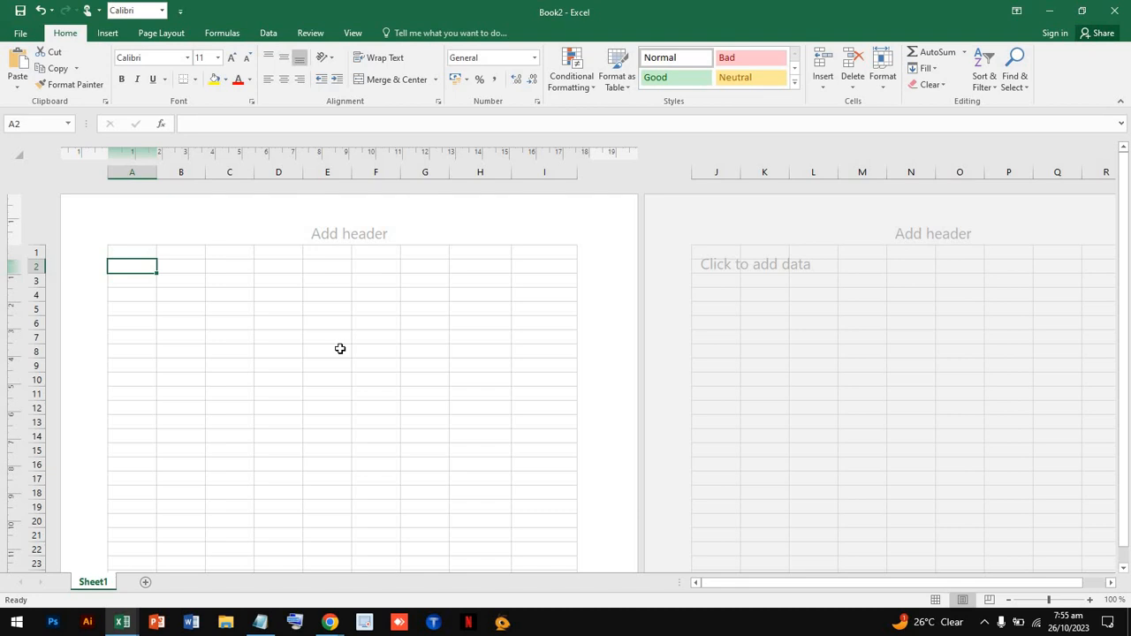
scroll(340, 348, "down", 15)
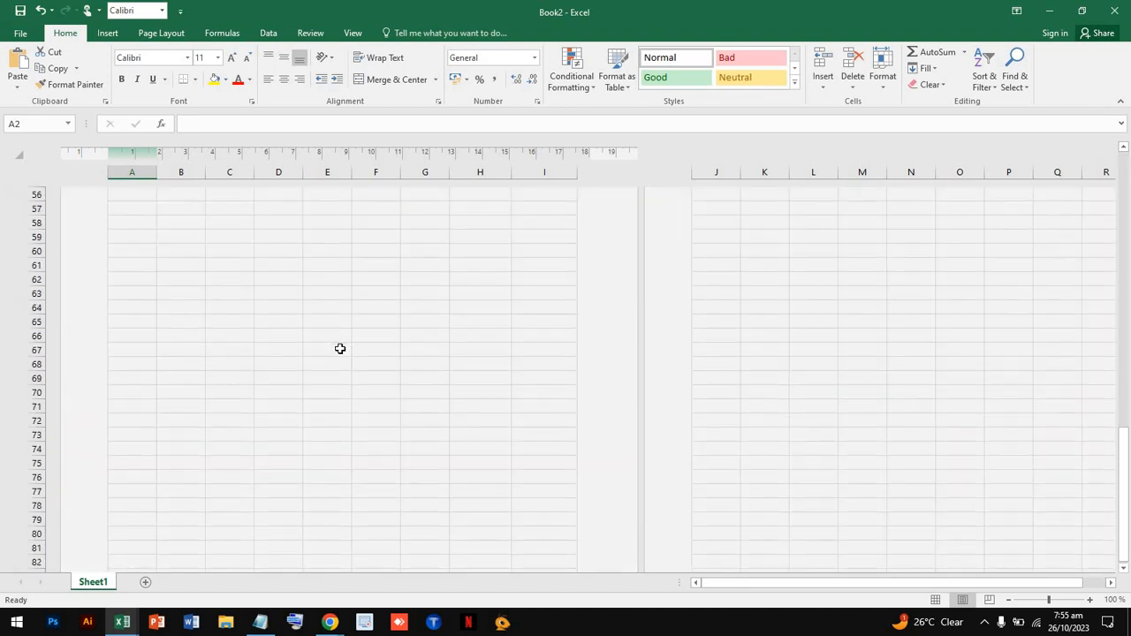
scroll(810, 214, "up", 15)
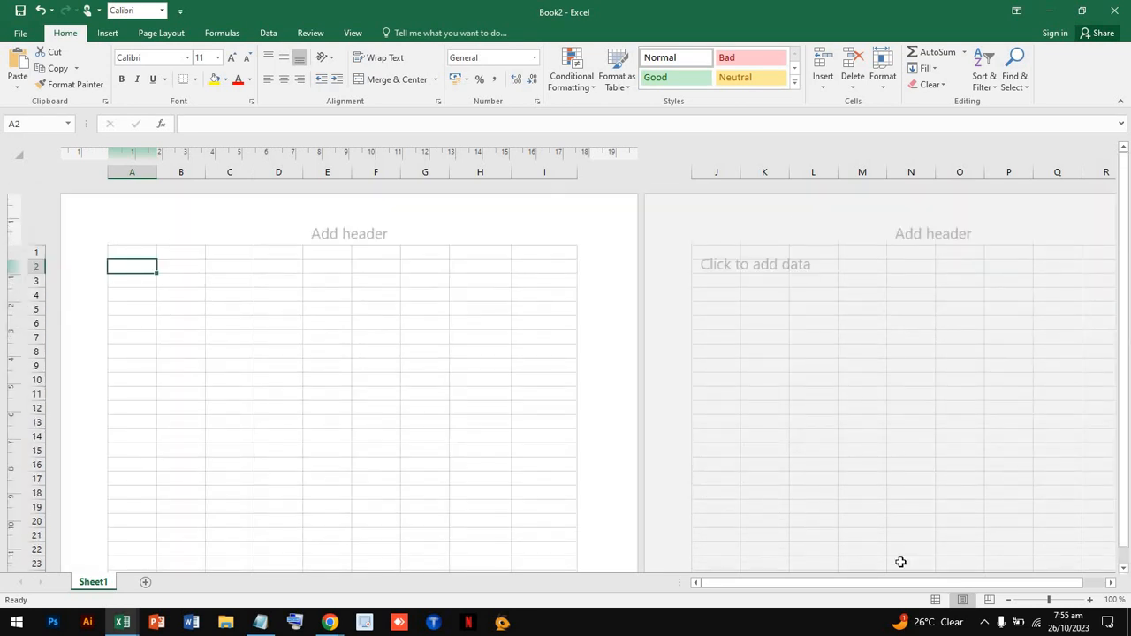
scroll(888, 494, "down", 4)
scroll(881, 431, "up", 4)
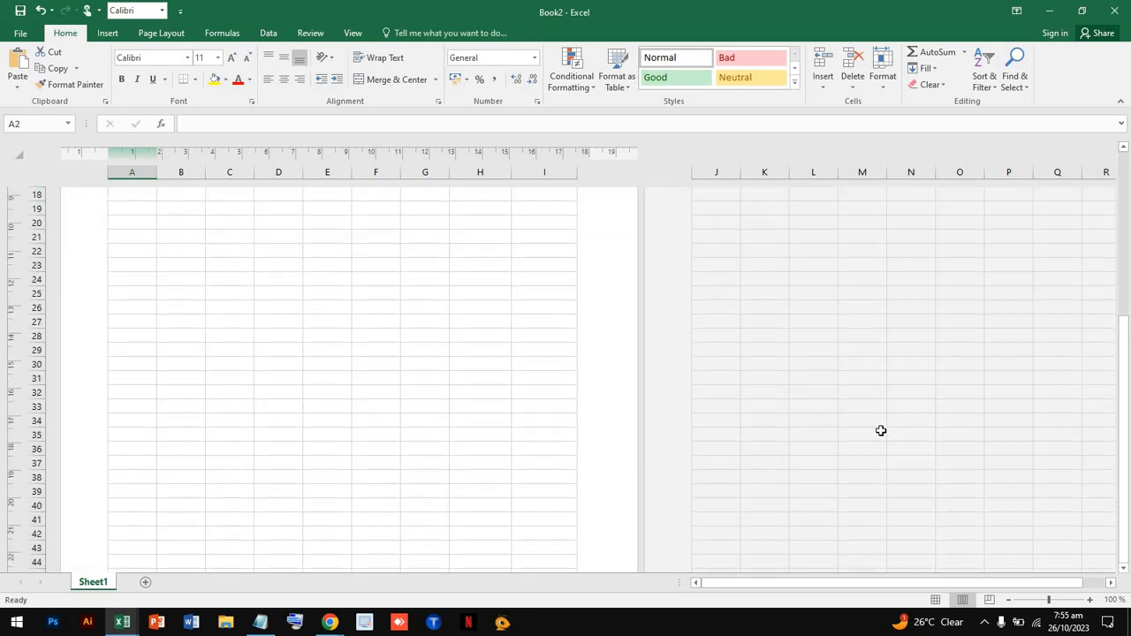
scroll(881, 430, "up", 2)
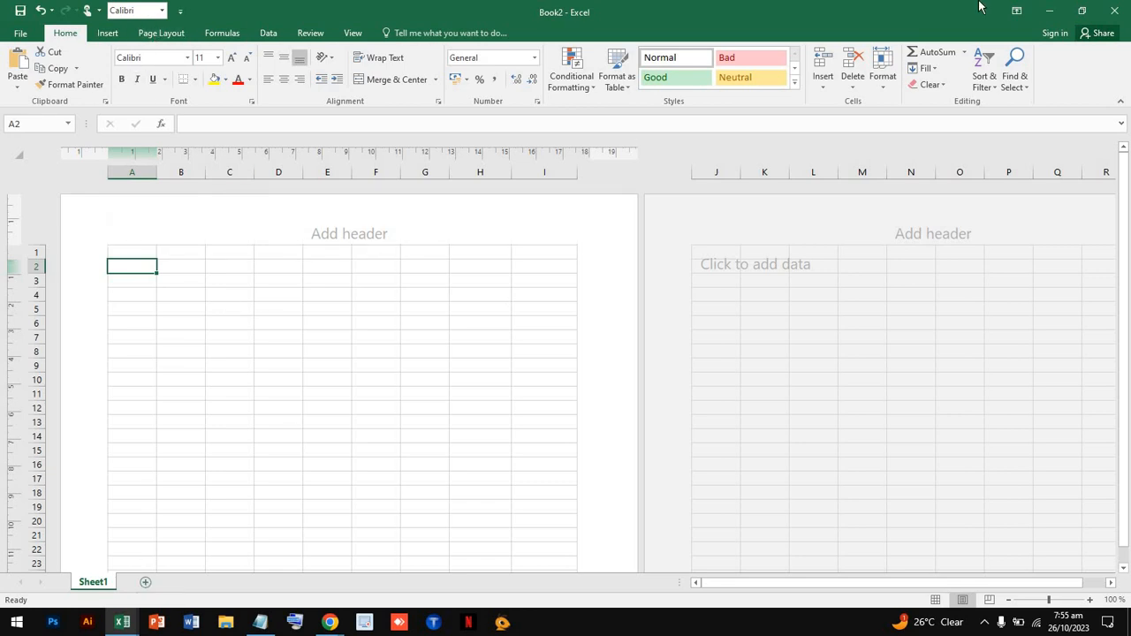
Step: Close the new blank workbook without saving its changes
left_click(1115, 11)
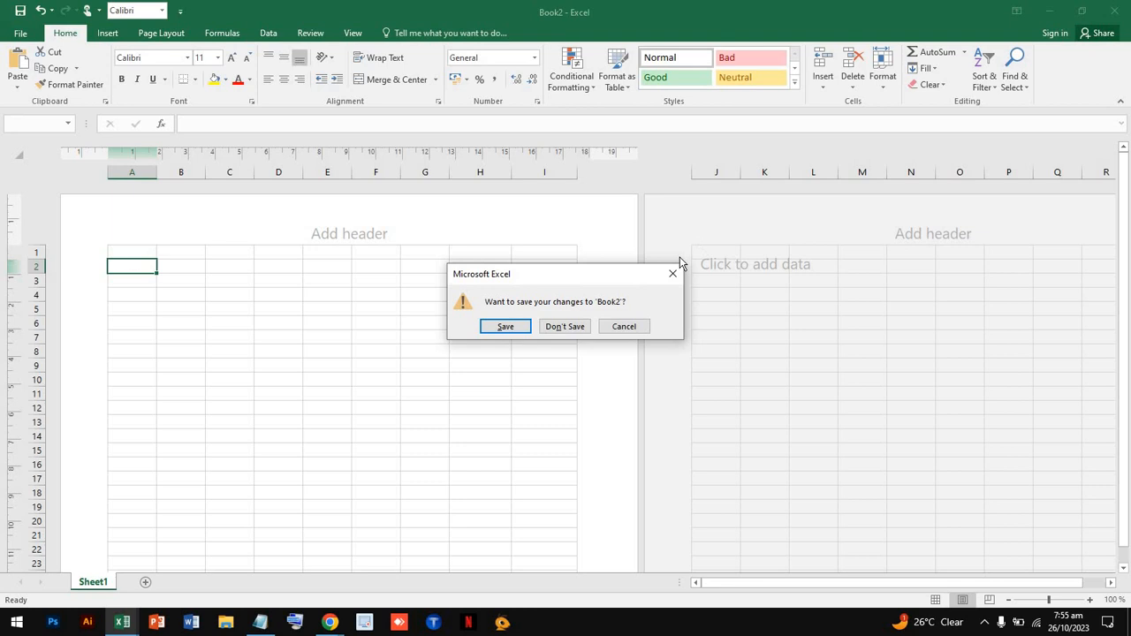
left_click(565, 326)
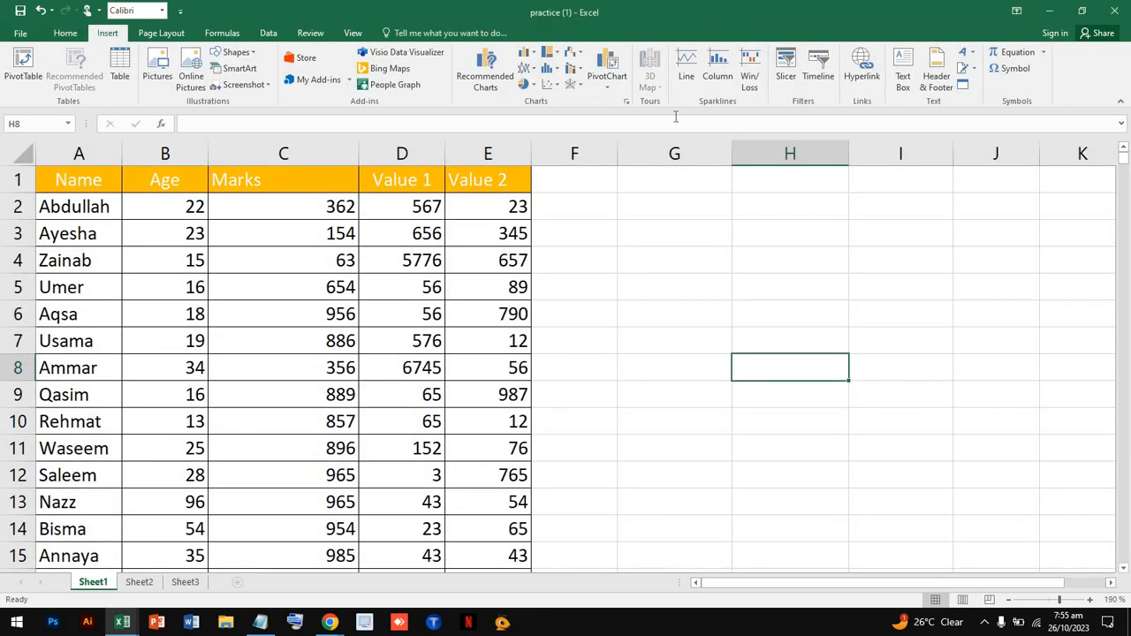
Step: Review the available page themes and theme color sets for the practice workbook
left_click(176, 35)
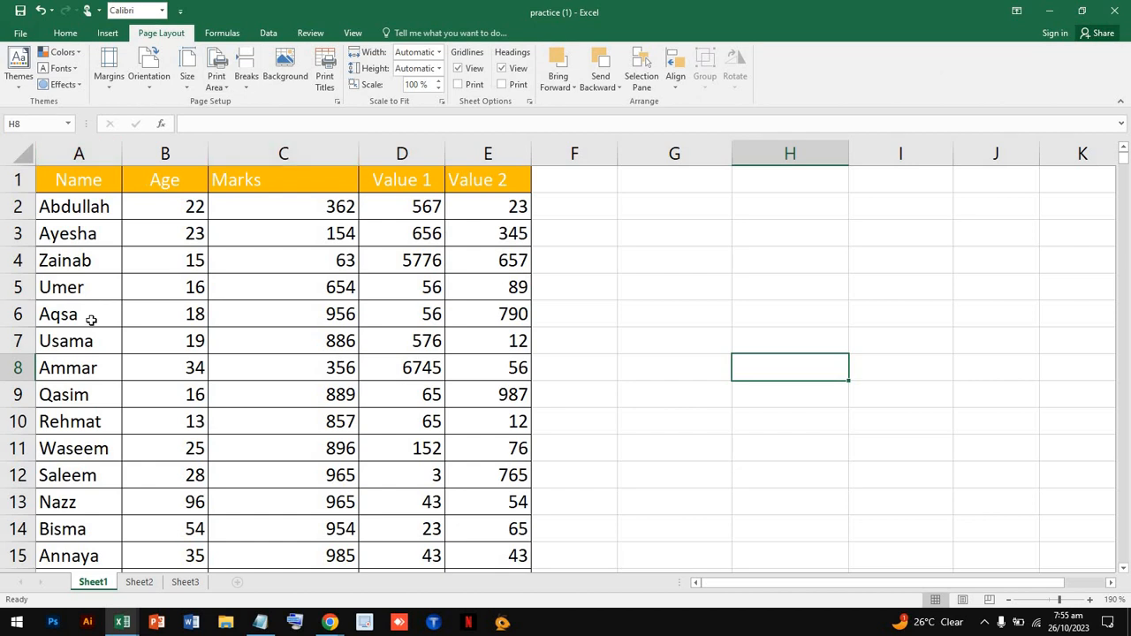
left_click(20, 78)
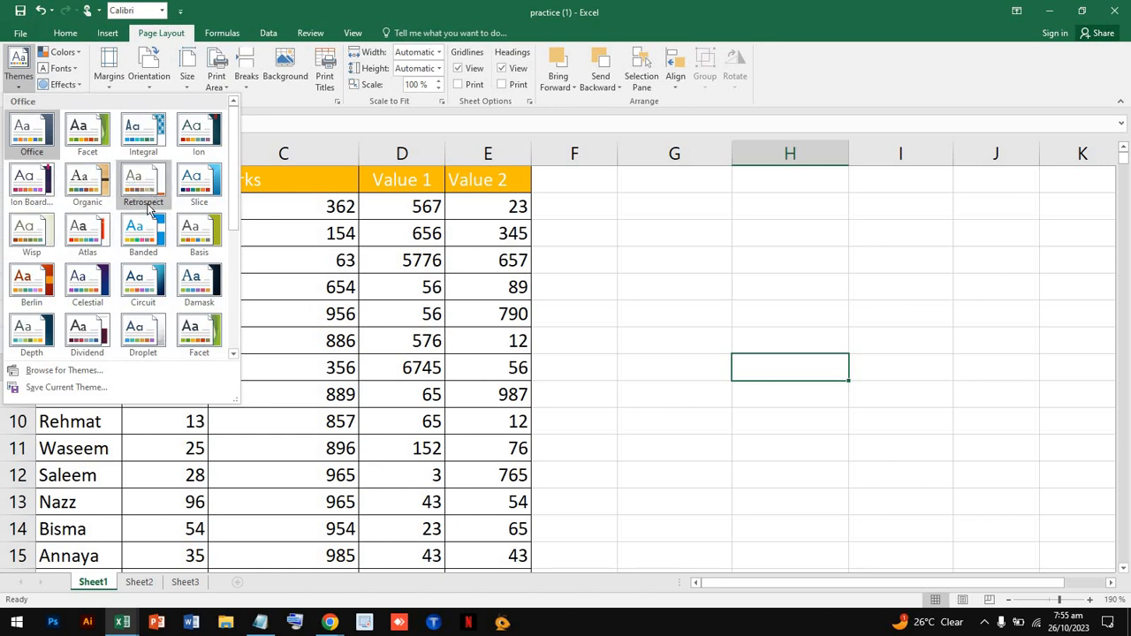
left_click(72, 55)
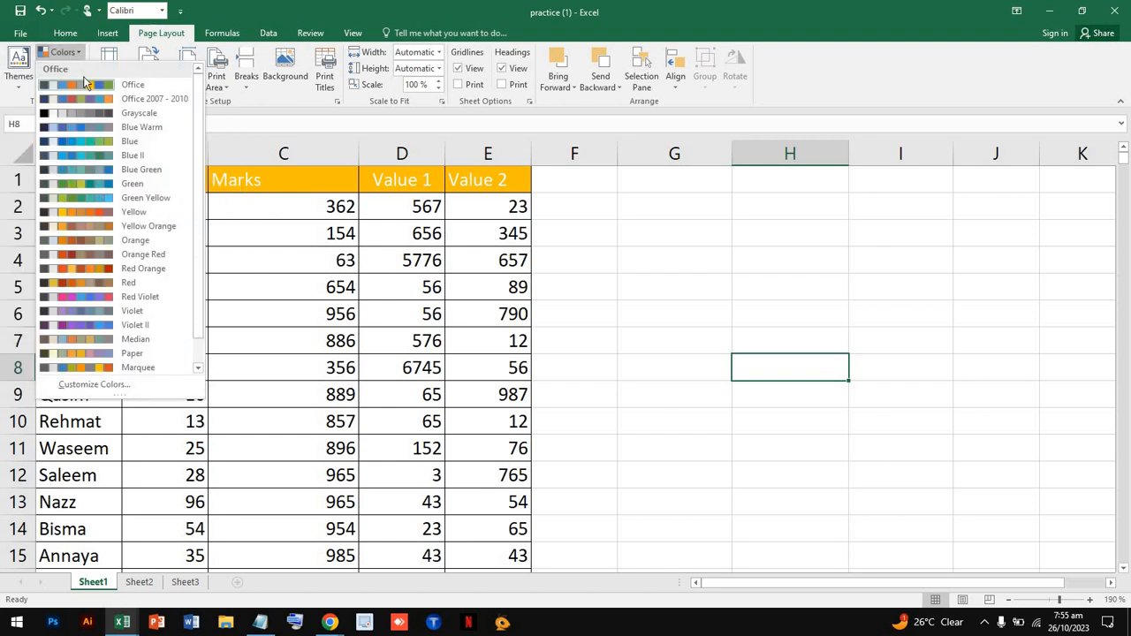
left_click(82, 50)
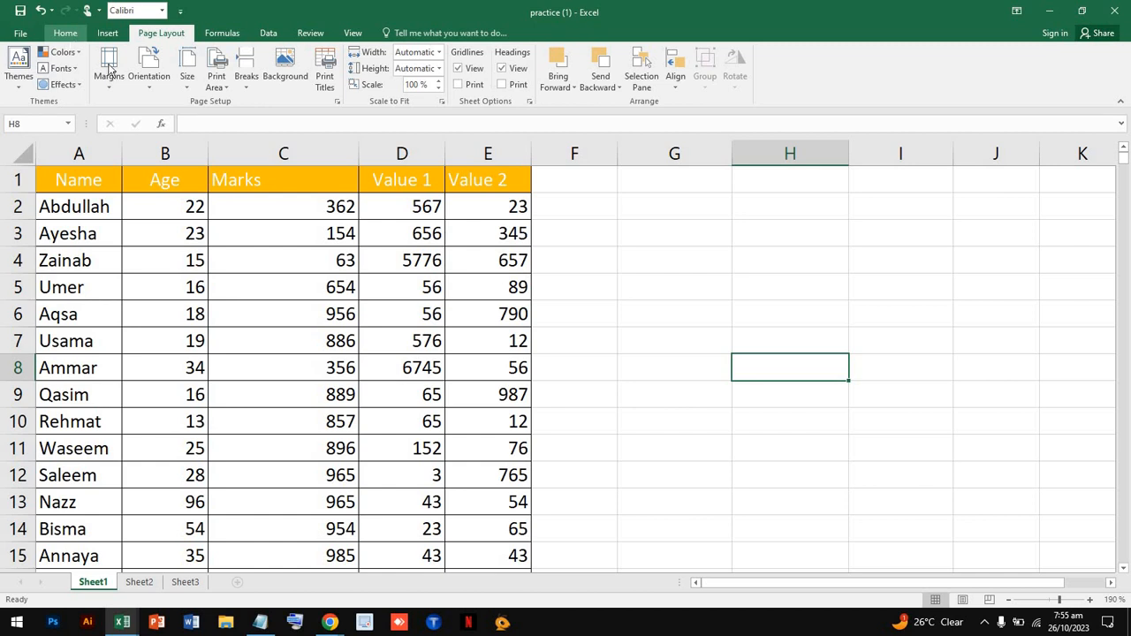
Step: Check the print preview of the data sheet with its current margins, and return to the worksheet
left_click(297, 347)
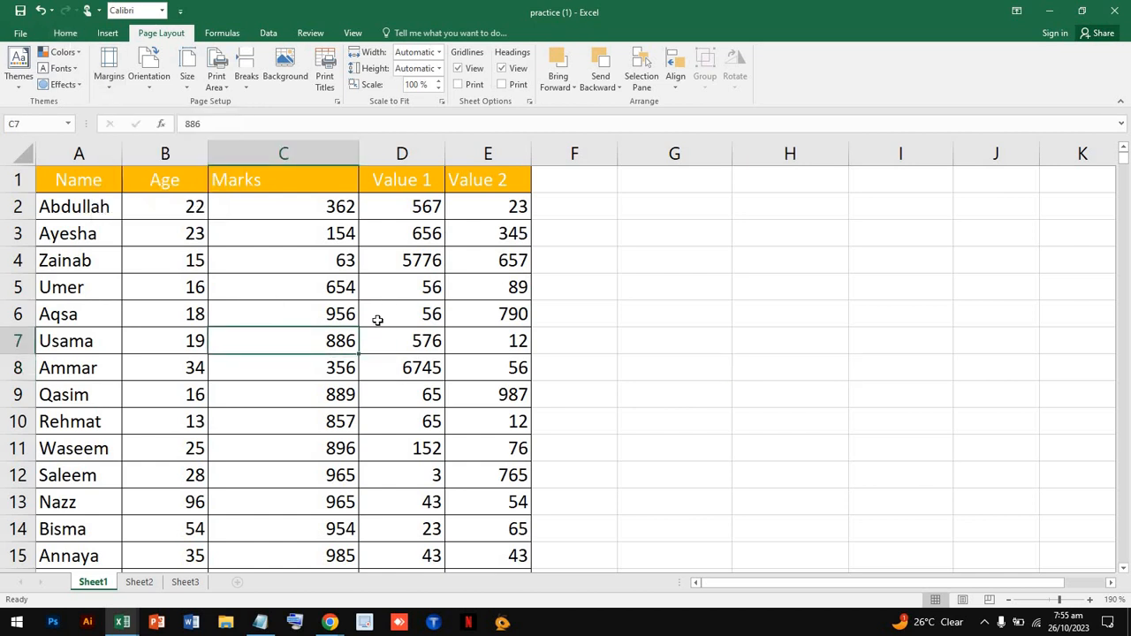
key("ctrl+p")
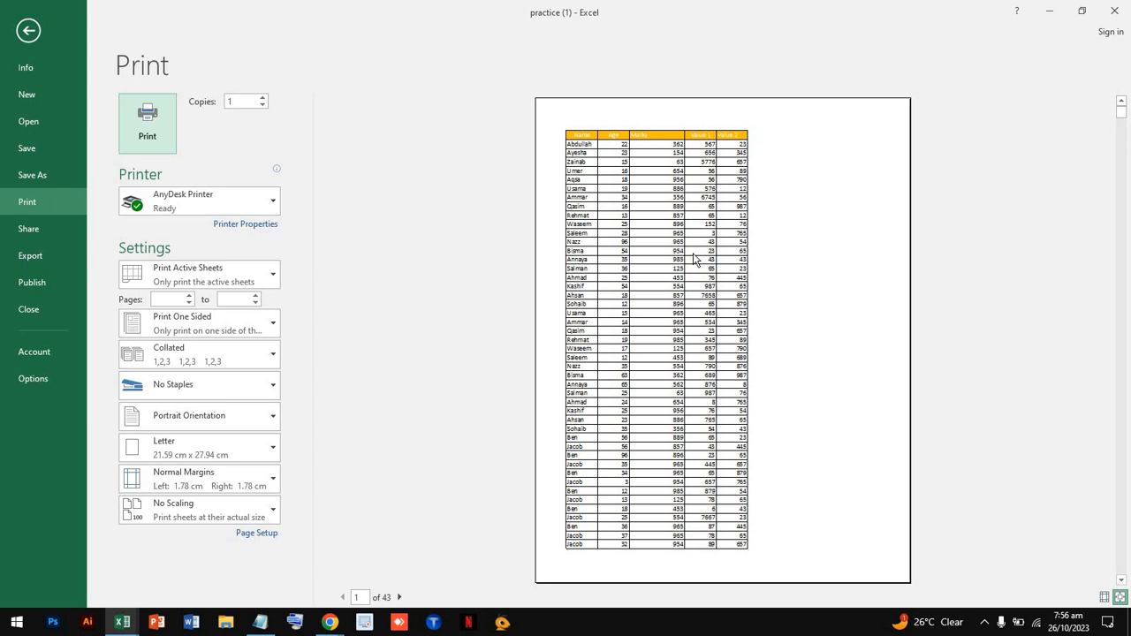
left_click(29, 31)
Step: Set the page margins to Wide and check the result in the print preview
left_click(108, 76)
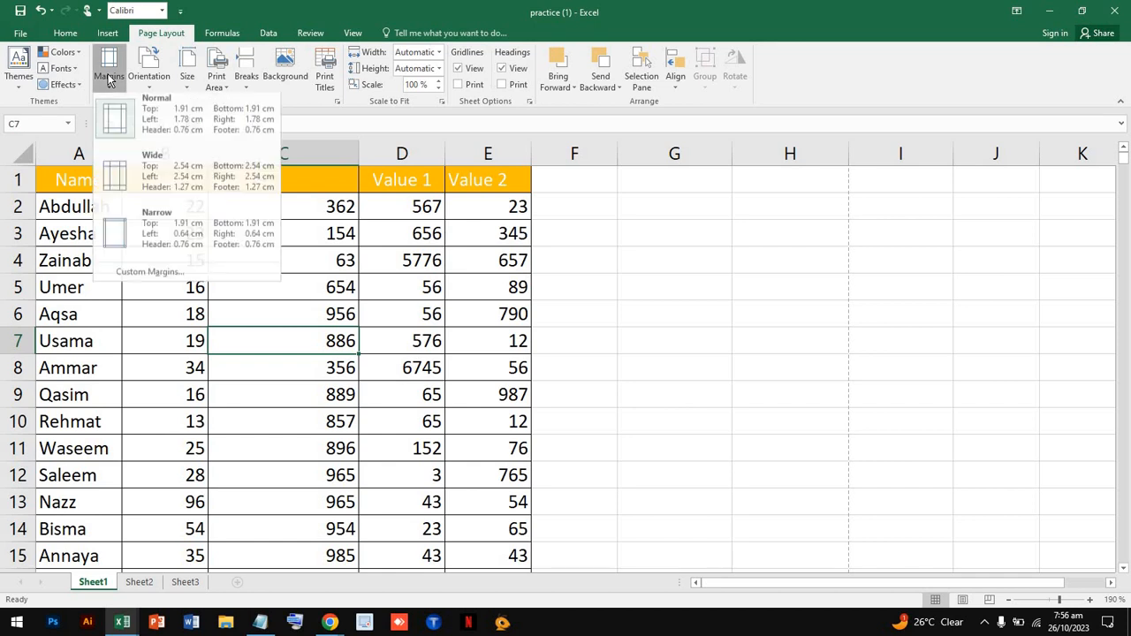
left_click(174, 168)
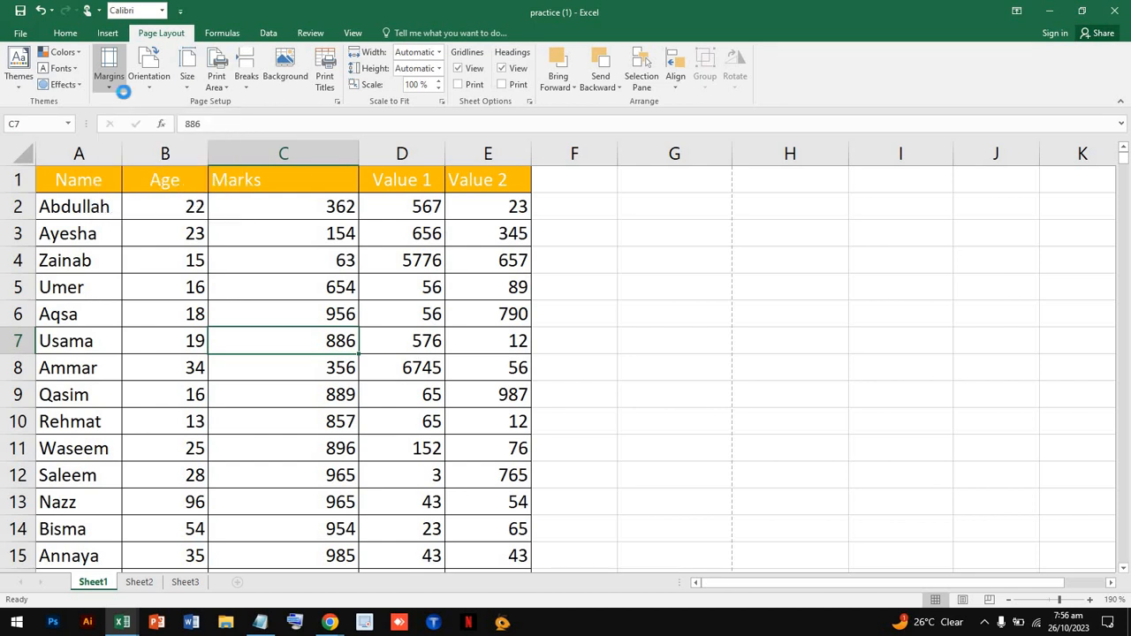
key("ctrl+p")
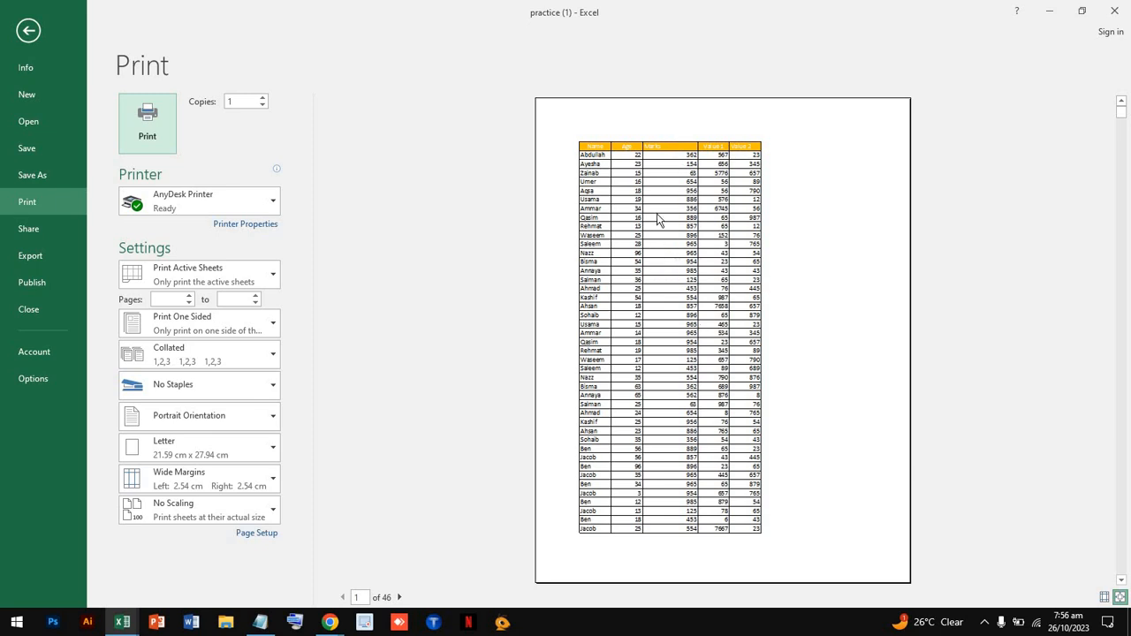
left_click(28, 33)
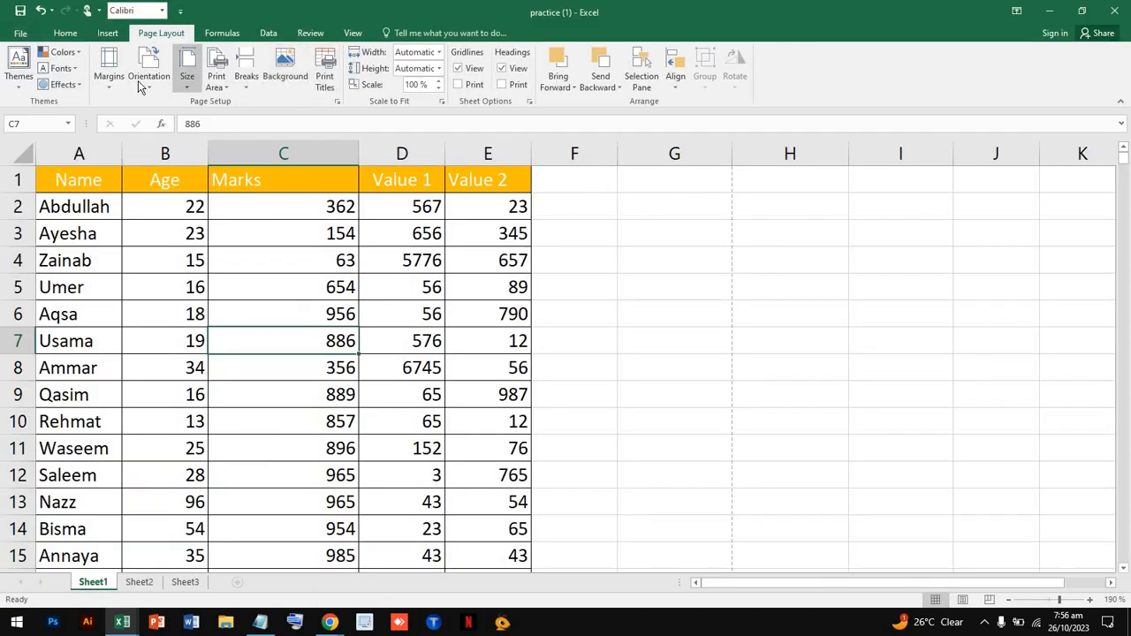
Step: Set the sheet's page margins back to Normal
left_click(110, 81)
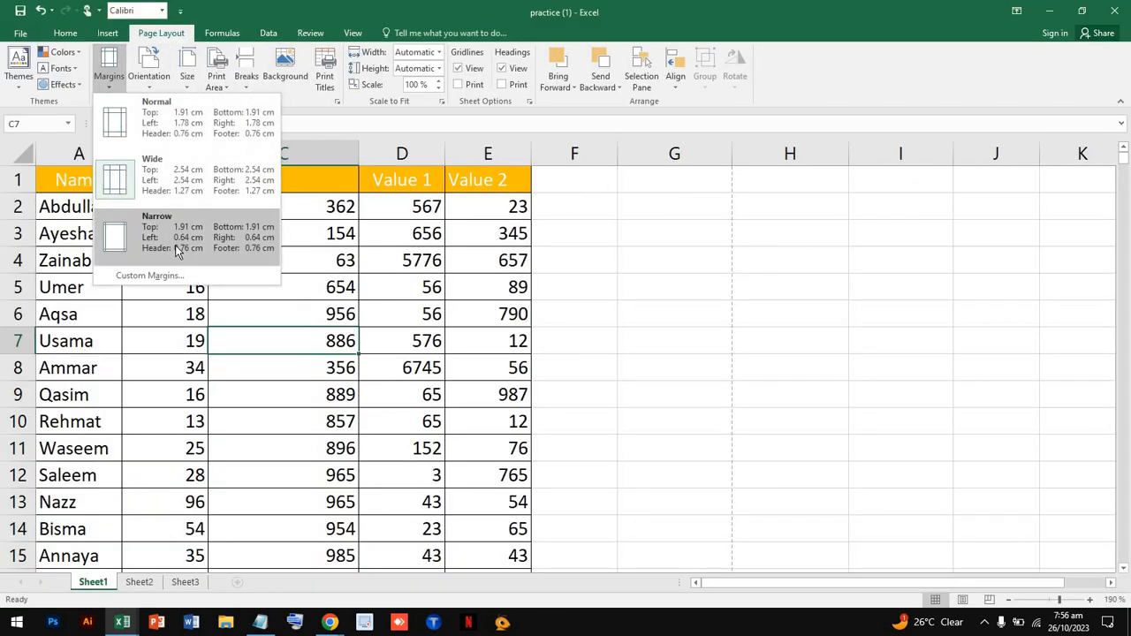
left_click(174, 109)
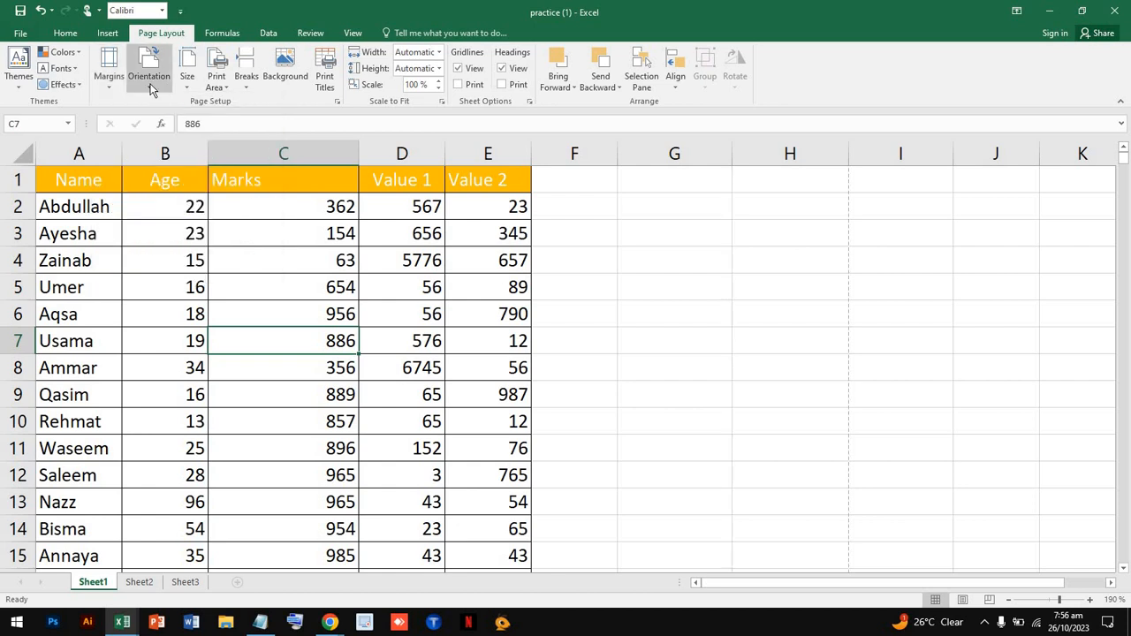
left_click(150, 82)
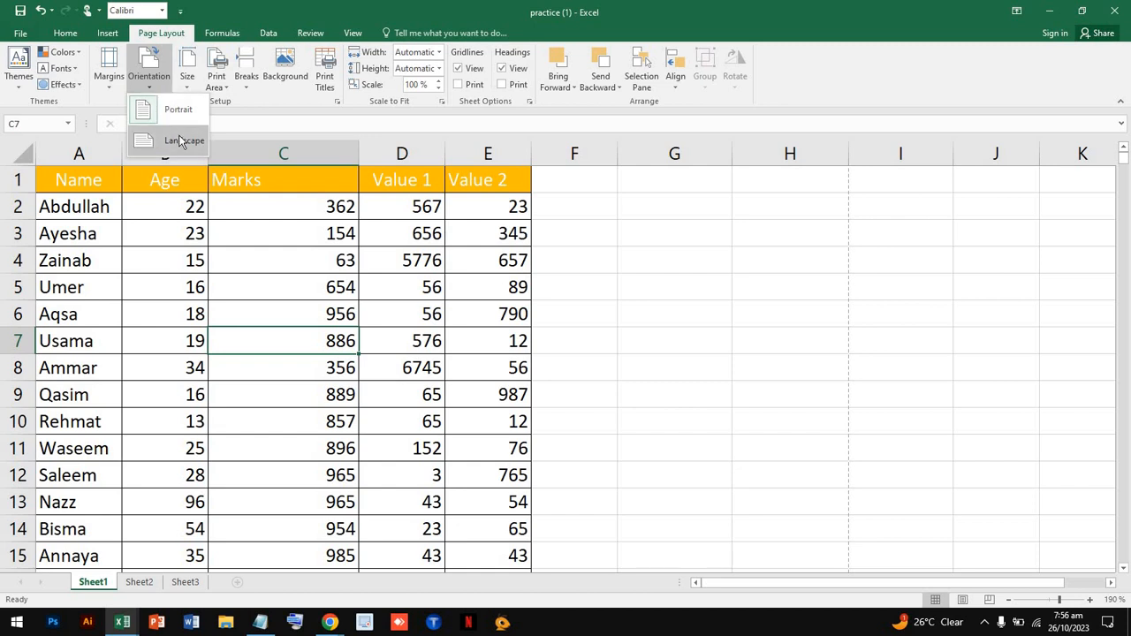
left_click(719, 260)
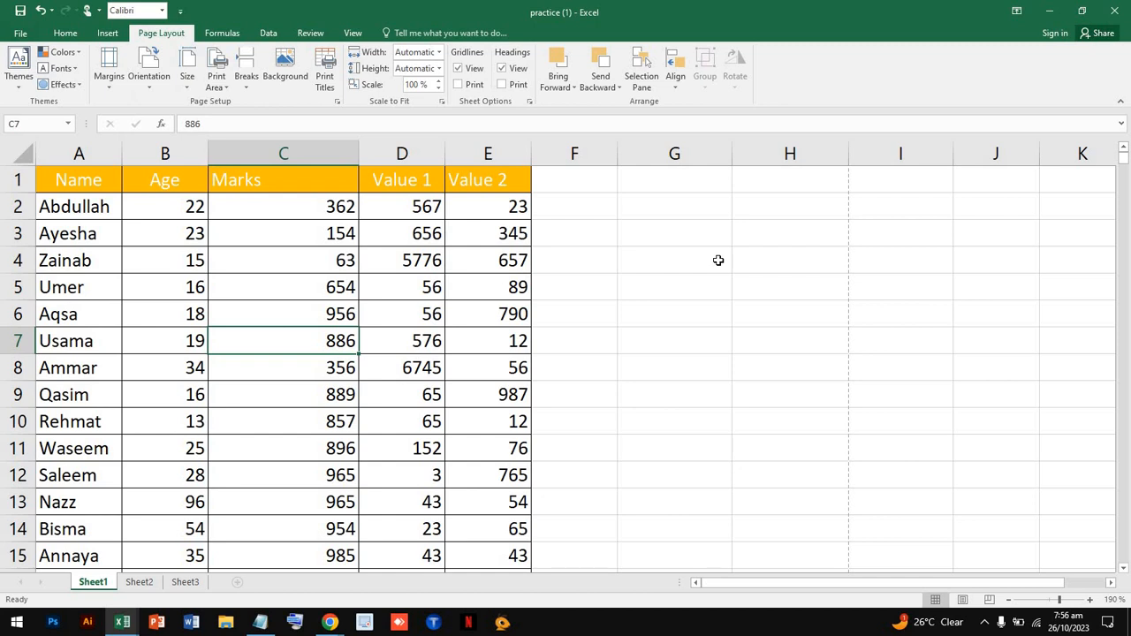
Step: Open Sheet3, look through both pages of its print preview in Portrait orientation, and return to the worksheet
left_click(186, 584)
scroll(419, 308, "left", 3)
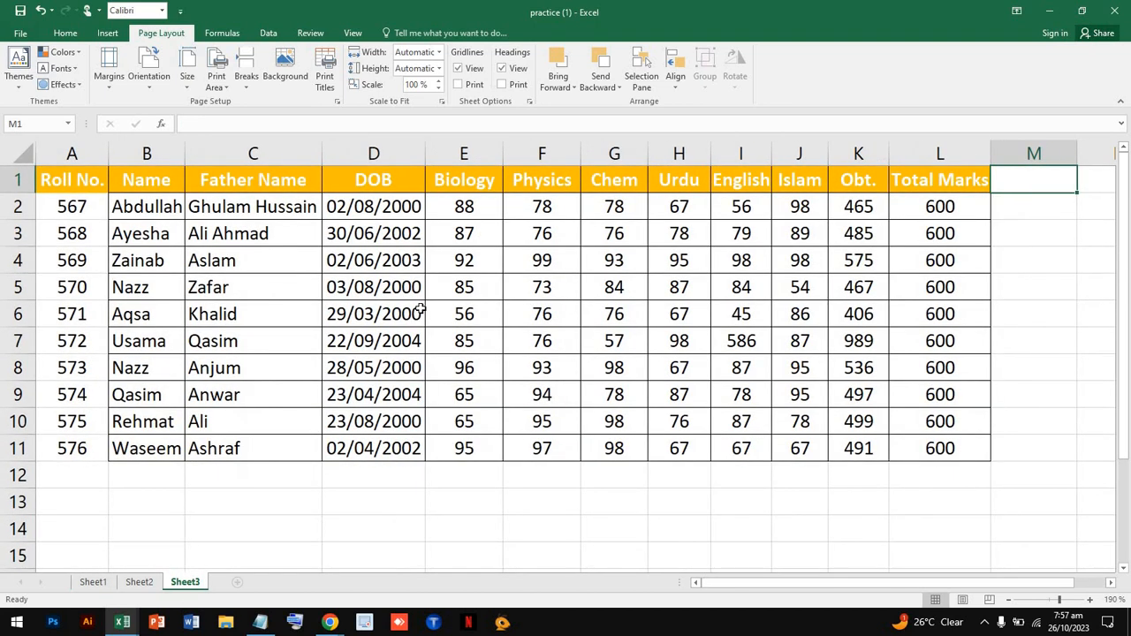
scroll(419, 309, "down", 1)
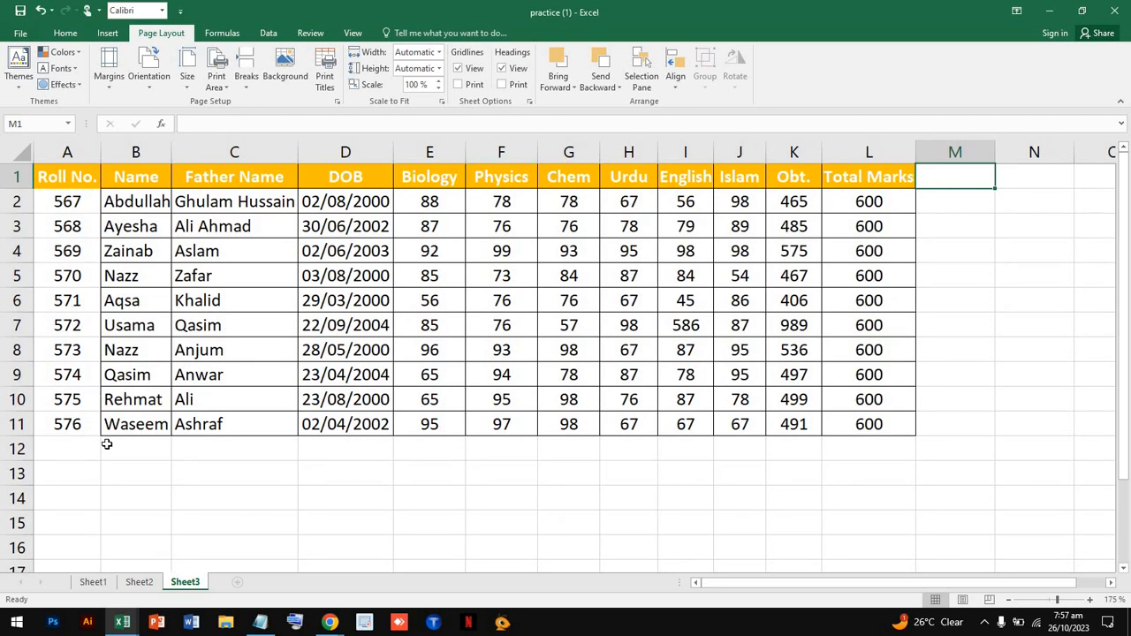
key("ctrl+p")
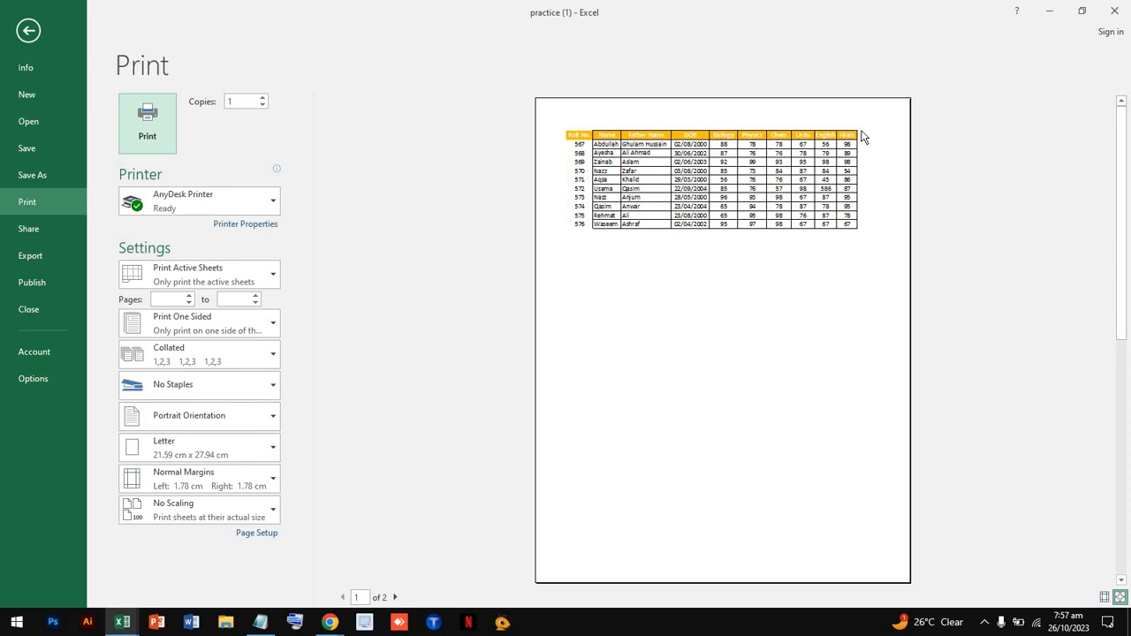
scroll(861, 172, "down", 1)
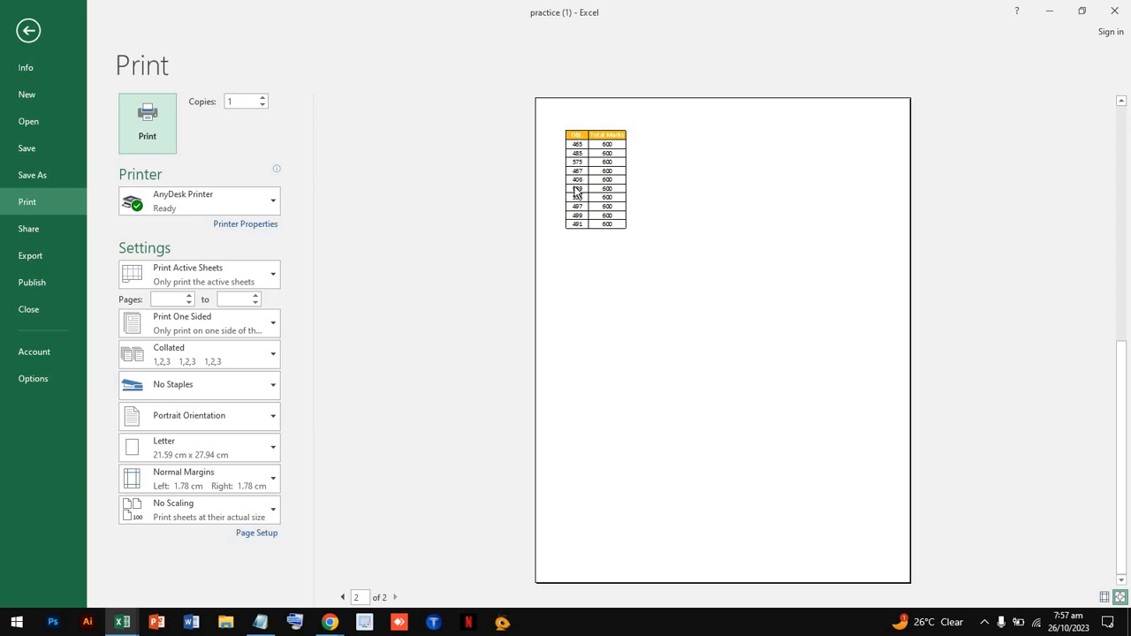
scroll(616, 172, "up", 1)
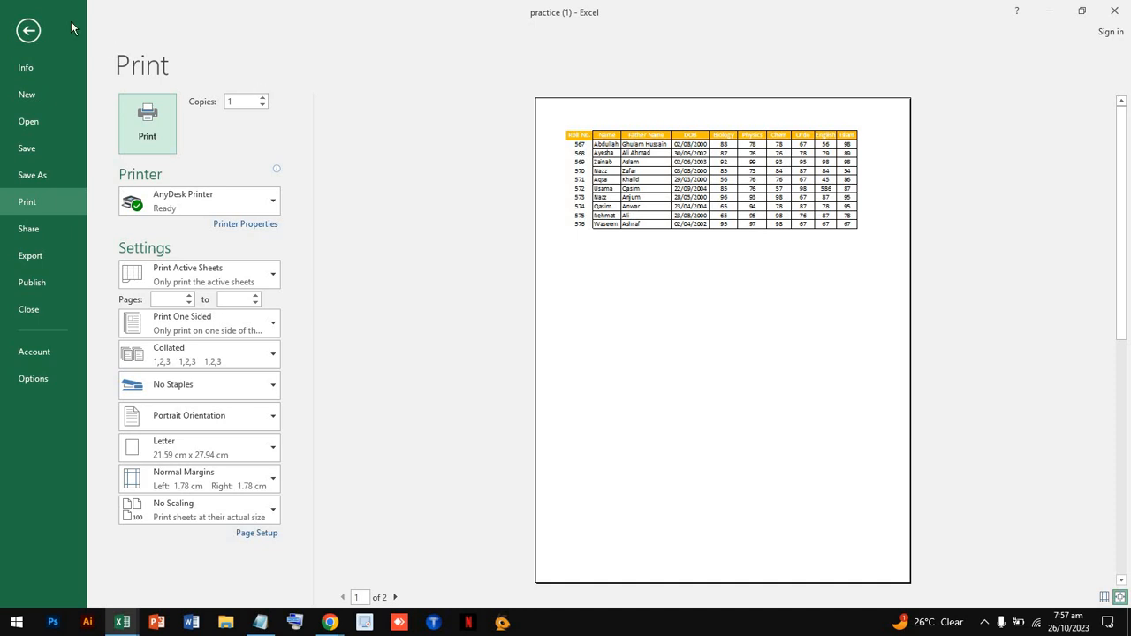
left_click(28, 30)
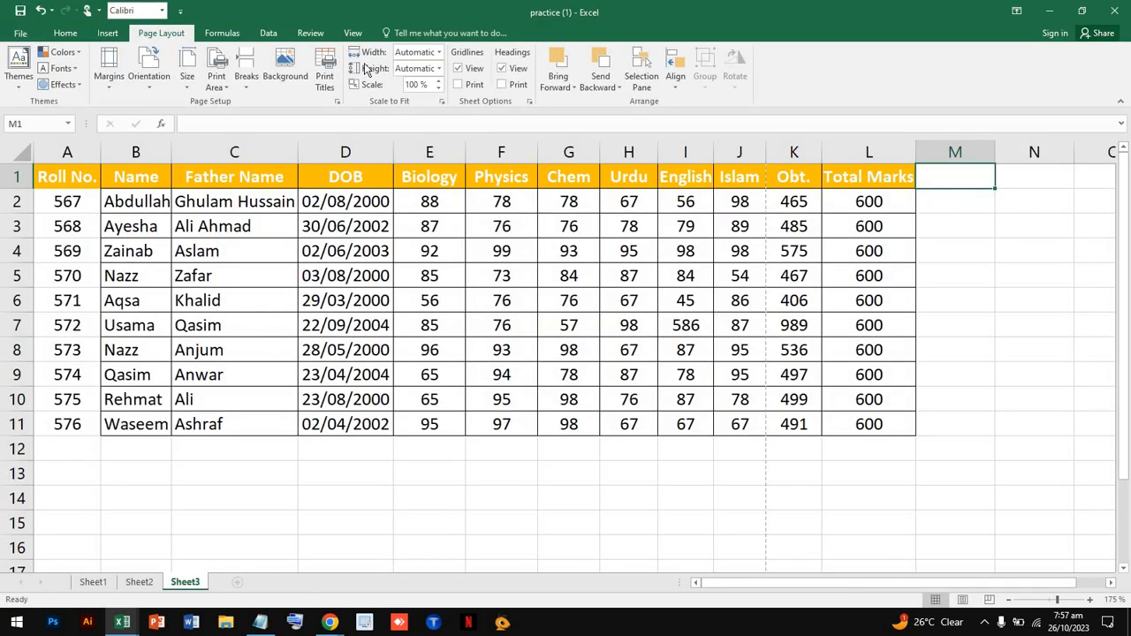
Step: Set Sheet3's page orientation to Landscape, check it in the print preview, and return to the worksheet
left_click(149, 71)
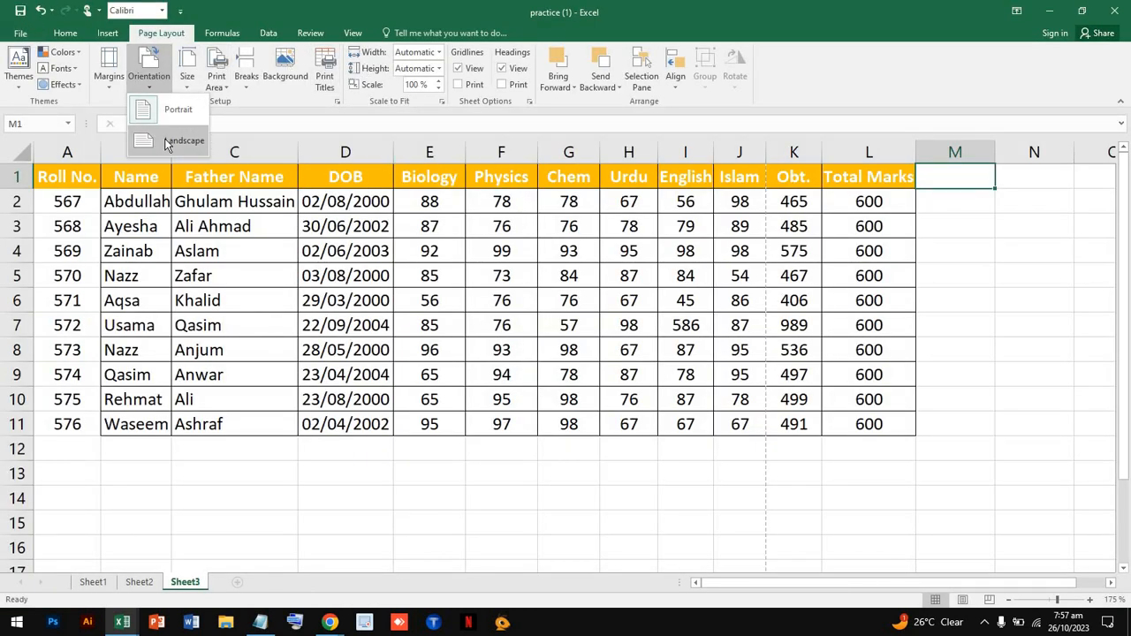
left_click(168, 144)
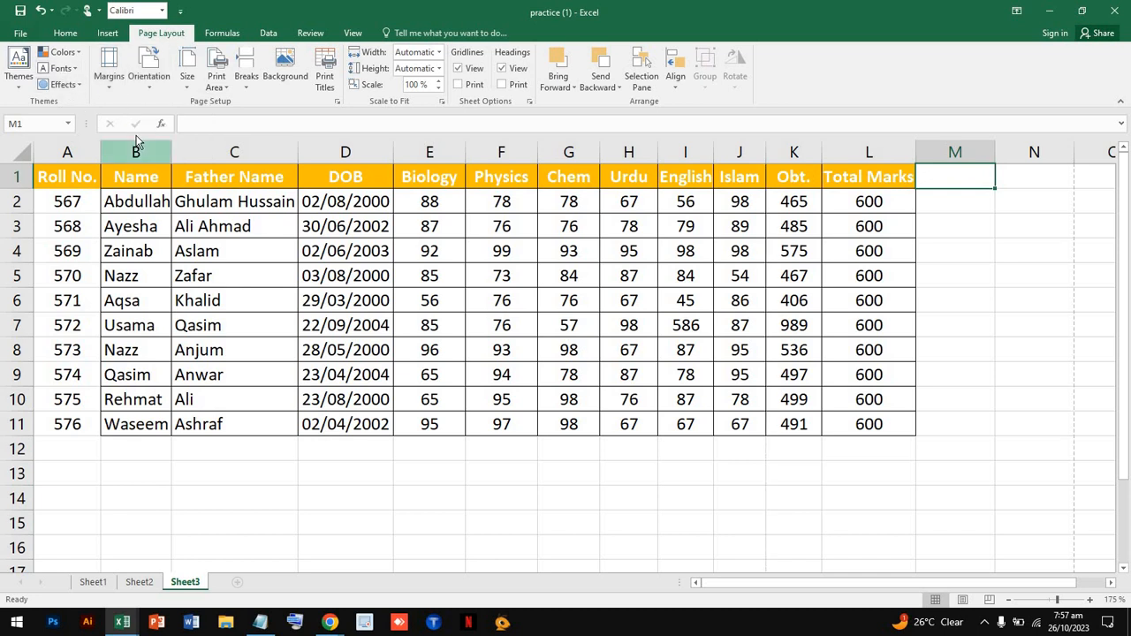
key("ctrl+p")
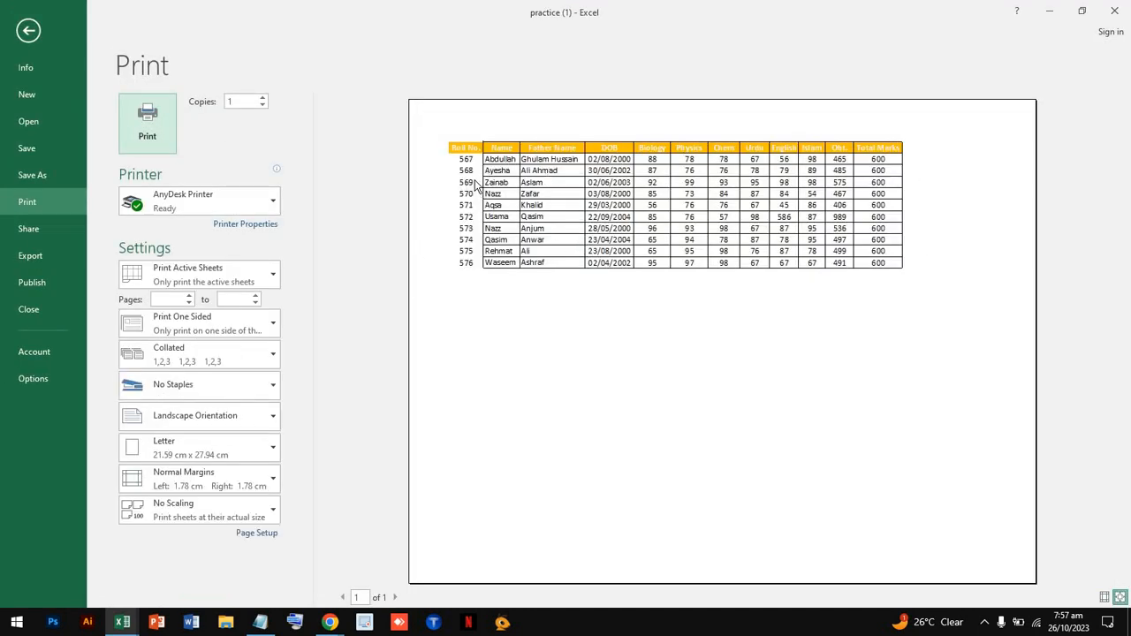
left_click(29, 31)
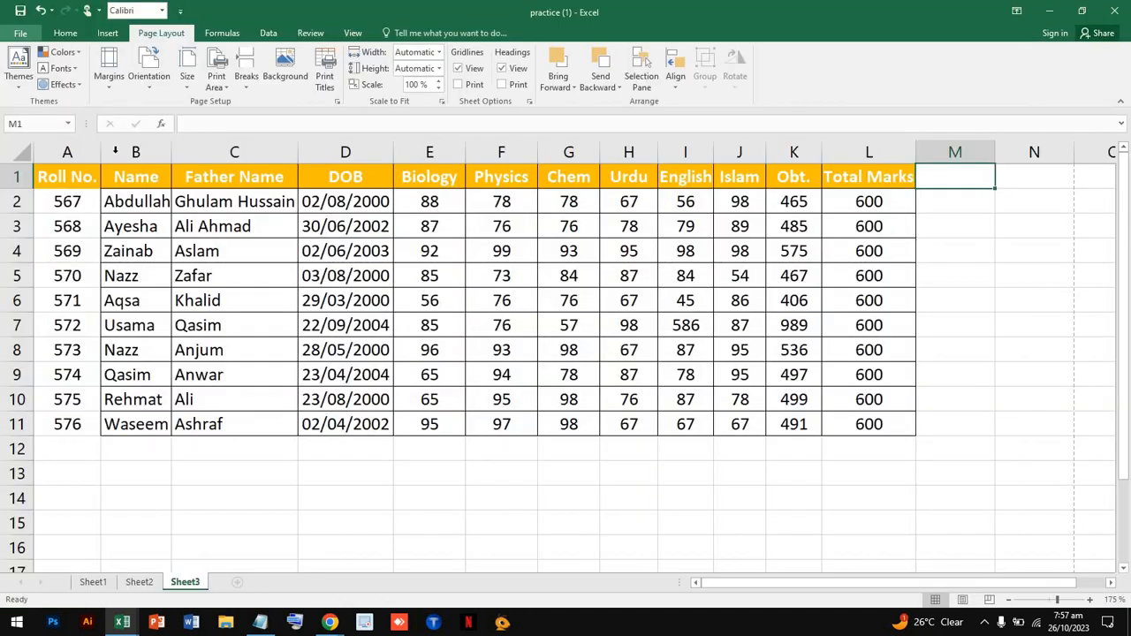
Step: Apply all borders to the Roll No. cells A1:A11 and check the table in the print preview
left_click_drag(64, 176, 93, 442)
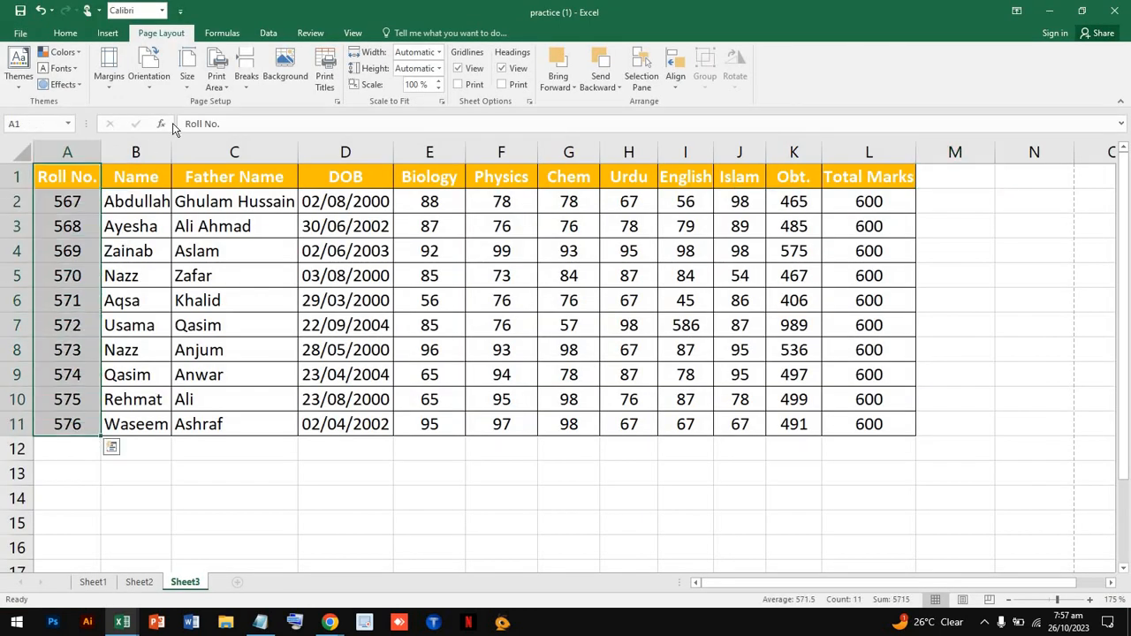
left_click(65, 35)
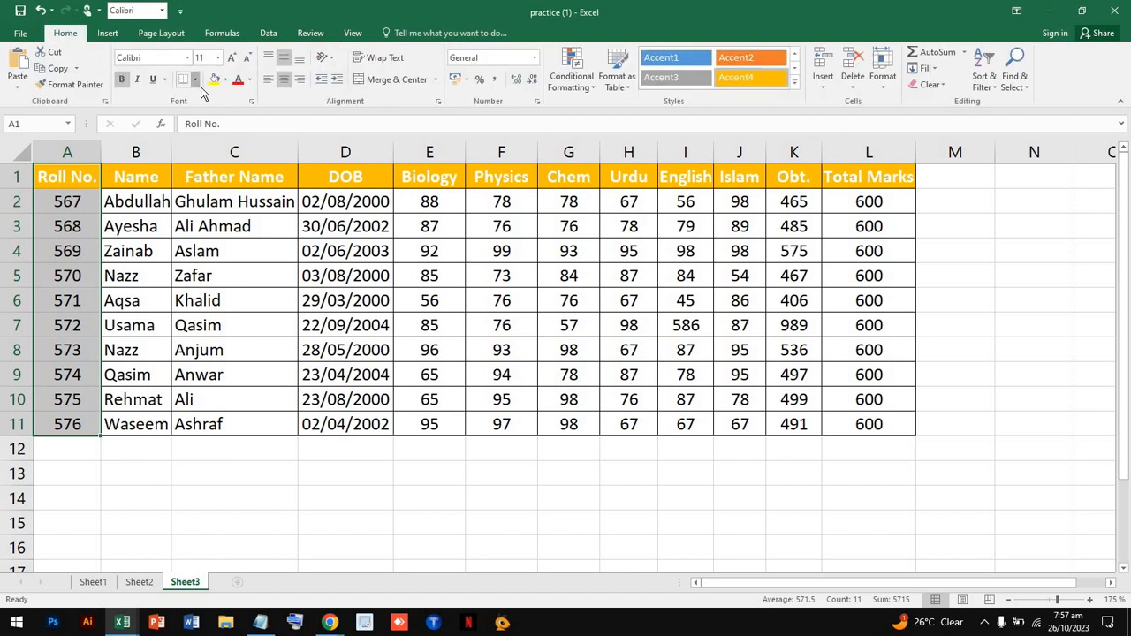
left_click(195, 79)
left_click(277, 203)
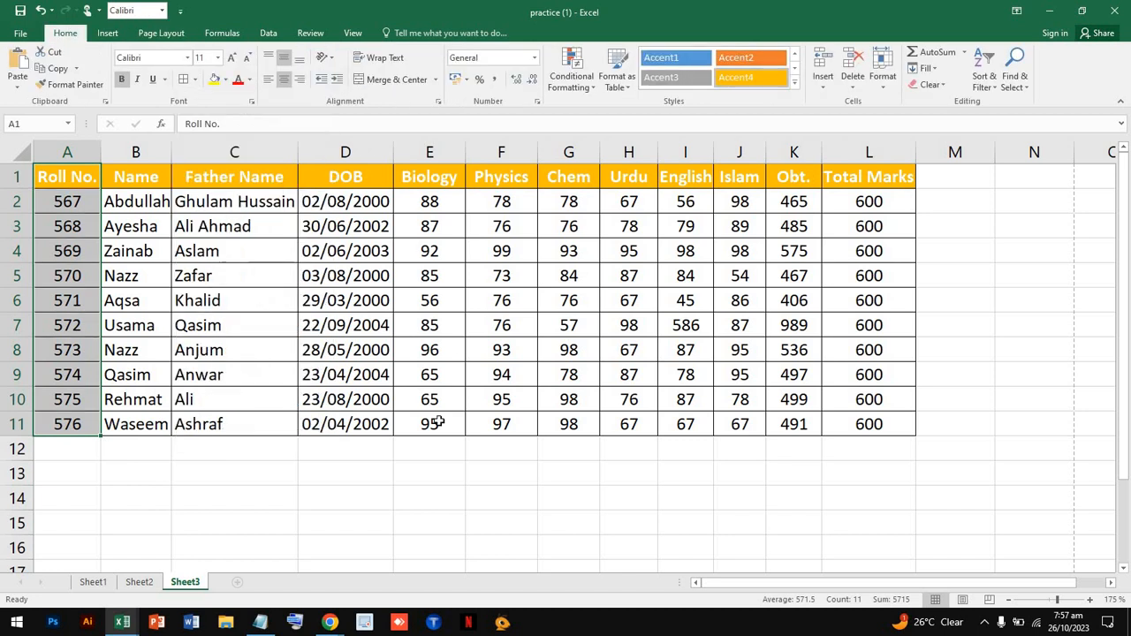
left_click(438, 425)
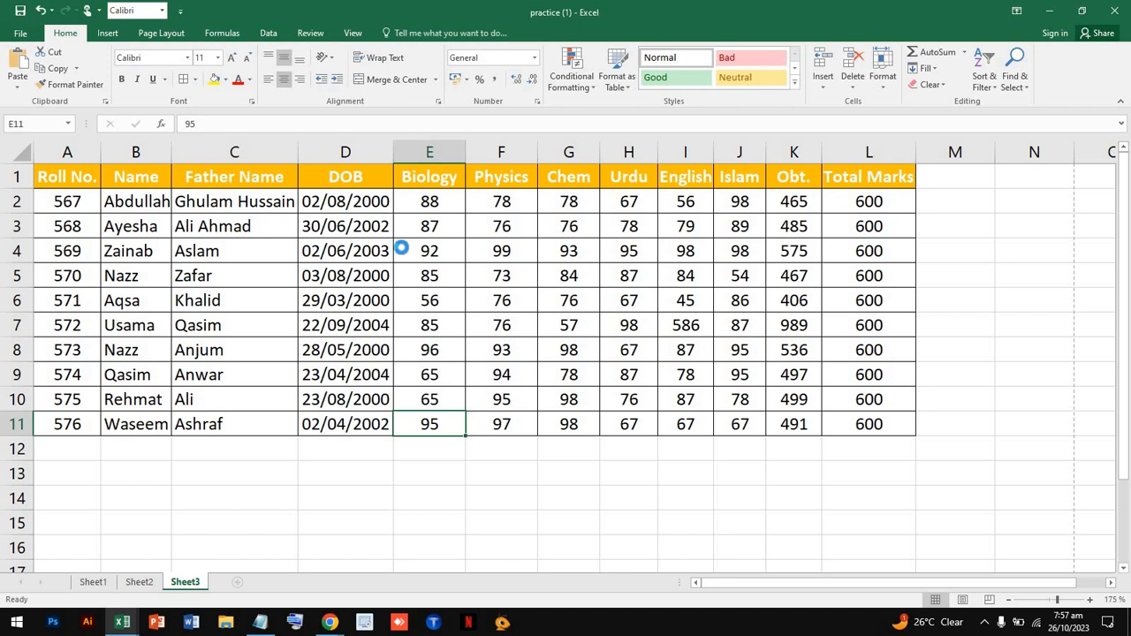
key("ctrl+p")
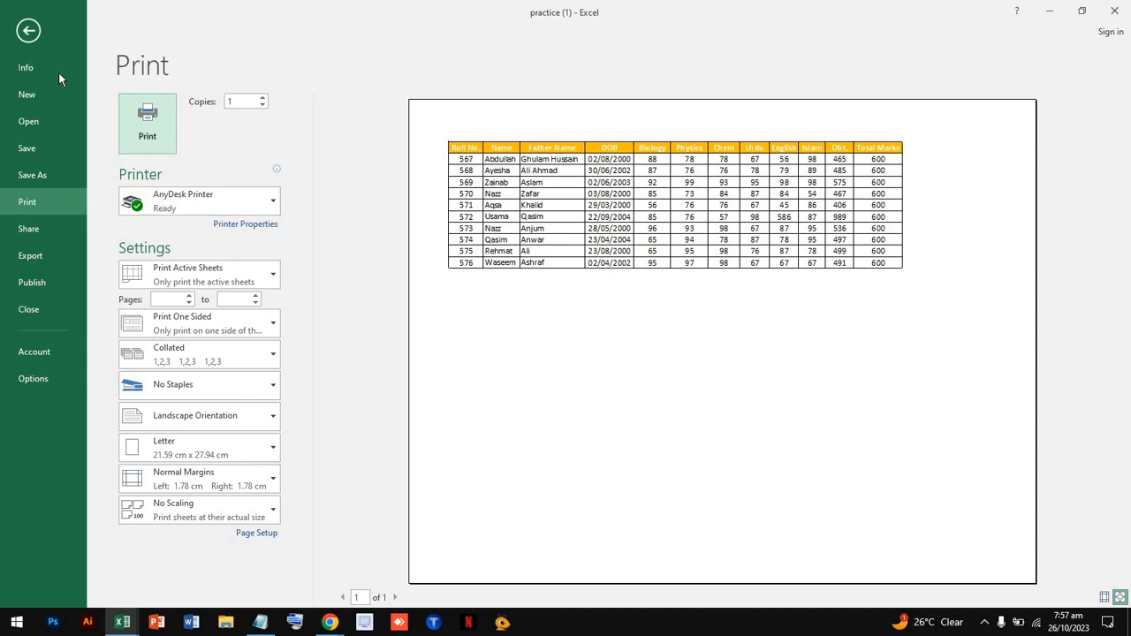
left_click(28, 30)
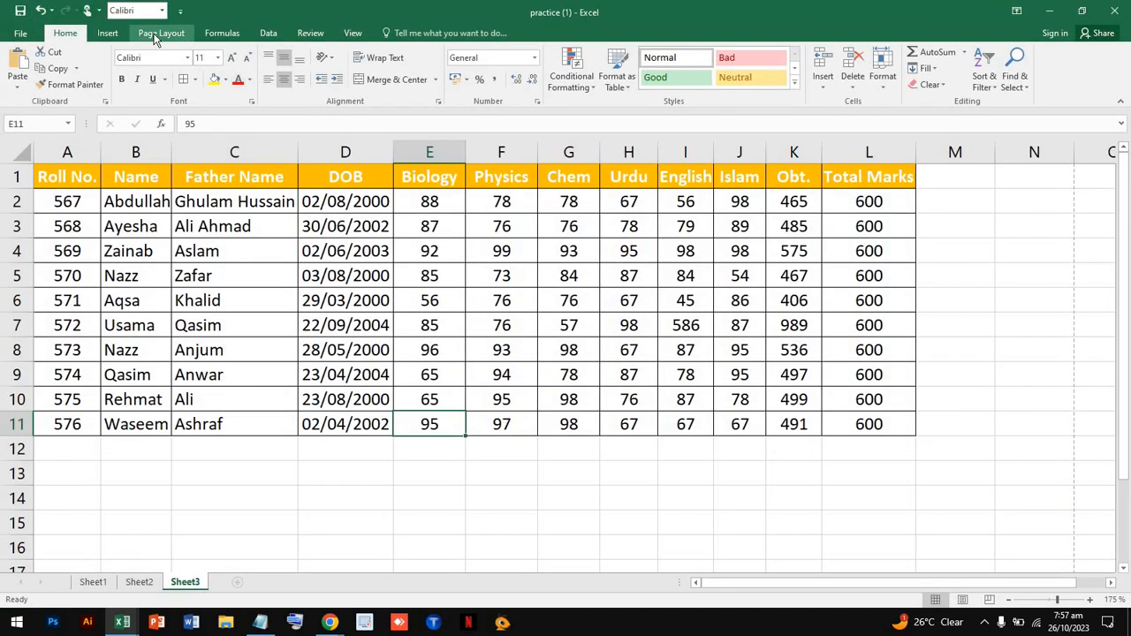
Step: Set Sheet3's page orientation back to Portrait
left_click(155, 36)
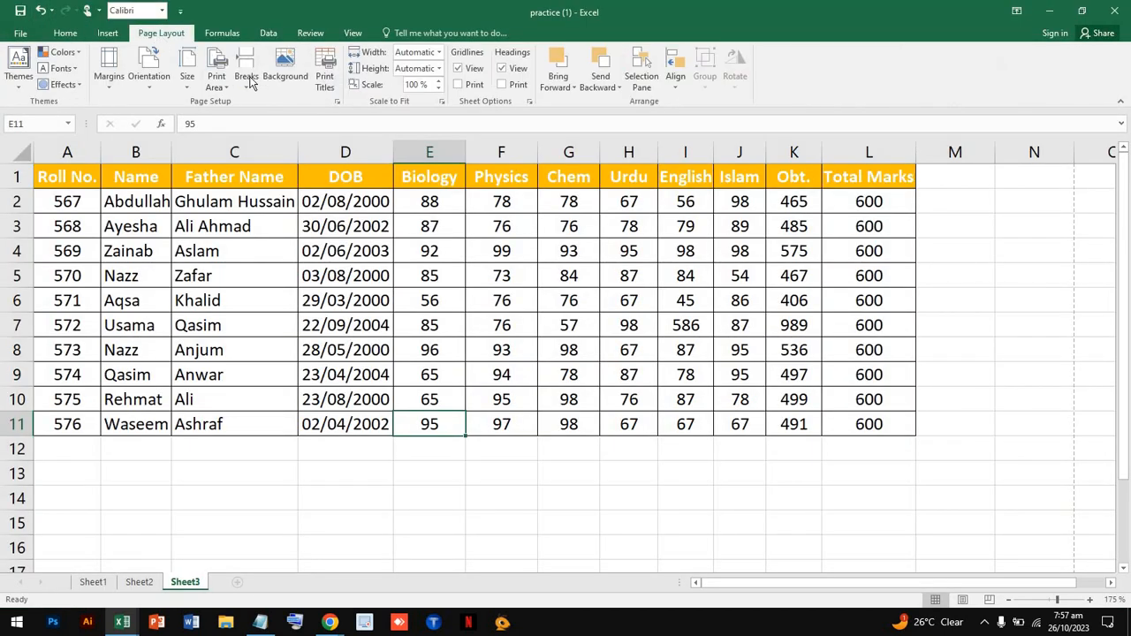
left_click(152, 79)
left_click(163, 109)
Step: Set Sheet1's paper size to A4 and open its print preview
left_click(187, 72)
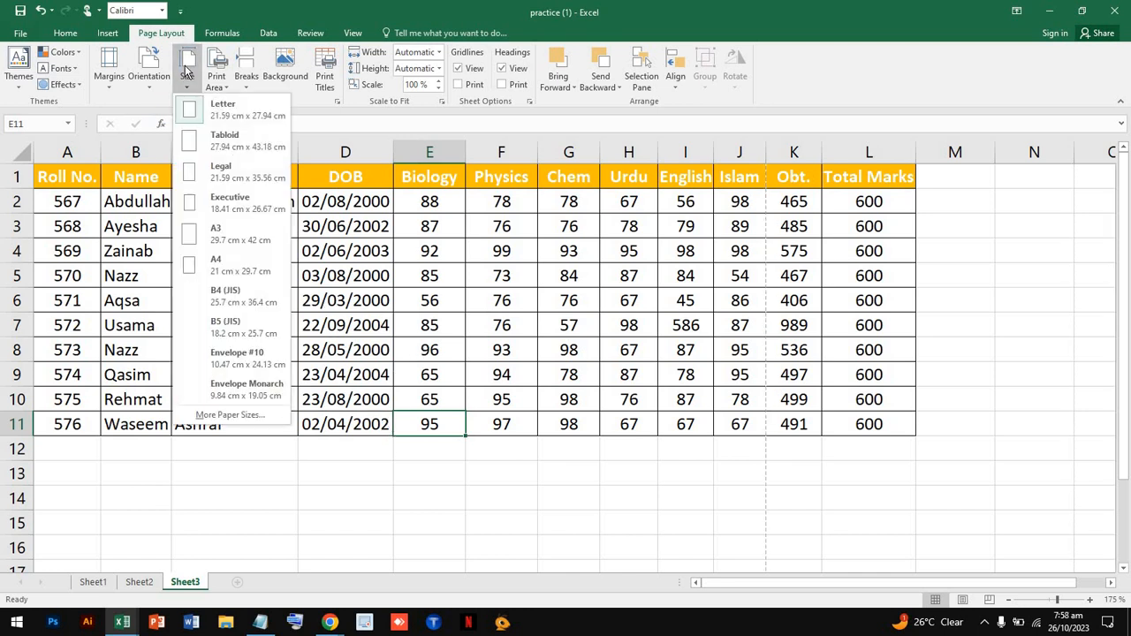
left_click(88, 205)
left_click(139, 582)
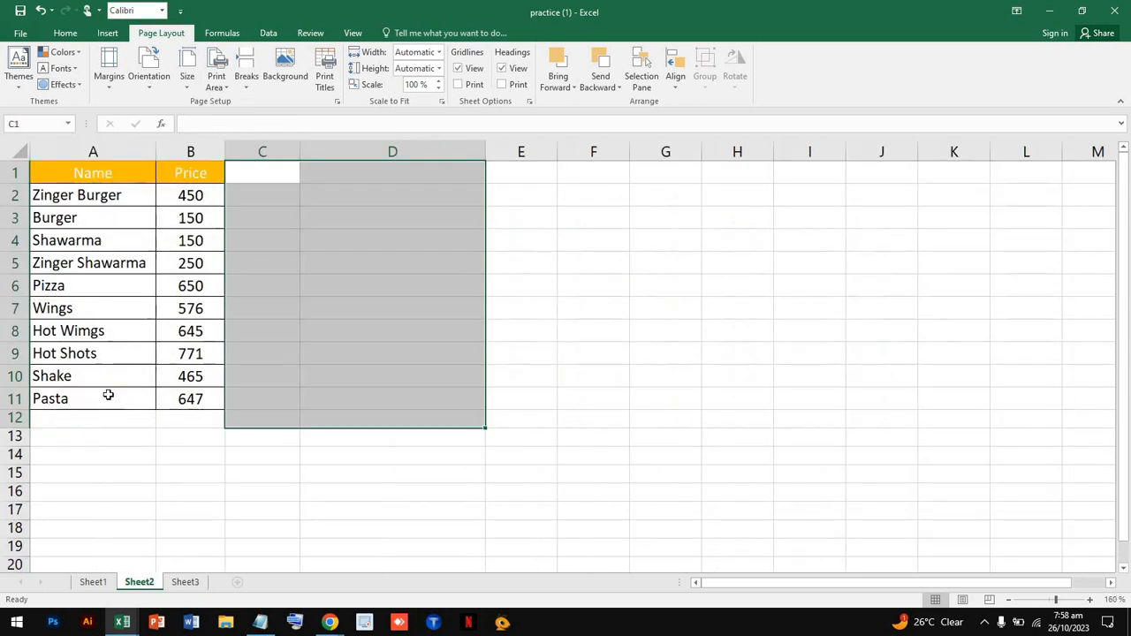
left_click(93, 584)
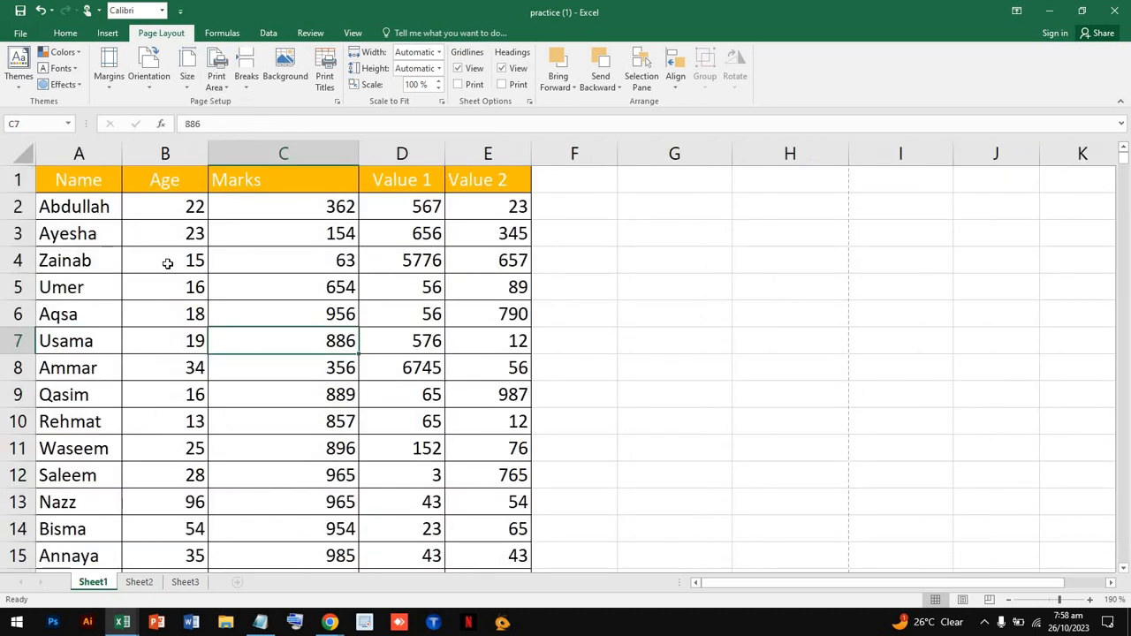
left_click(185, 83)
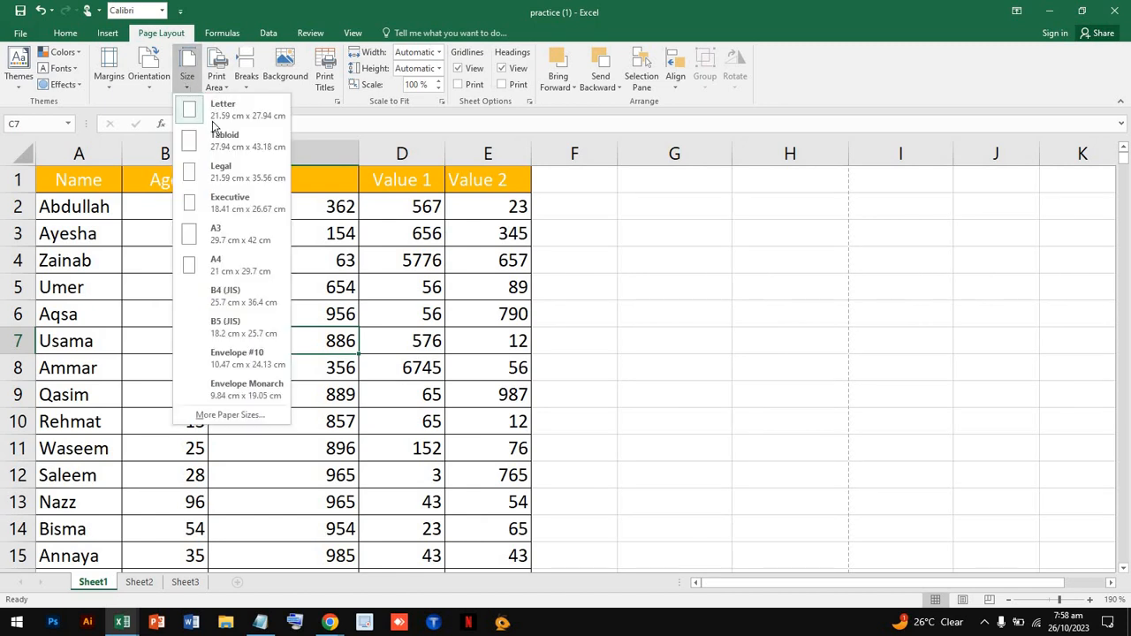
left_click(241, 263)
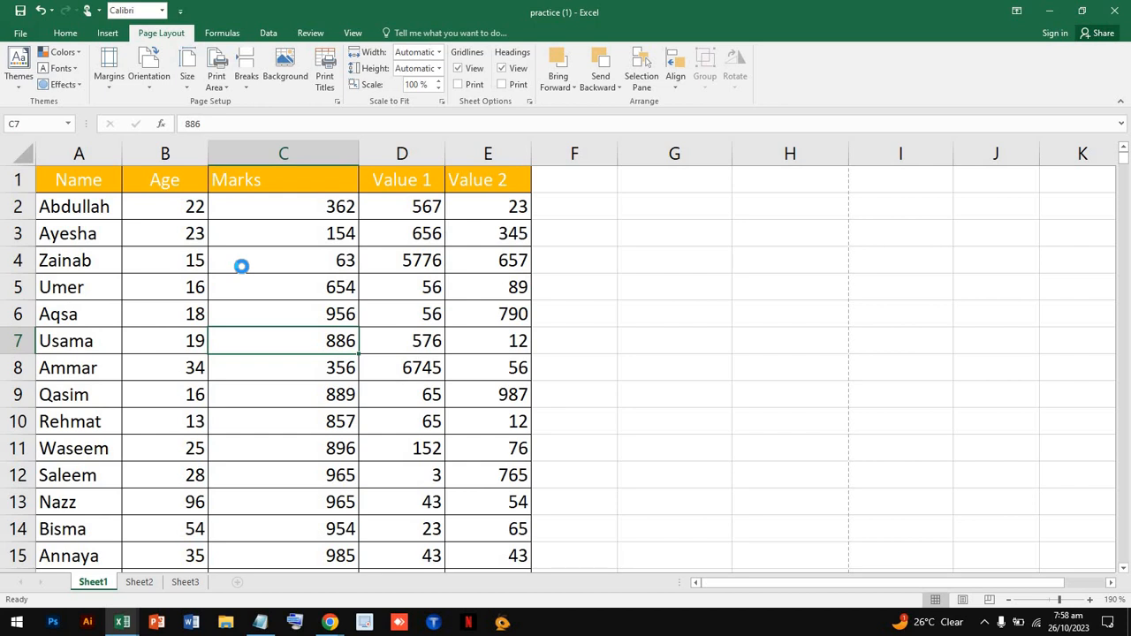
key("ctrl+p")
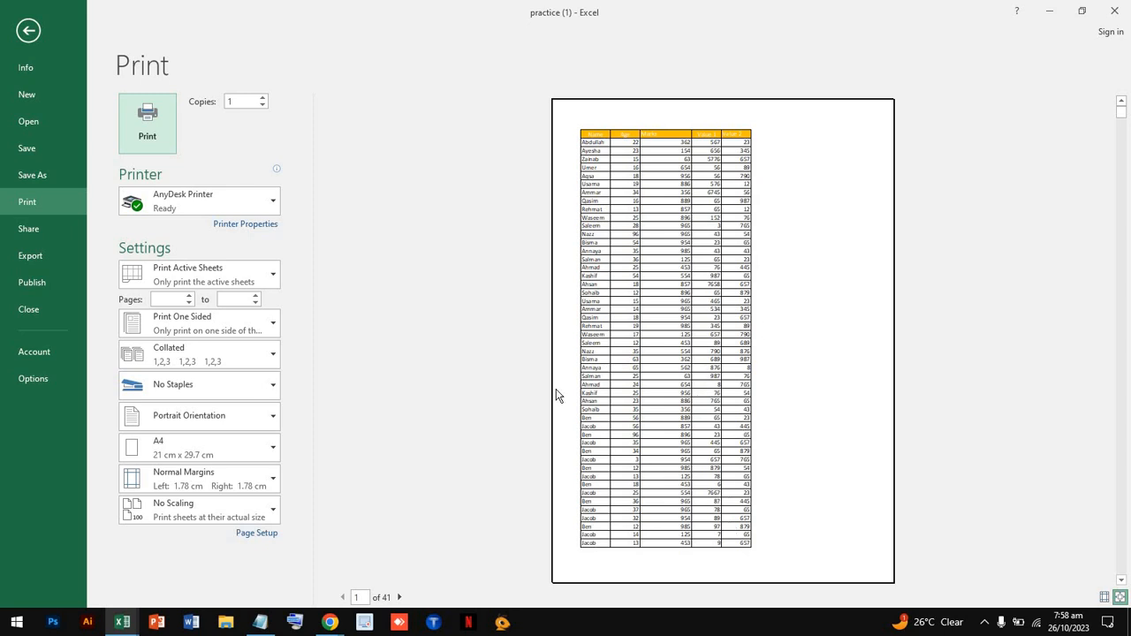
Step: Set Sheet1's paper size to Letter and its orientation to Landscape in the print settings, and look through the previewed pages
left_click(265, 460)
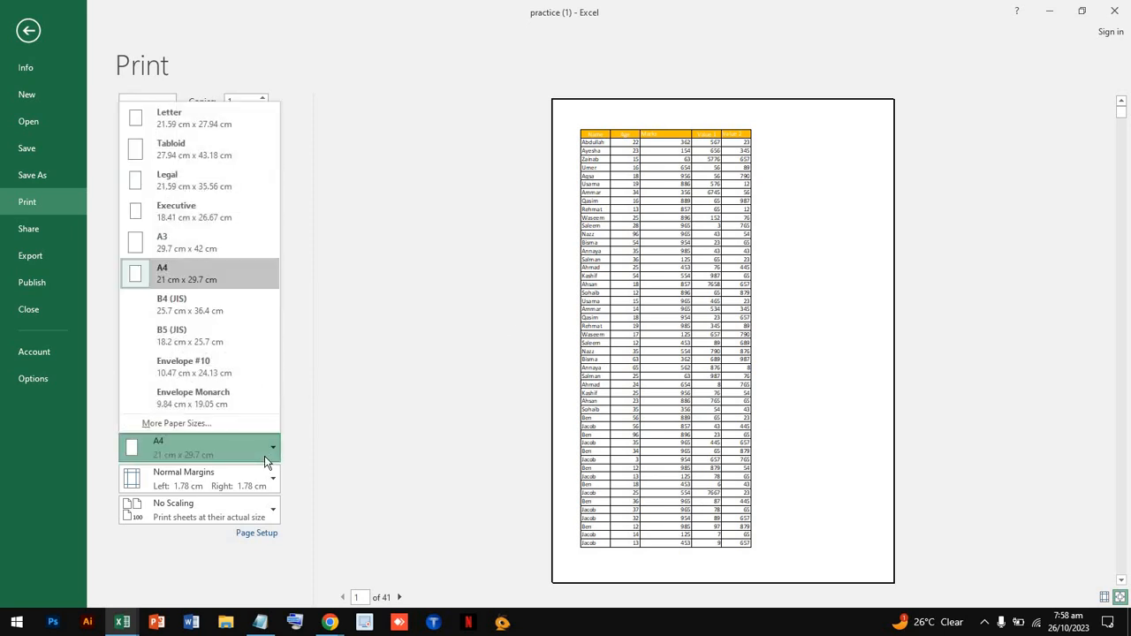
left_click(239, 117)
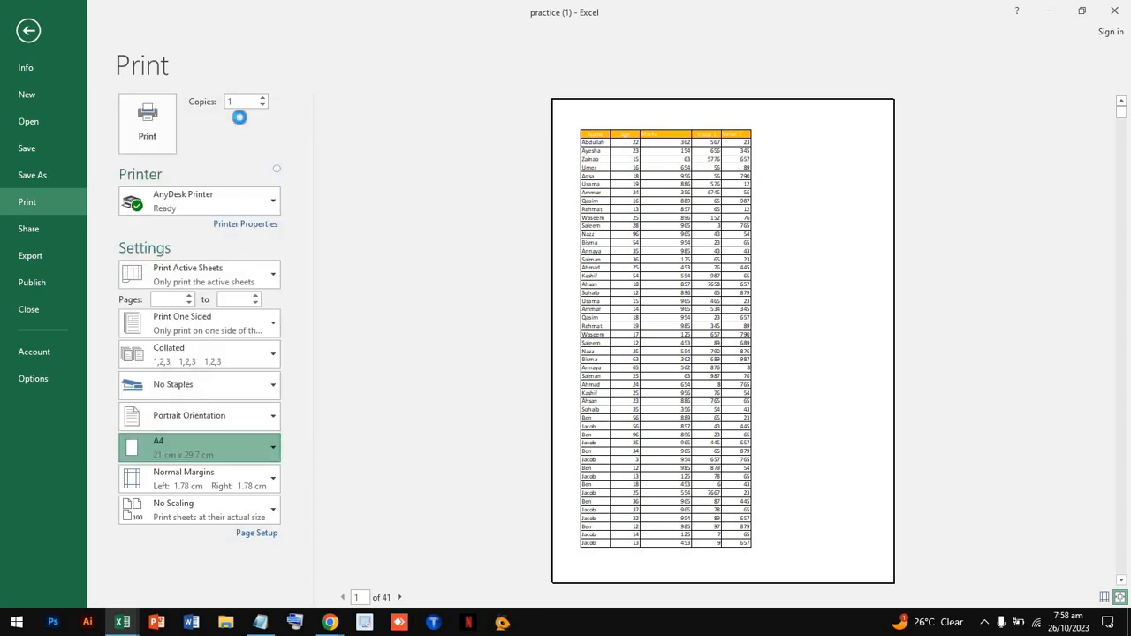
left_click(241, 409)
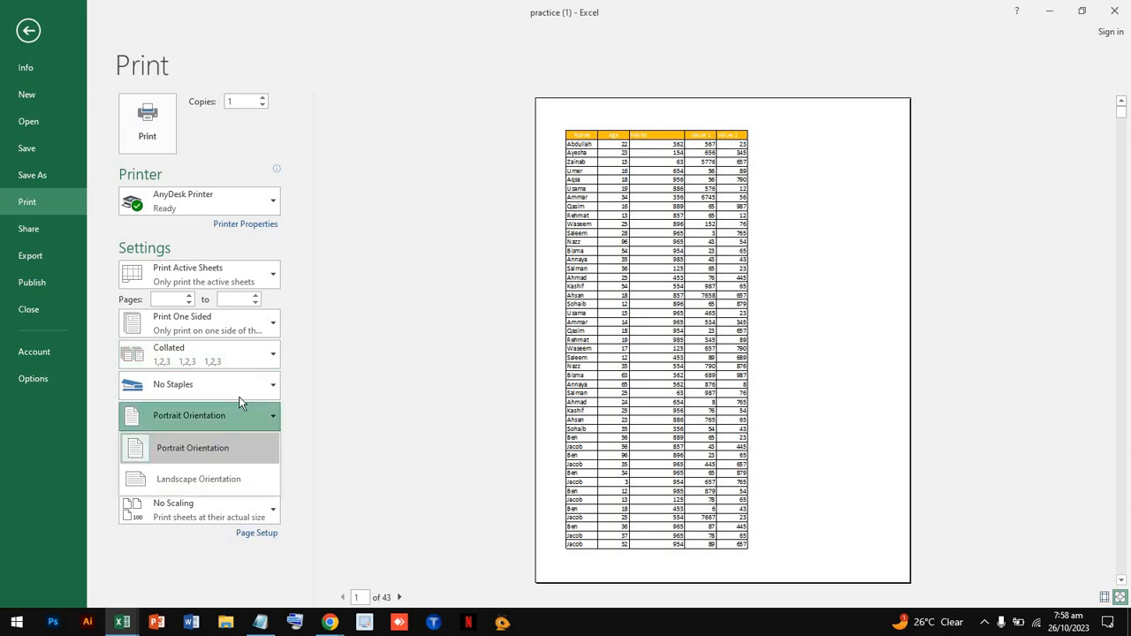
left_click(234, 478)
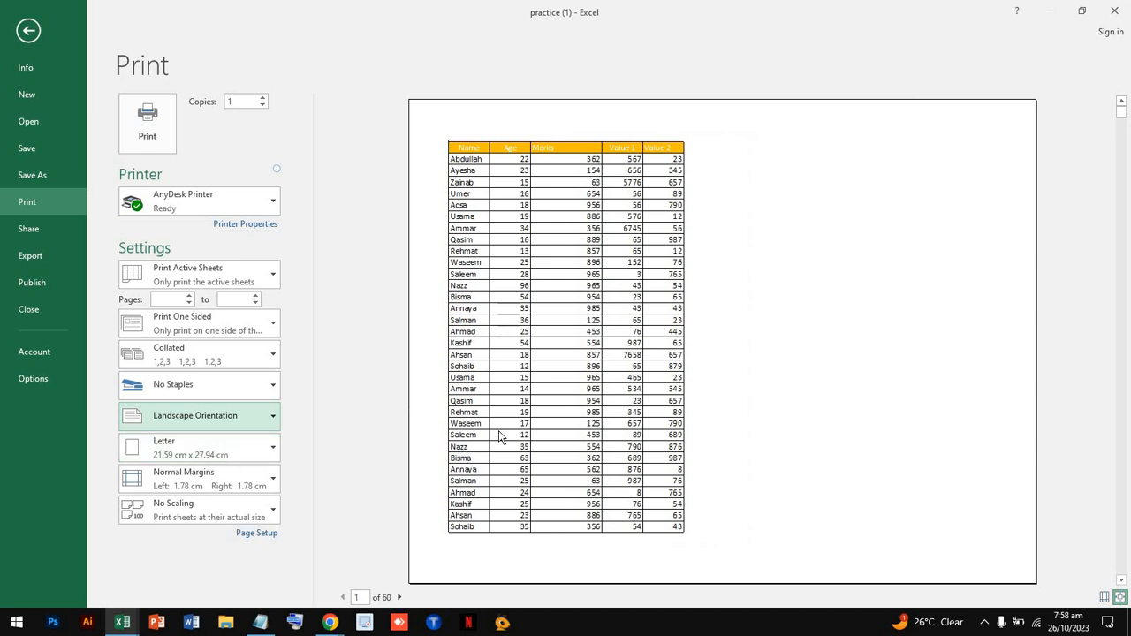
scroll(499, 437, "down", 3)
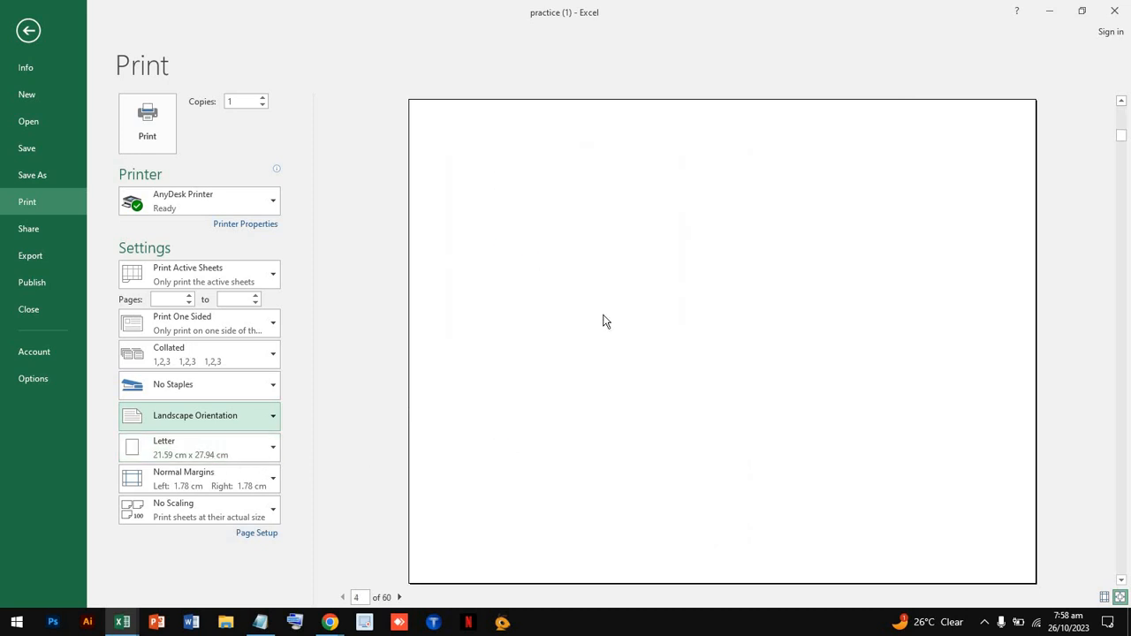
scroll(604, 321, "up", 3)
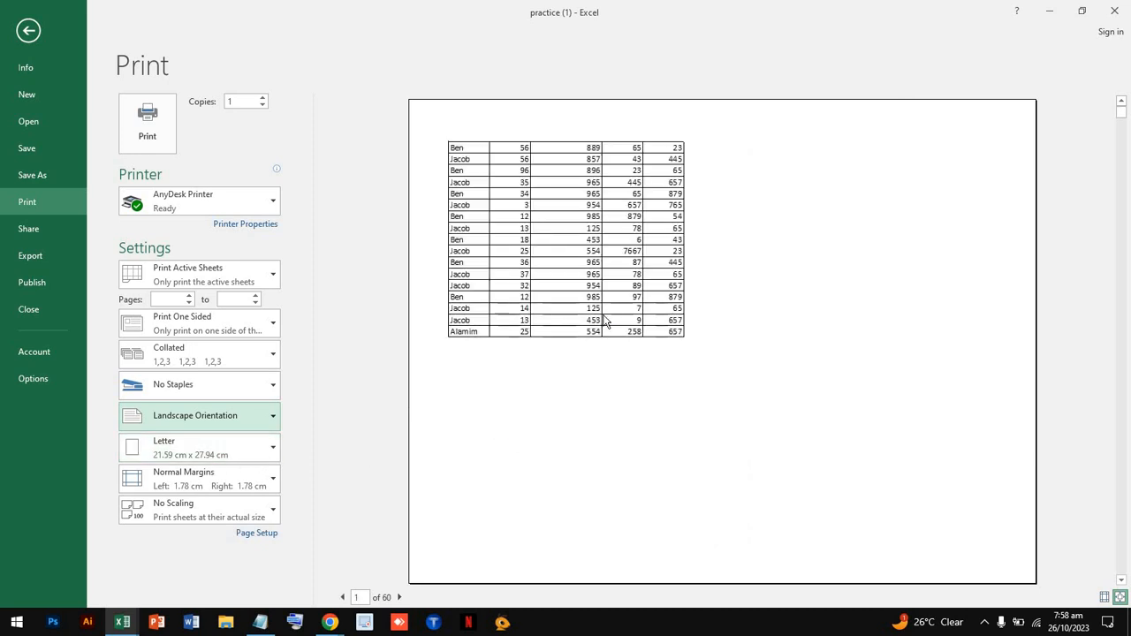
Step: Set the print orientation back to Portrait and select Print One Sided for the page sides
left_click(236, 417)
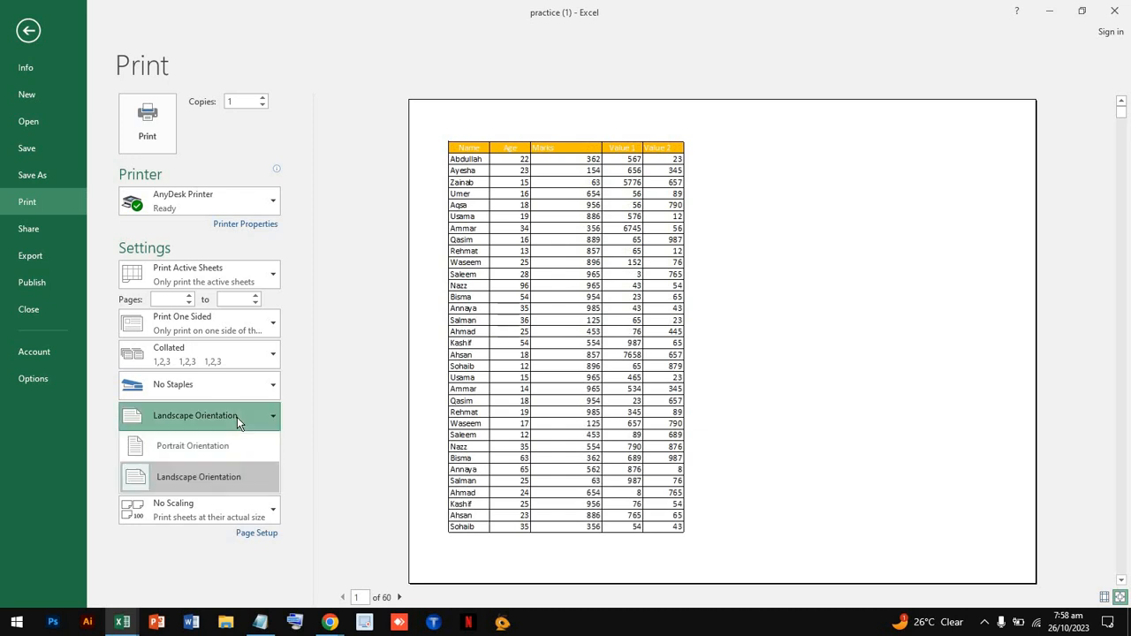
left_click(243, 447)
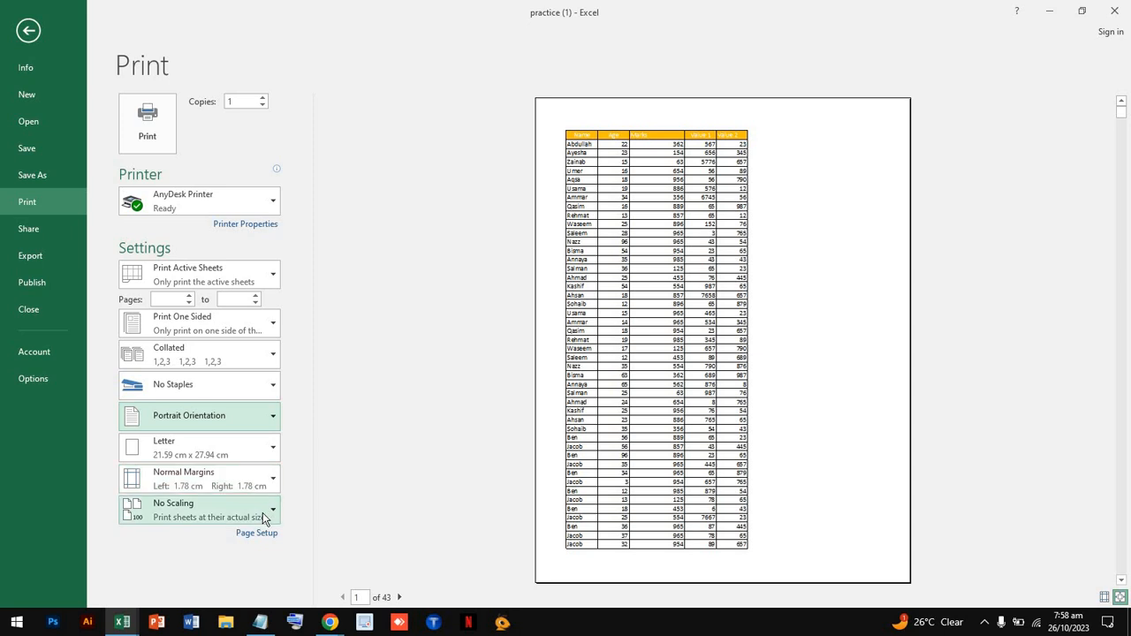
left_click(249, 327)
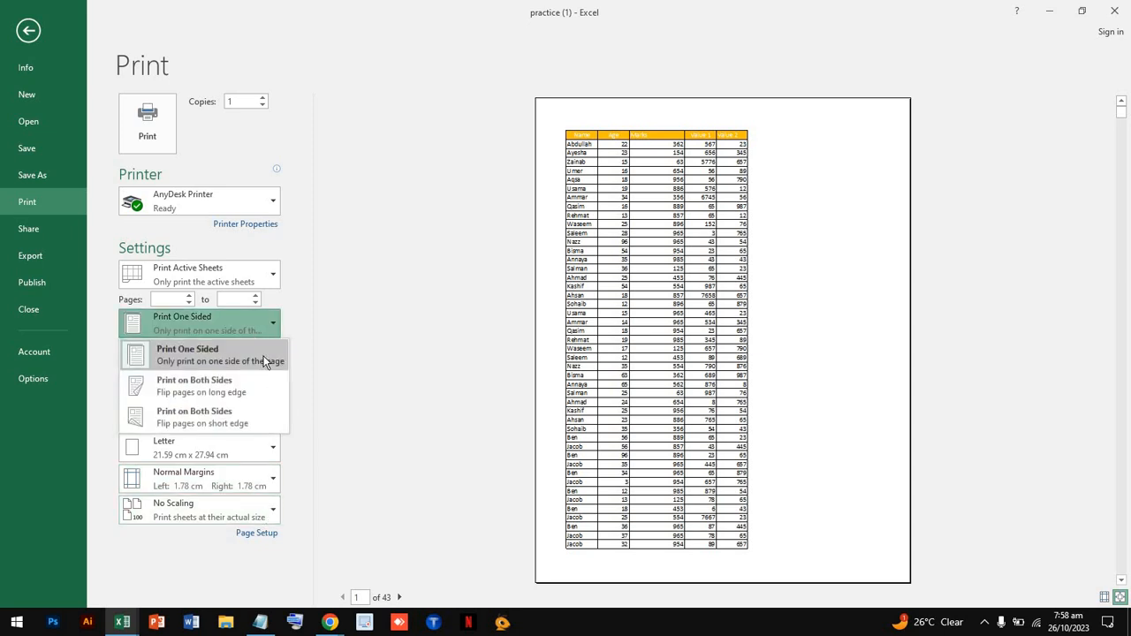
left_click(269, 362)
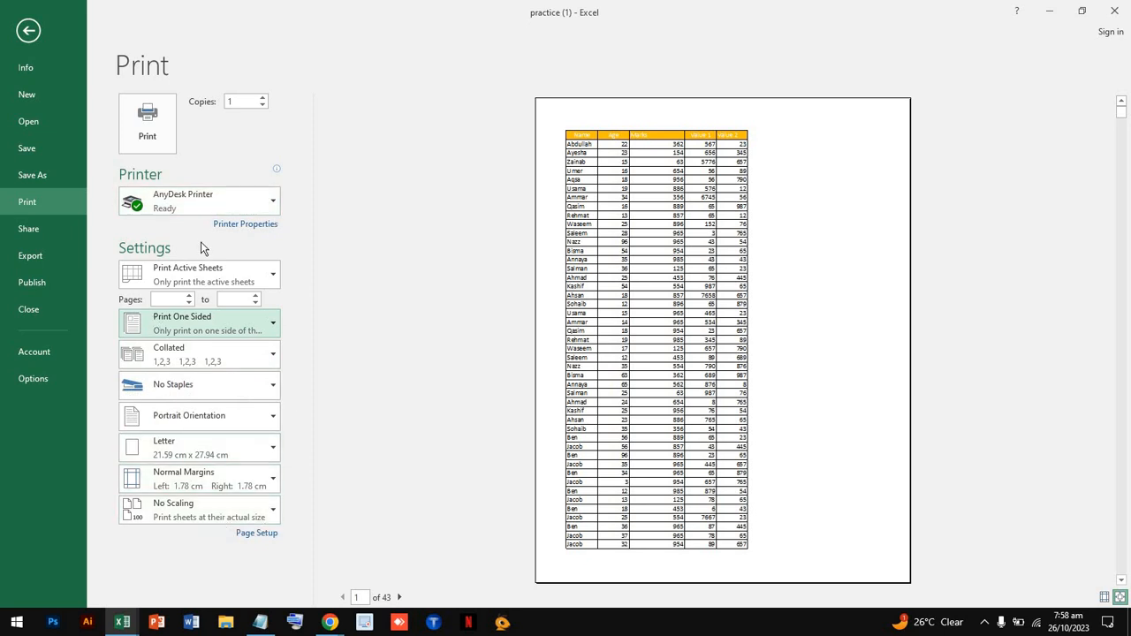
Step: Leave the print settings and view the paper sizes available for Sheet1
left_click(29, 31)
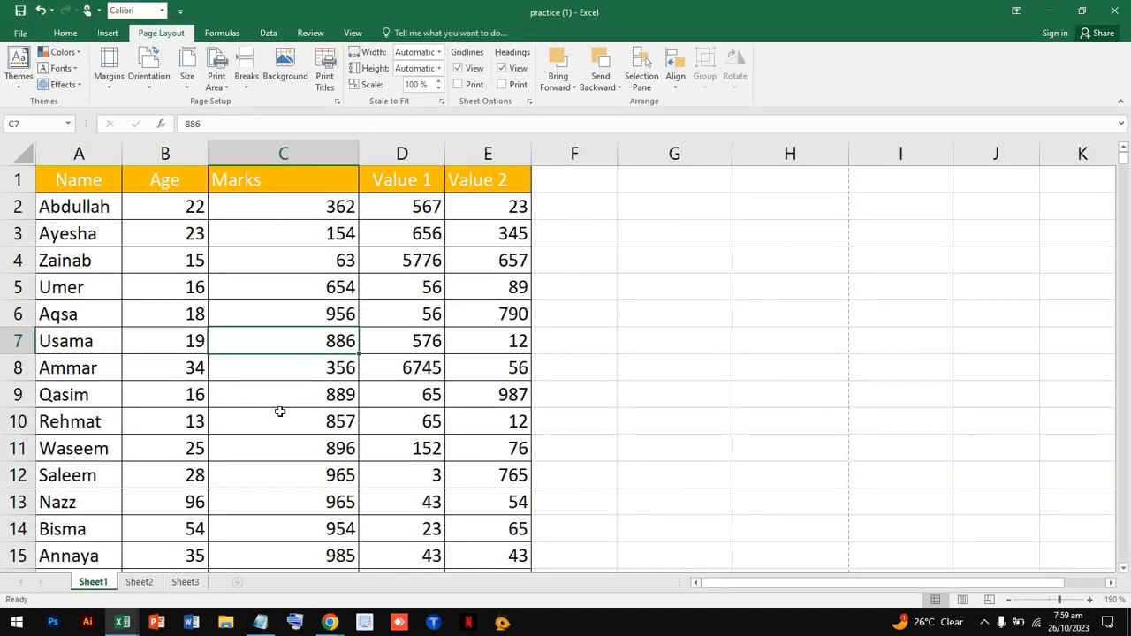
left_click(194, 81)
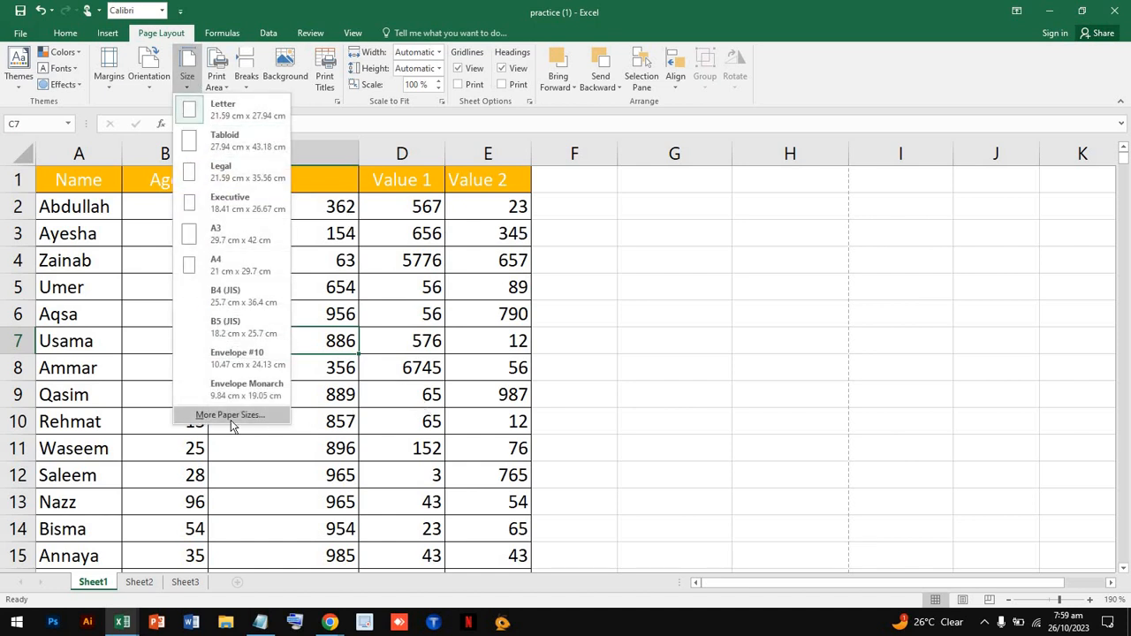
left_click(572, 336)
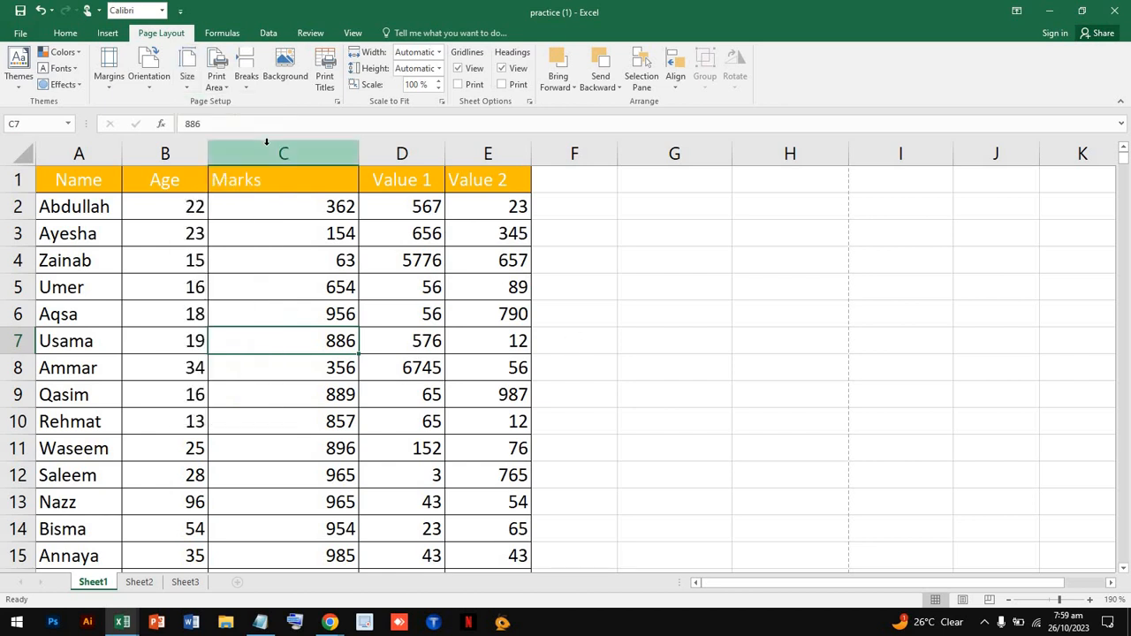
Step: Set the range A1:E11 as Sheet1's print area
left_click(219, 81)
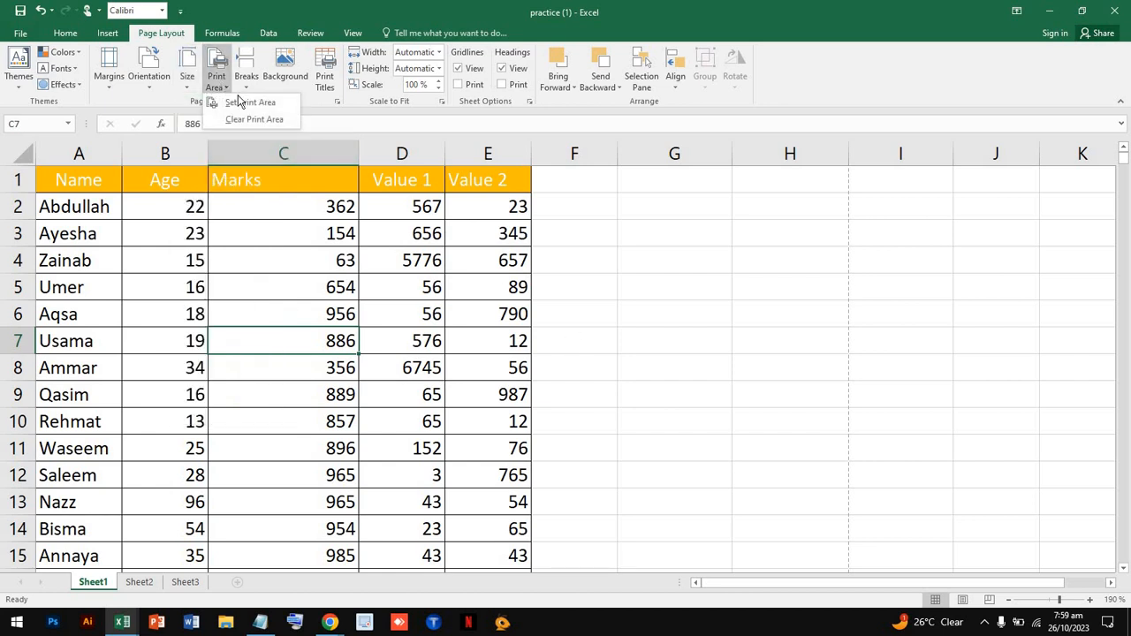
left_click(284, 413)
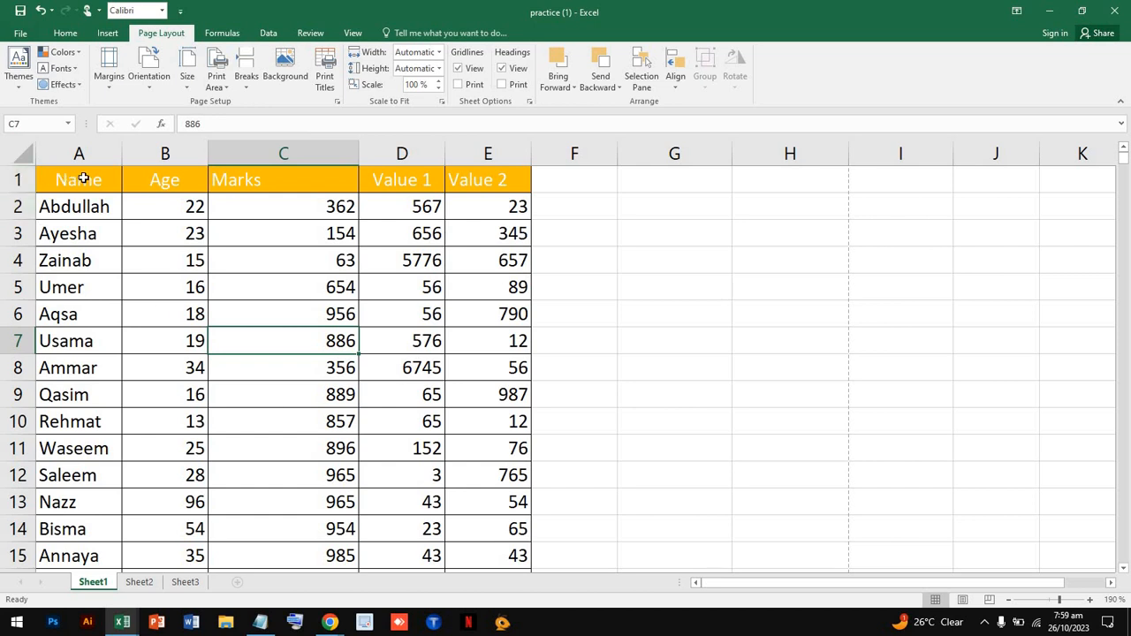
left_click_drag(83, 179, 497, 431)
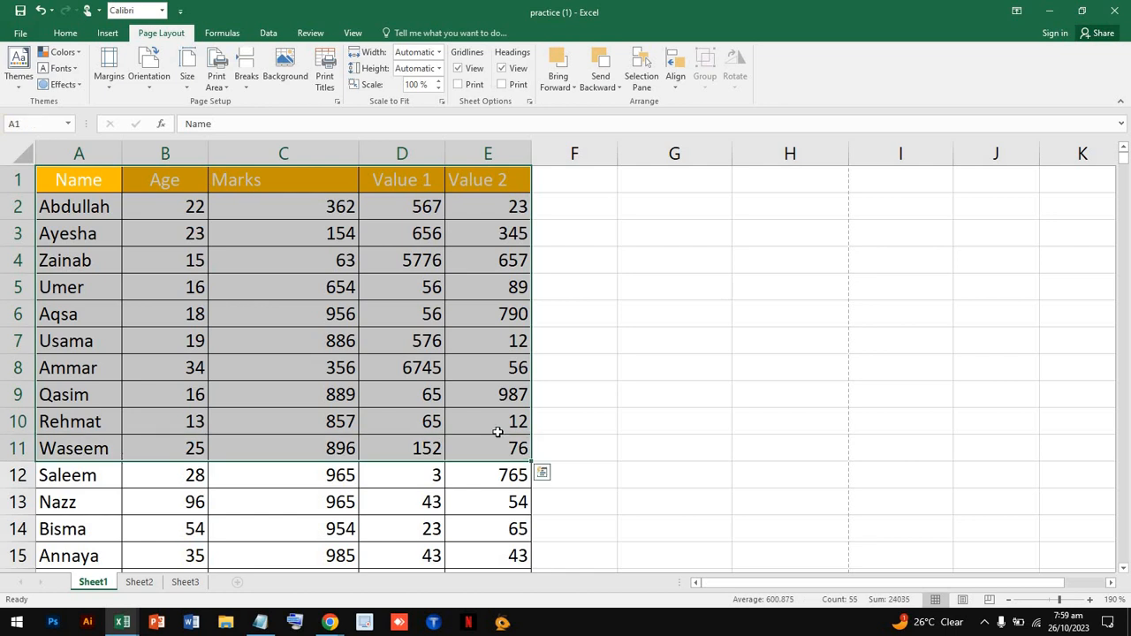
left_click(218, 81)
left_click(239, 104)
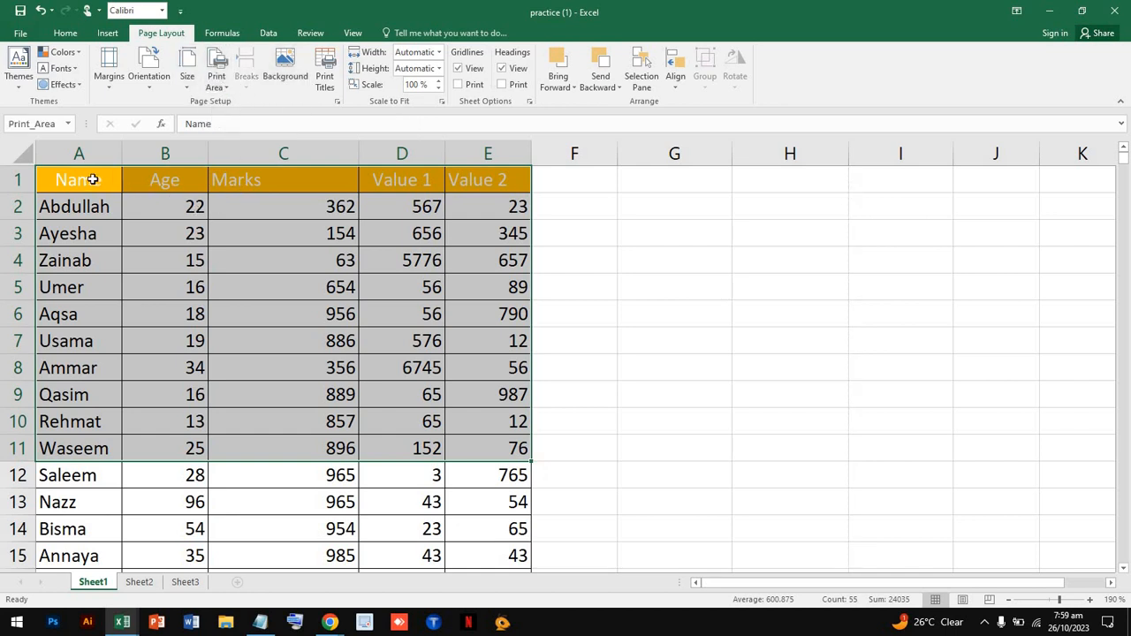
Step: Select the range A1:E10, check the print preview of Sheet1, and return to the sheet
left_click_drag(88, 180, 483, 426)
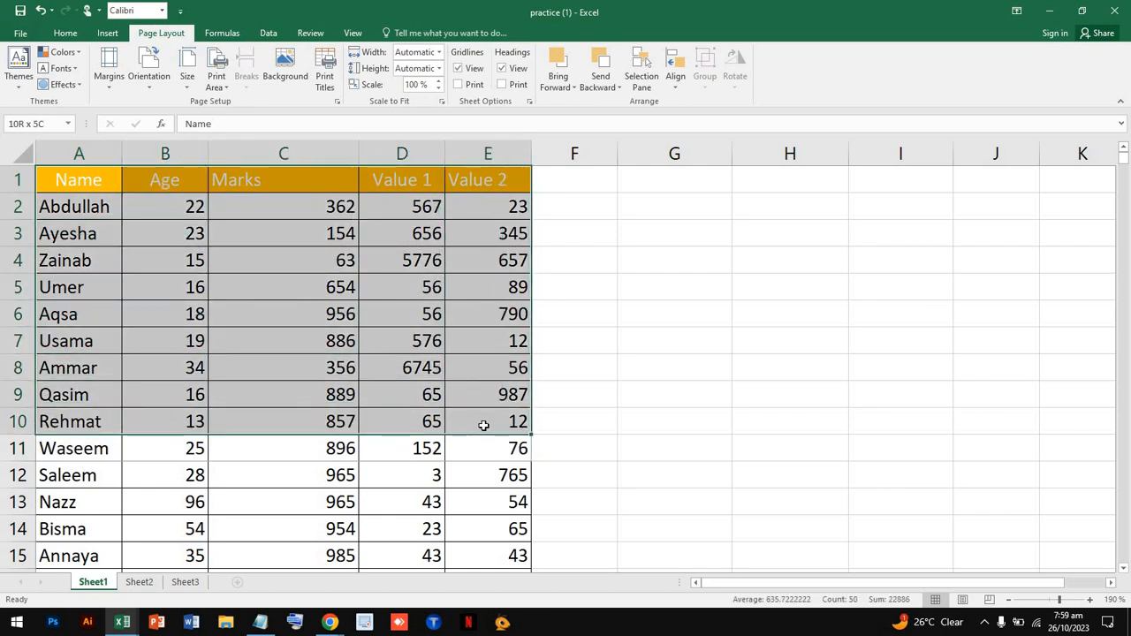
key("ctrl+p")
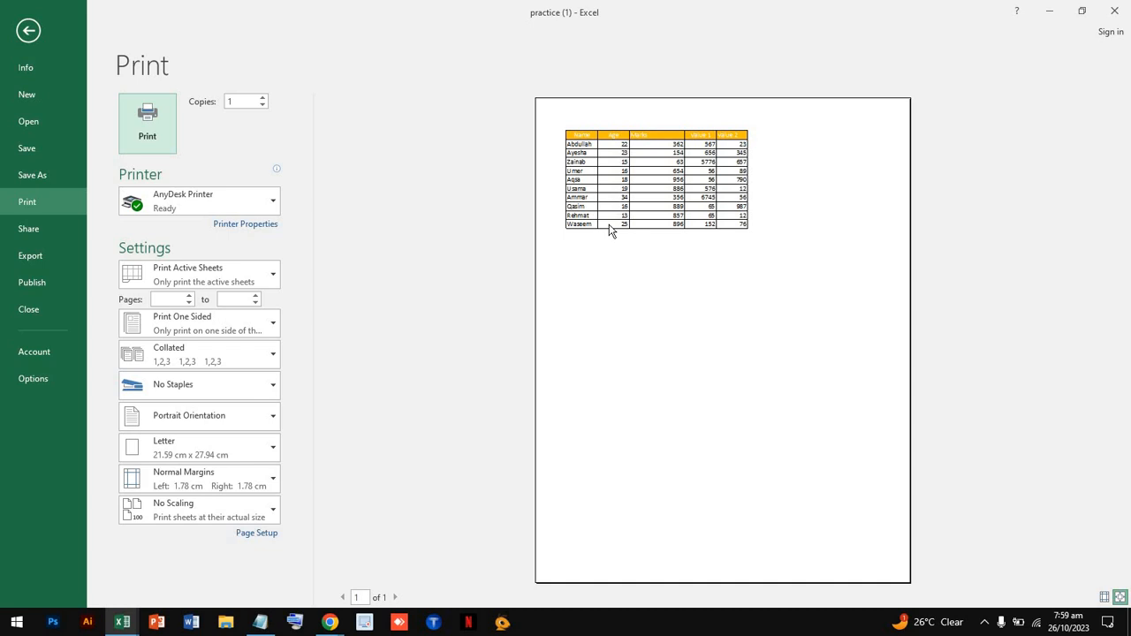
left_click(29, 30)
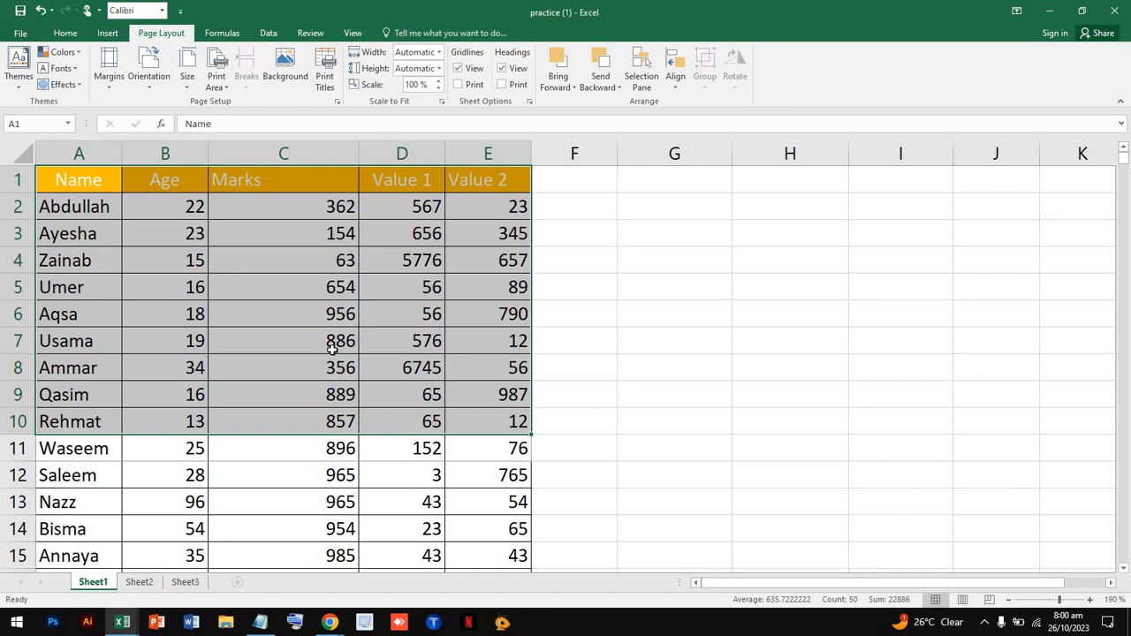
left_click(107, 33)
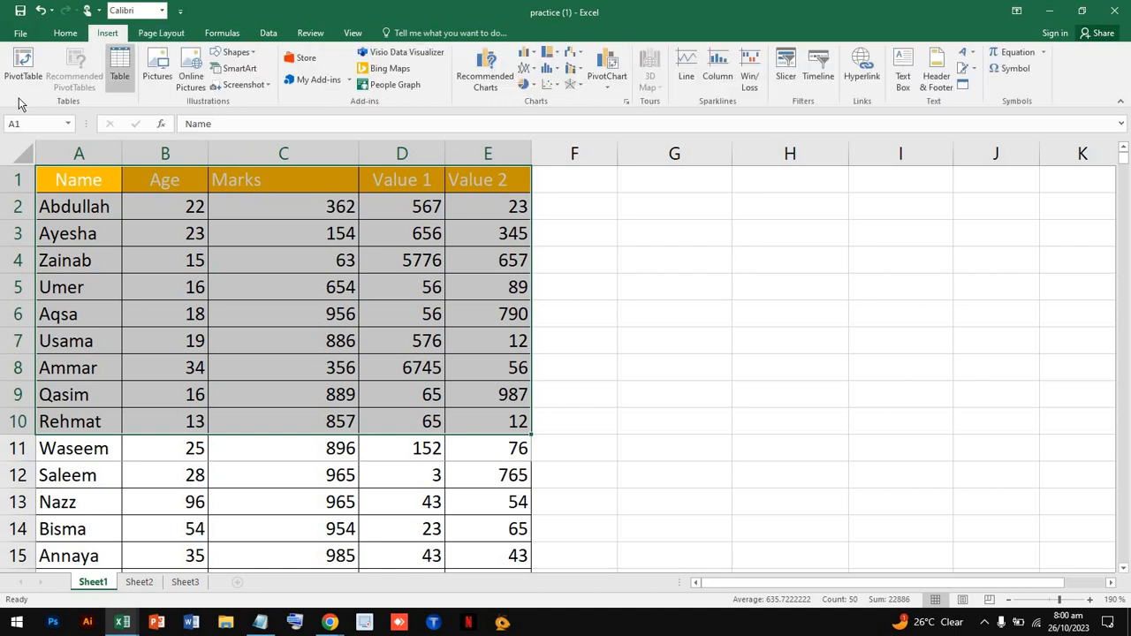
left_click(161, 33)
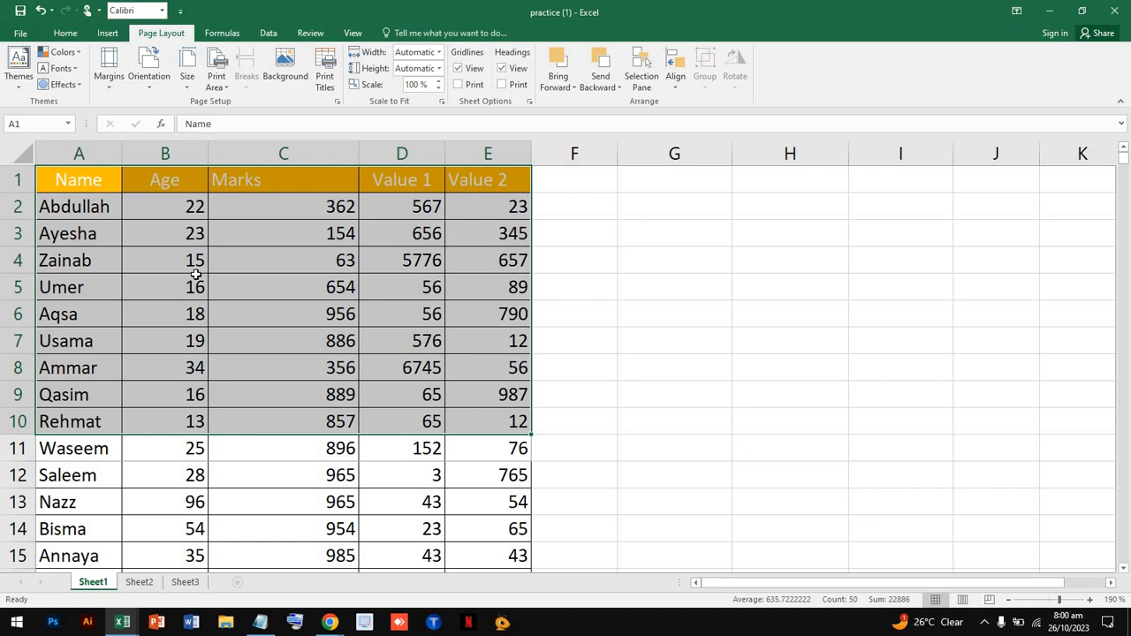
left_click(255, 367)
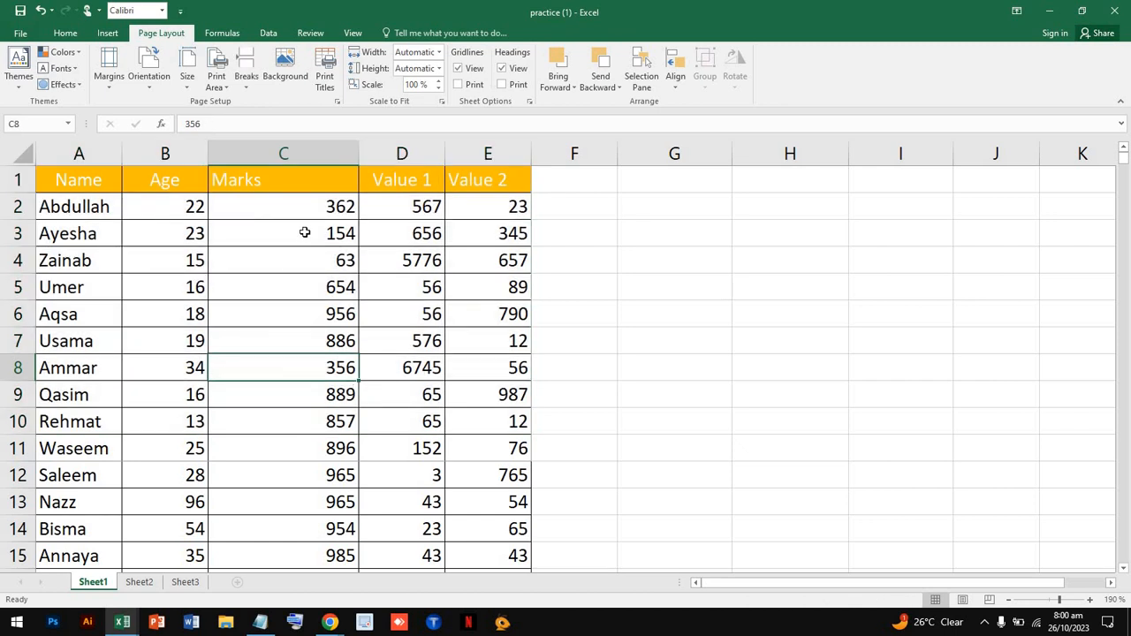
Step: Clear Sheet1's print area and check the result in the print preview
left_click(218, 82)
key("ctrl+p")
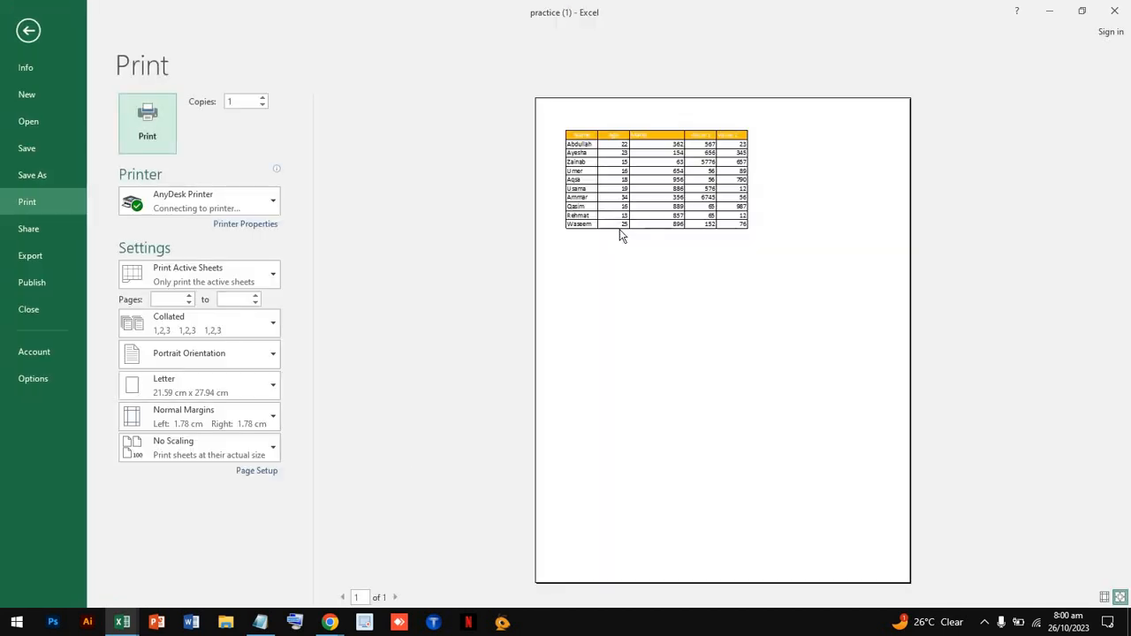
left_click(28, 30)
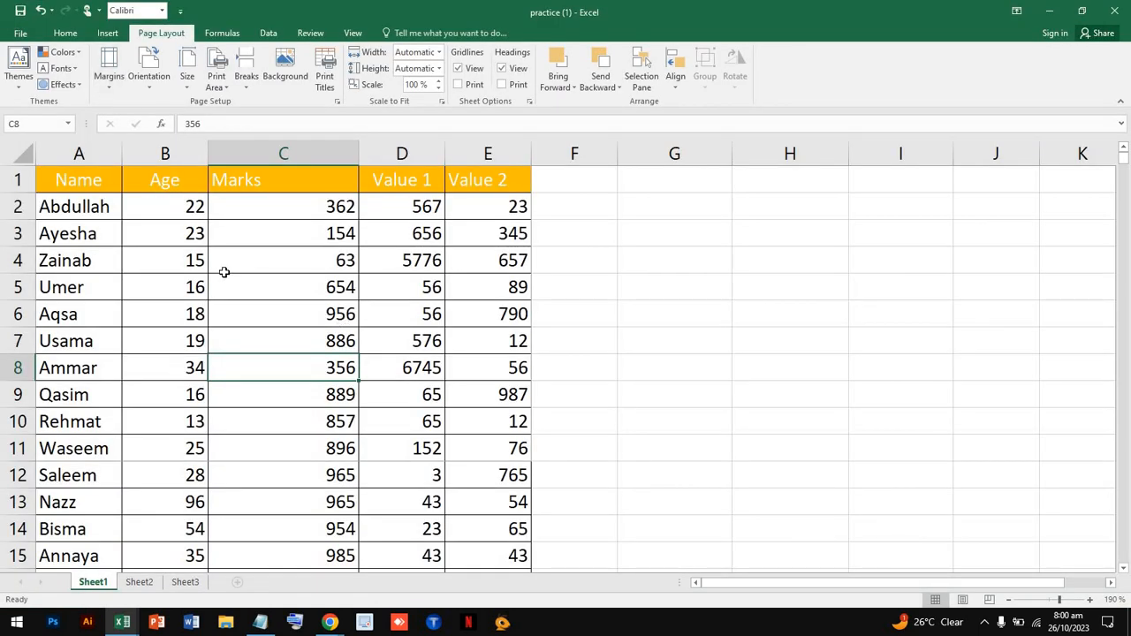
left_click(223, 88)
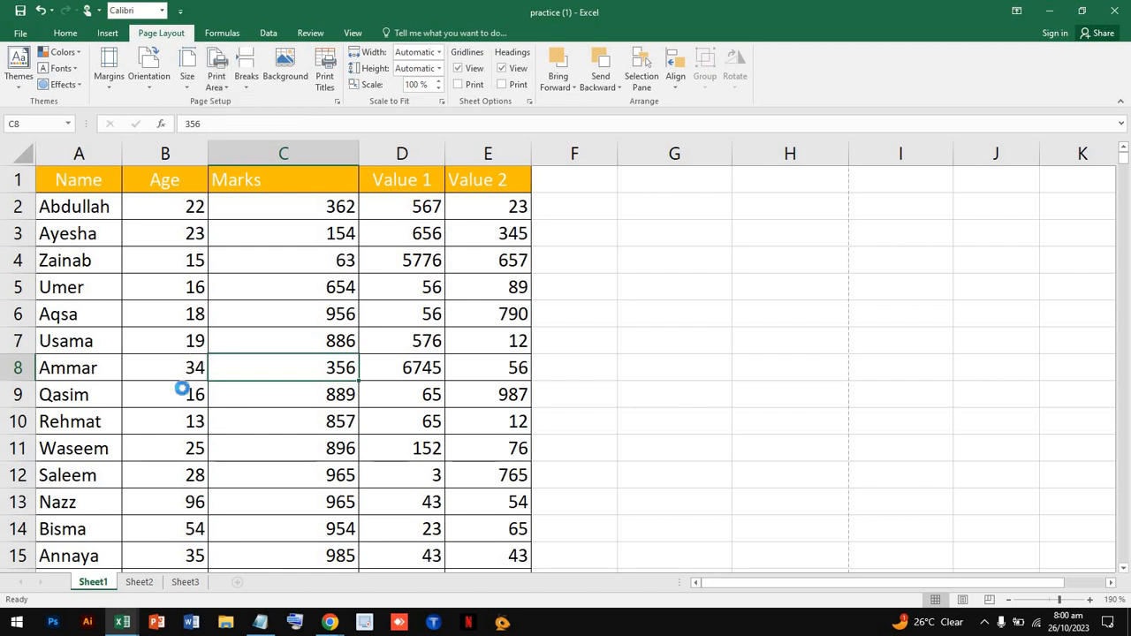
key("ctrl+p")
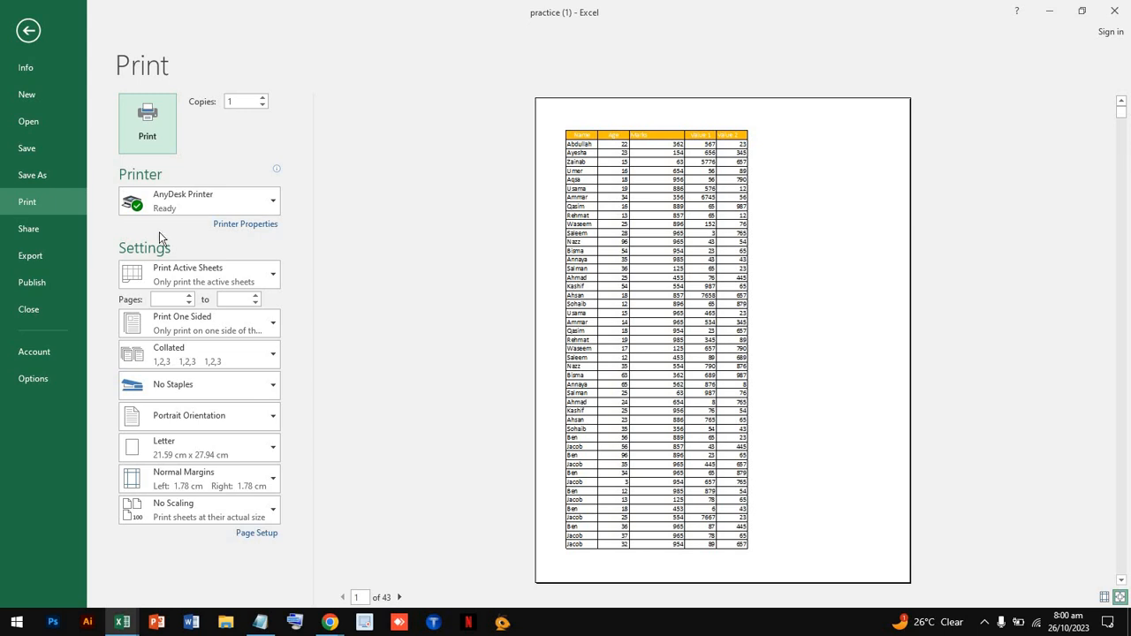
left_click(27, 32)
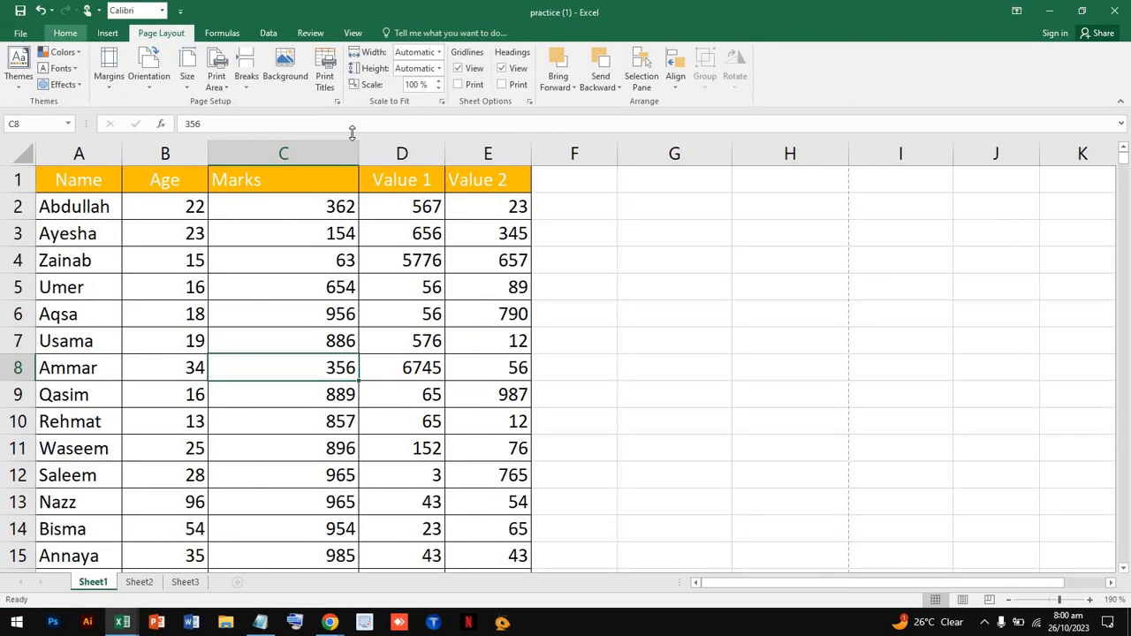
Step: Try to move the empty column F onto column A, accepting the data replacement, and undo the move
left_click(247, 88)
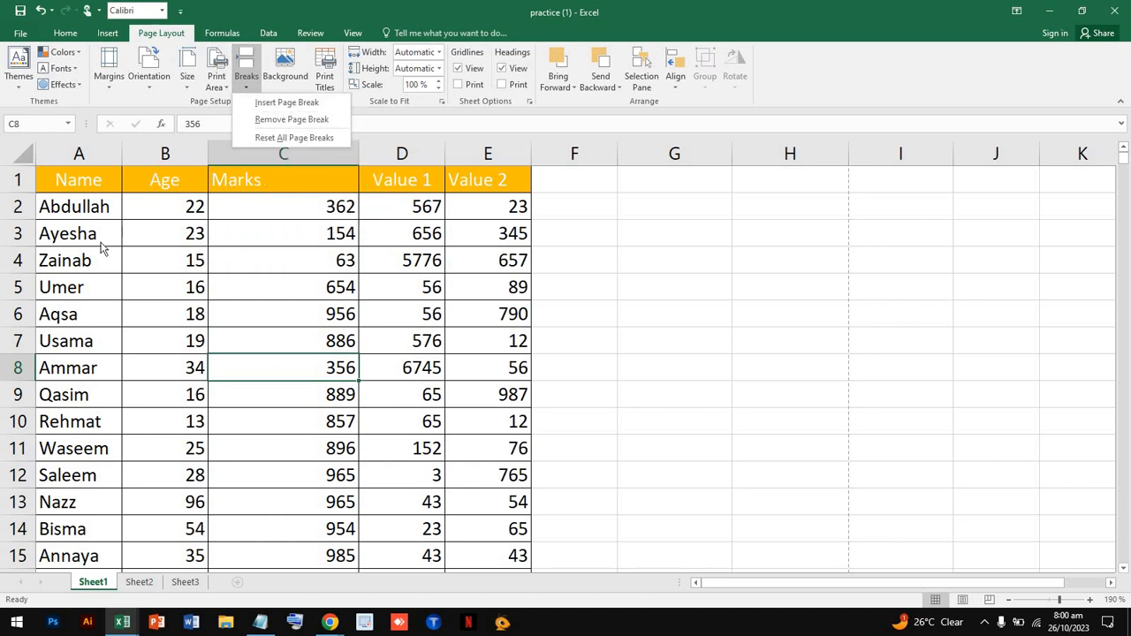
left_click(71, 152)
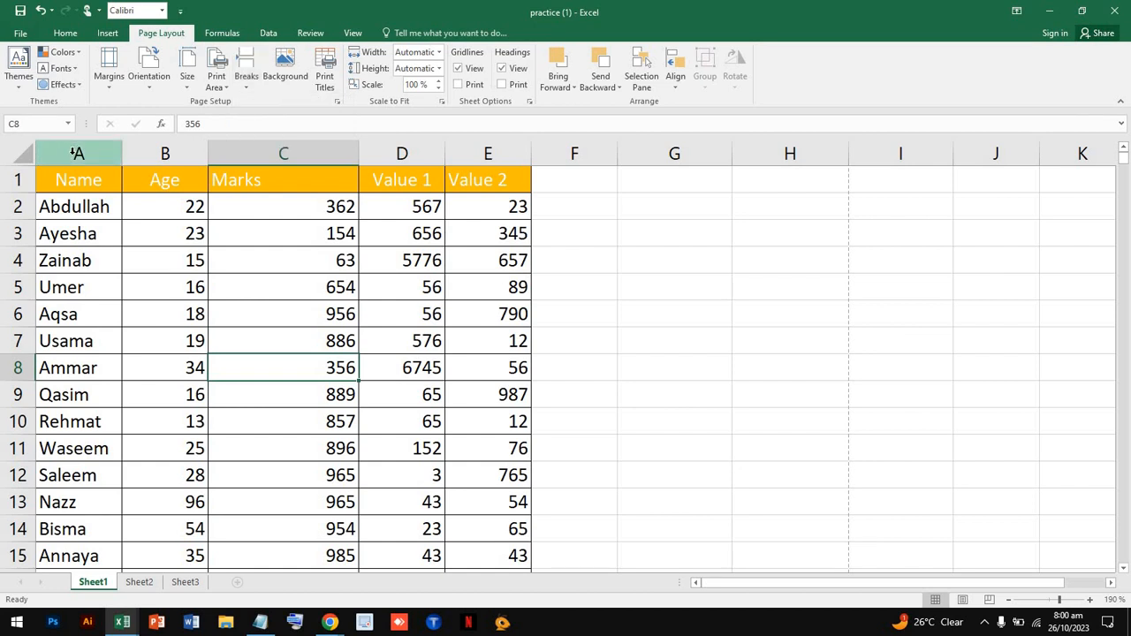
left_click(77, 153)
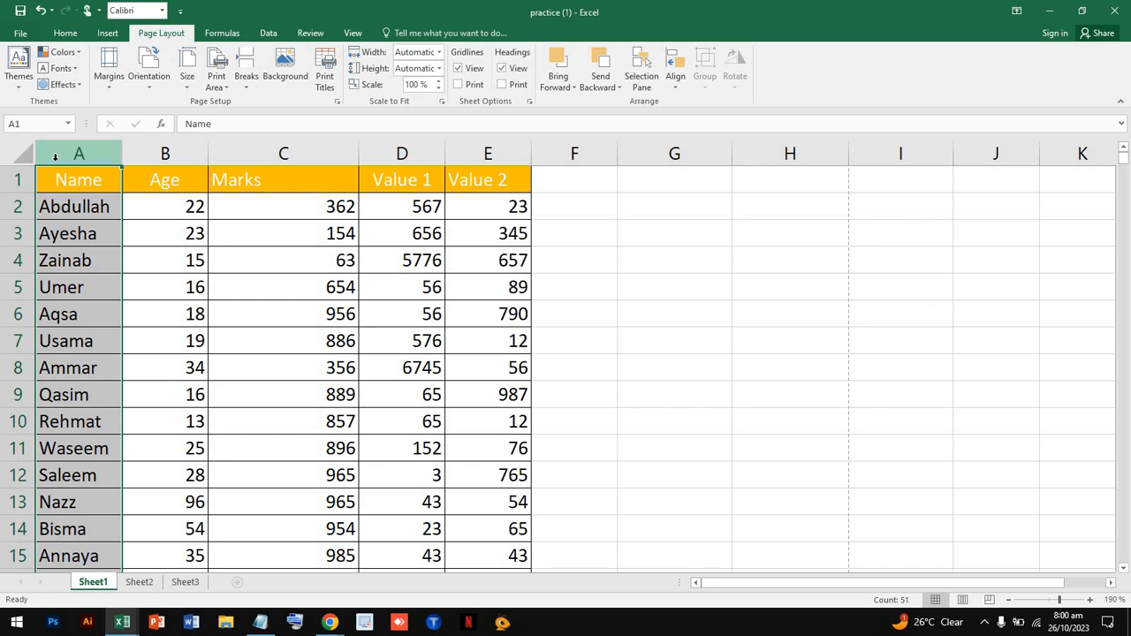
left_click(589, 152)
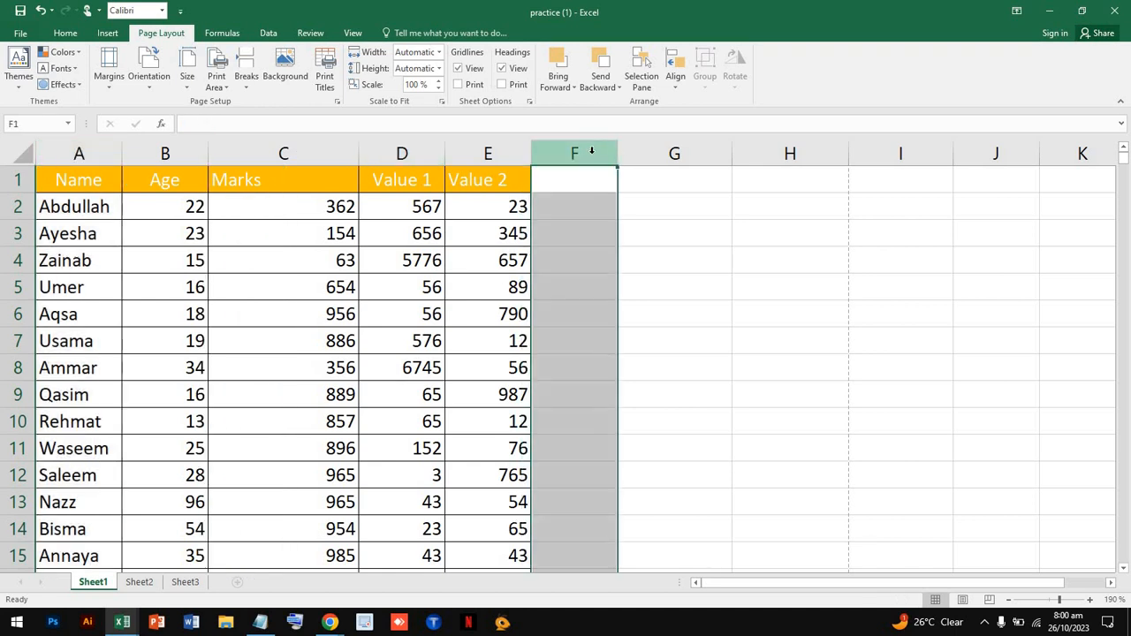
left_click_drag(517, 152, 53, 142)
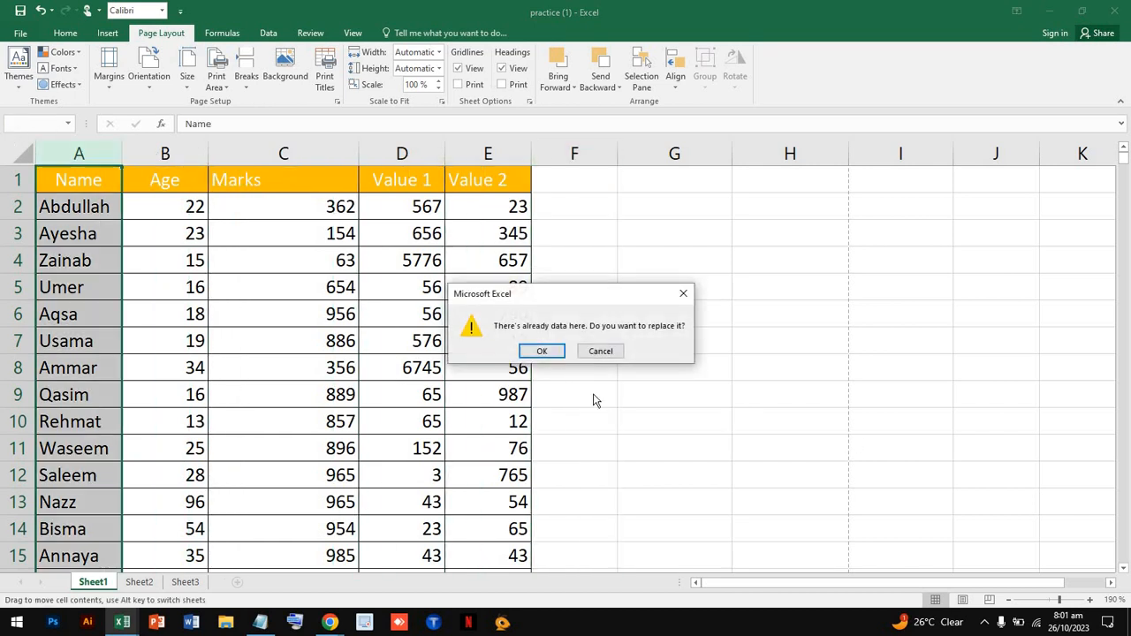
left_click(545, 352)
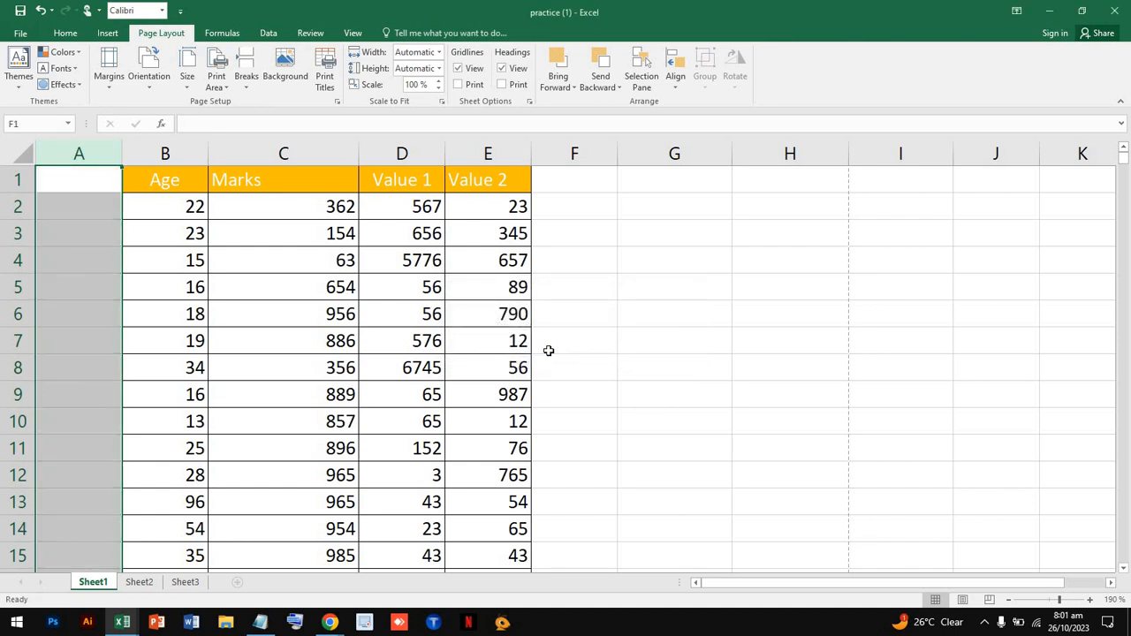
key("ctrl+z")
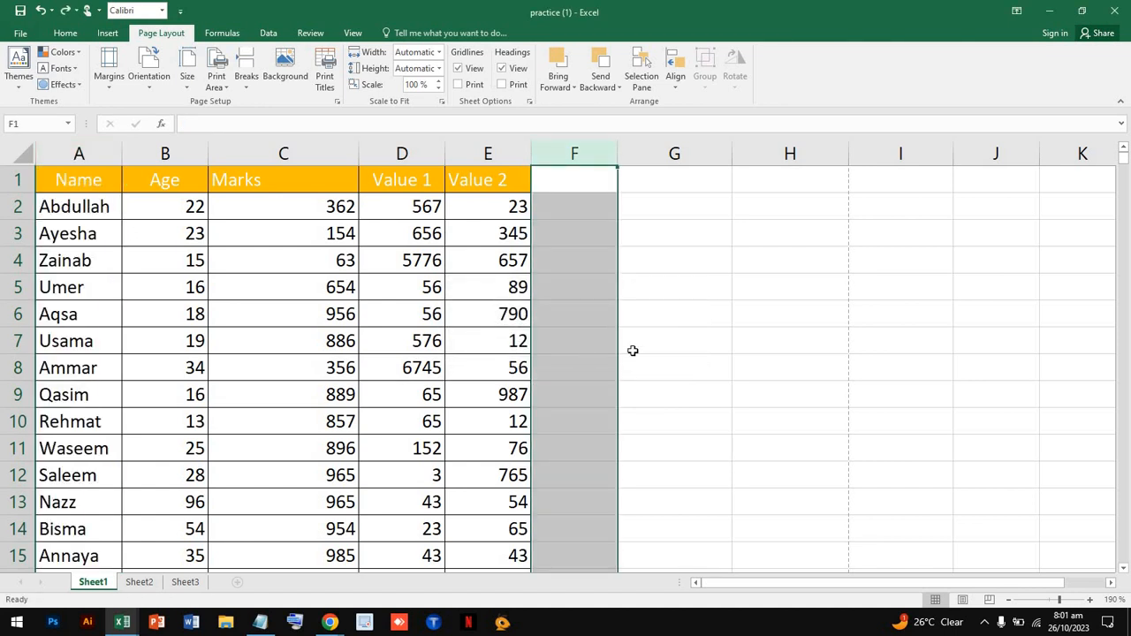
Step: Insert a new sheet column before the Name column on Sheet1
left_click(86, 156)
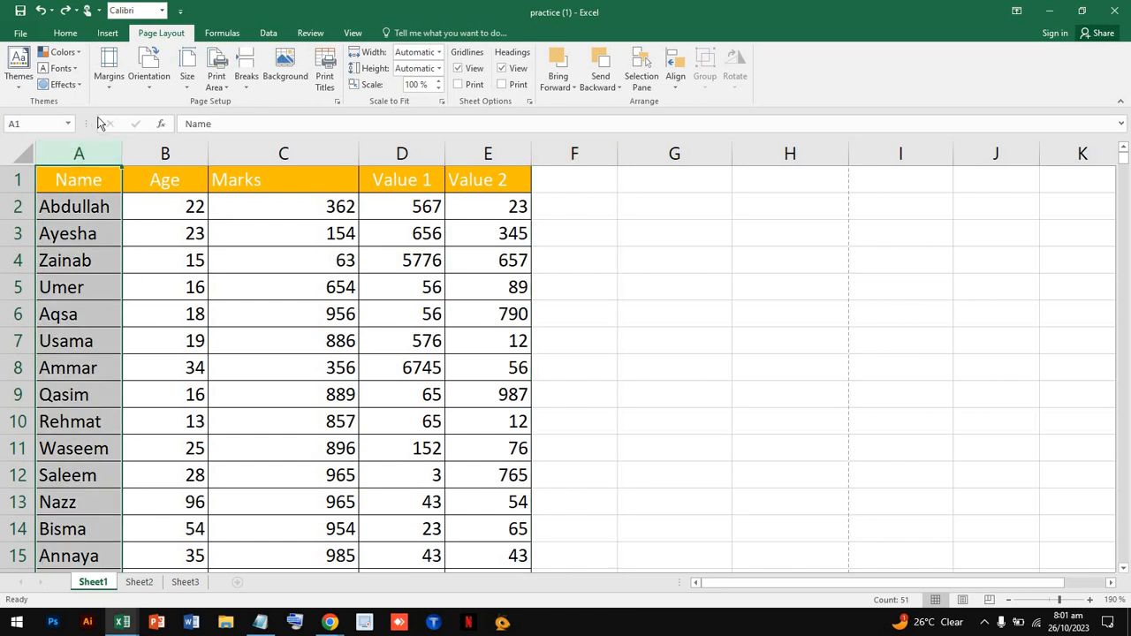
left_click(224, 33)
left_click(272, 33)
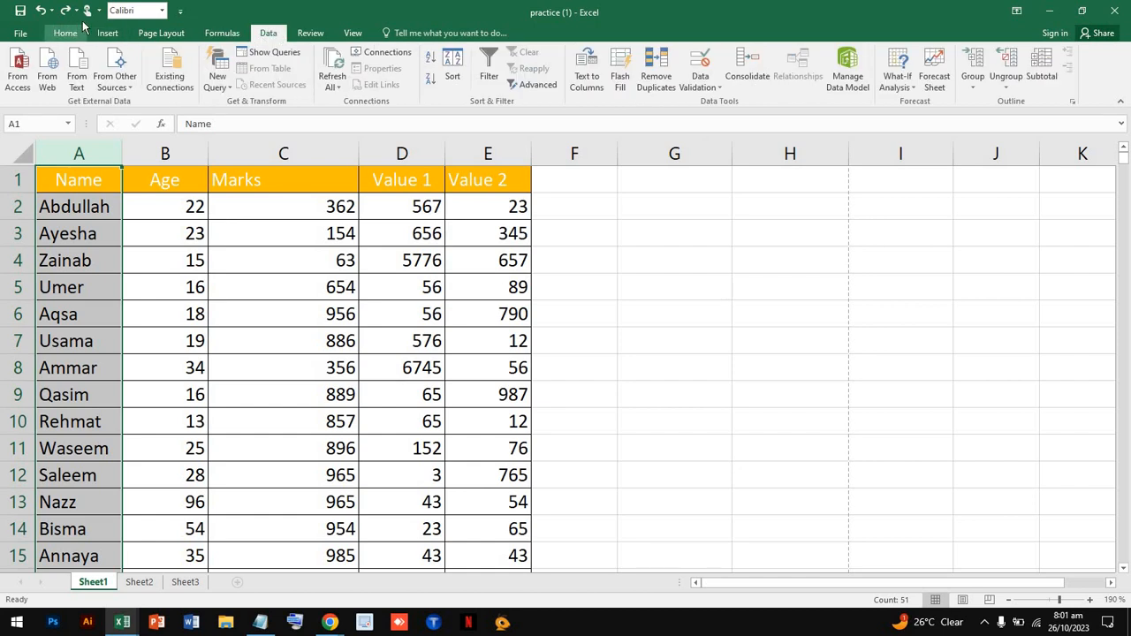
left_click(105, 35)
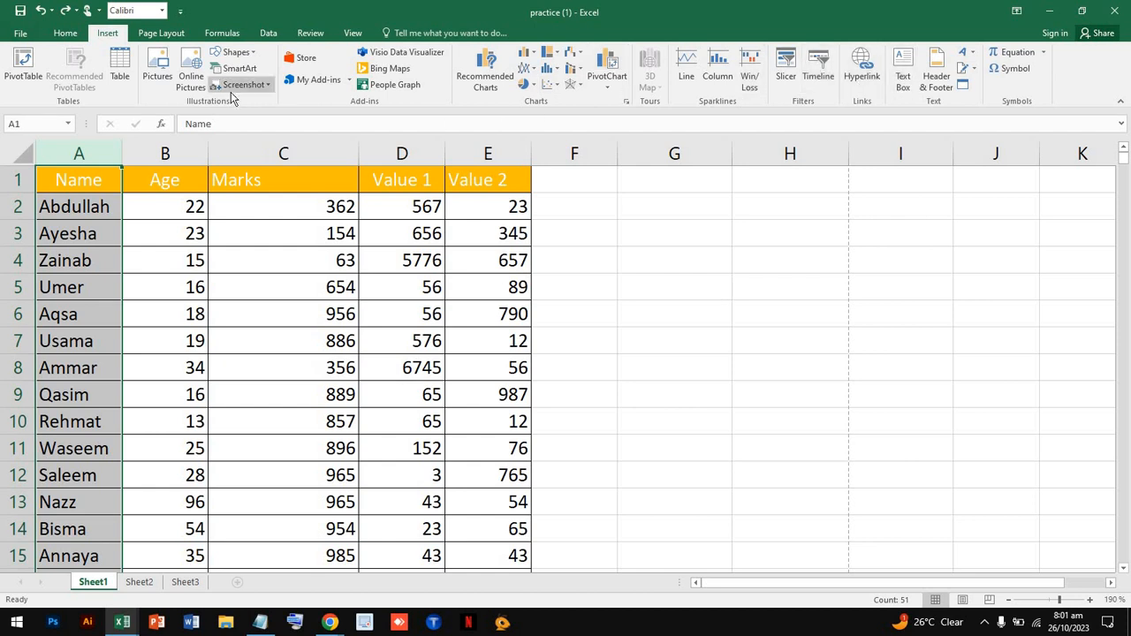
left_click(71, 35)
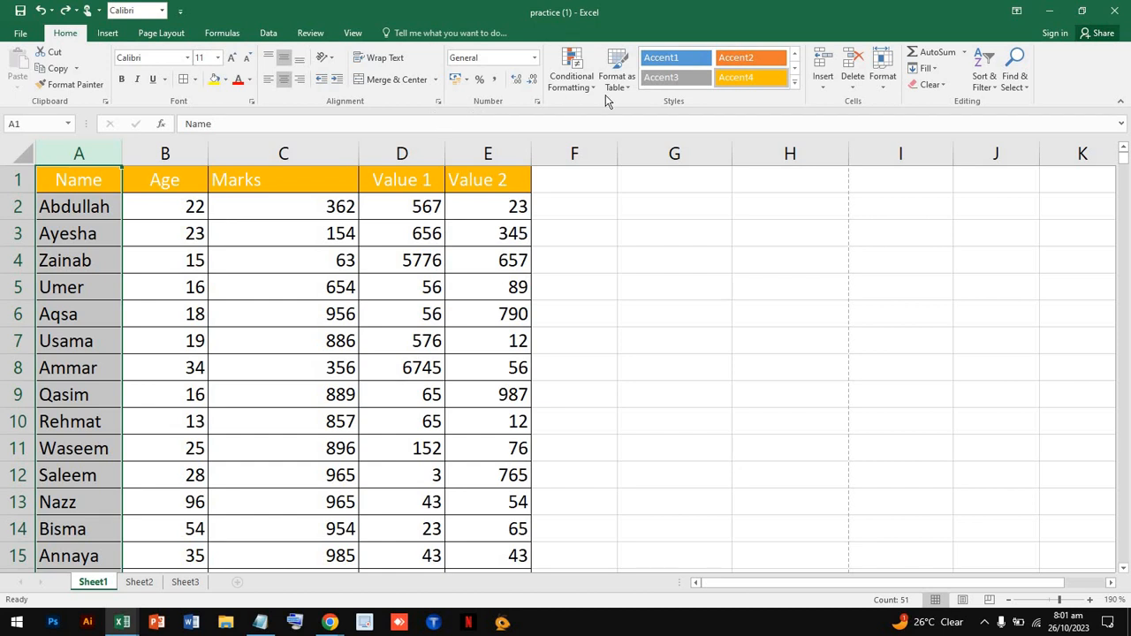
left_click(823, 84)
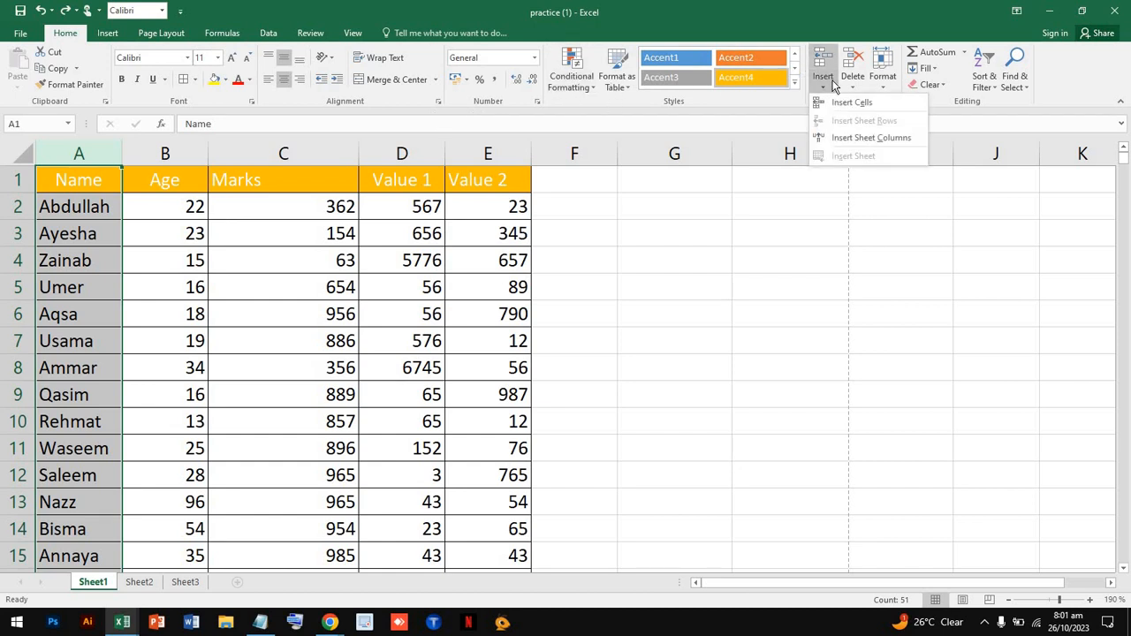
left_click(852, 138)
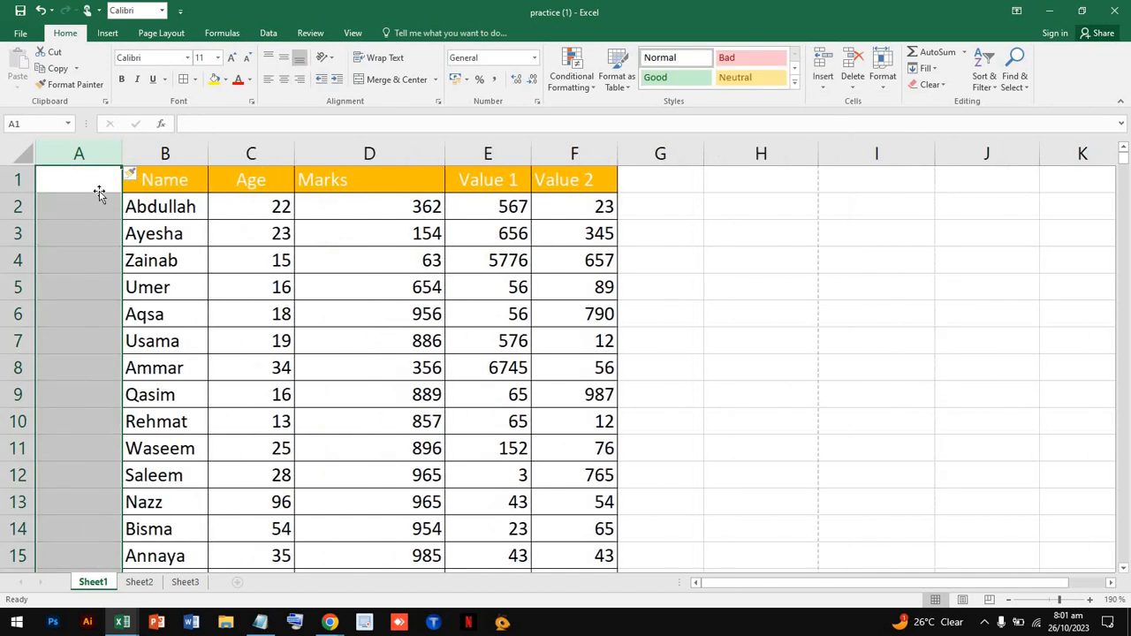
Step: Apply the Accent4 cell style to the empty header cell A1
left_click(105, 187)
left_click(735, 78)
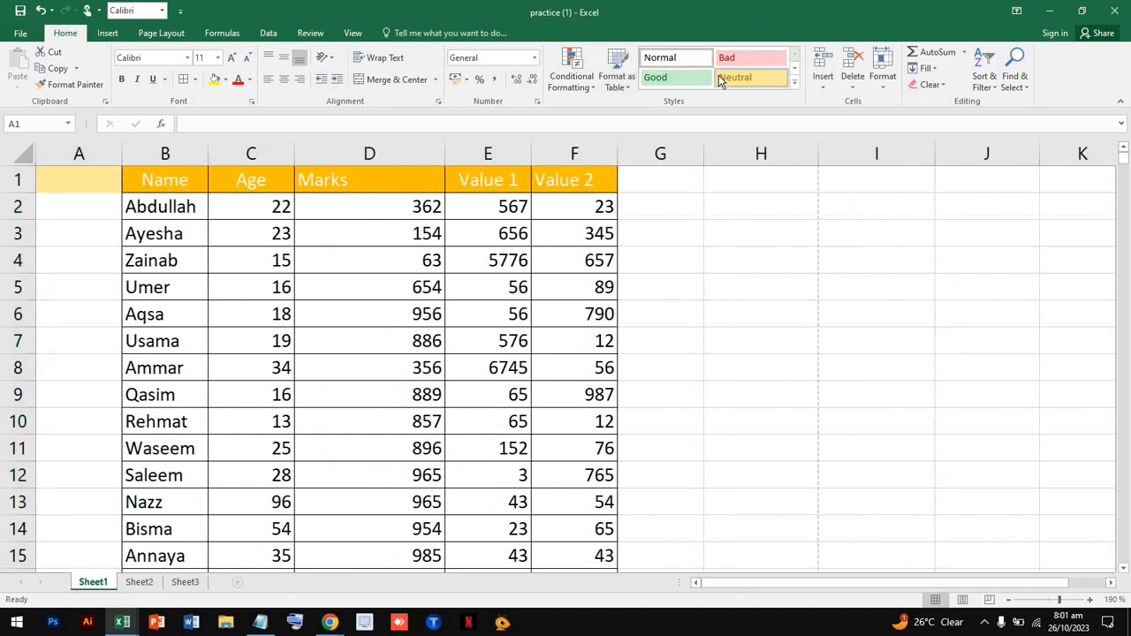
left_click(794, 80)
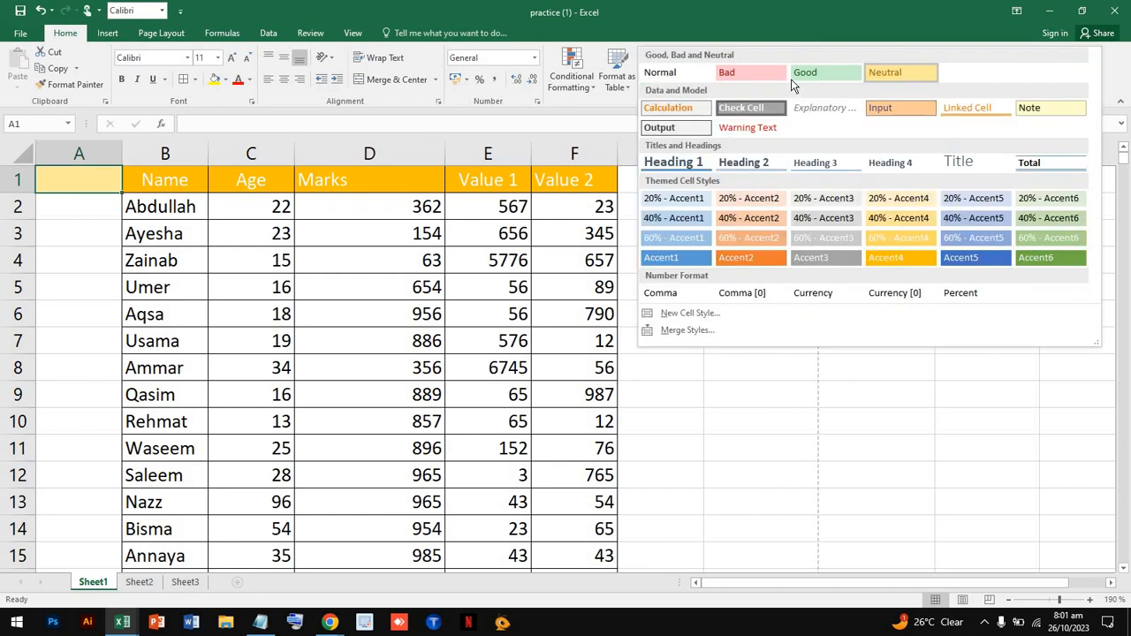
left_click(893, 254)
left_click(748, 394)
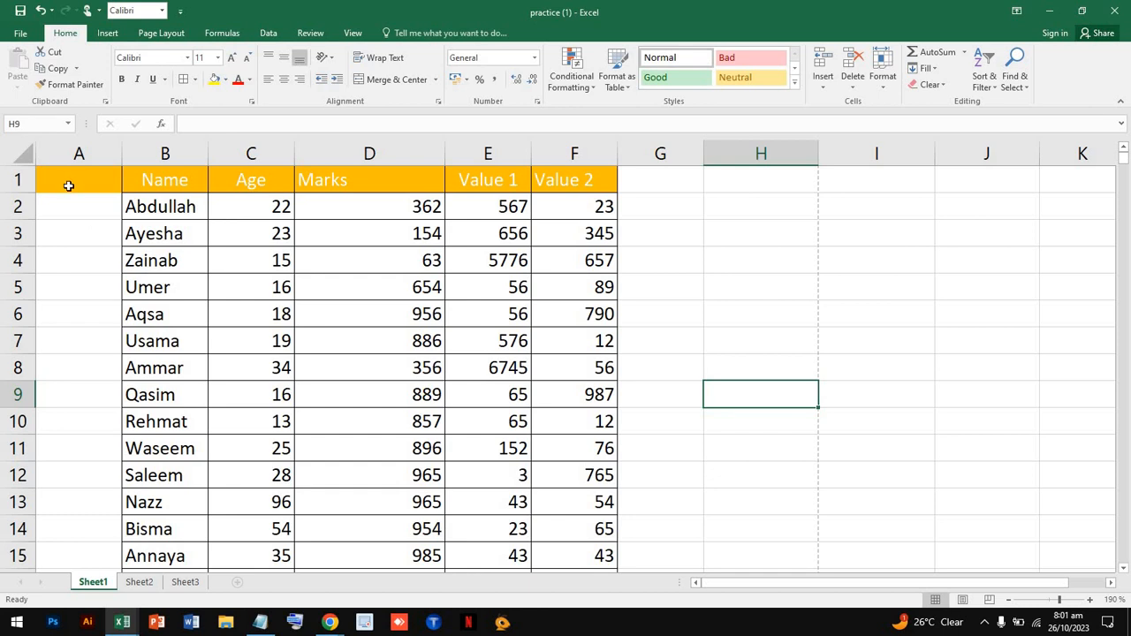
Step: Apply borders to every cell in the range A1:B51 so the new first column matches the table
left_click_drag(68, 185, 142, 495)
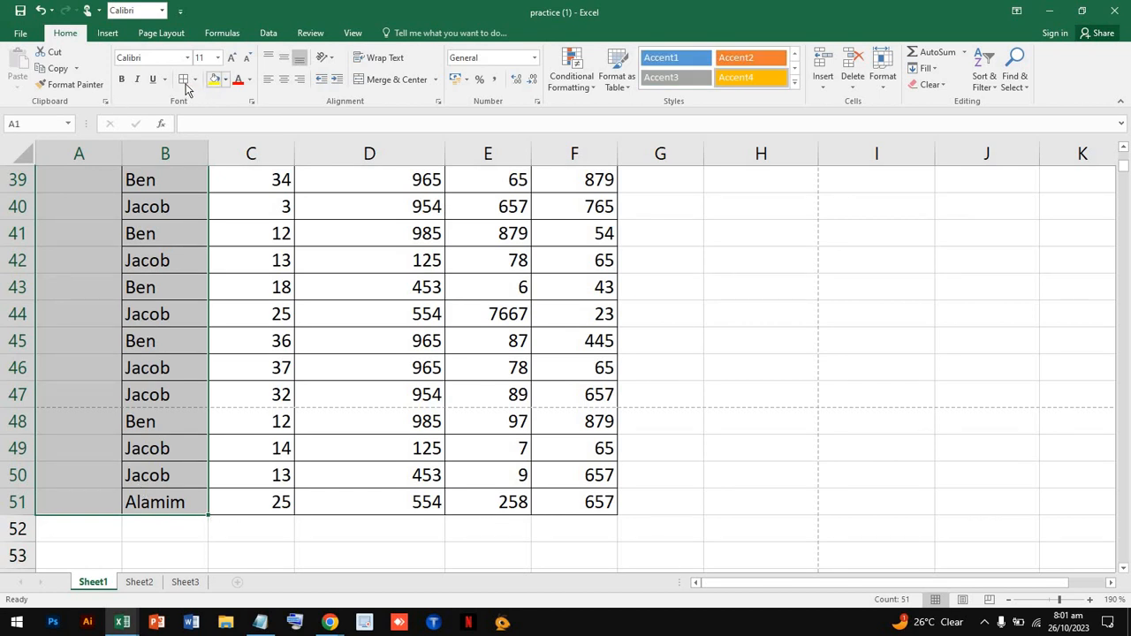
scroll(83, 219, "up", 13)
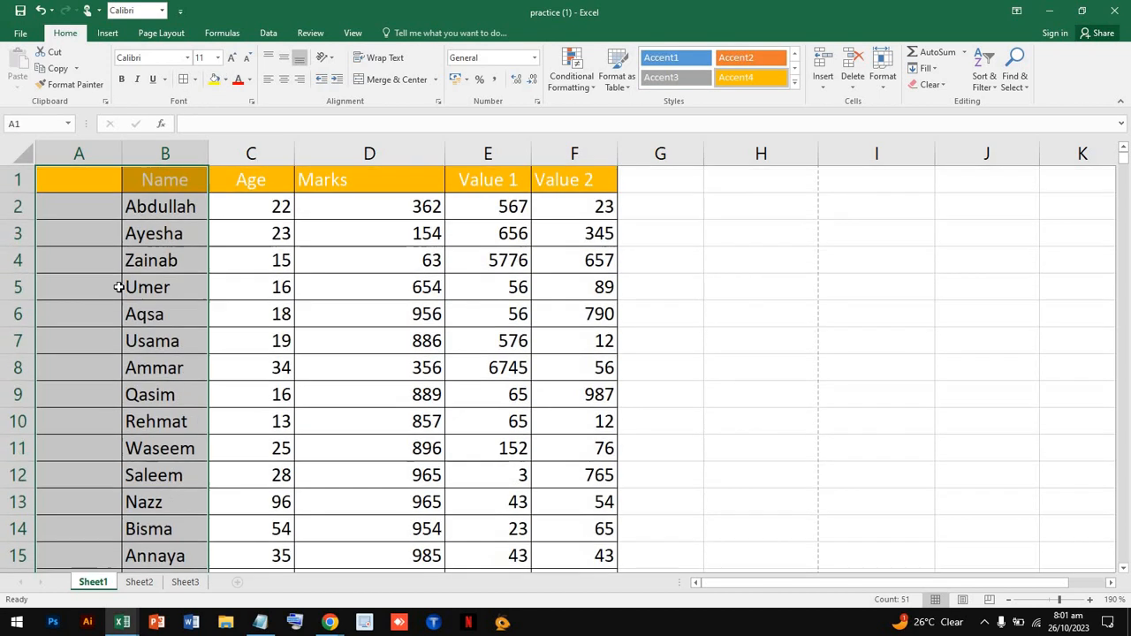
left_click(87, 196)
Step: Enter the header "No" in cell A1
double_click(84, 175)
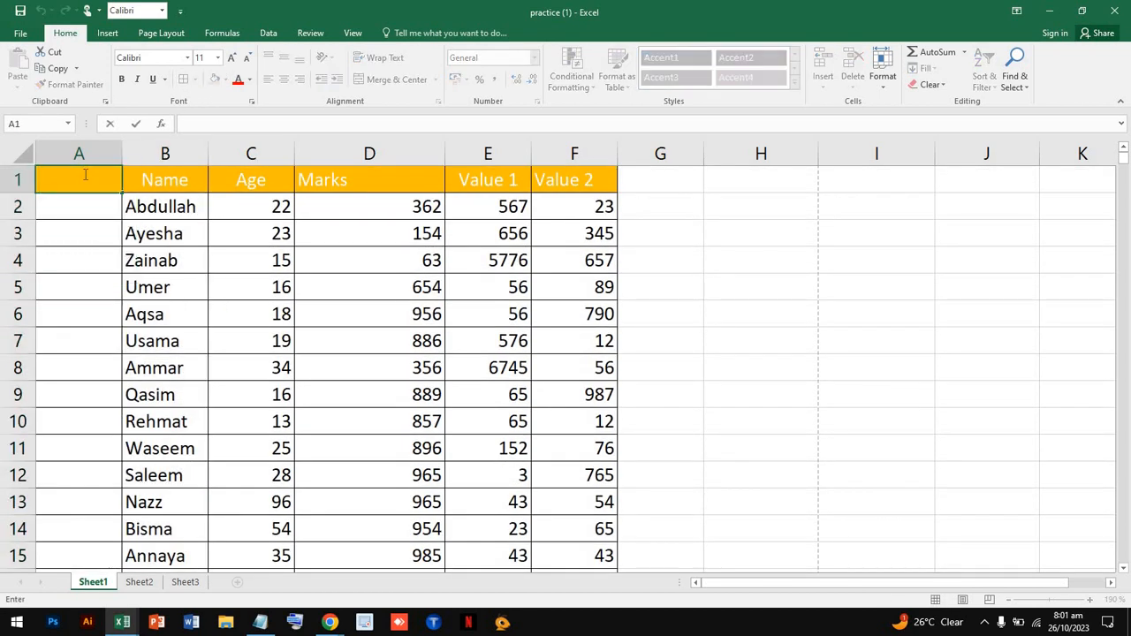
type("M")
key("BackSpace")
type("B")
type("No")
Step: Enter the numbers 1, 2 and 3 in cells A2, A3 and A4
double_click(77, 211)
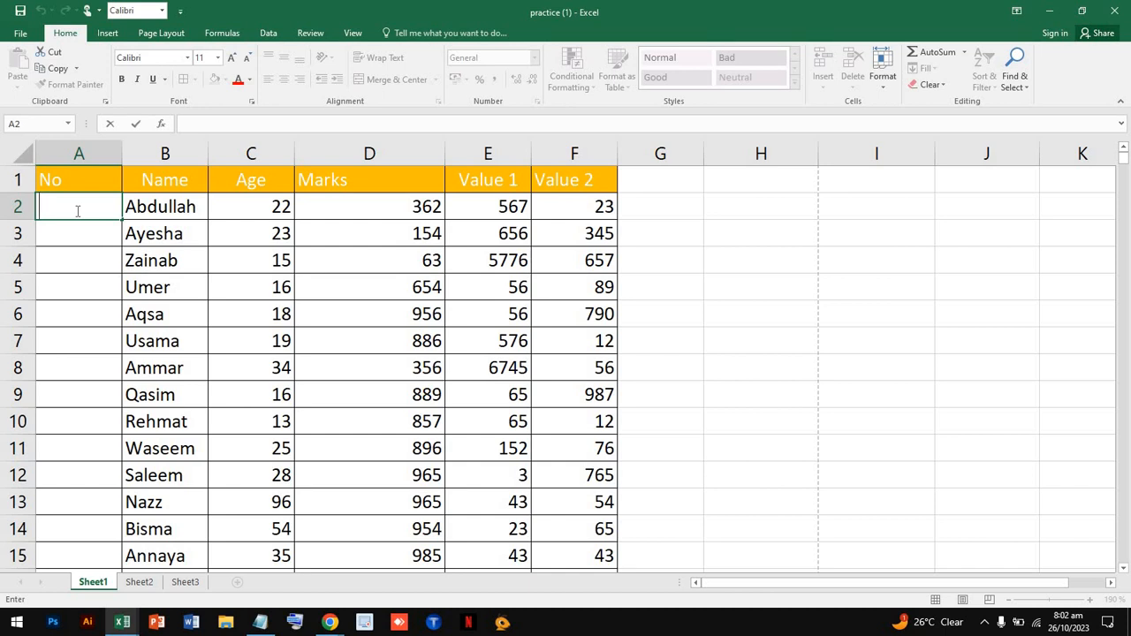
type("1")
key("Return")
type("2")
key("Return")
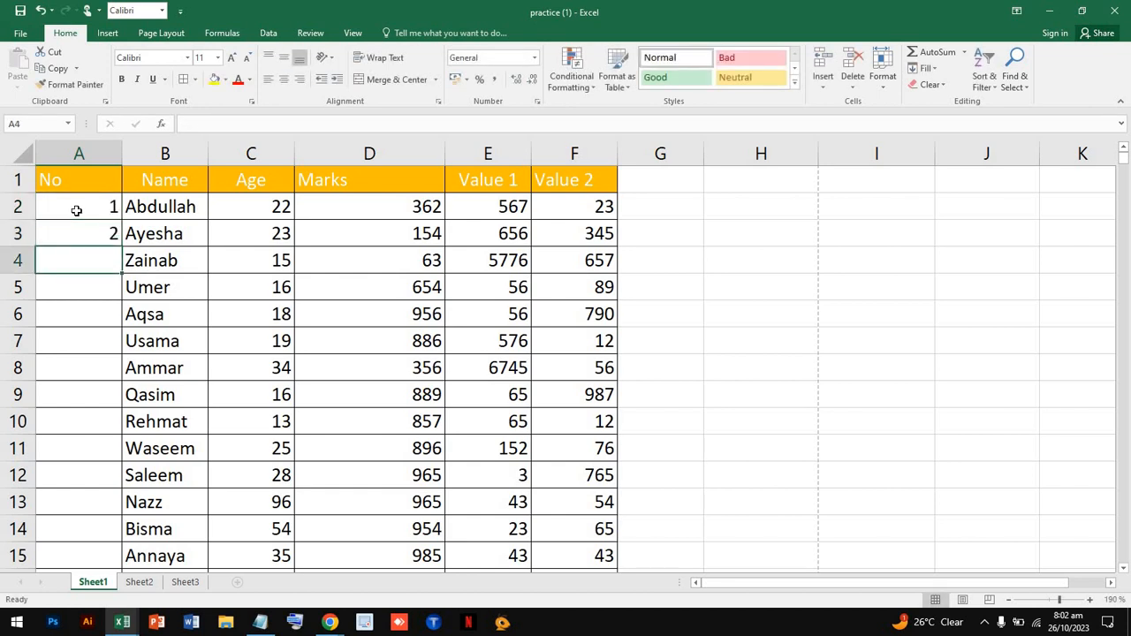
type("3")
left_click(96, 311)
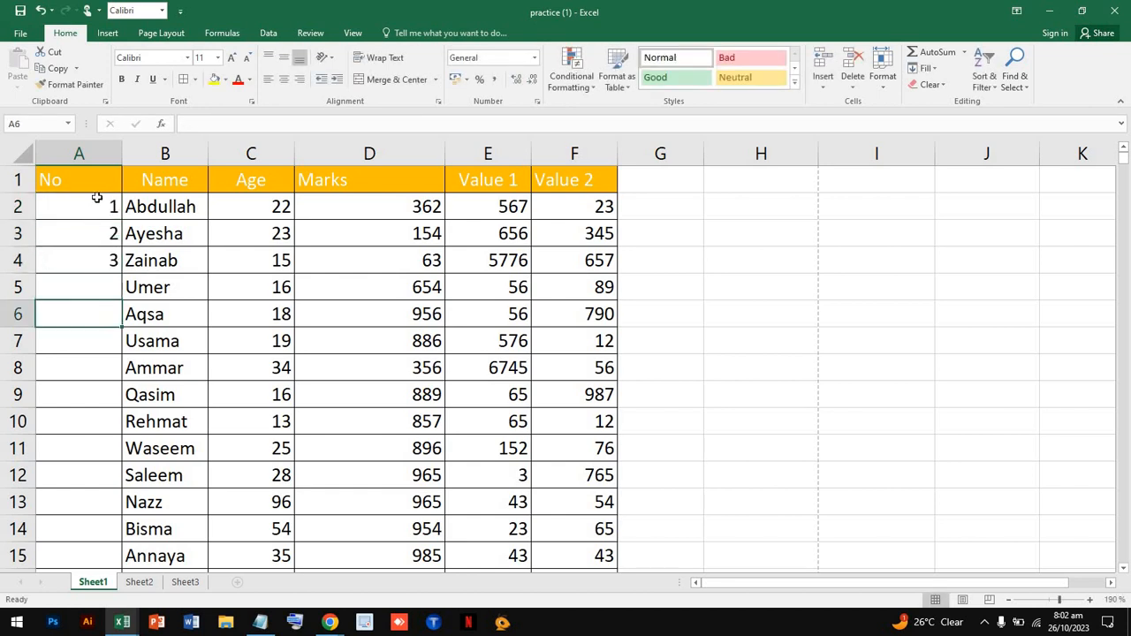
Step: Try to fill the No column down to row 51 from cell A2 alone, and undo the fill
left_click(103, 207)
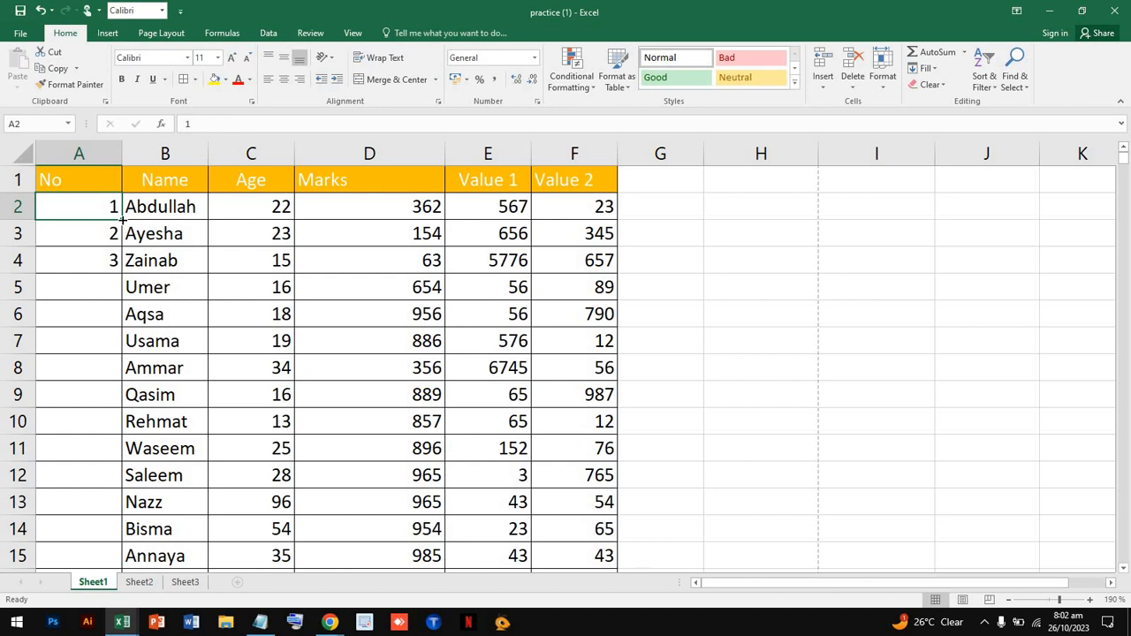
left_click_drag(122, 220, 118, 488)
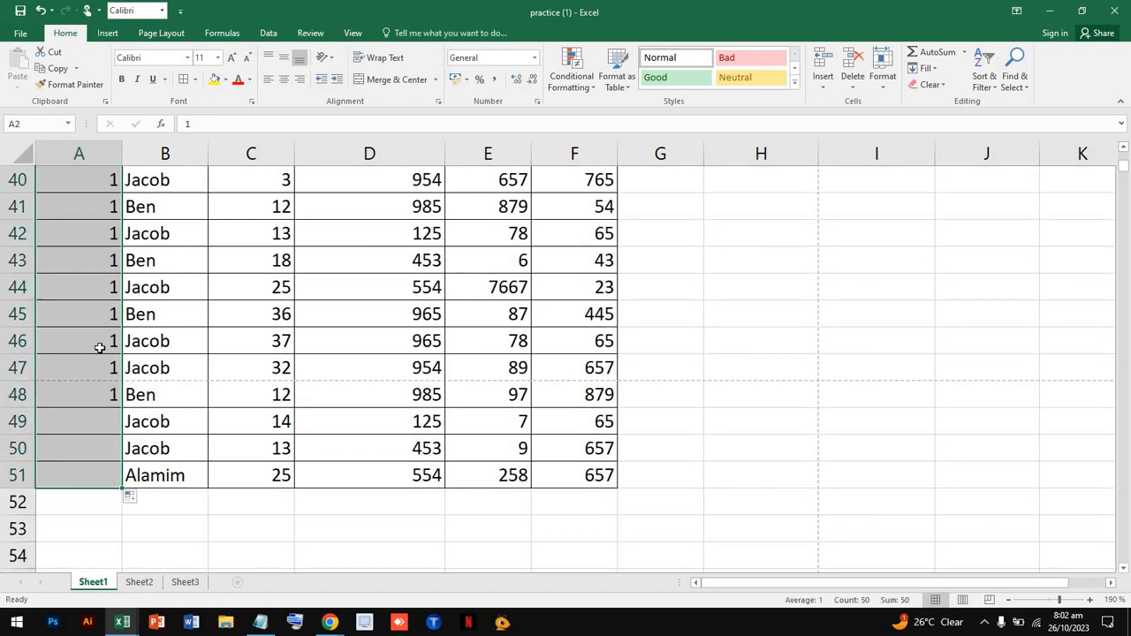
scroll(100, 343, "up", 13)
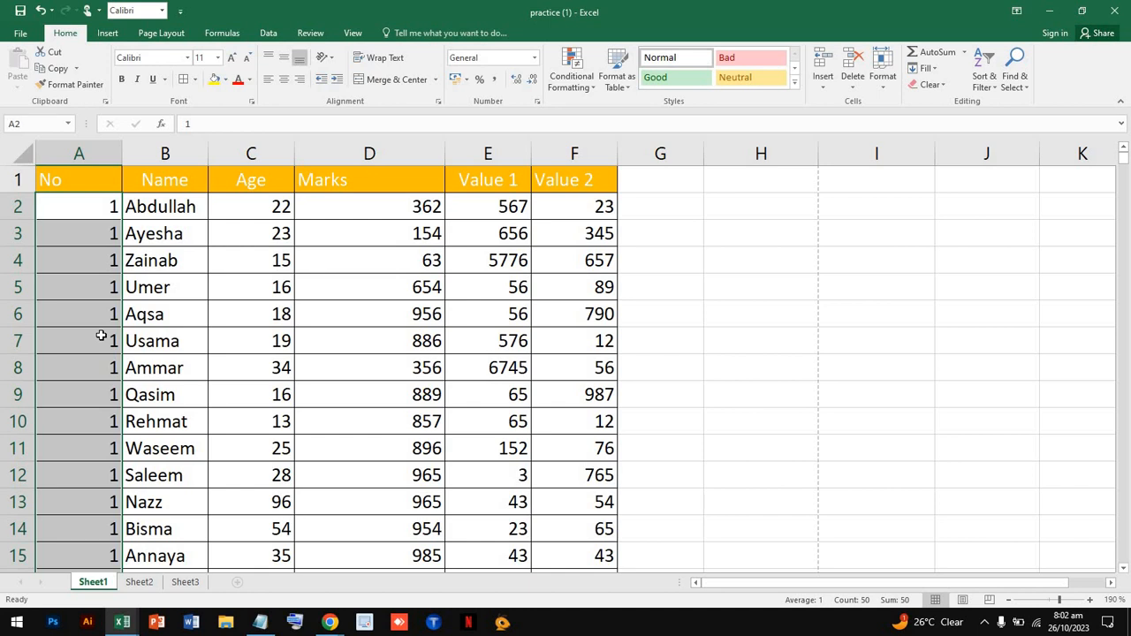
key("ctrl+z")
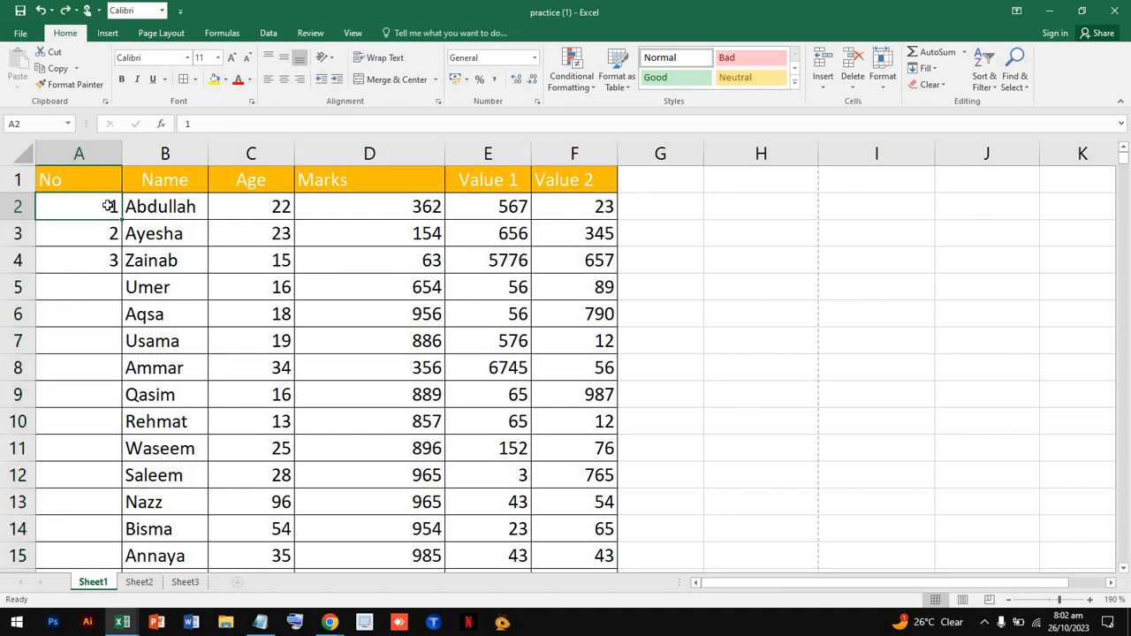
Step: Fill the number series from cells A2:A4 down to row 51
left_click_drag(106, 208, 165, 300)
scroll(197, 399, "up", 12)
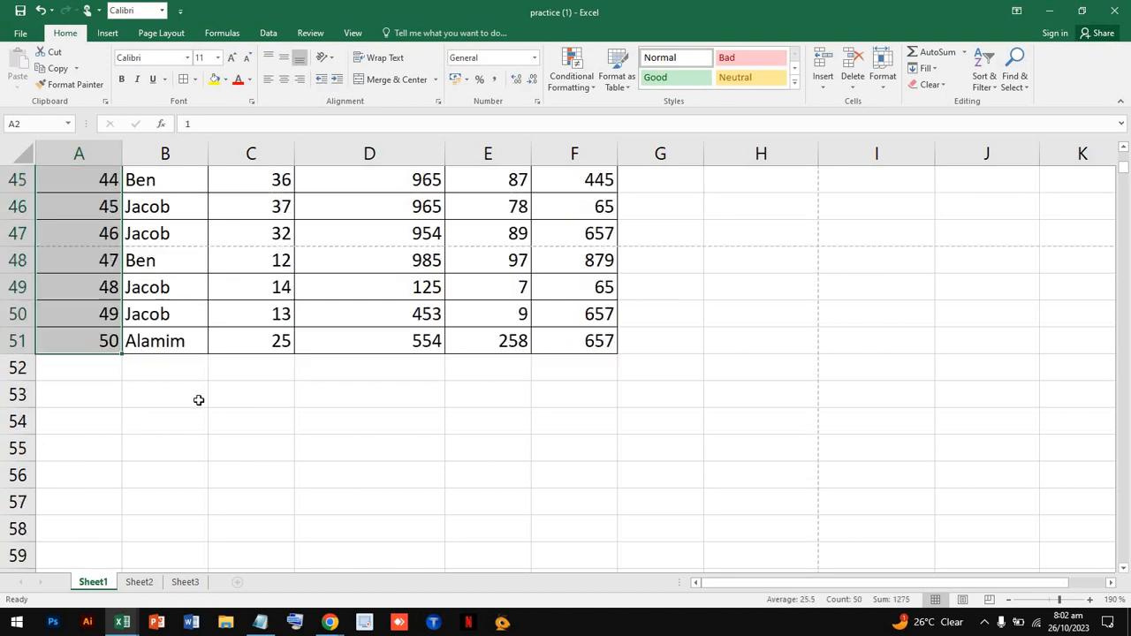
scroll(199, 399, "up", 4)
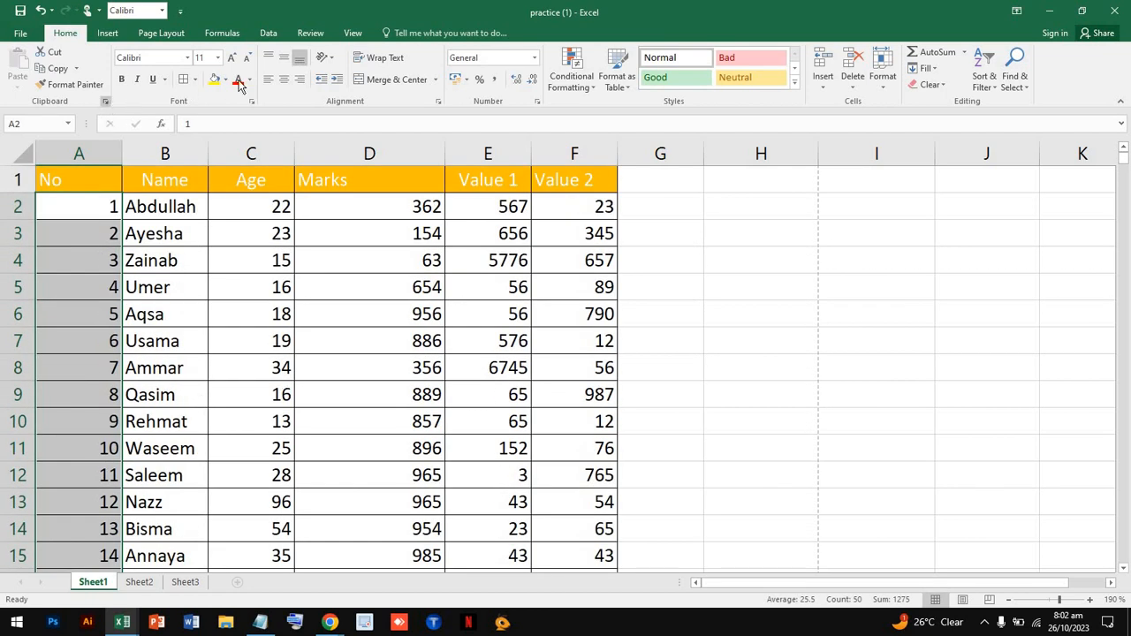
Step: Centre the numbers in A2:A51 both horizontally and vertically
left_click(269, 78)
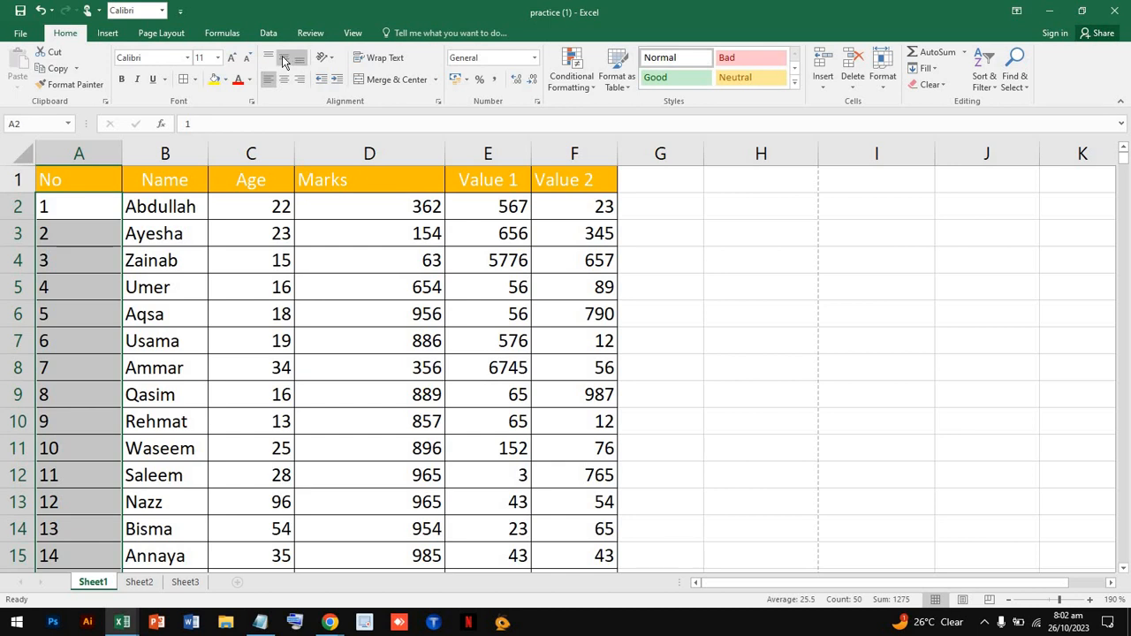
left_click(284, 79)
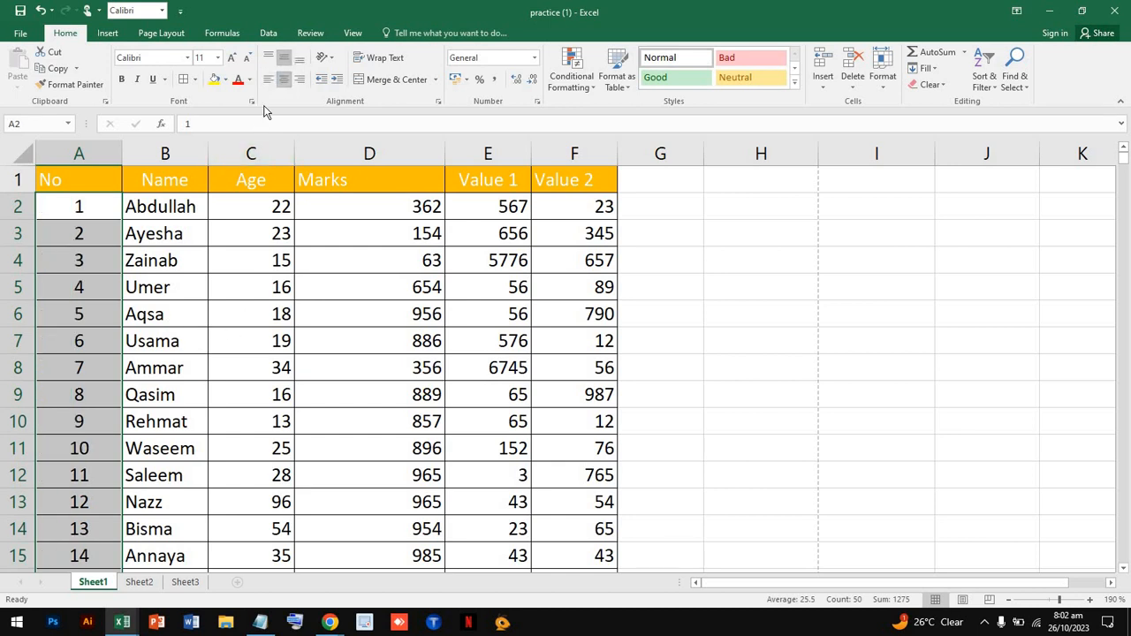
left_click(255, 318)
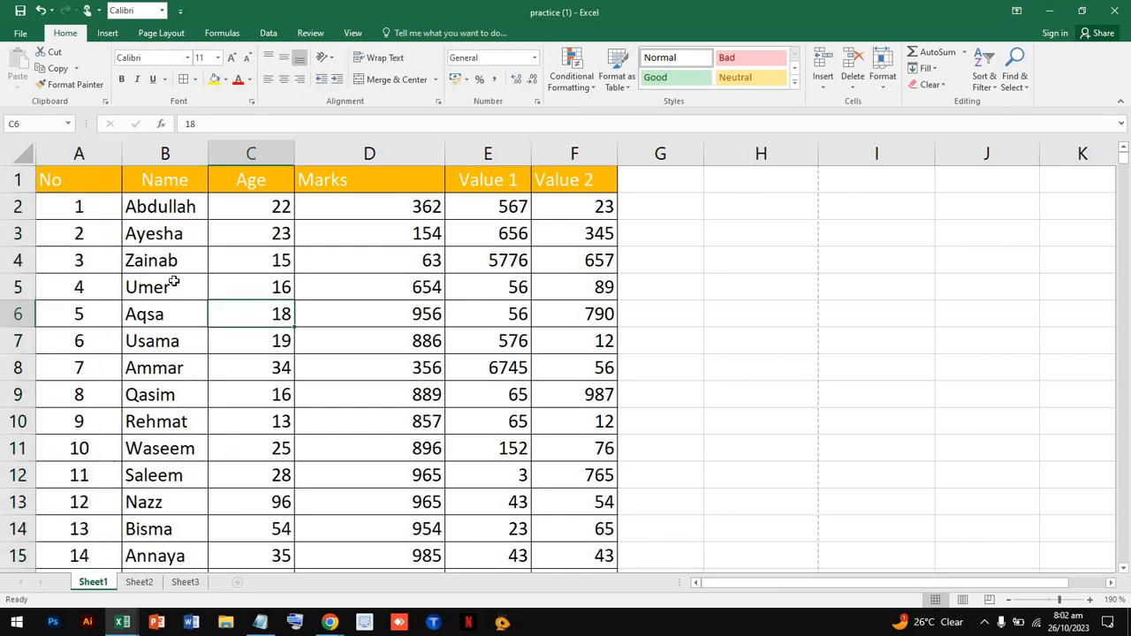
Step: Insert a page break at cell C6
scroll(364, 374, "down", 2)
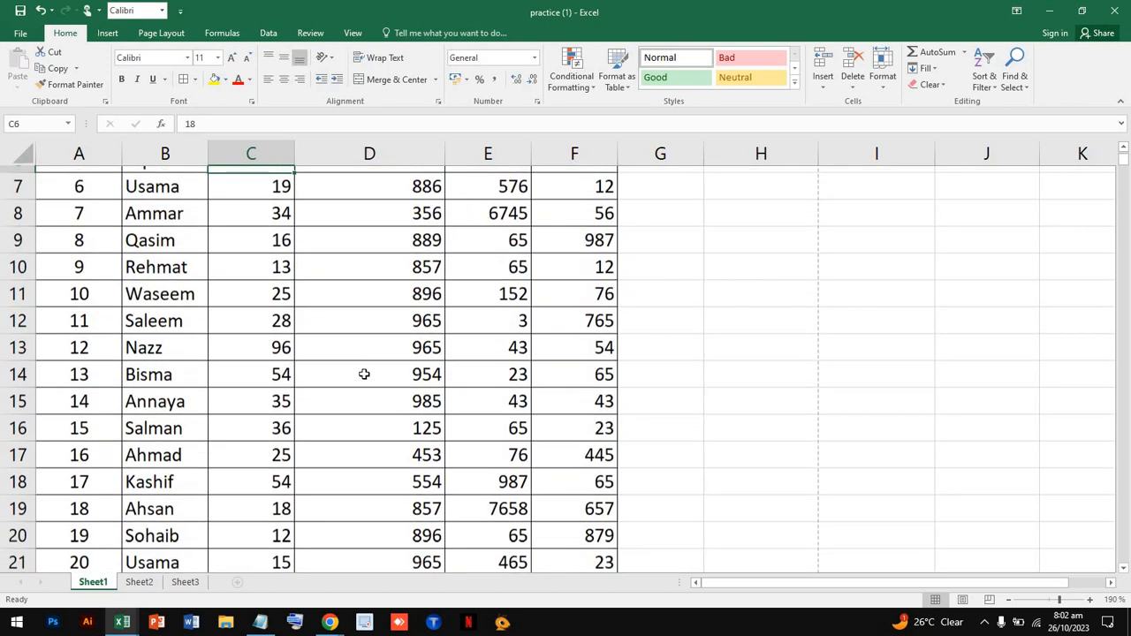
left_click(162, 32)
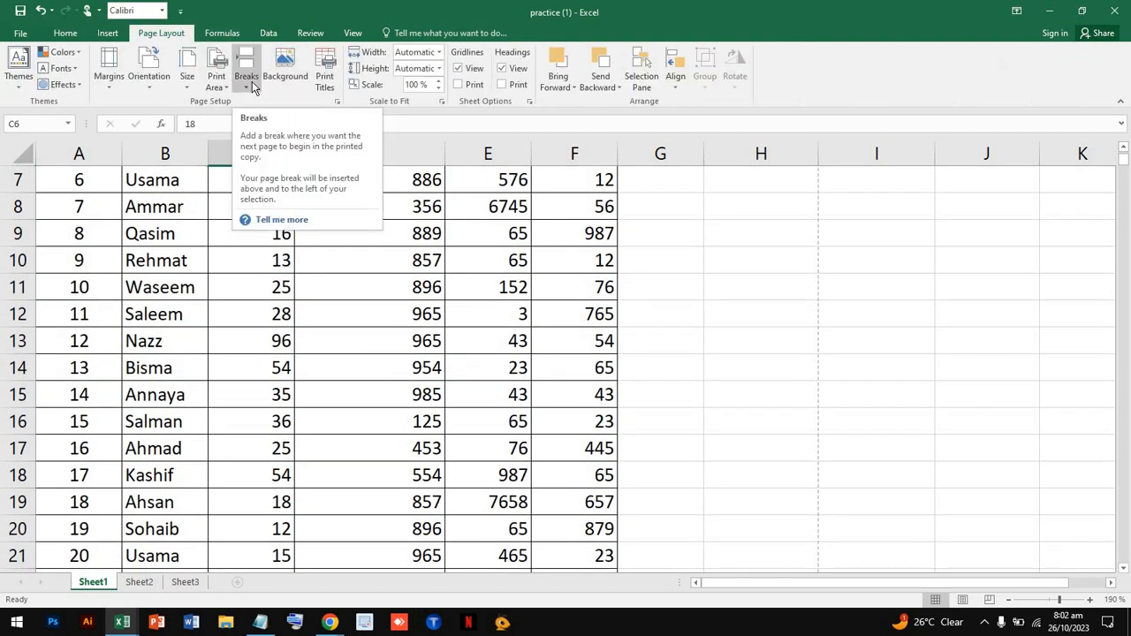
left_click(252, 85)
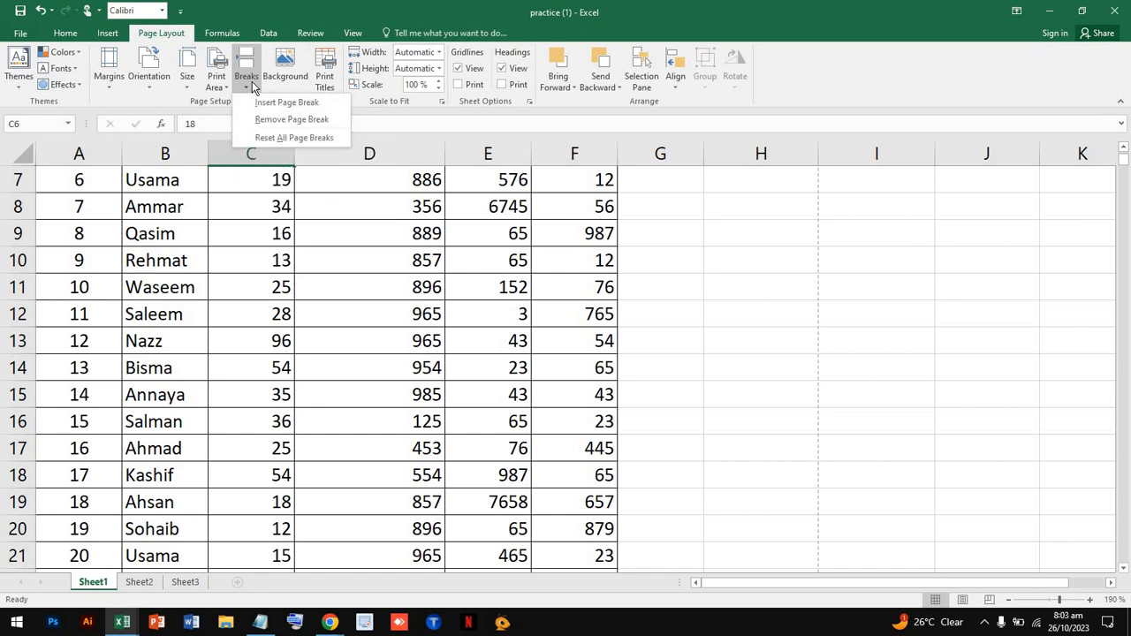
left_click(270, 103)
scroll(233, 343, "up", 2)
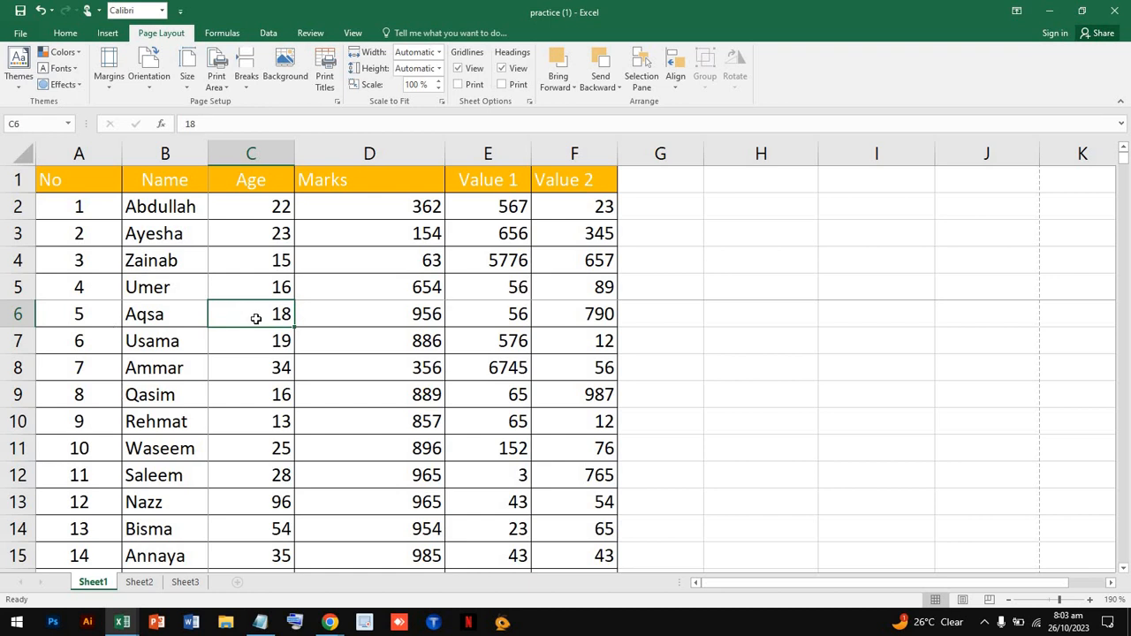
Step: Check in the print preview how the break at C6 splits the table, and undo the page break
key("ctrl+p")
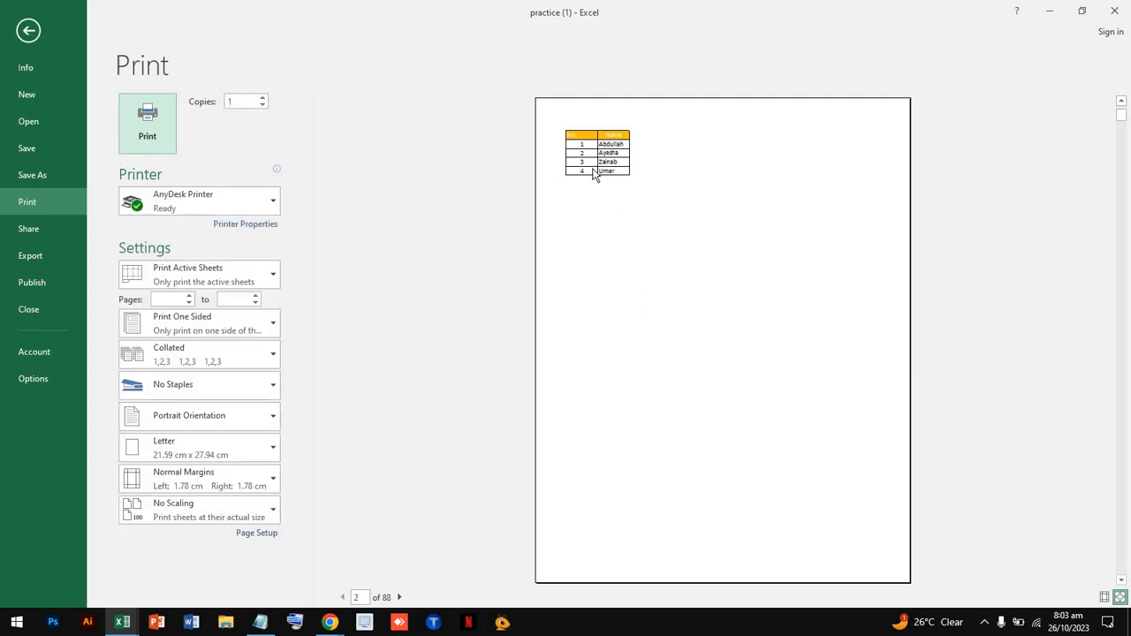
scroll(594, 175, "down", 1)
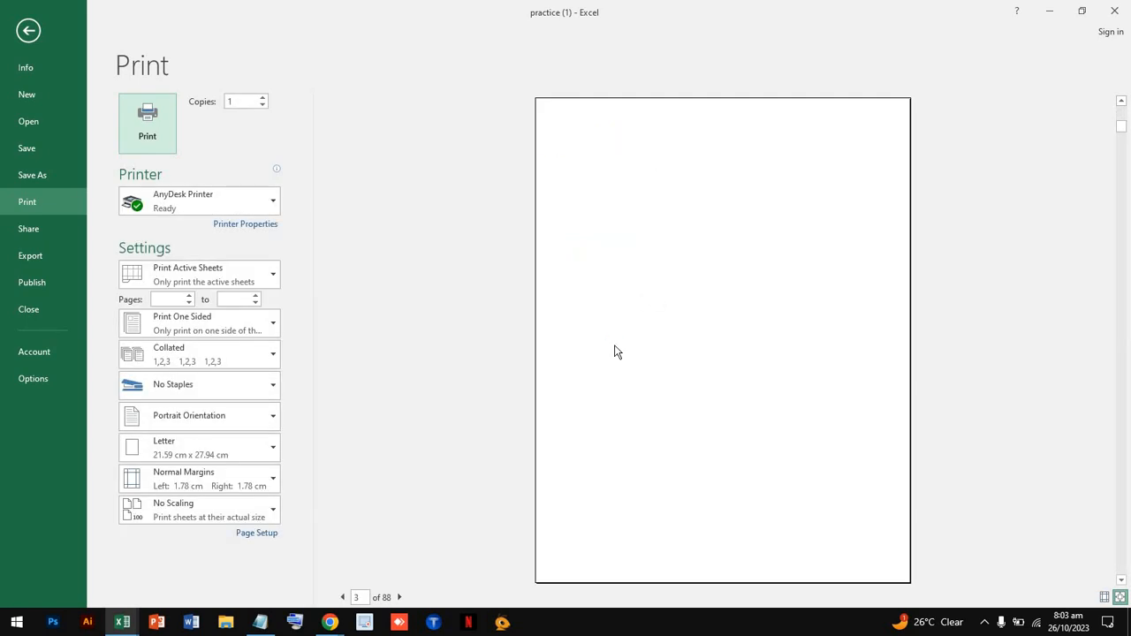
scroll(617, 352, "up", 1)
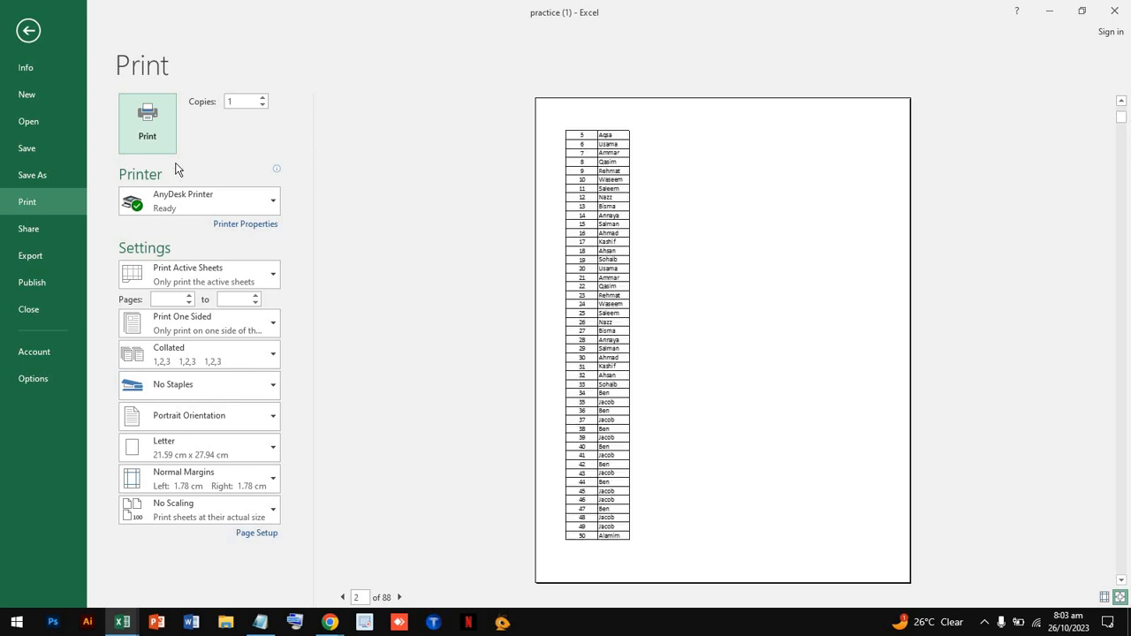
left_click(34, 32)
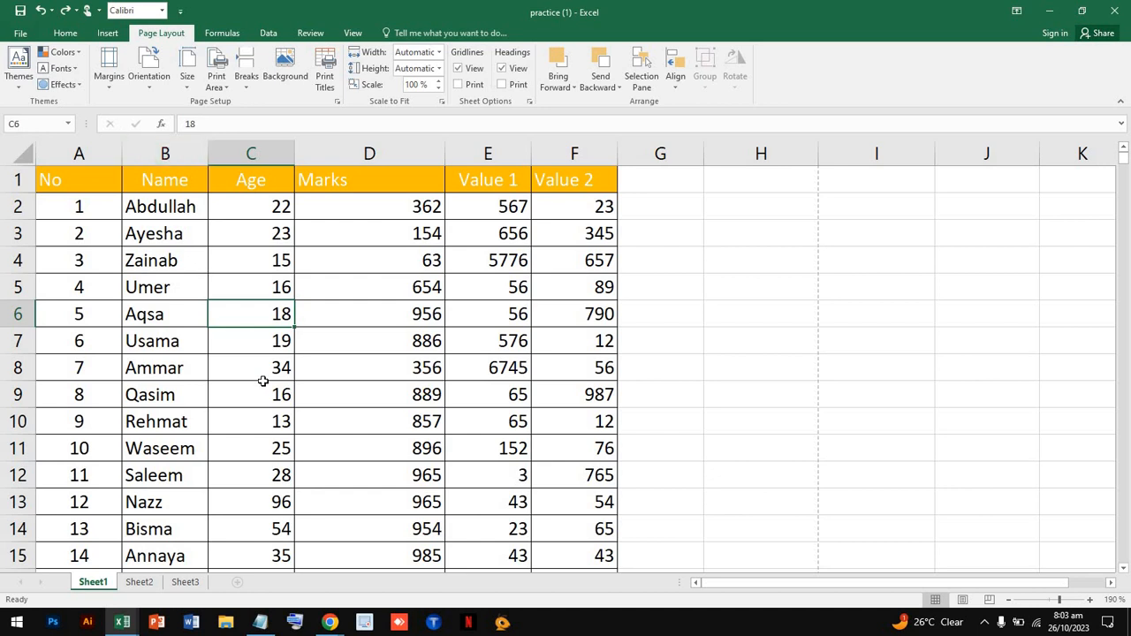
Step: Select the whole of row 21 and insert a page break above it
left_click(156, 297)
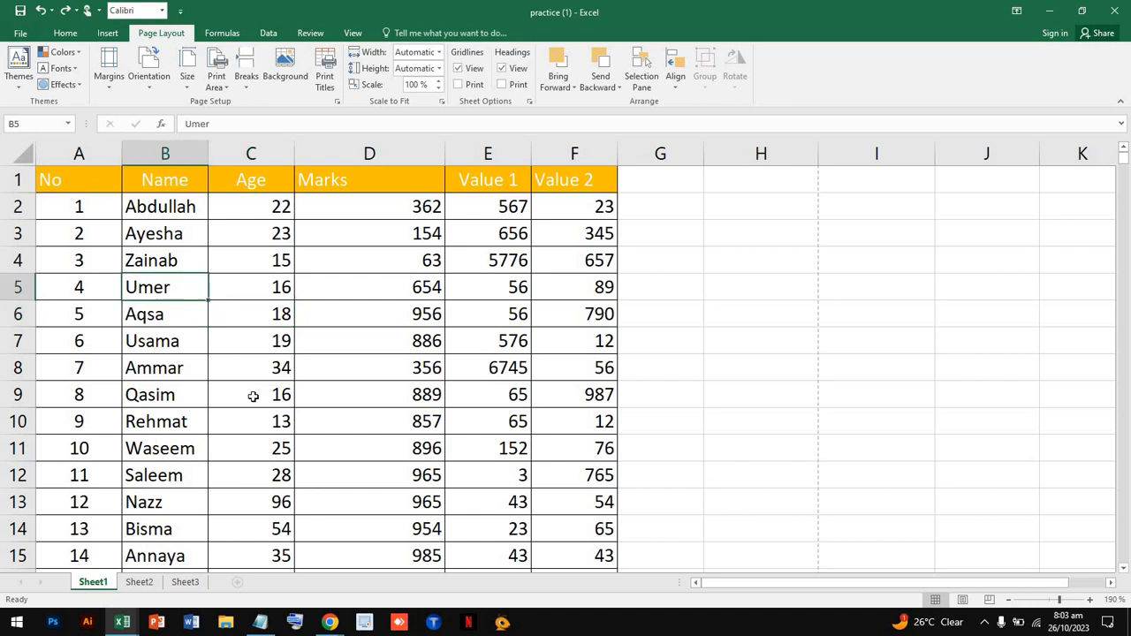
scroll(253, 397, "down", 6)
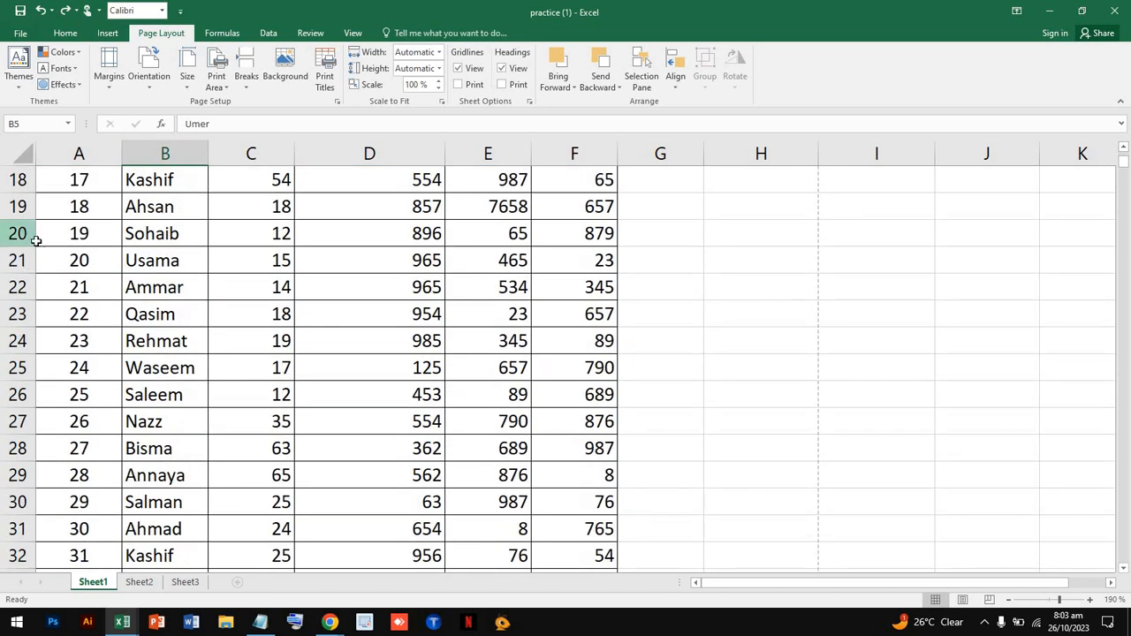
left_click(27, 257)
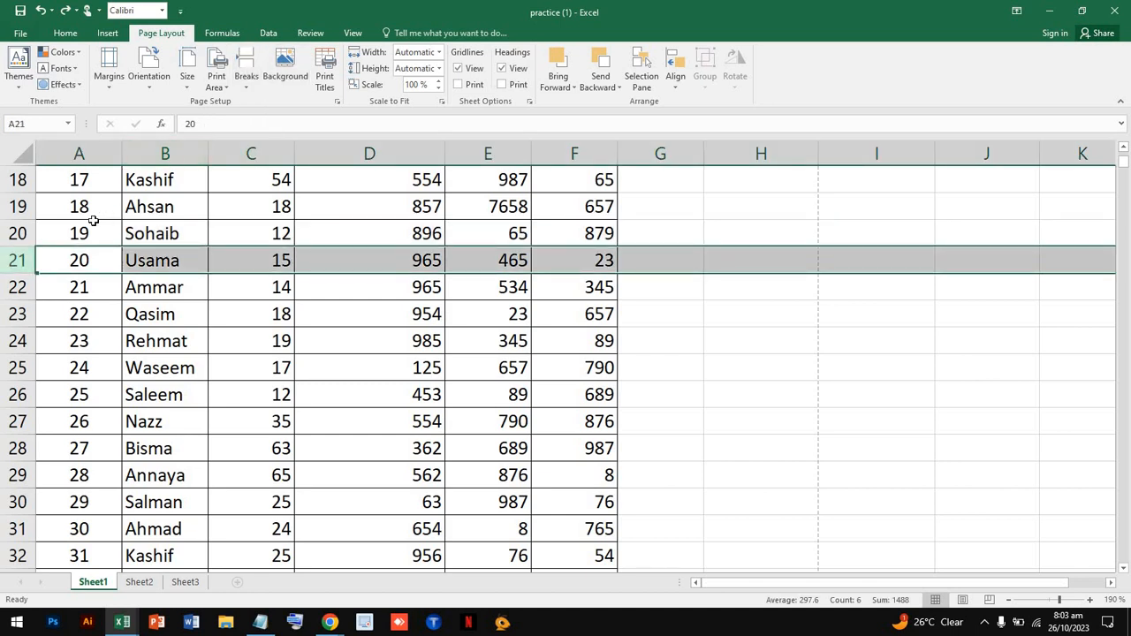
left_click(246, 78)
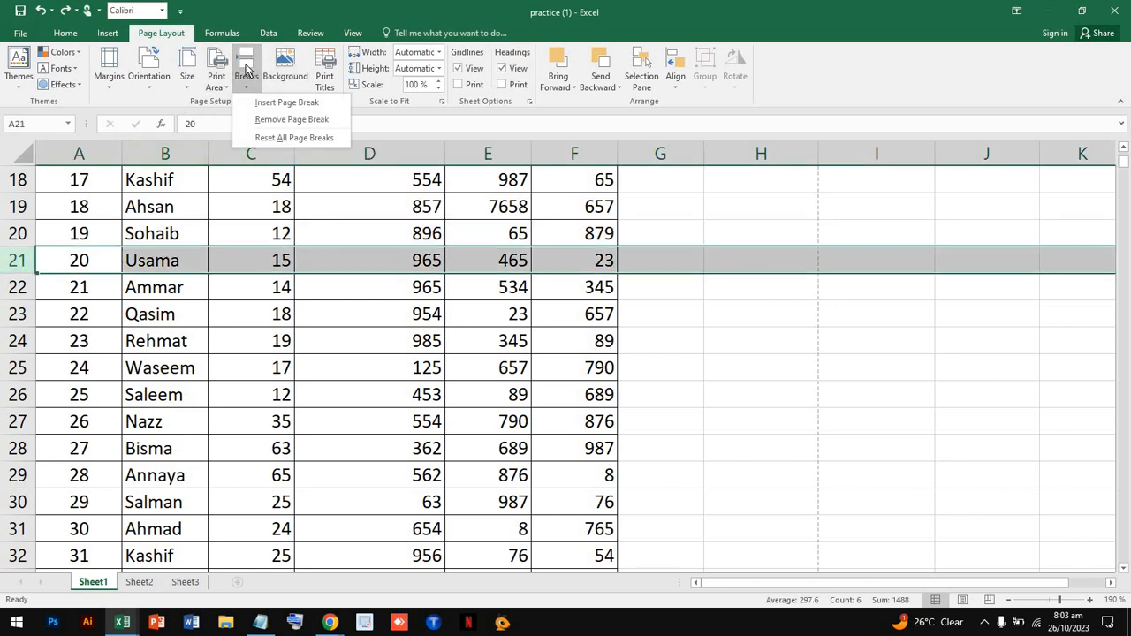
left_click(281, 117)
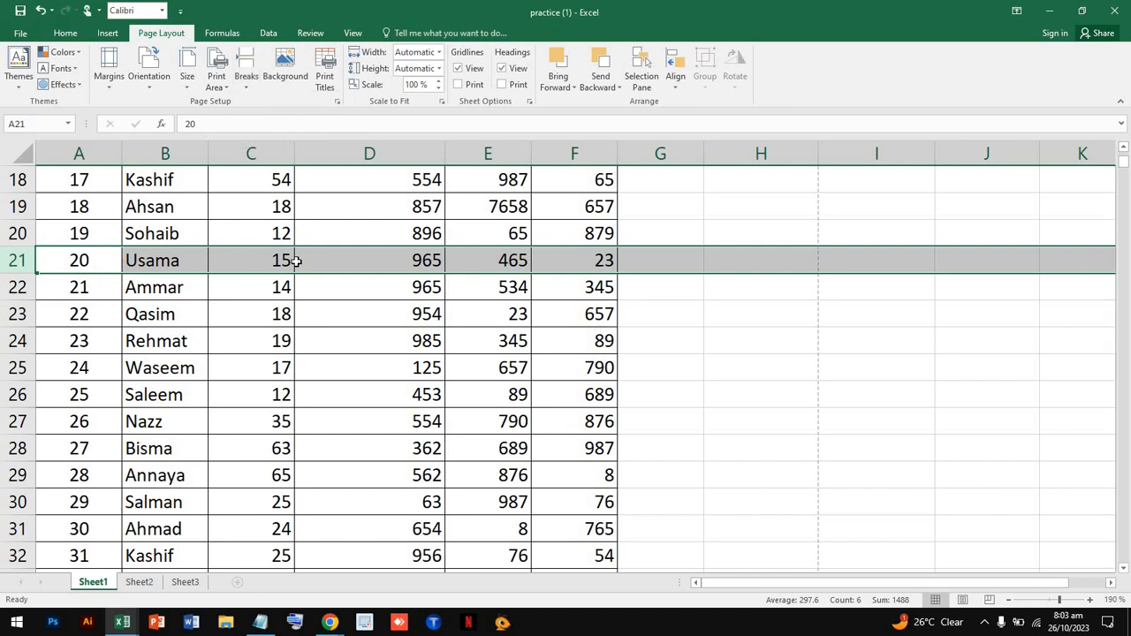
Step: Check in the print preview and on the sheet how the page break above row 21 divides the table
key("ctrl+p")
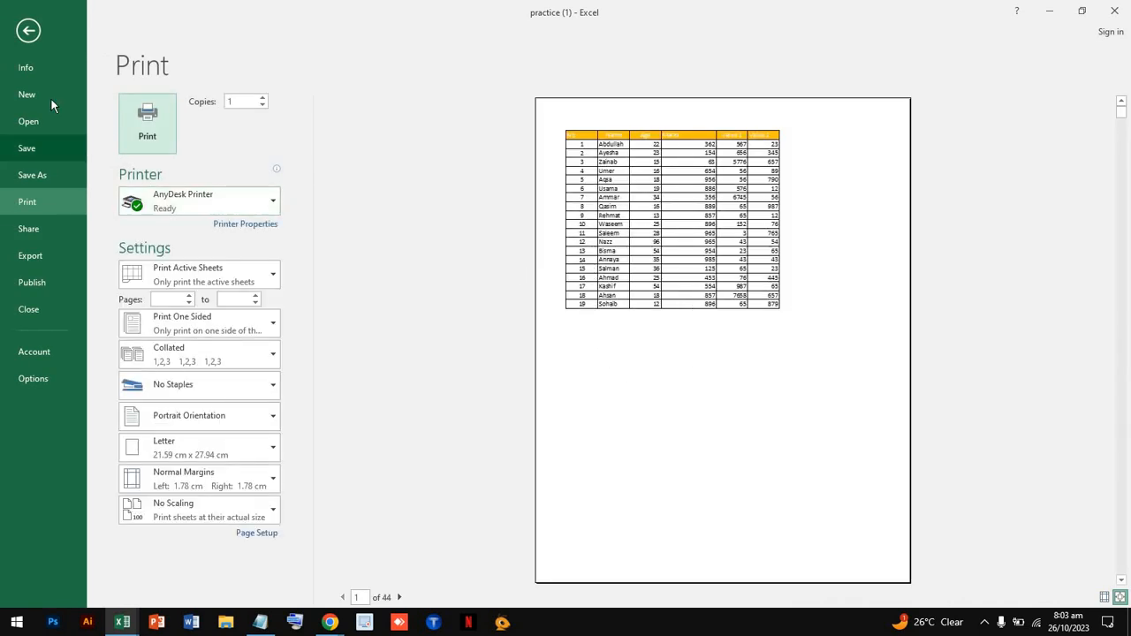
left_click(29, 32)
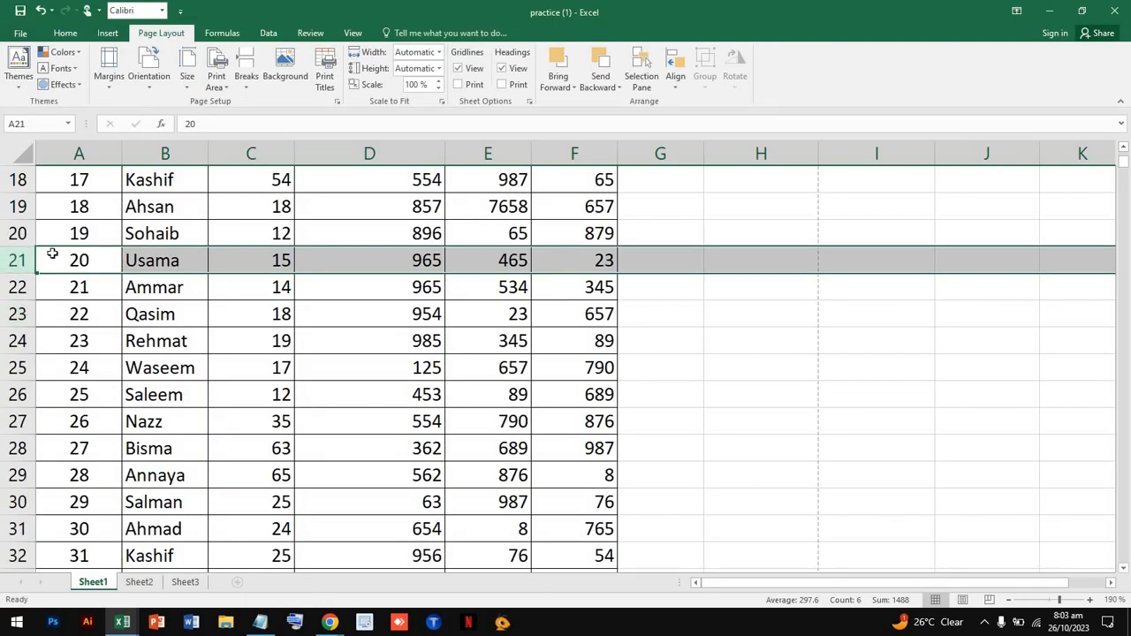
left_click(99, 259)
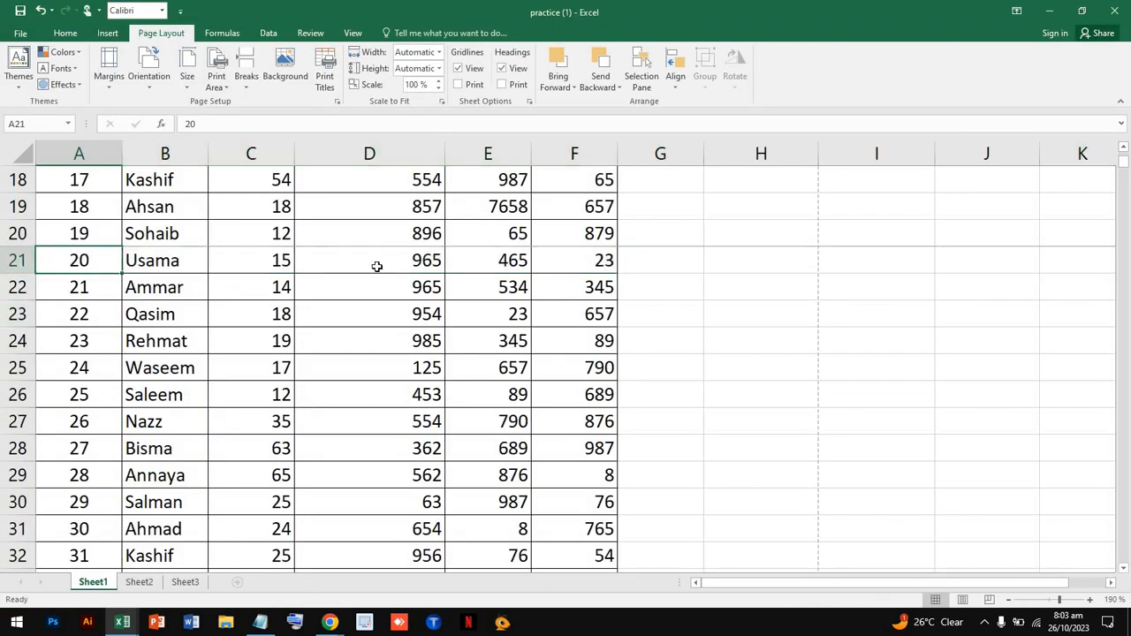
left_click(79, 233)
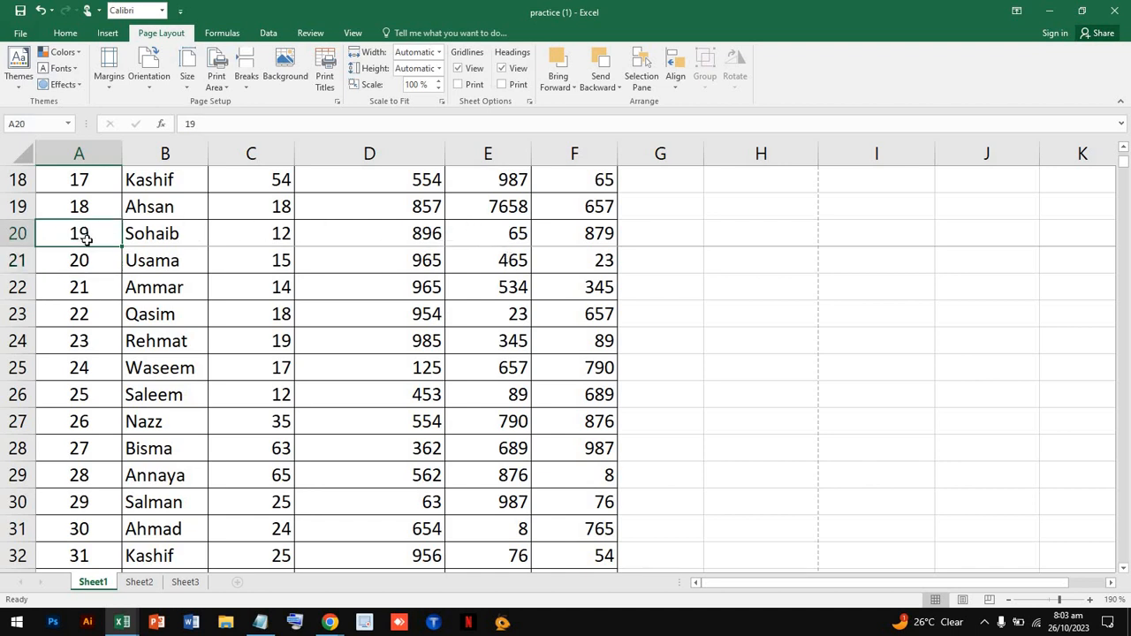
left_click_drag(105, 233, 424, 228)
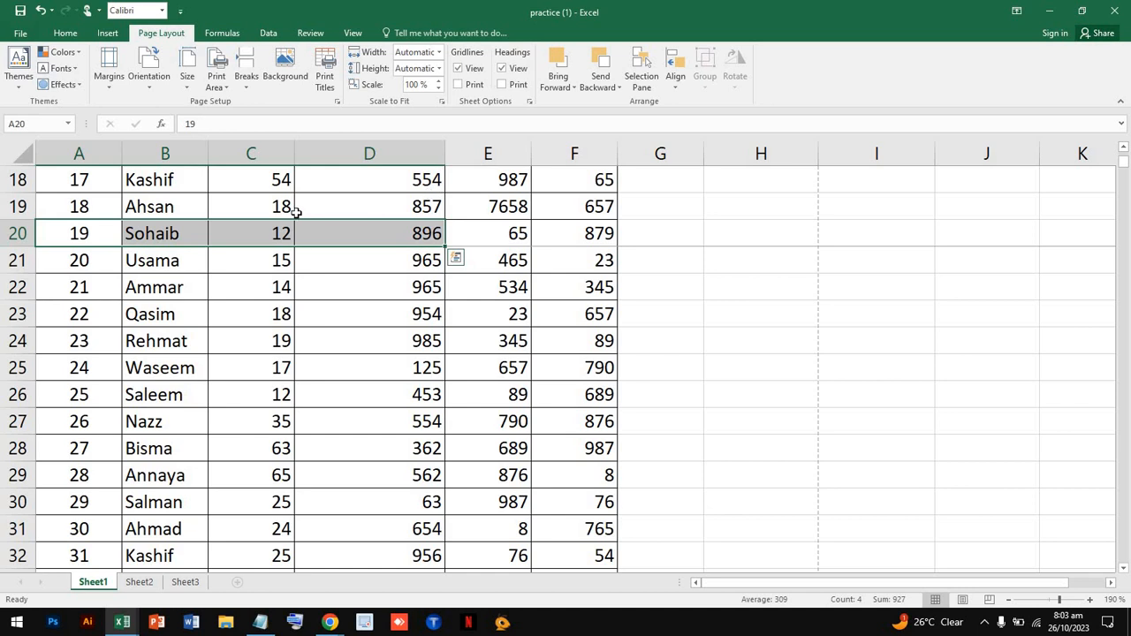
scroll(296, 212, "up", 6)
scroll(296, 213, "down", 15)
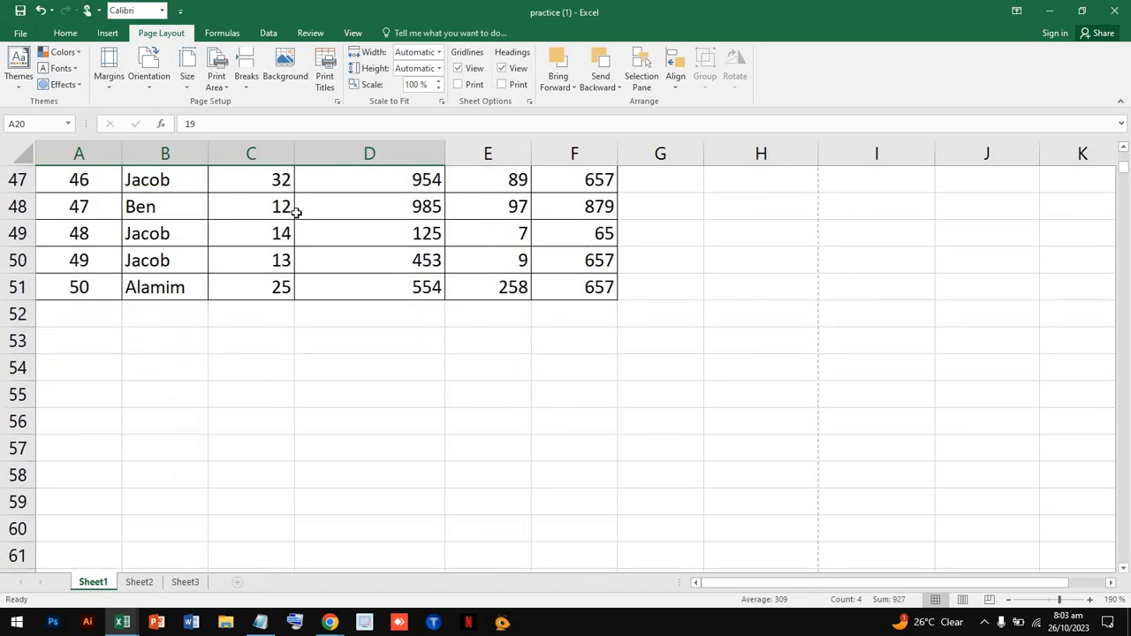
scroll(296, 212, "up", 15)
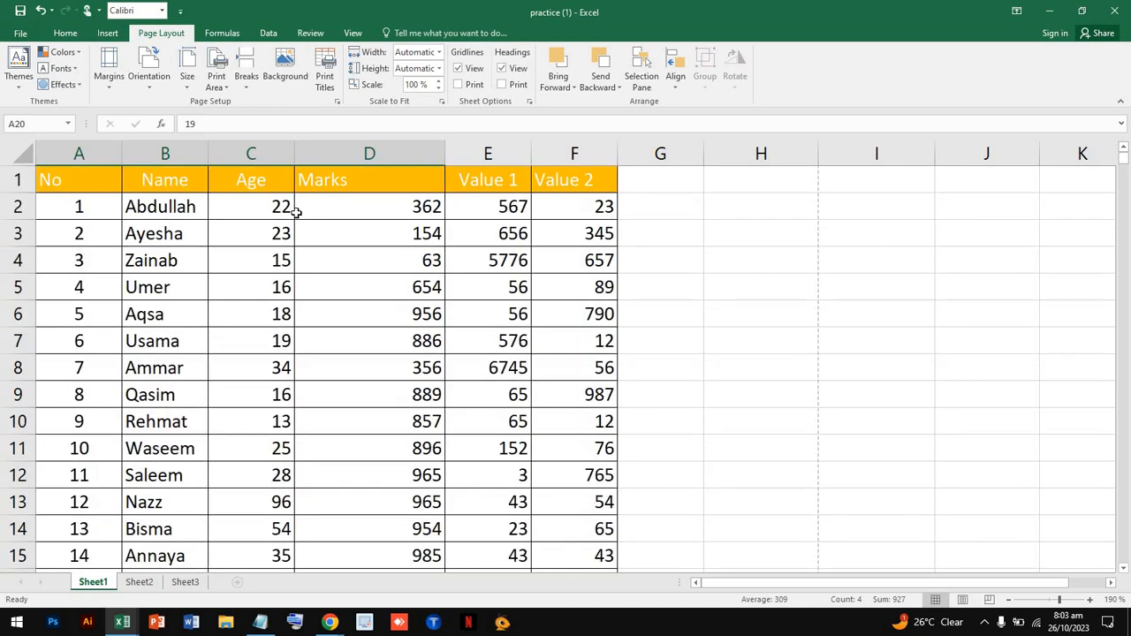
Step: Reset all page breaks on the sheet
left_click(248, 75)
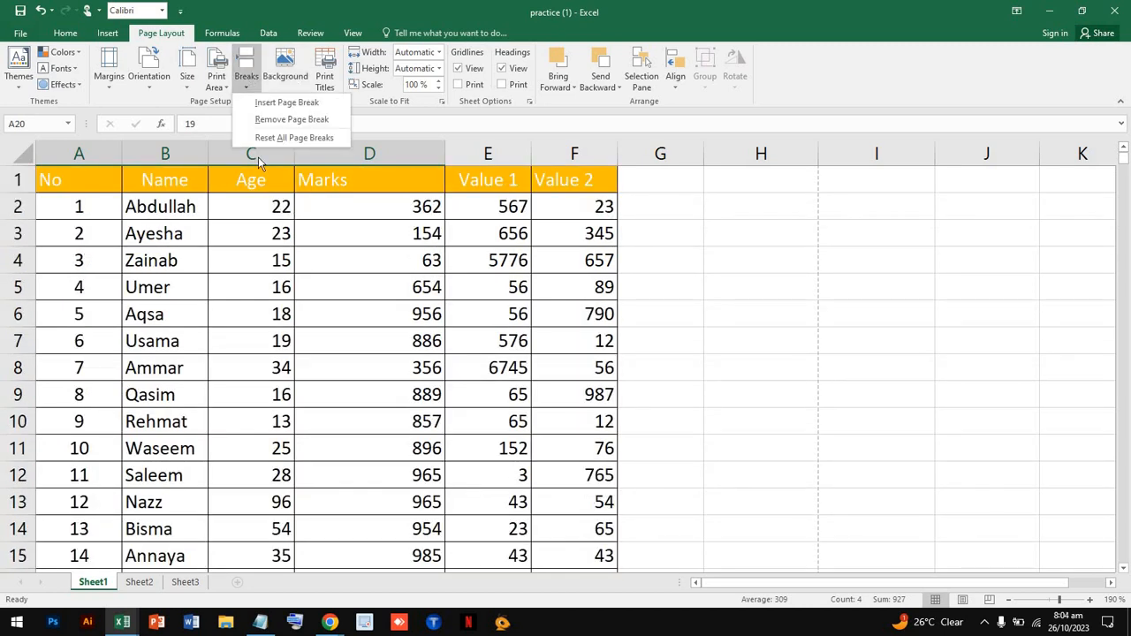
left_click(292, 138)
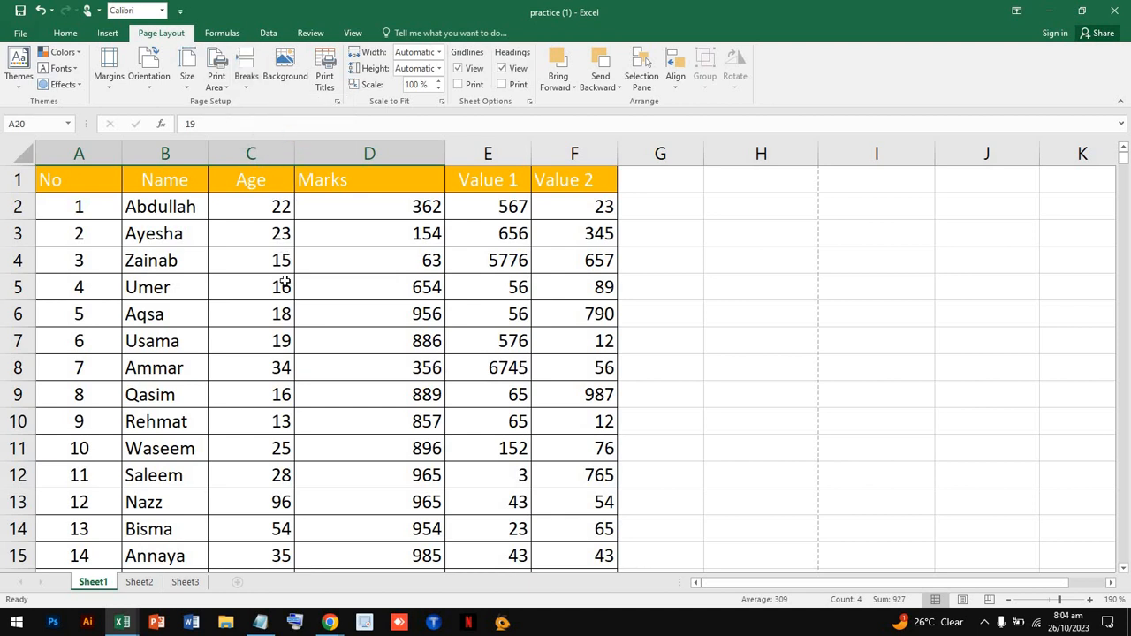
left_click(310, 357)
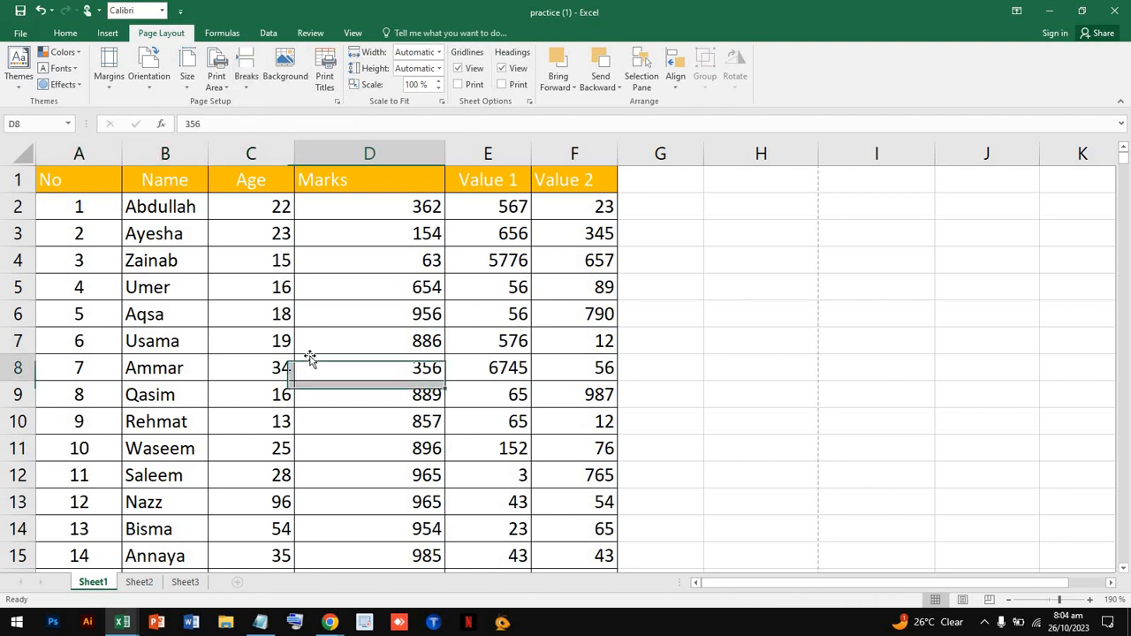
Step: Set the round green Fiverr logo image from the SM Logo folder in Downloads as the sheet background
left_click(294, 78)
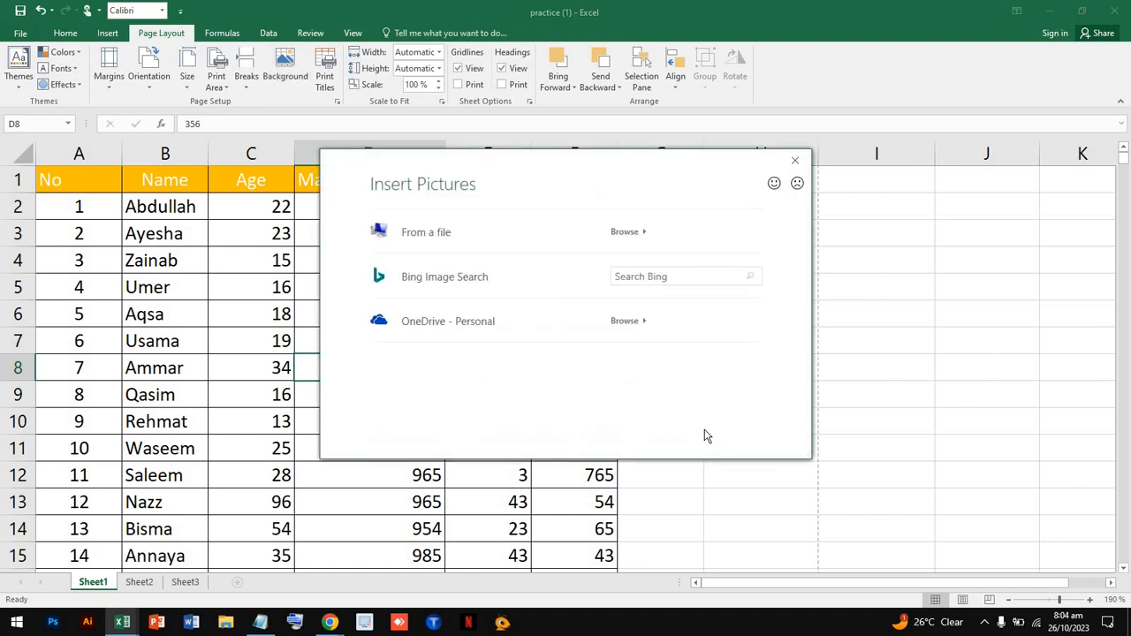
left_click(654, 235)
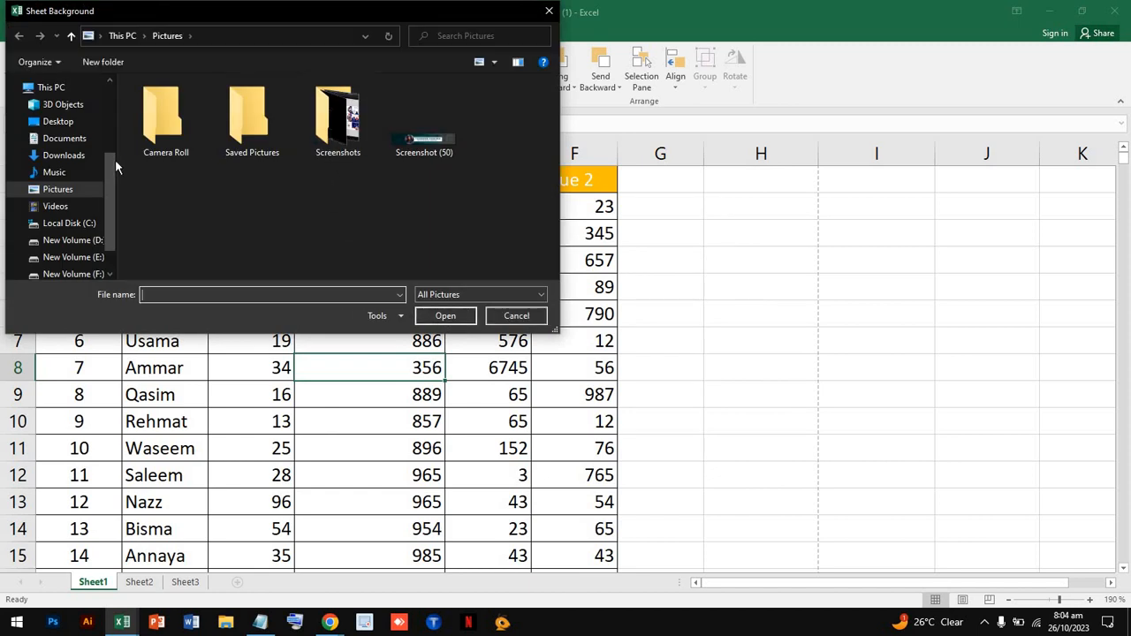
left_click(83, 156)
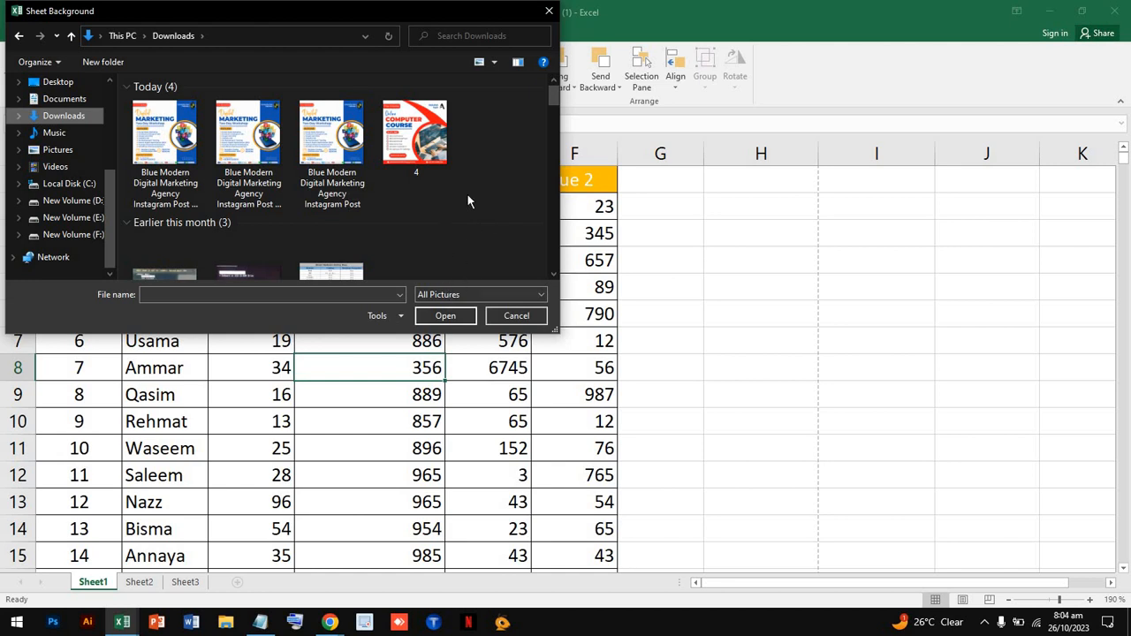
left_click_drag(555, 98, 548, 208)
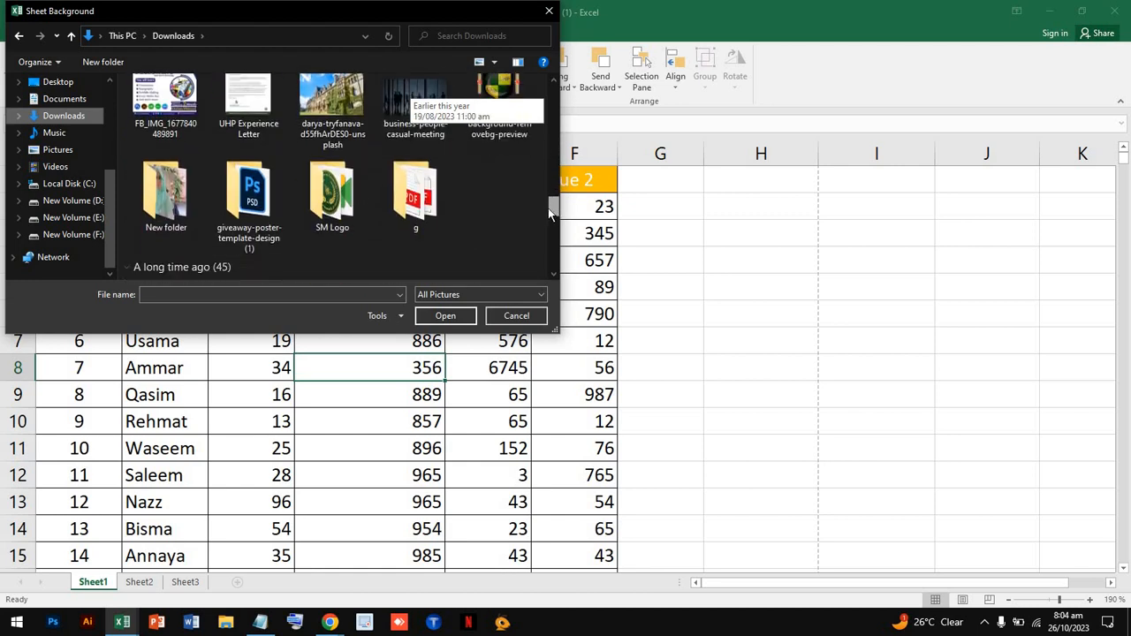
double_click(334, 194)
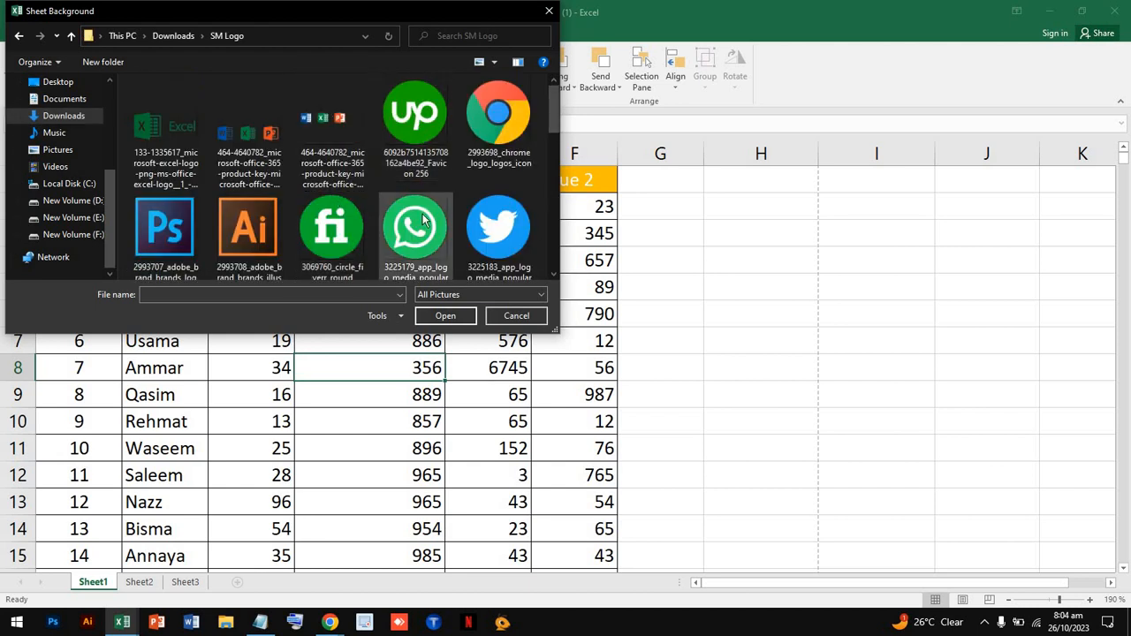
scroll(416, 221, "down", 5)
scroll(423, 220, "up", 2)
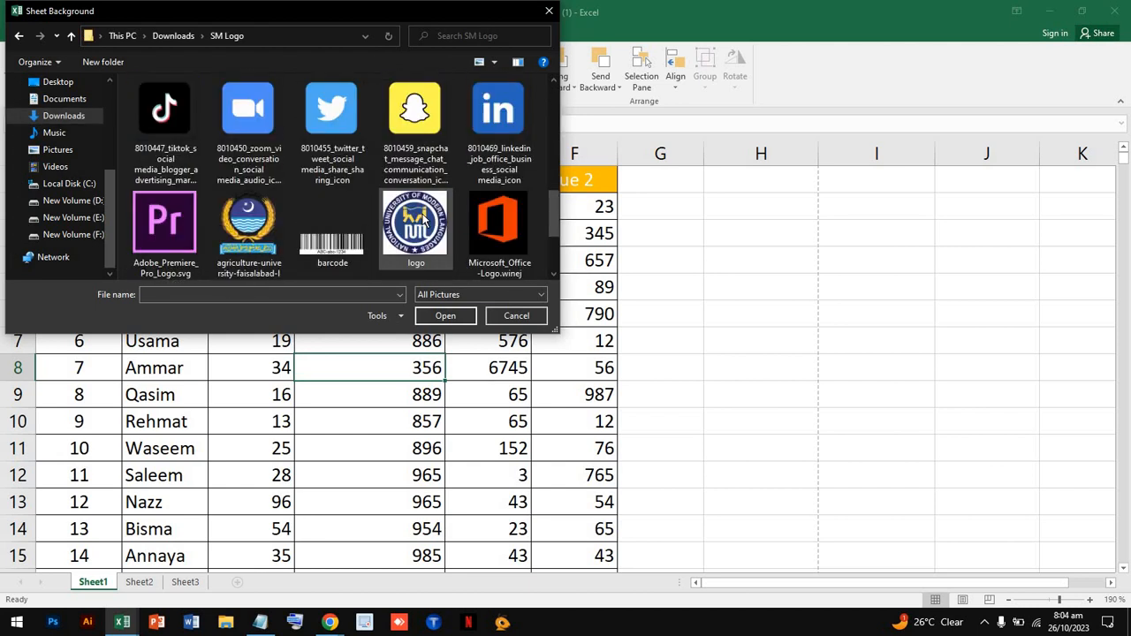
scroll(423, 221, "down", 3)
scroll(423, 221, "up", 6)
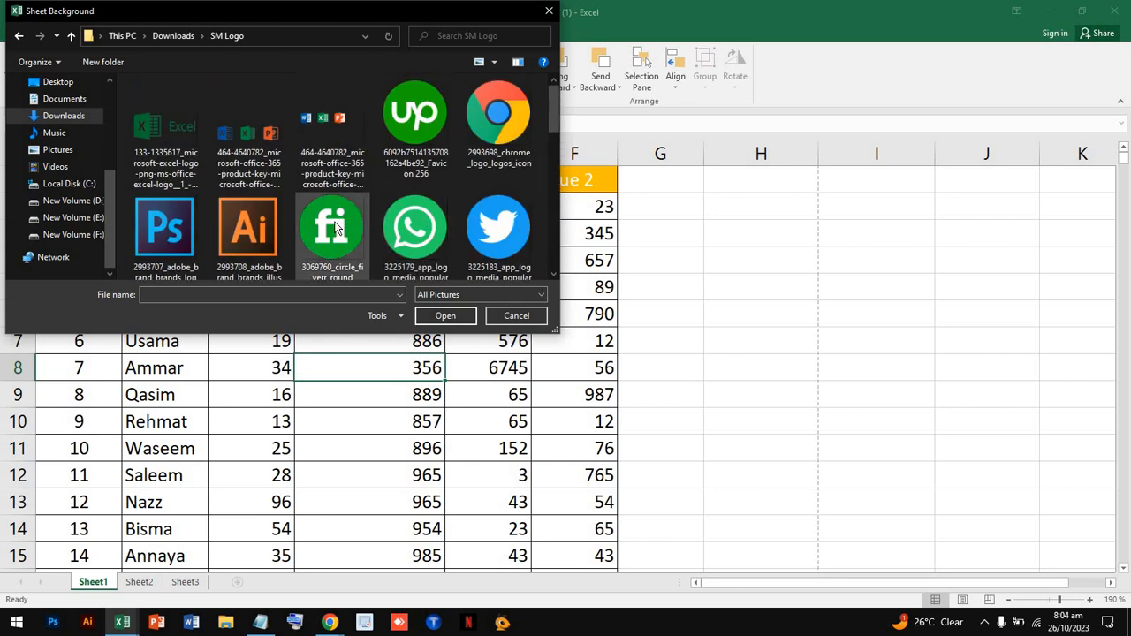
left_click(343, 228)
left_click(445, 316)
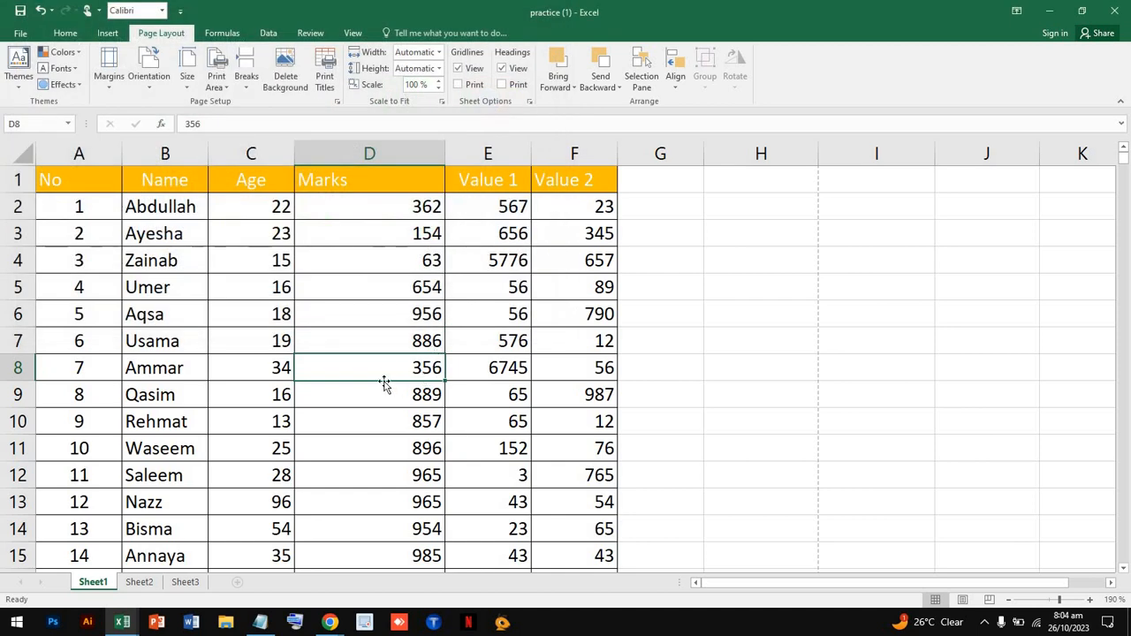
Step: Examine how the background image tiles across the sheet at different zoom levels and whether the print preview includes it
scroll(788, 371, "down", 1)
scroll(787, 371, "down", 20)
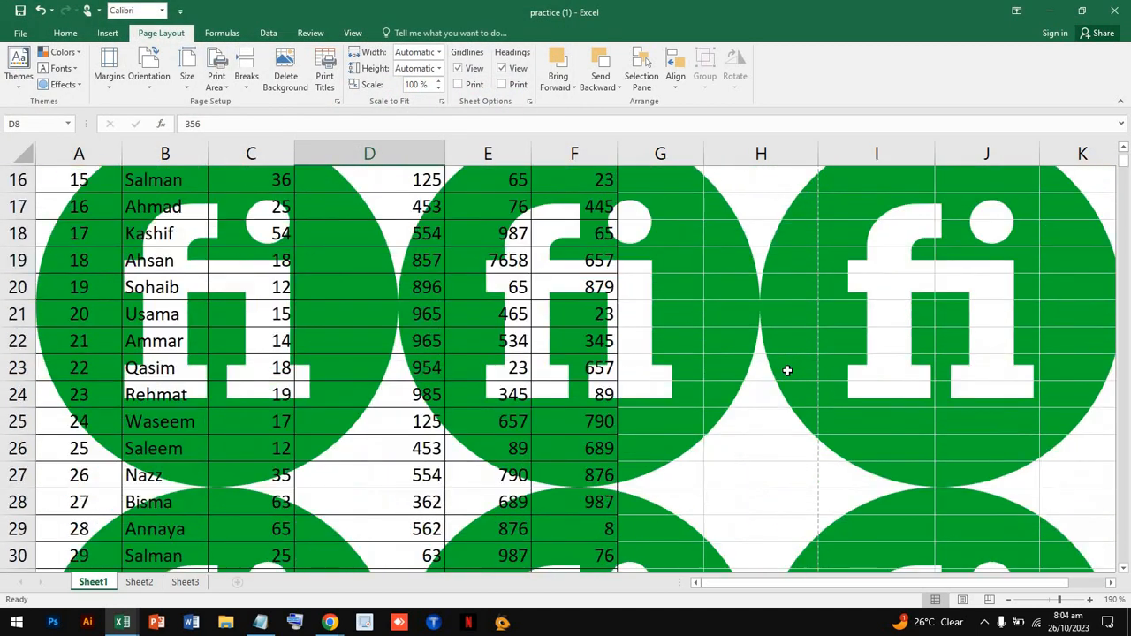
scroll(788, 370, "down", 3)
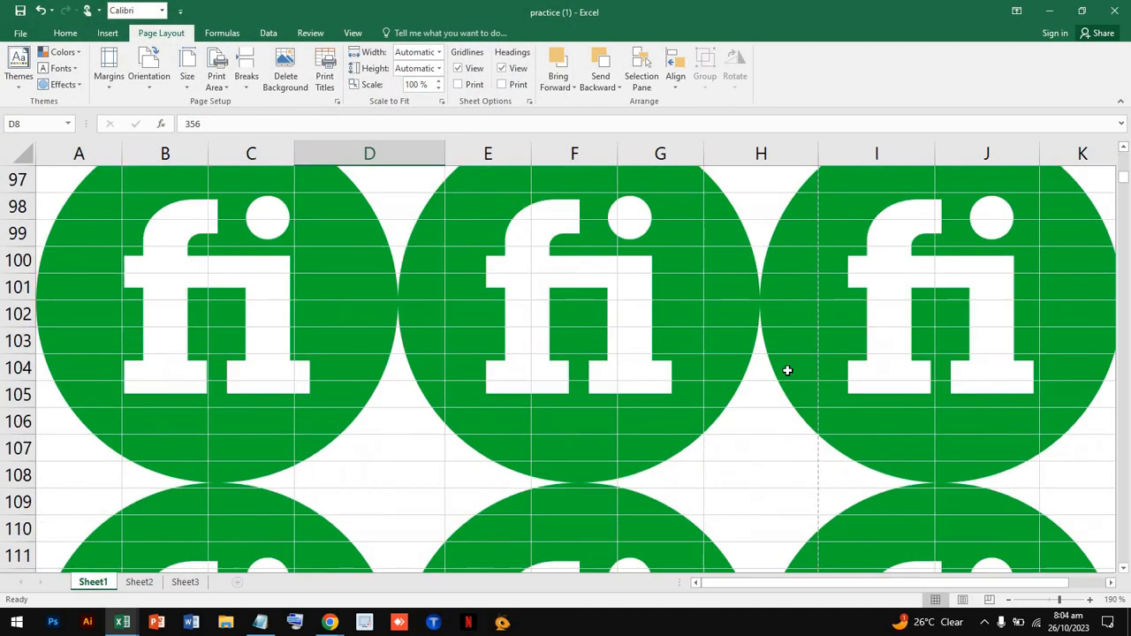
scroll(787, 371, "up", 20)
key("ctrl+p")
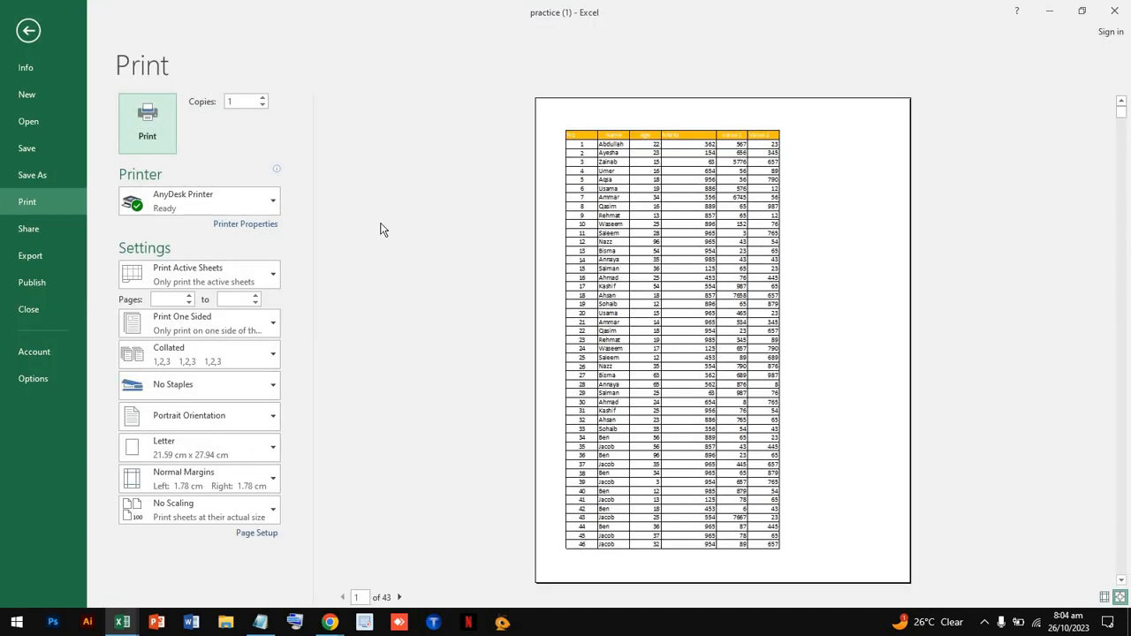
left_click(29, 32)
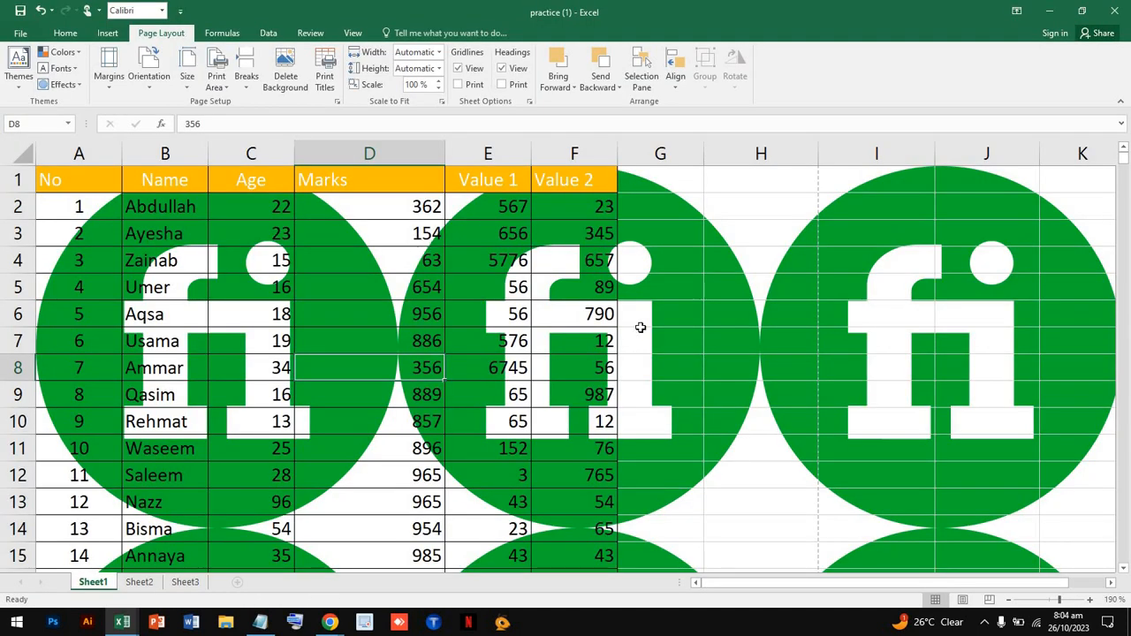
scroll(489, 392, "down", 5, "ctrl")
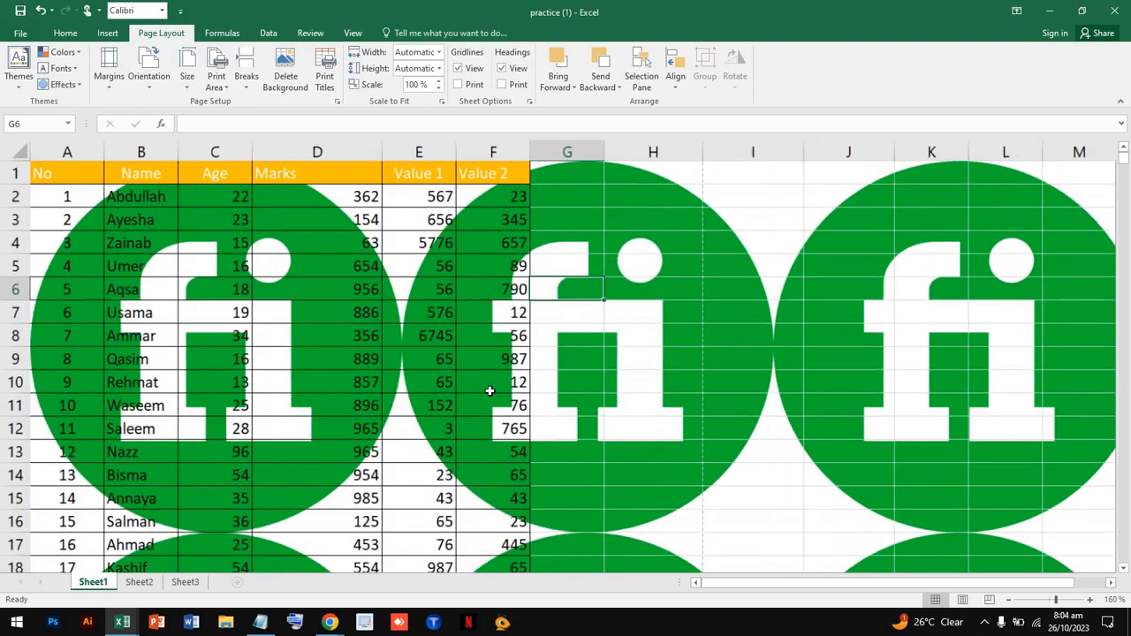
scroll(489, 391, "down", 5, "ctrl")
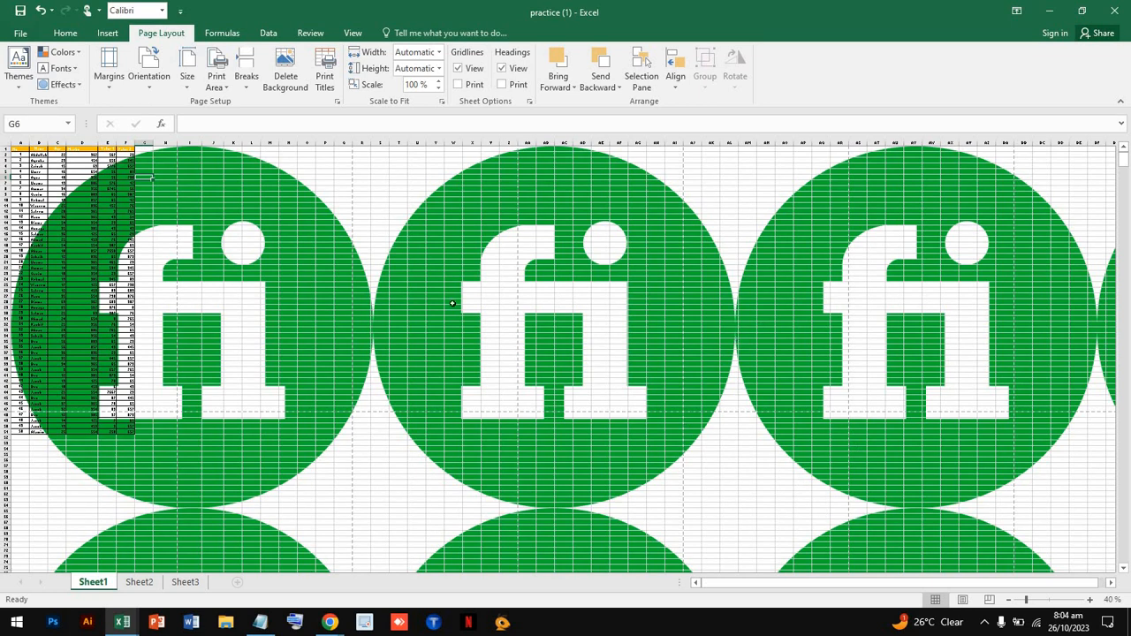
left_click(289, 245)
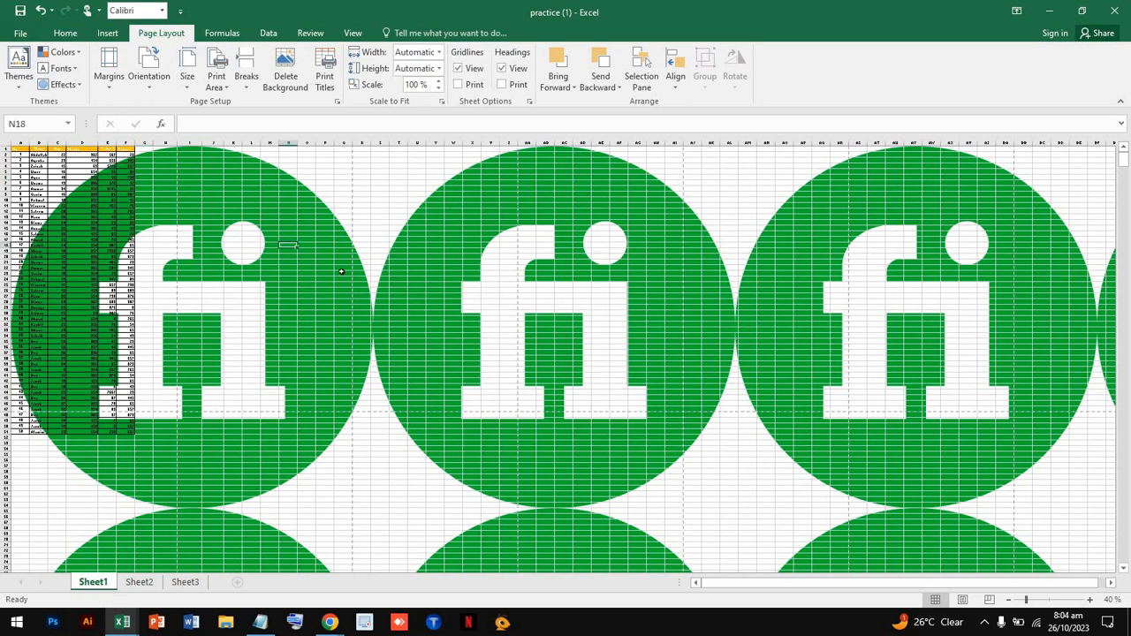
scroll(274, 237, "up", 7, "ctrl")
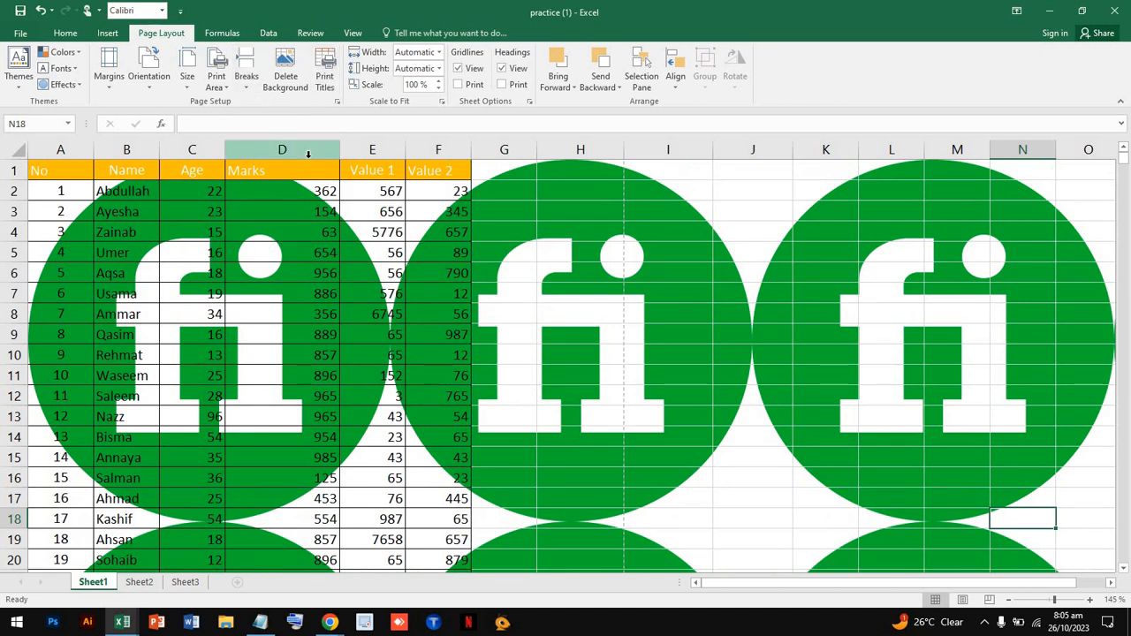
Step: Check the print preview pages again for the background image, and delete the sheet background
key("ctrl+p")
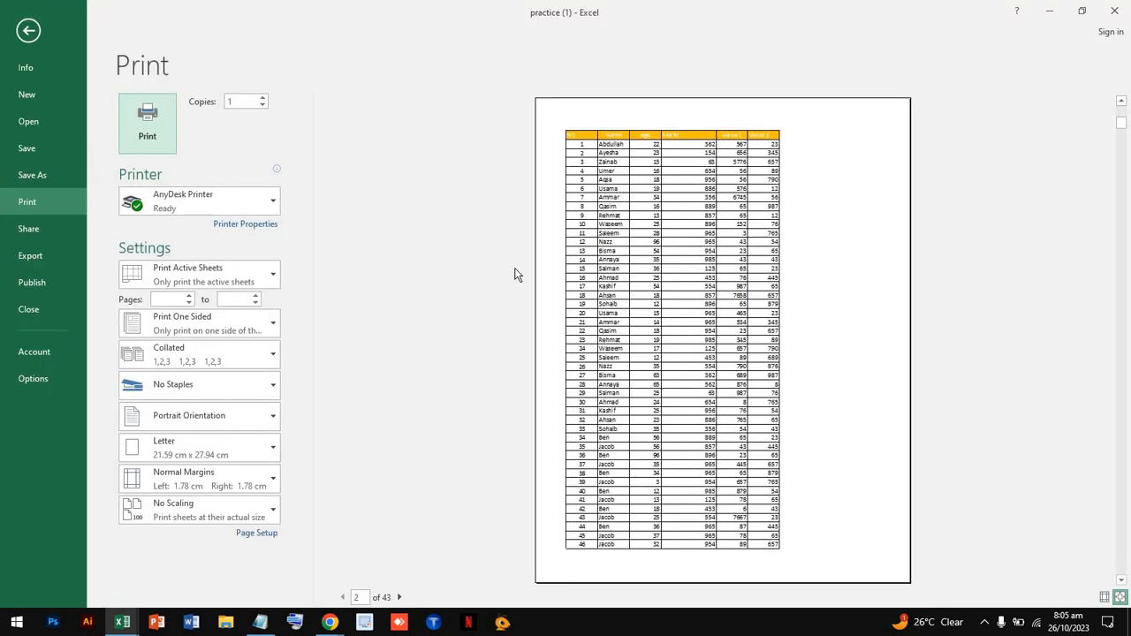
scroll(649, 323, "down", 3)
scroll(618, 302, "up", 3)
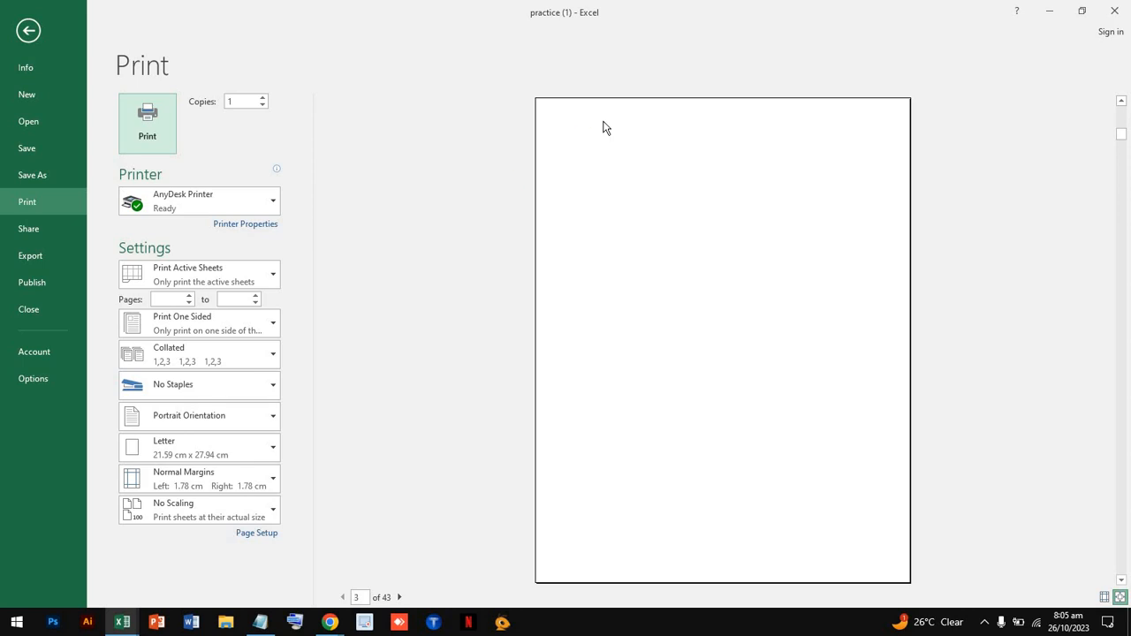
left_click(30, 25)
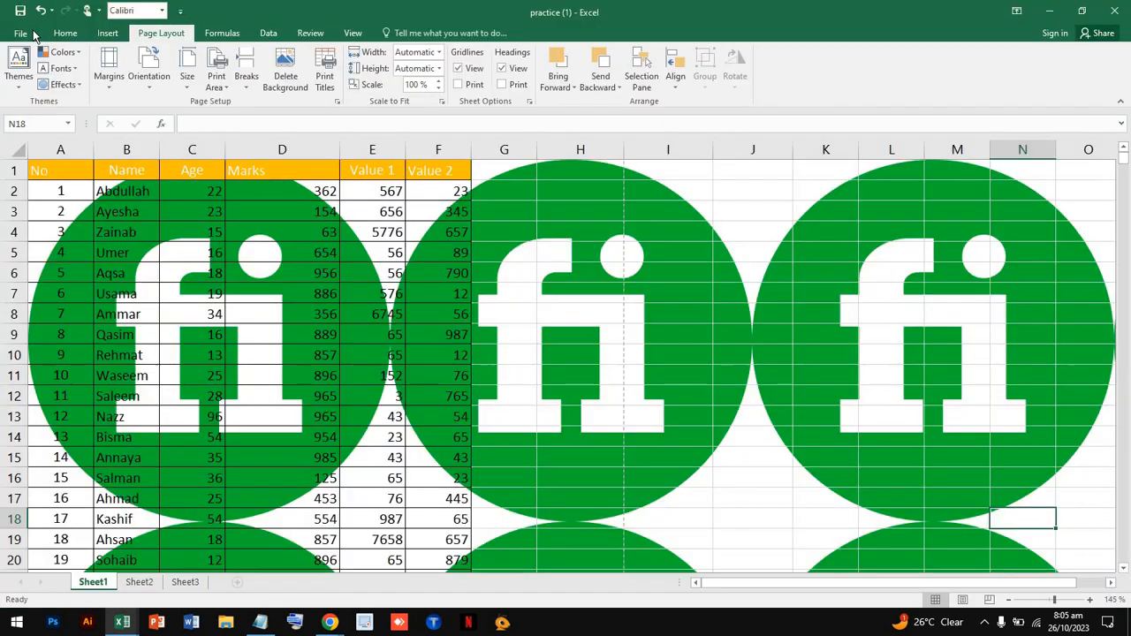
left_click(290, 80)
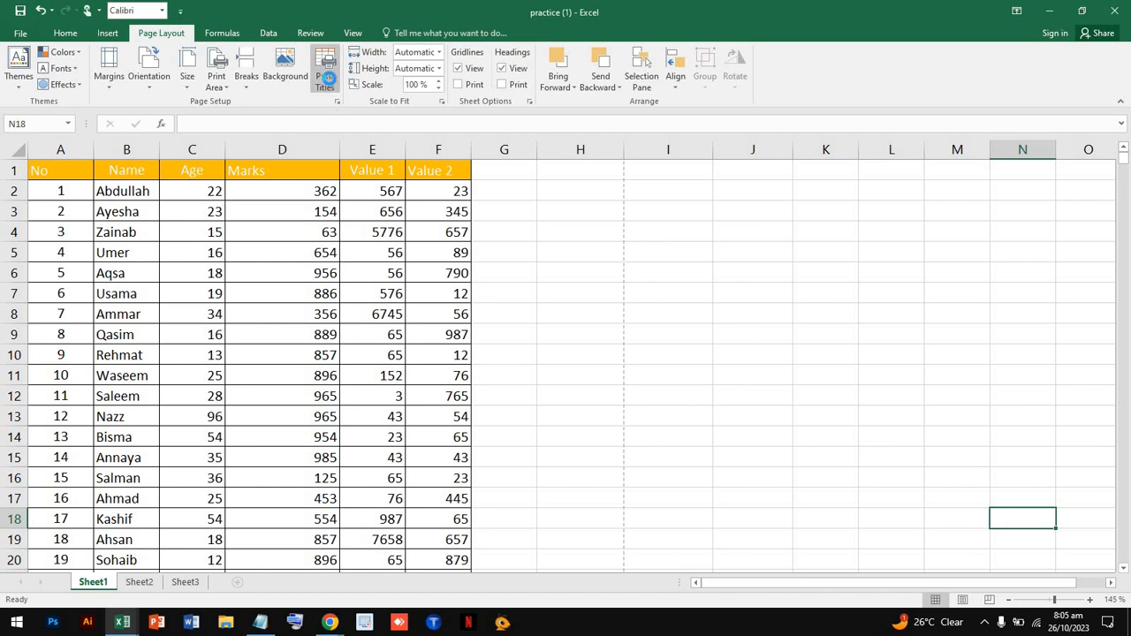
Step: Set the print area to C2:C18 in the page setup and turn on printing of gridlines
left_click(326, 82)
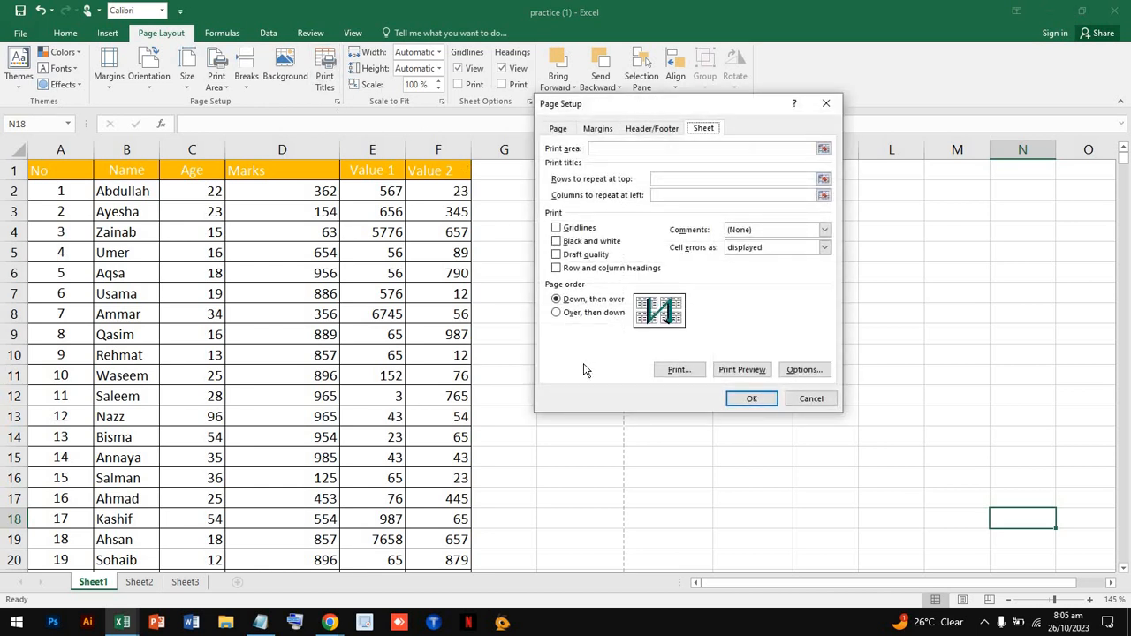
left_click(615, 150)
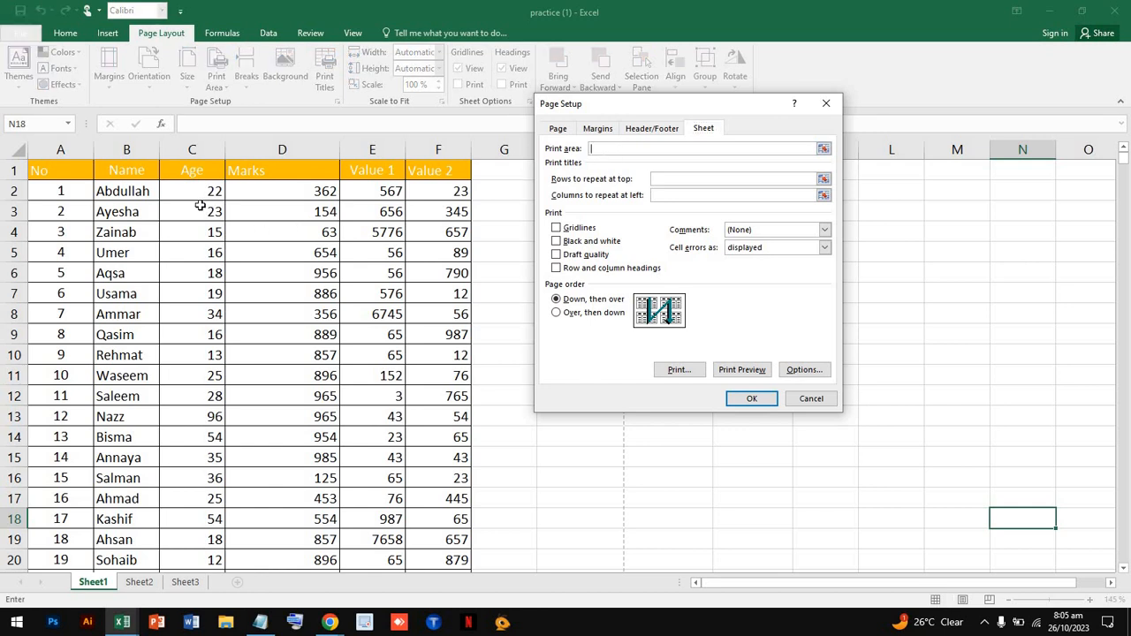
left_click_drag(199, 191, 186, 520)
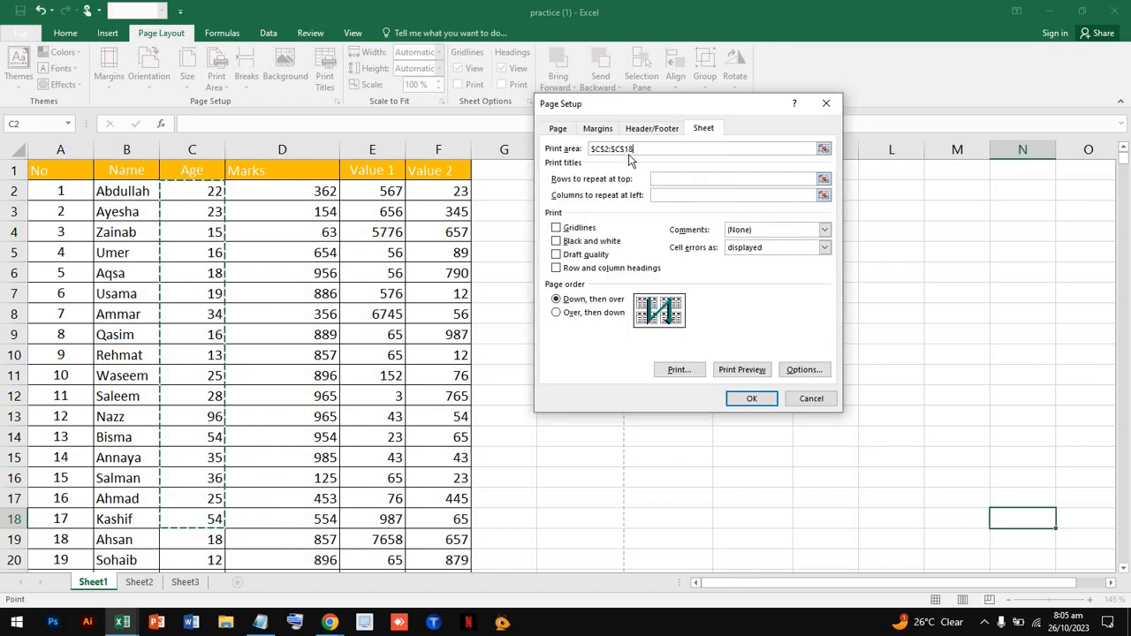
left_click(575, 229)
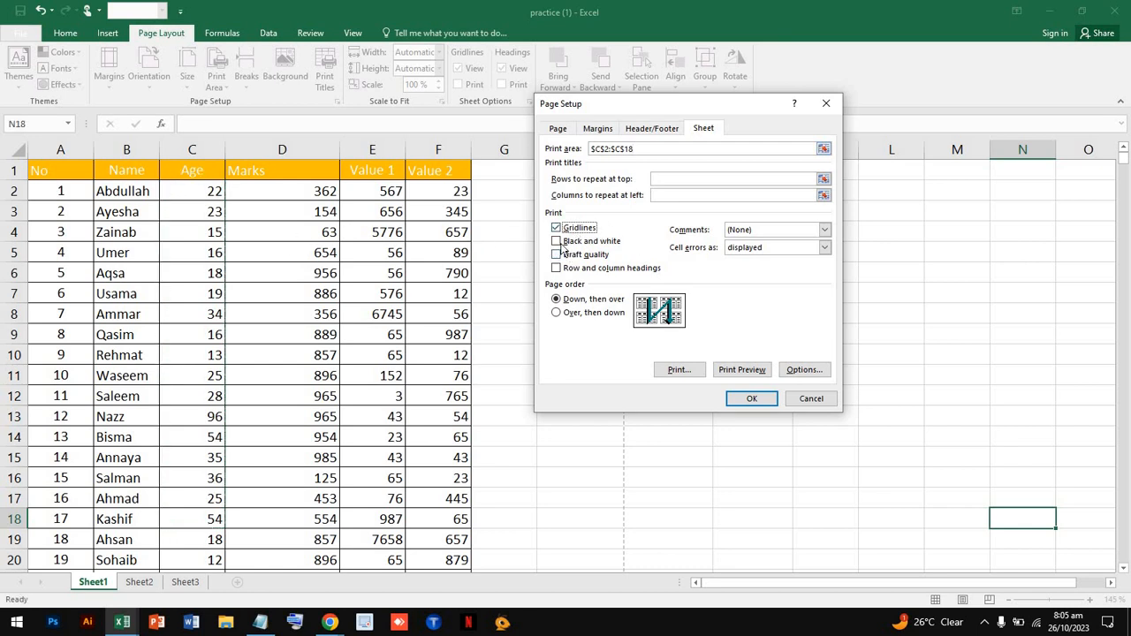
Step: Try the black-and-white and draft-quality print options and switch both off again
left_click(557, 242)
left_click(557, 256)
left_click(557, 255)
left_click(557, 242)
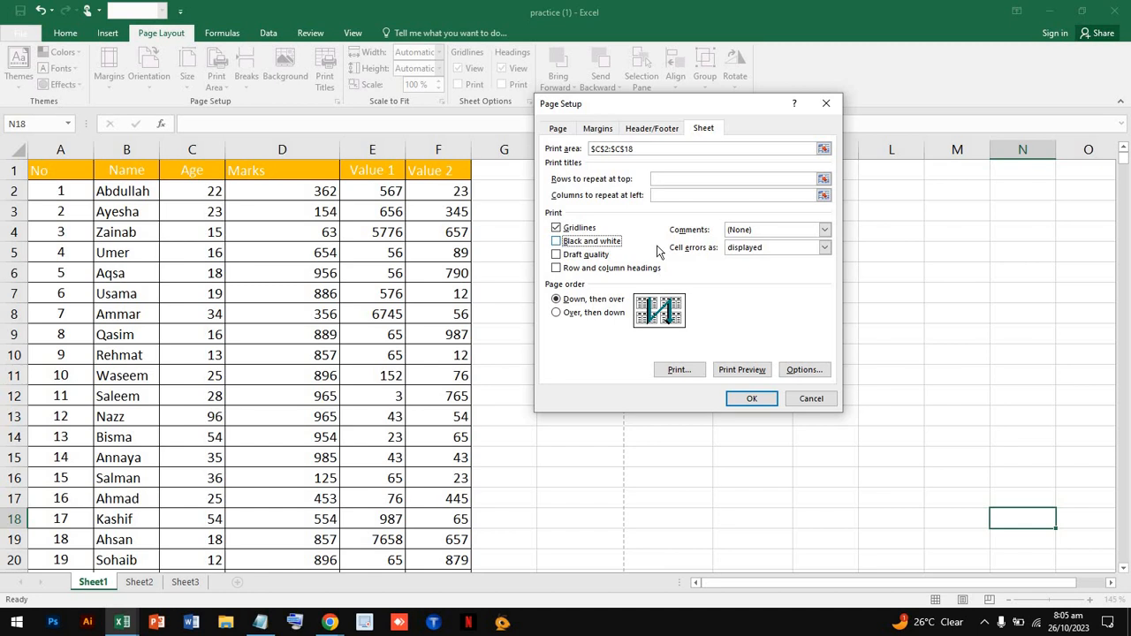
Step: Apply the page setup by opening the print preview, check the C2:C18 print area, and return to the sheet
left_click(741, 369)
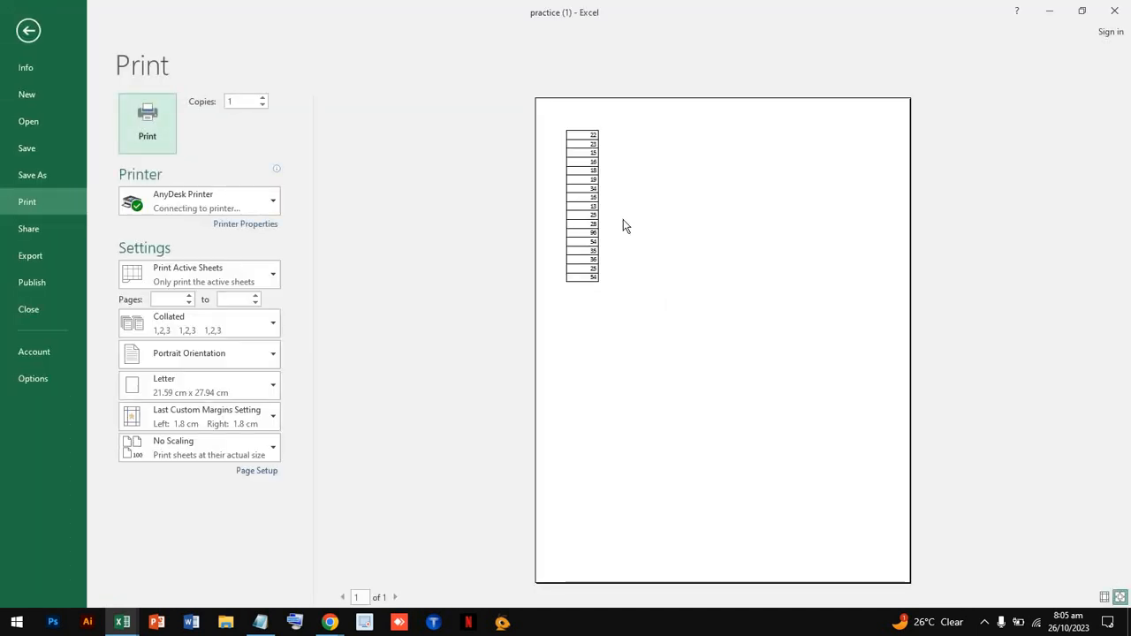
left_click(28, 30)
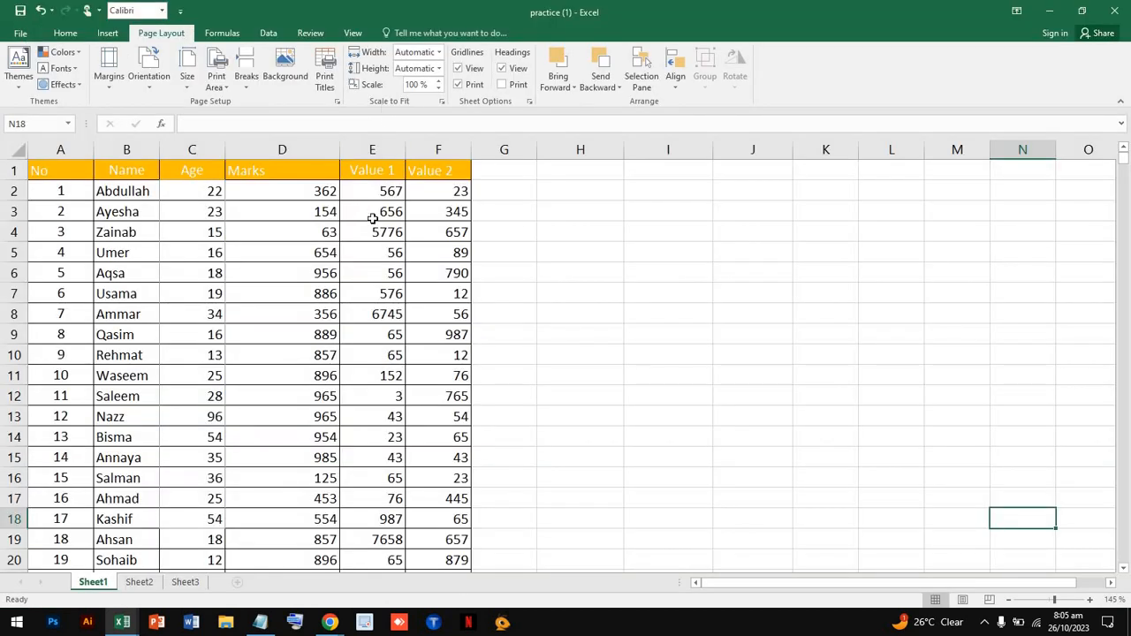
Step: Change the print area to D6:F18 in the page setup and choose row 1 as the row to repeat at top
left_click(327, 80)
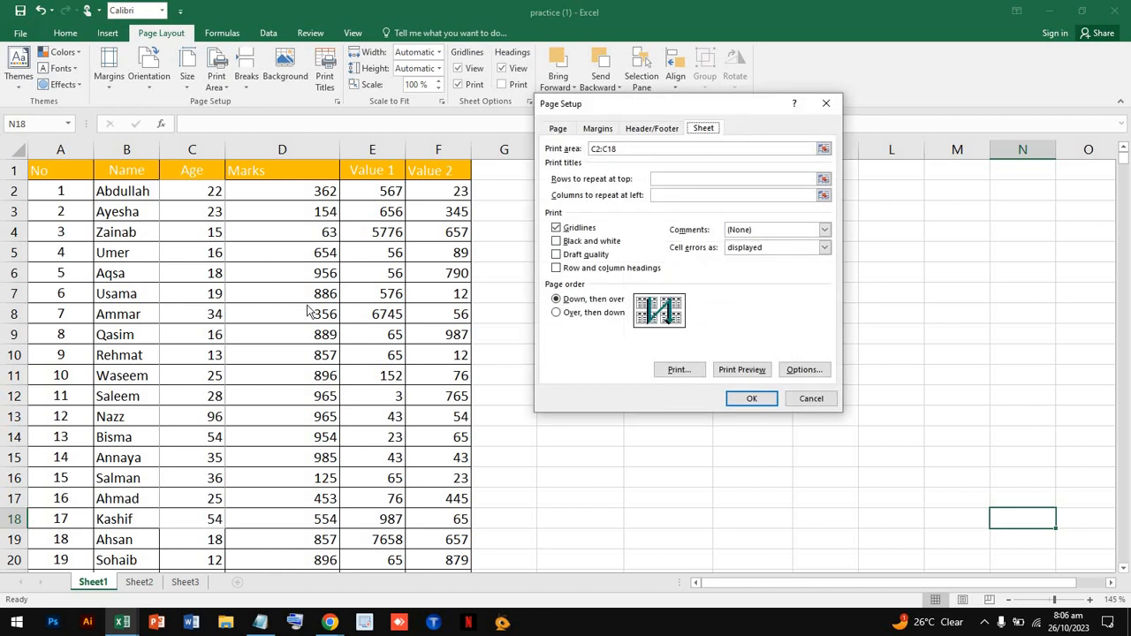
left_click(628, 148)
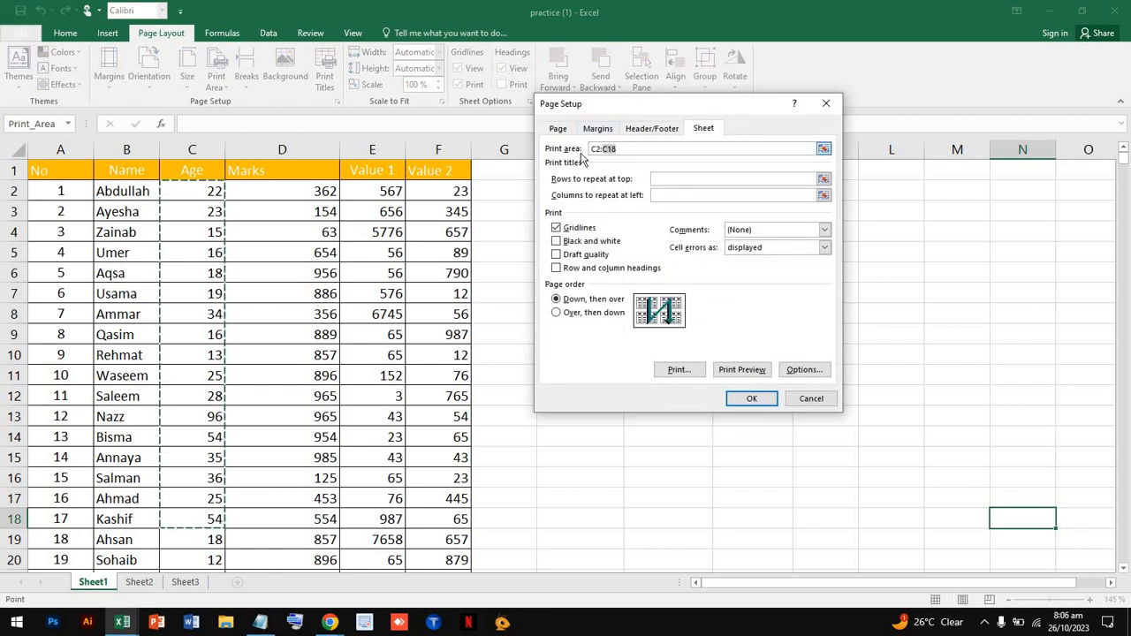
left_click_drag(318, 271, 473, 522)
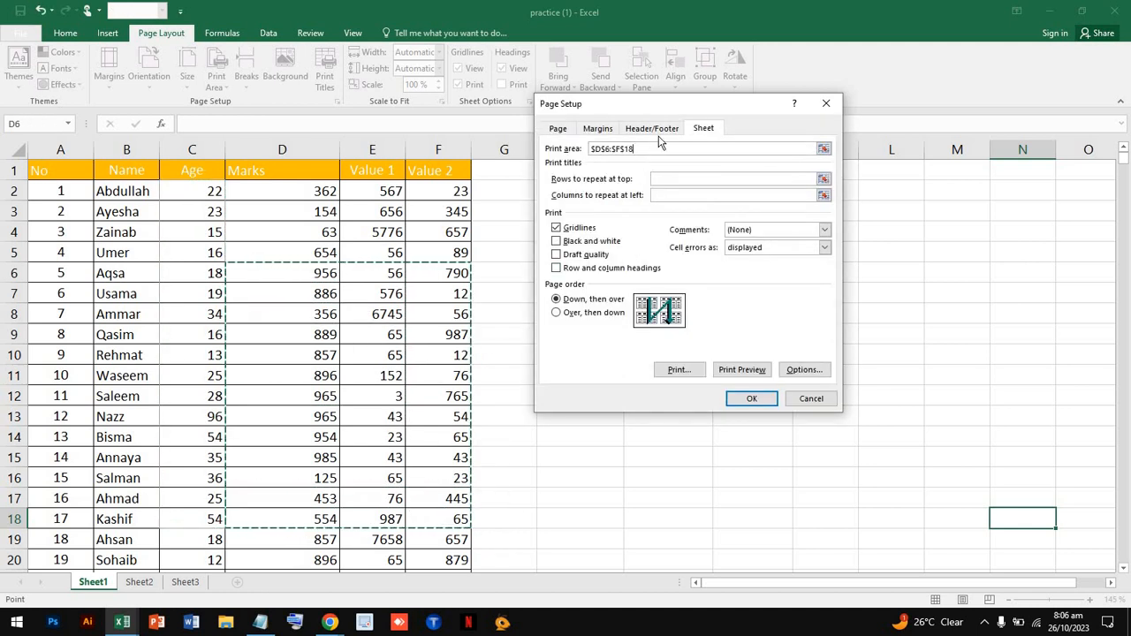
left_click(698, 178)
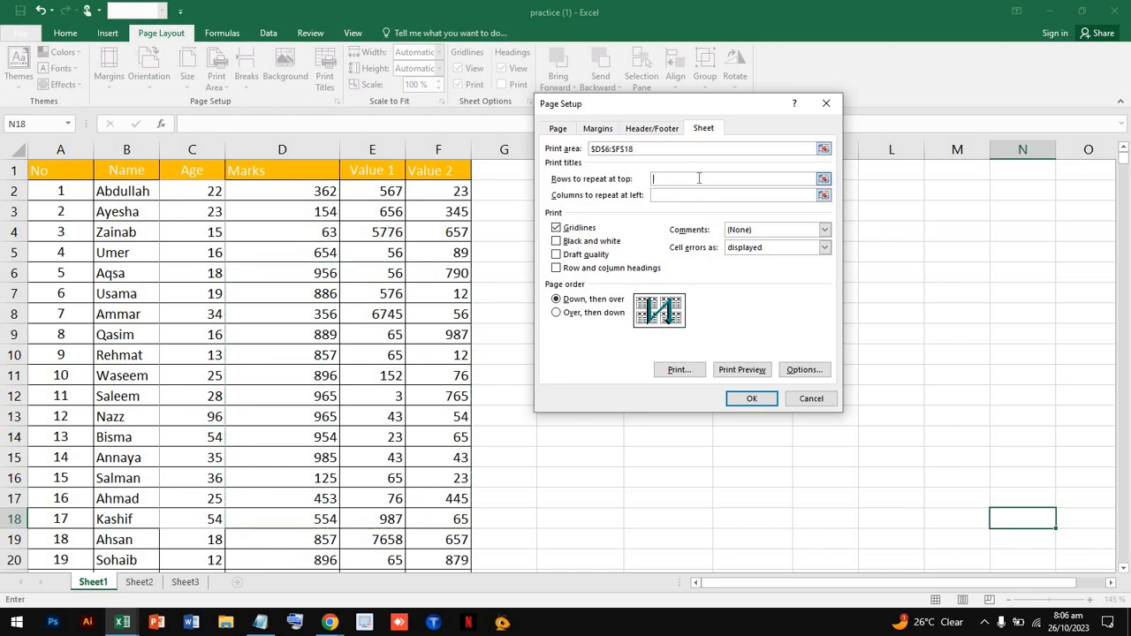
left_click_drag(297, 174, 364, 171)
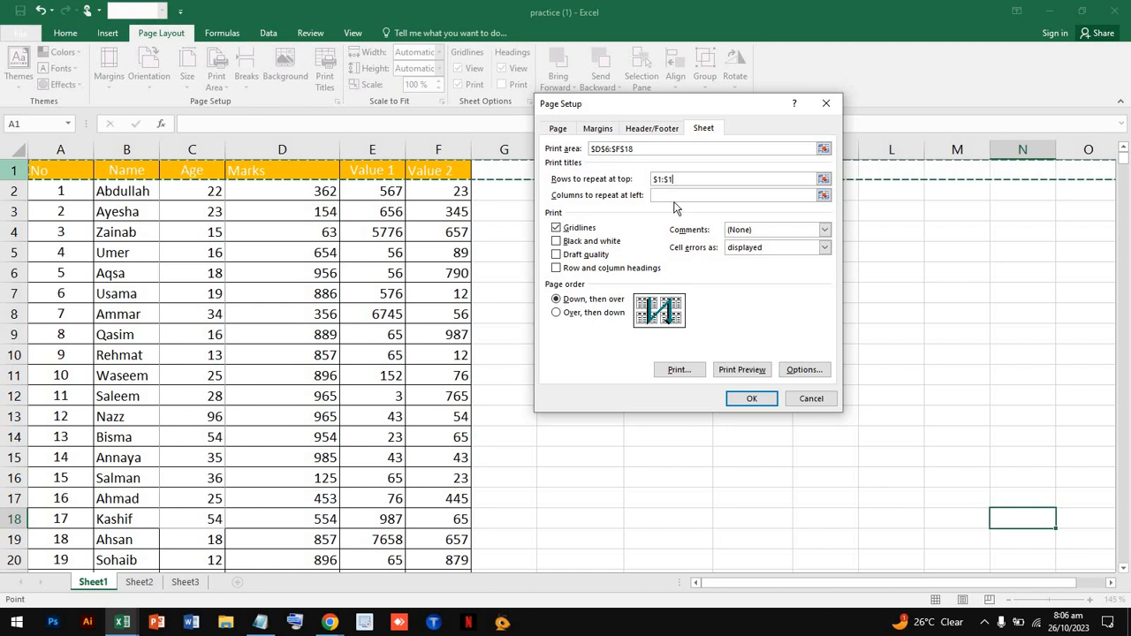
Step: Choose column B as the column to repeat at left, check the result in the print preview, and return to the sheet
left_click(675, 194)
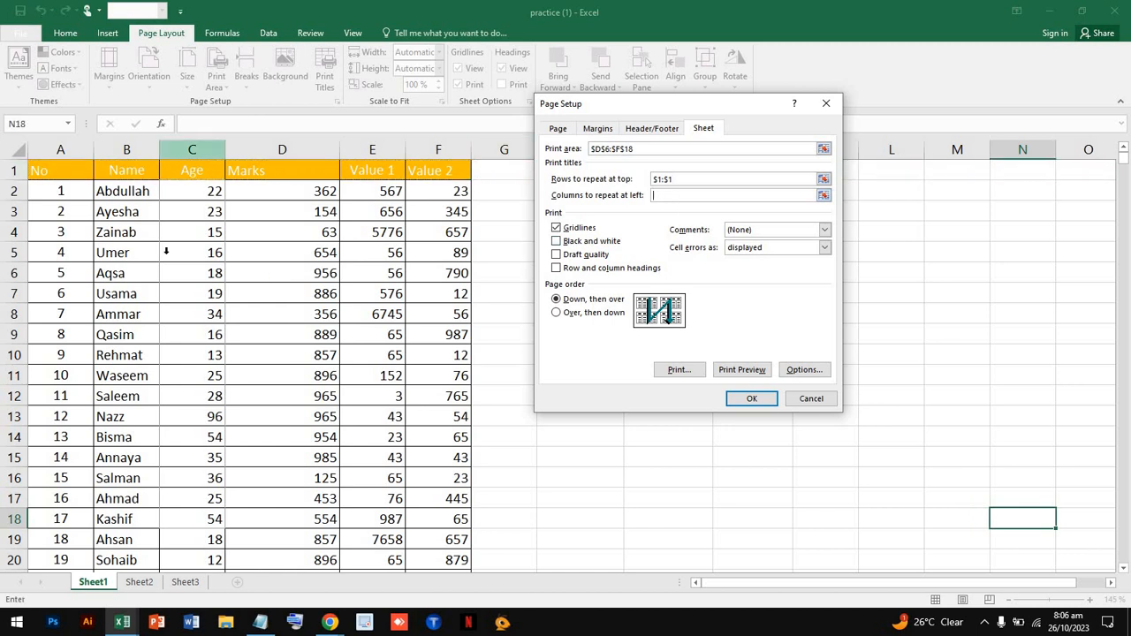
left_click(127, 179)
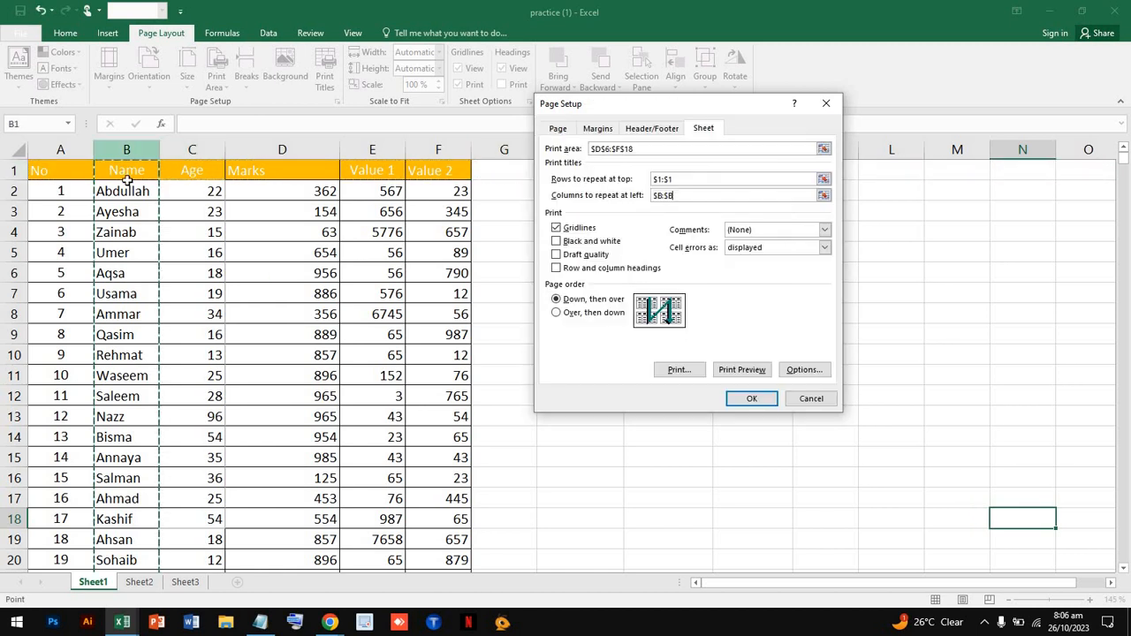
left_click(743, 371)
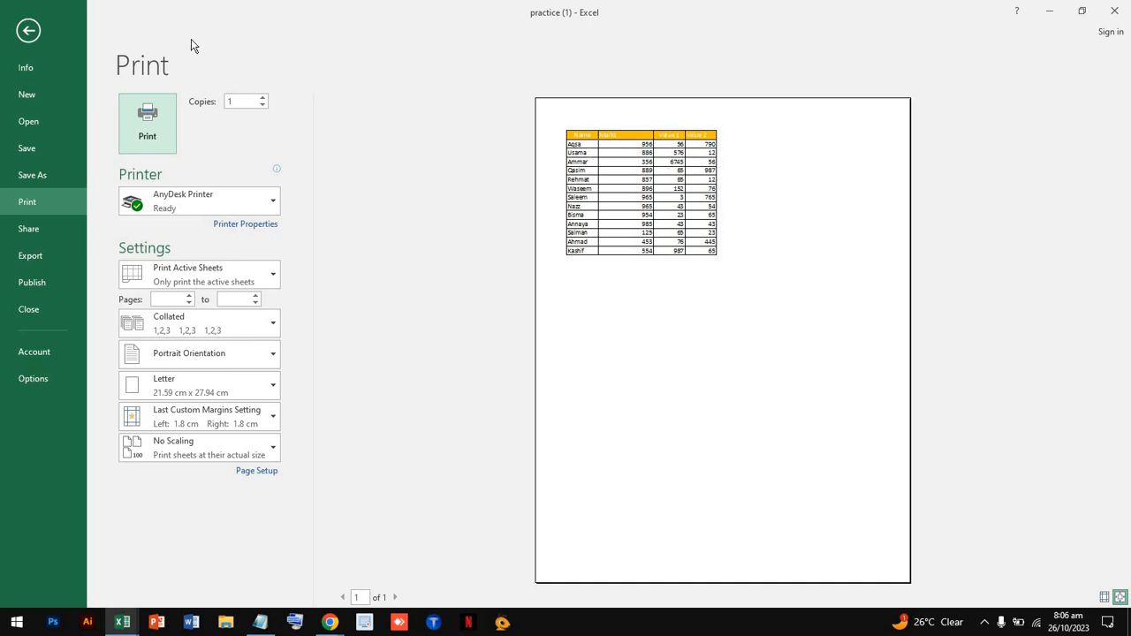
left_click(29, 31)
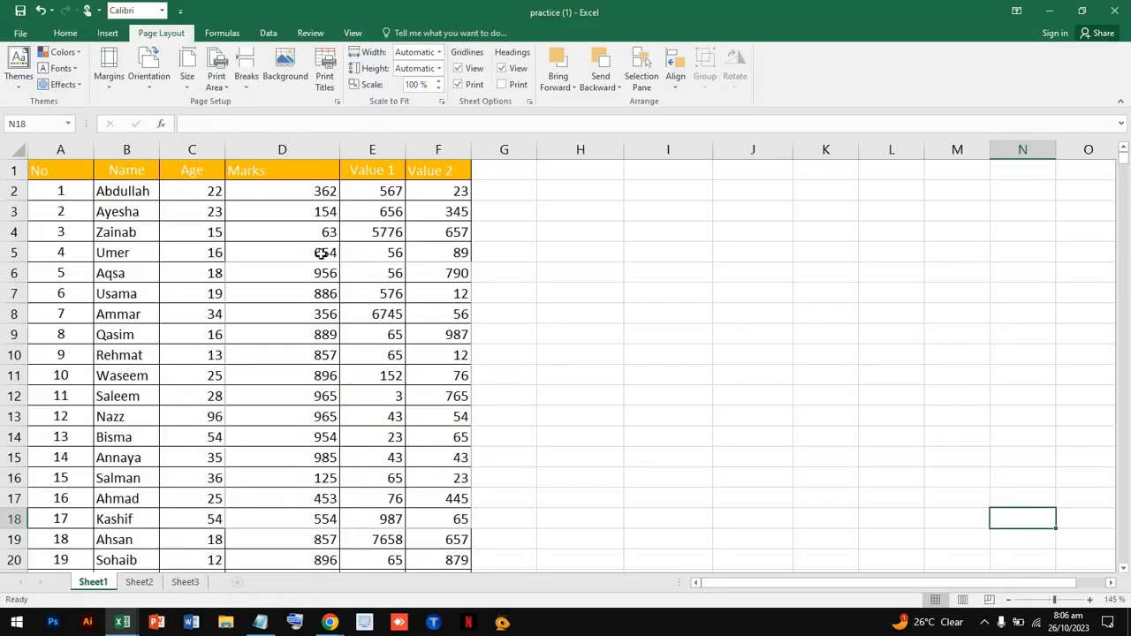
left_click_drag(295, 307, 454, 480)
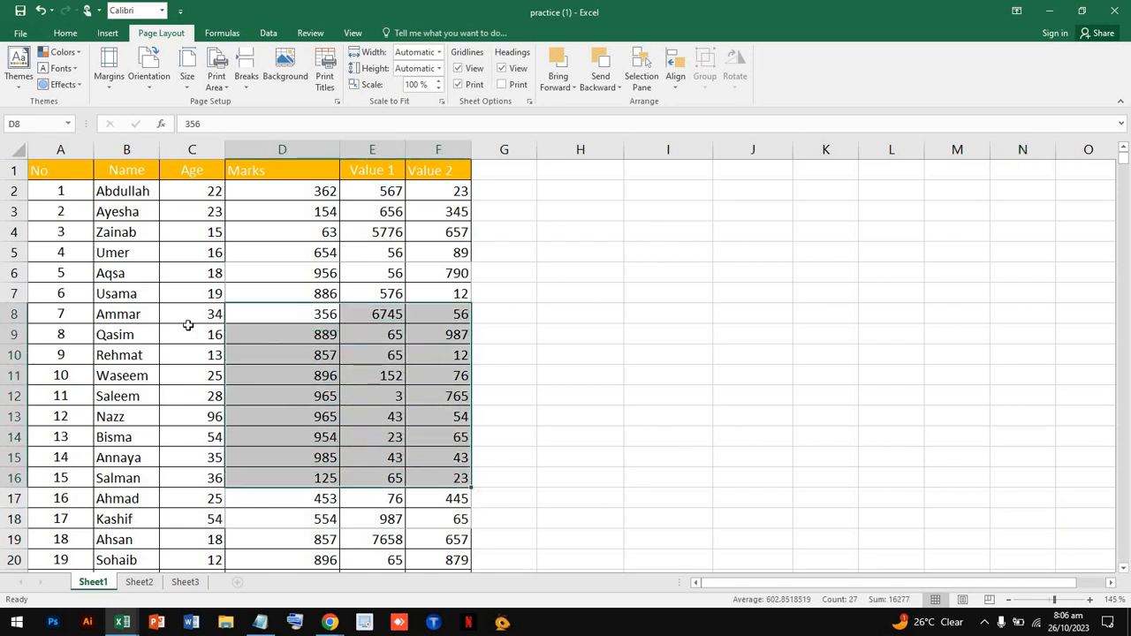
left_click_drag(143, 315, 203, 438)
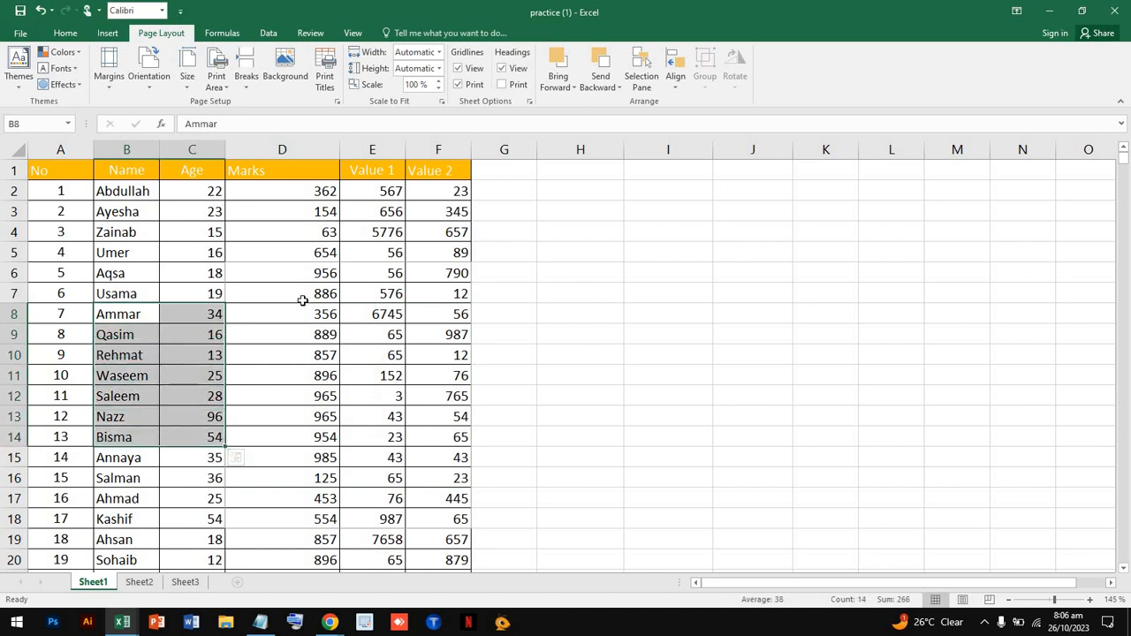
left_click_drag(306, 311, 457, 472)
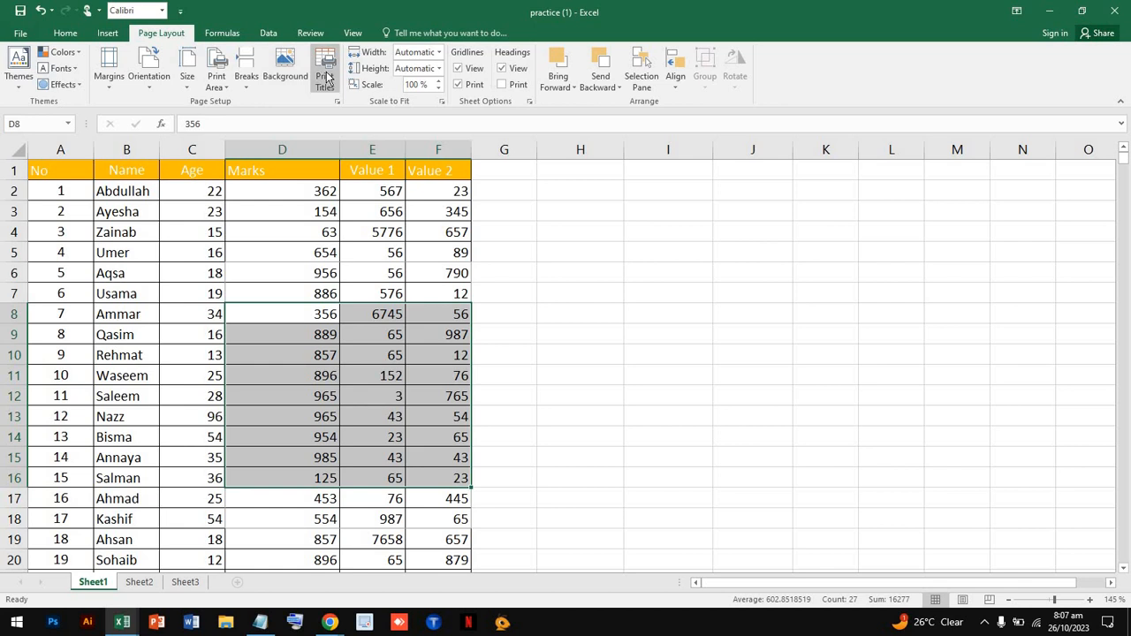
left_click(449, 355)
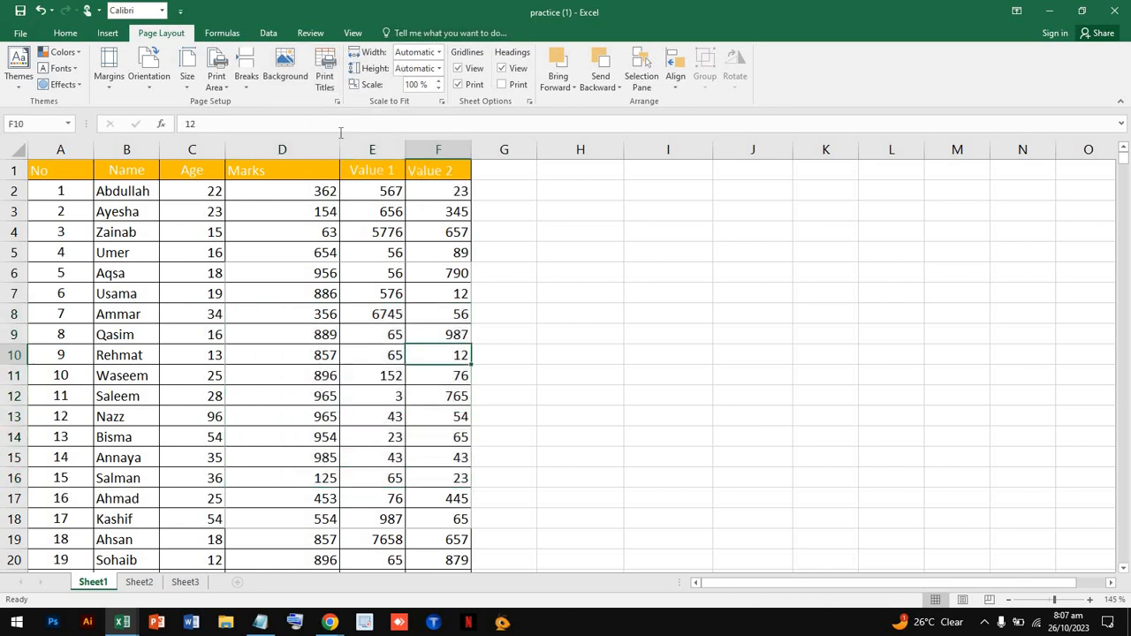
left_click(305, 169)
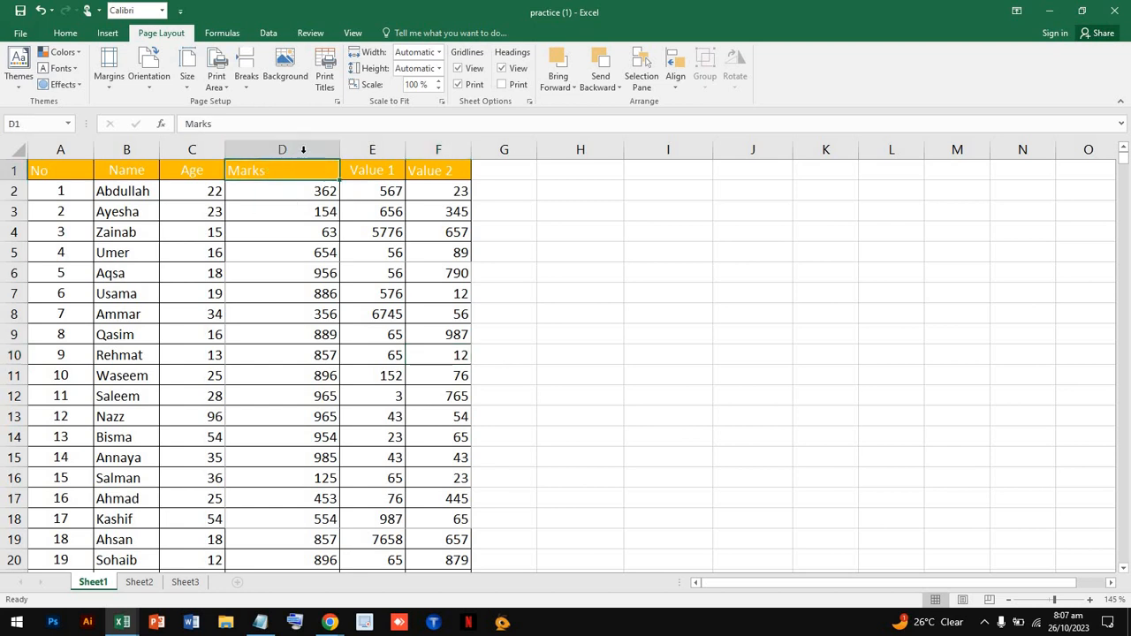
left_click(303, 151)
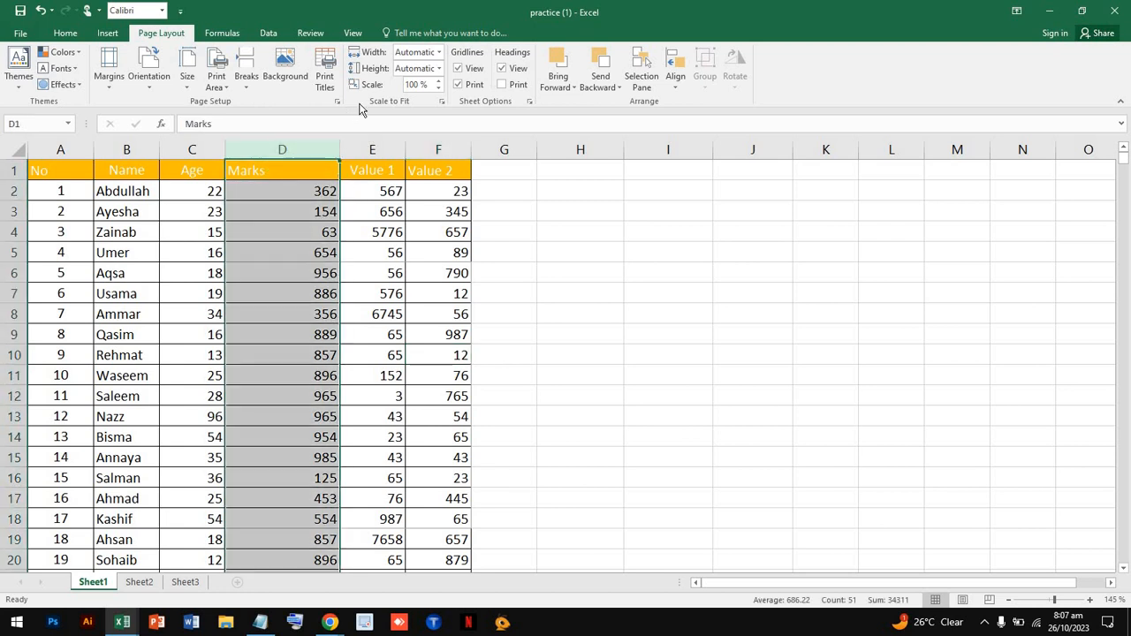
left_click(439, 54)
left_click(441, 70)
left_click(501, 292)
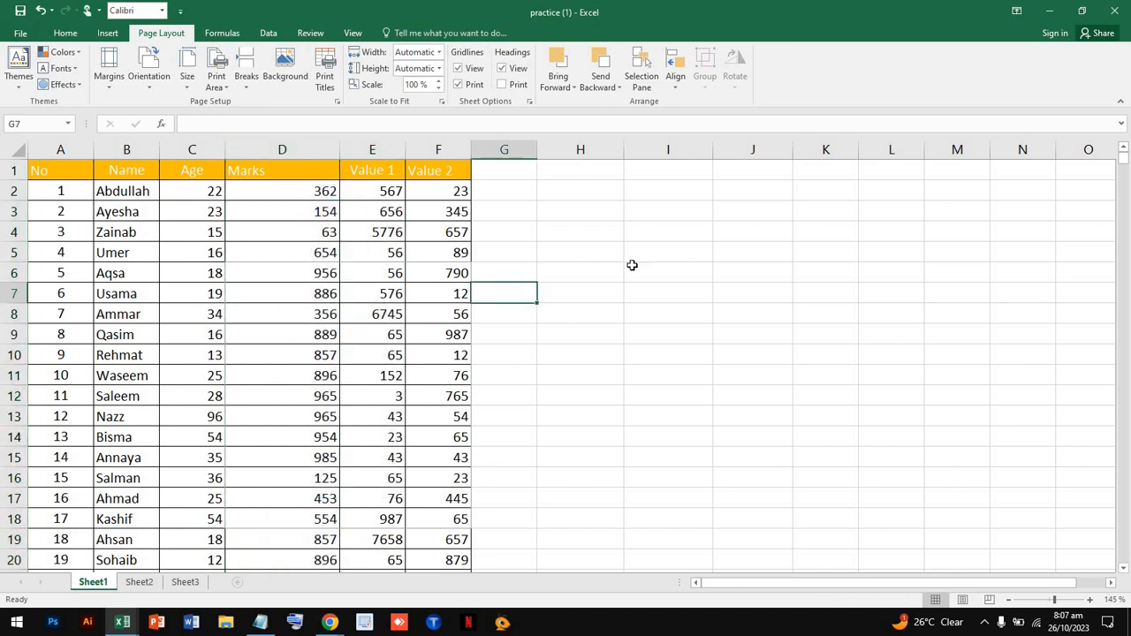
Step: Try fitting the print width to 1 page and scaling to 105%, and restore Automatic width and 100% scale
left_click(439, 52)
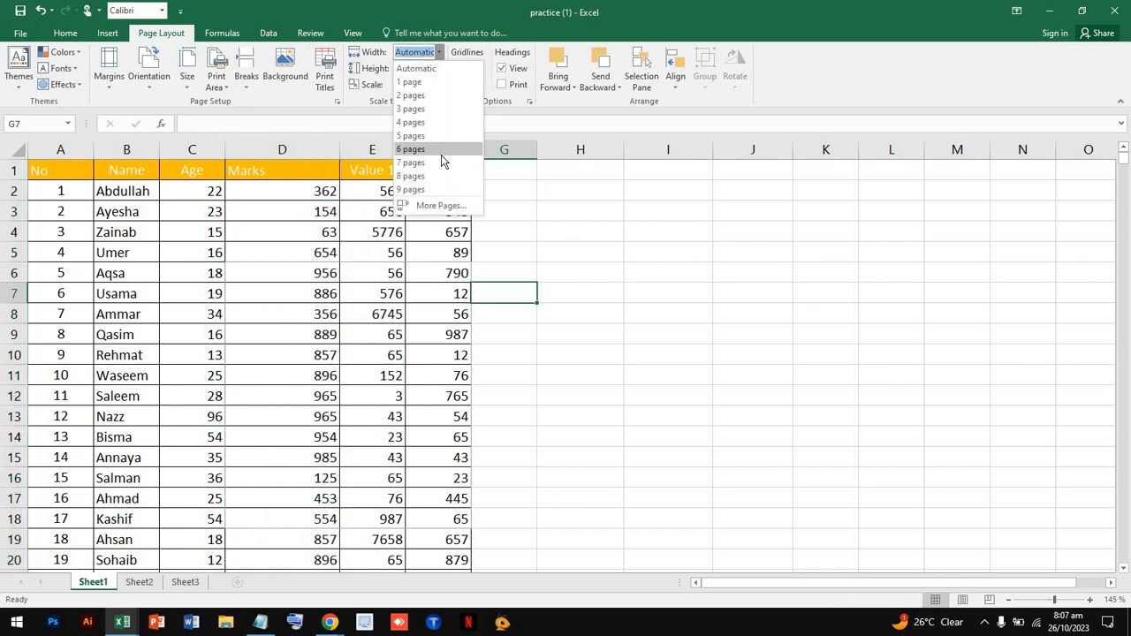
left_click(454, 85)
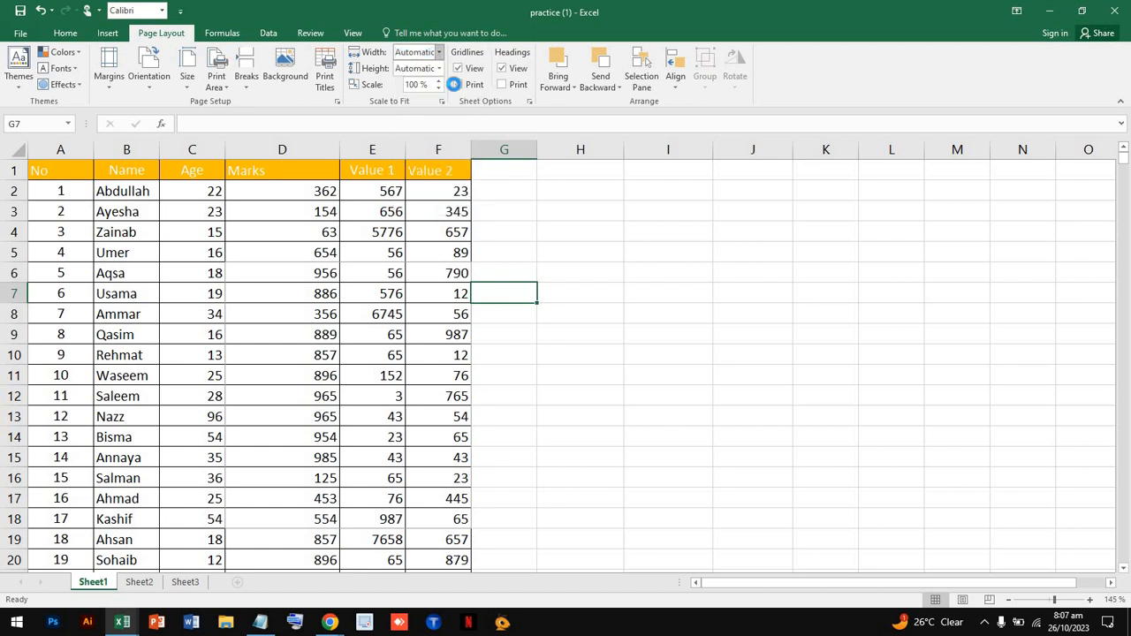
scroll(689, 390, "down", 2)
scroll(689, 390, "down", 1)
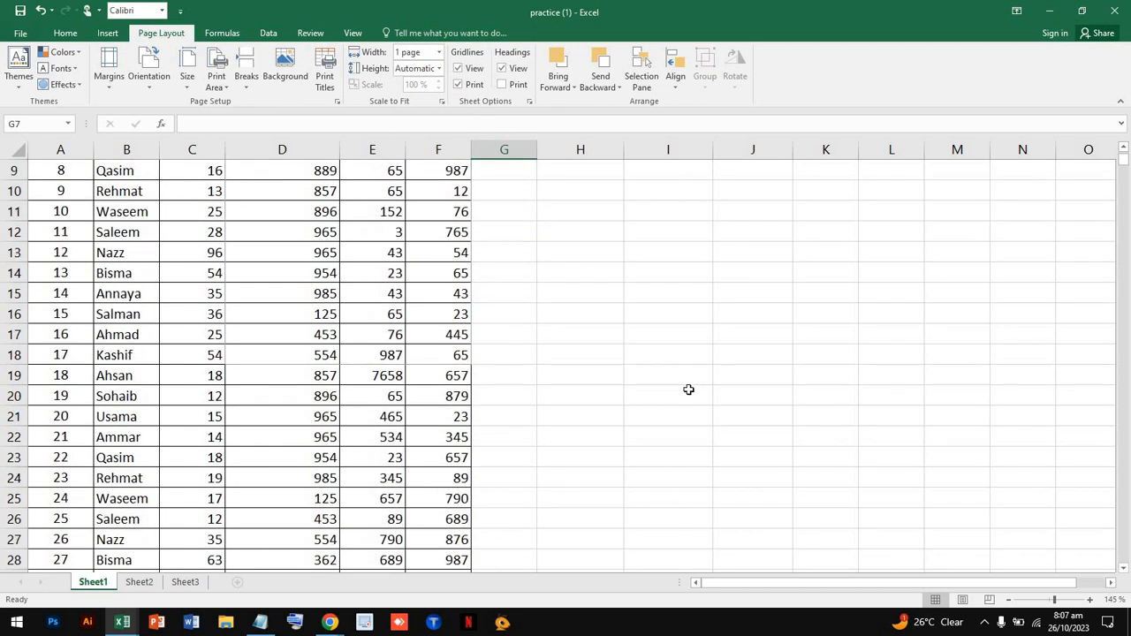
scroll(688, 390, "down", 2, "ctrl")
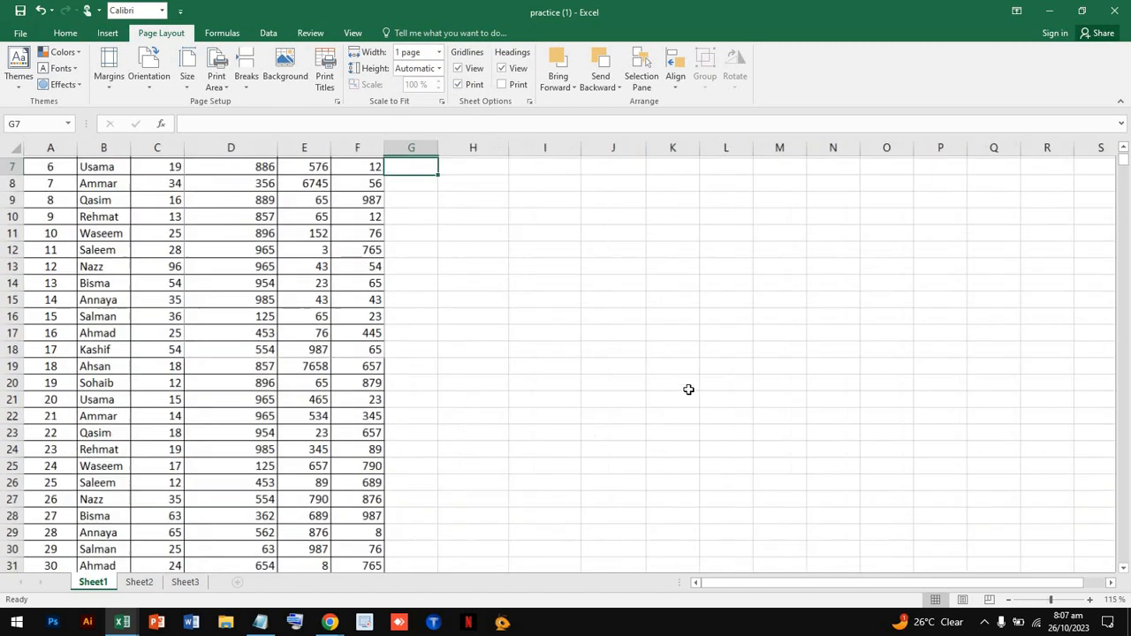
scroll(605, 286, "up", 2)
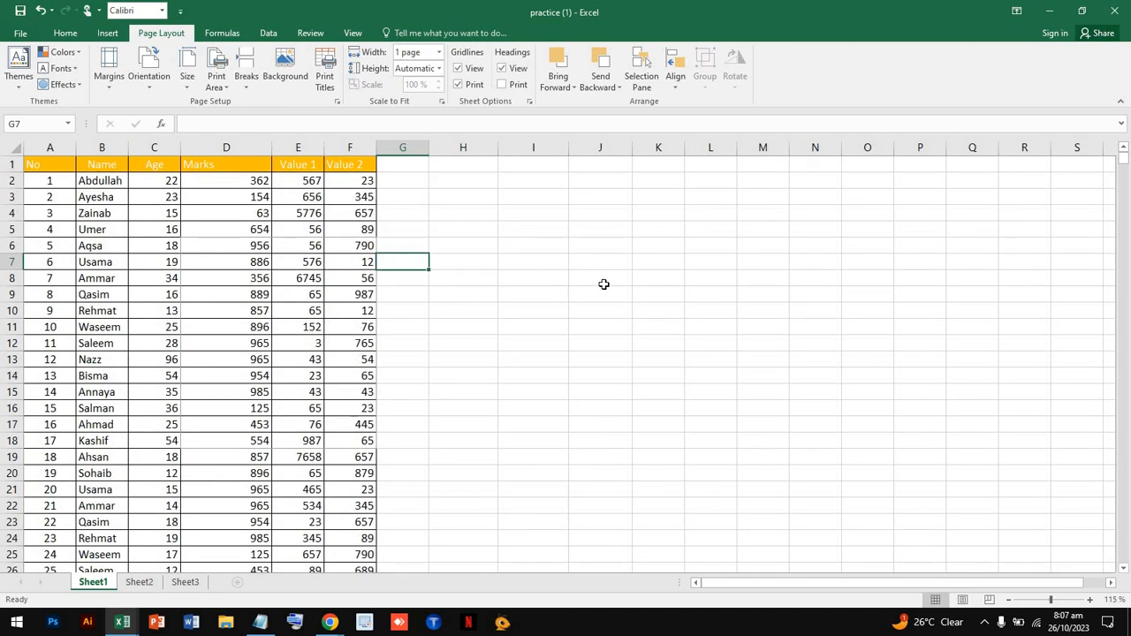
left_click(438, 68)
left_click(438, 67)
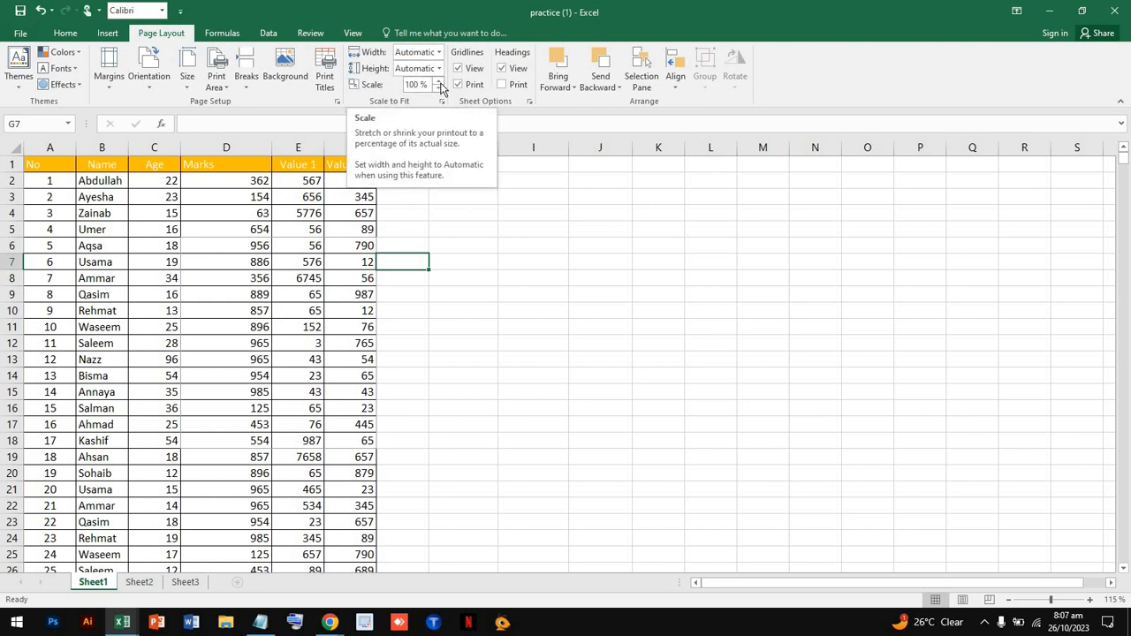
left_click(439, 81)
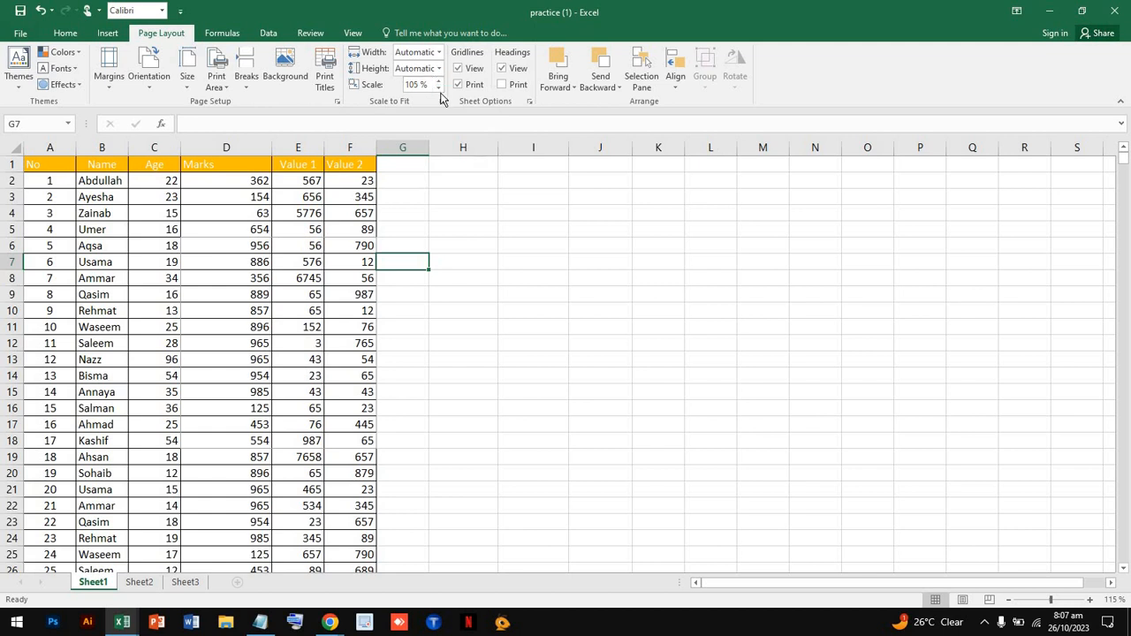
left_click(440, 90)
Step: Try turning off the viewing and printing of gridlines on Sheet1 and switch both back on
left_click(461, 70)
left_click(740, 298)
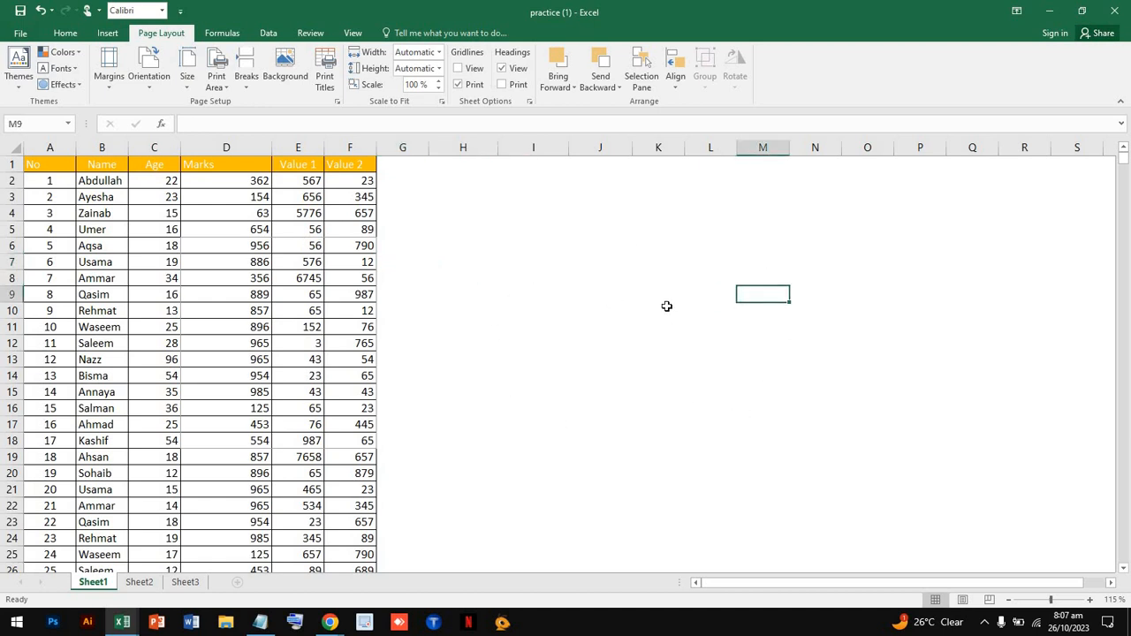
scroll(666, 306, "up", 3)
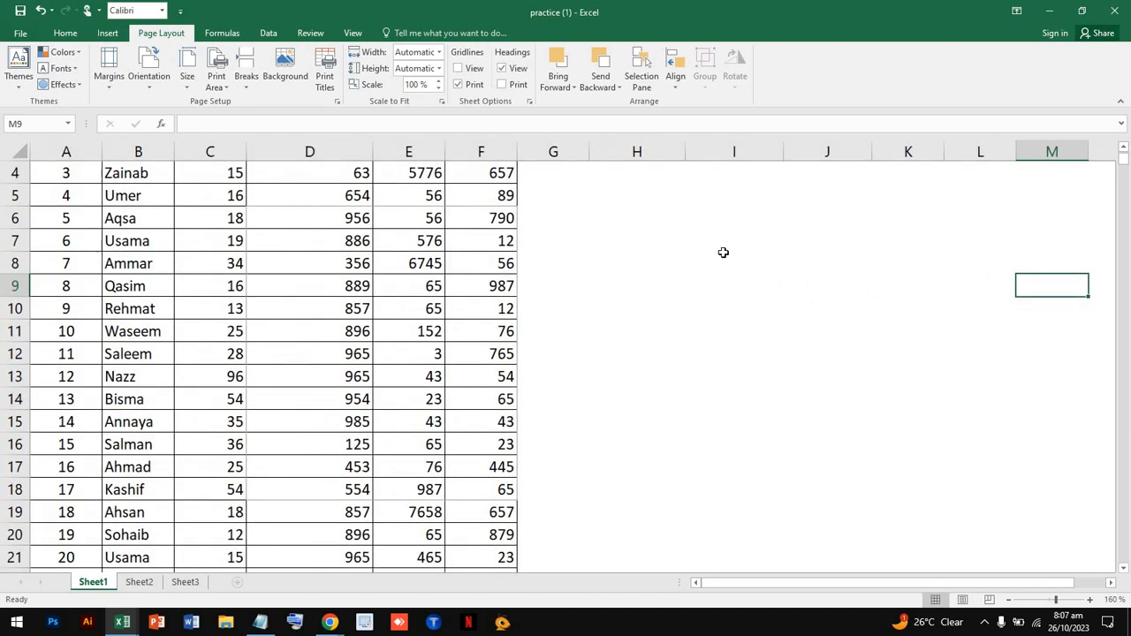
left_click(723, 260)
left_click(652, 171)
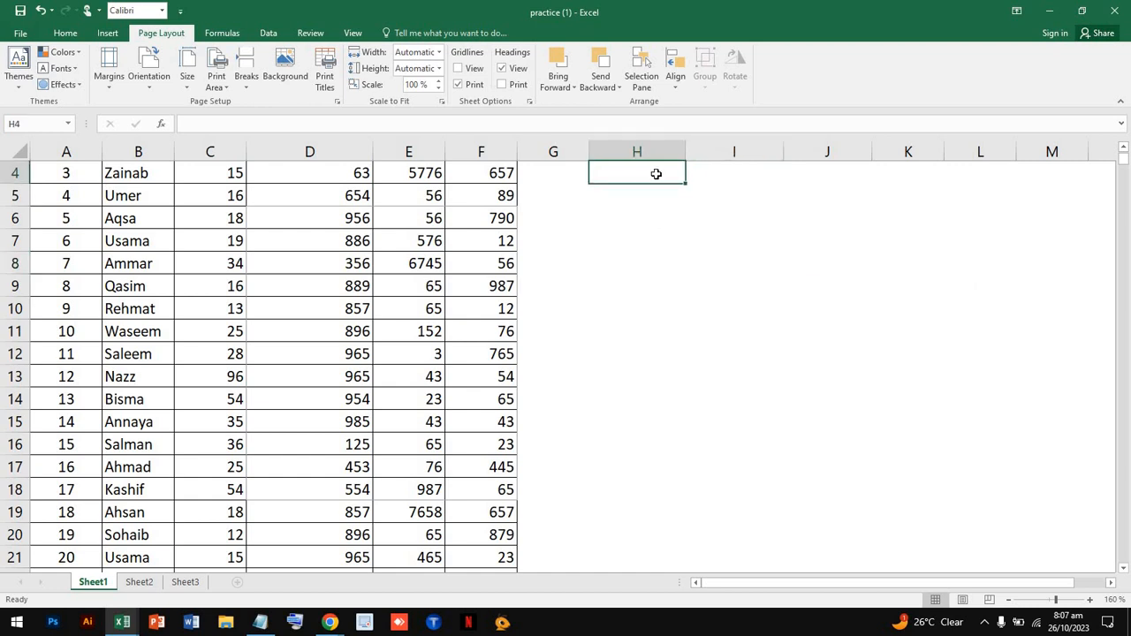
left_click(683, 263)
left_click(875, 279)
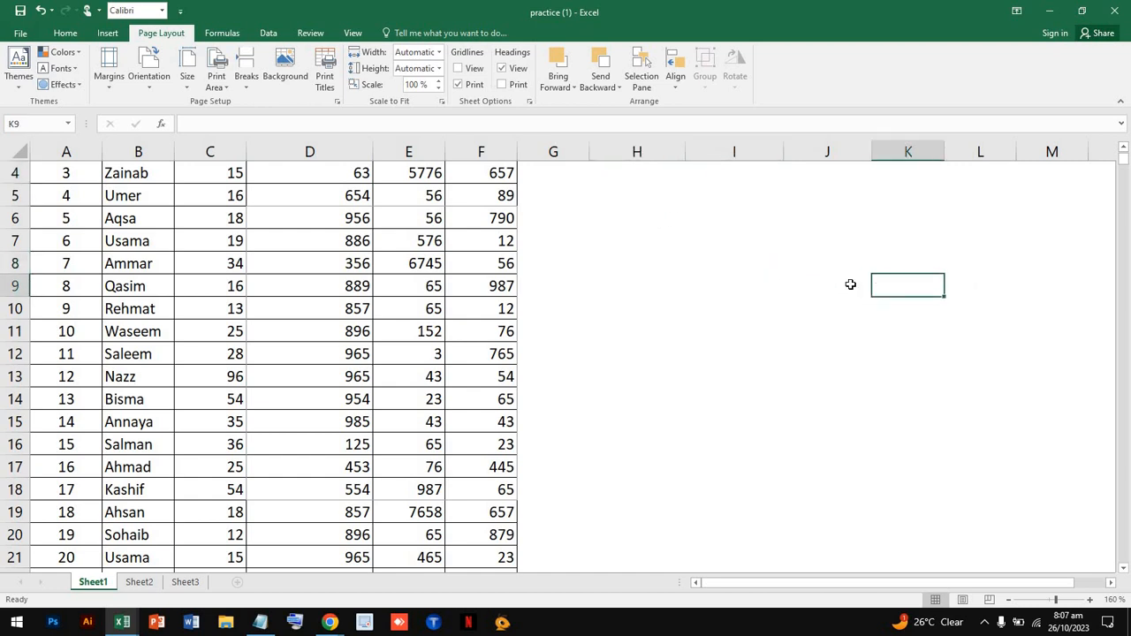
left_click(684, 260)
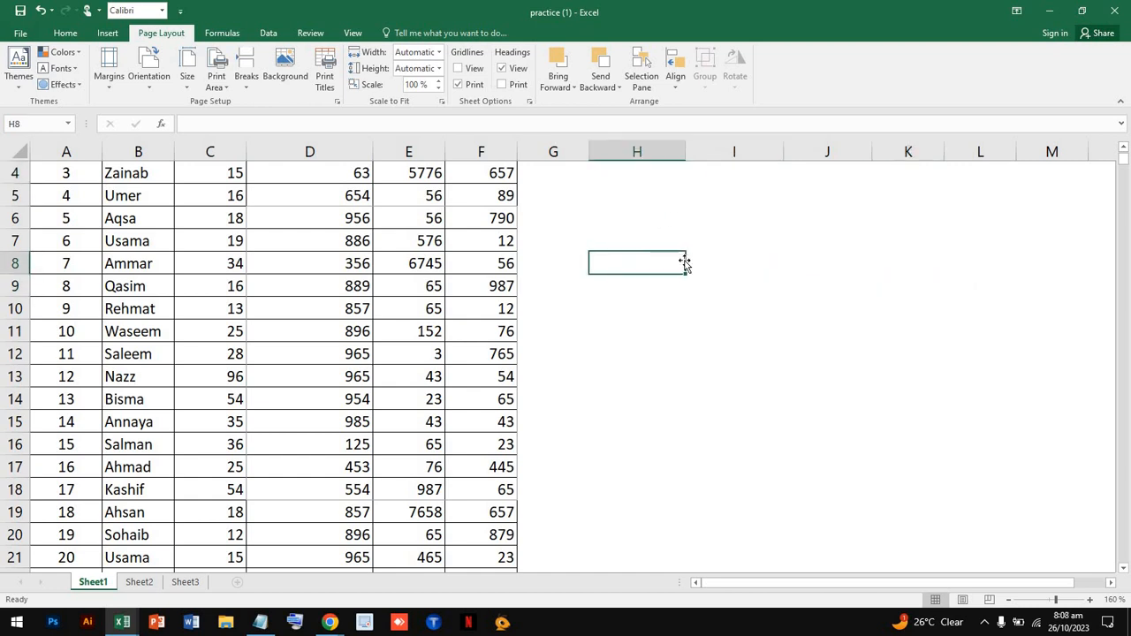
left_click(459, 72)
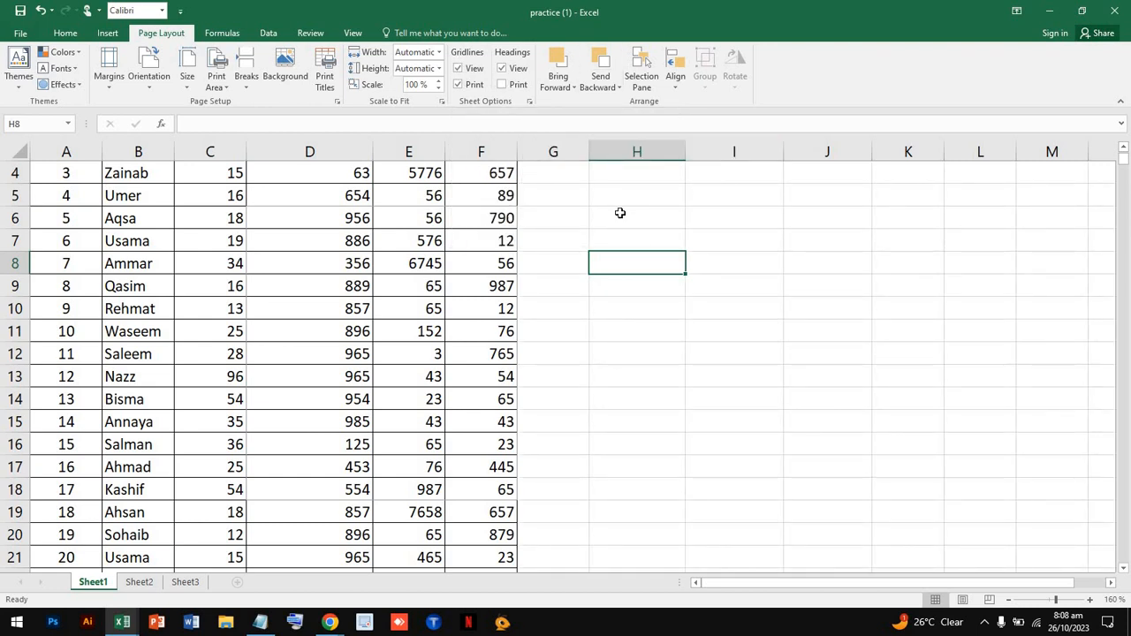
left_click(459, 85)
left_click(459, 85)
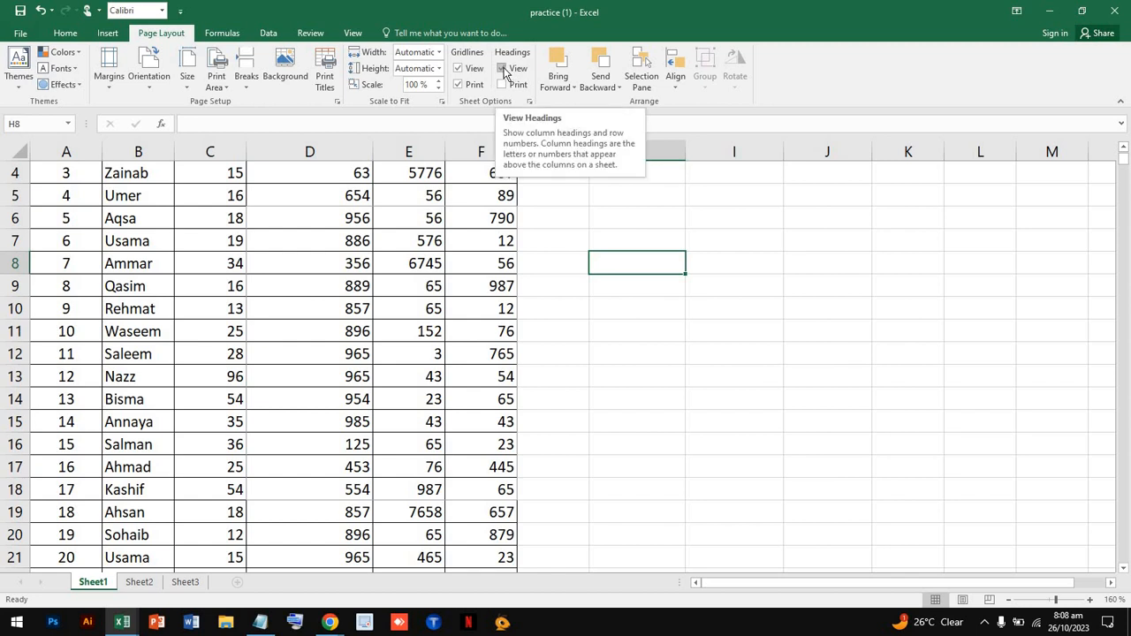
Step: Try hiding the row and column headings and turning on heading printing, and restore both settings
scroll(466, 228, "up", 1)
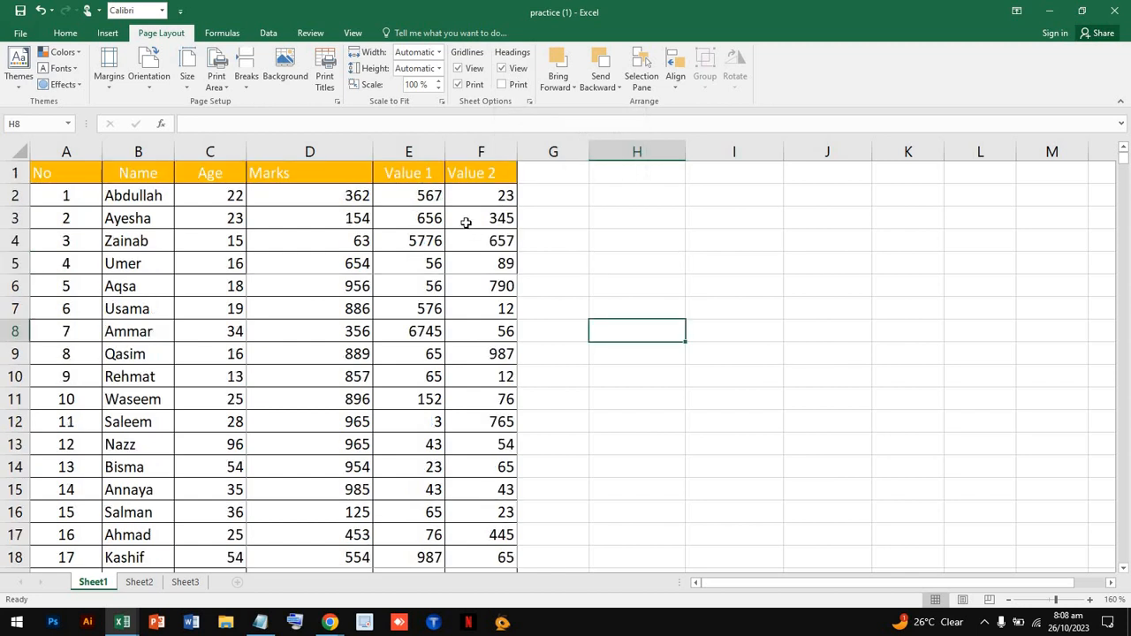
left_click(502, 69)
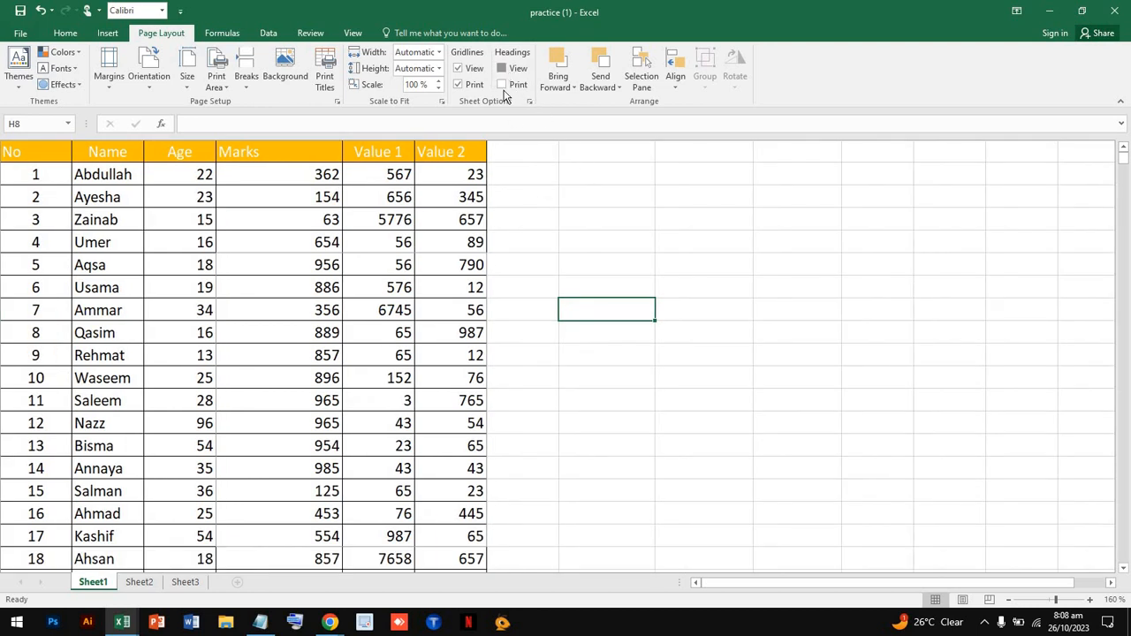
left_click(502, 69)
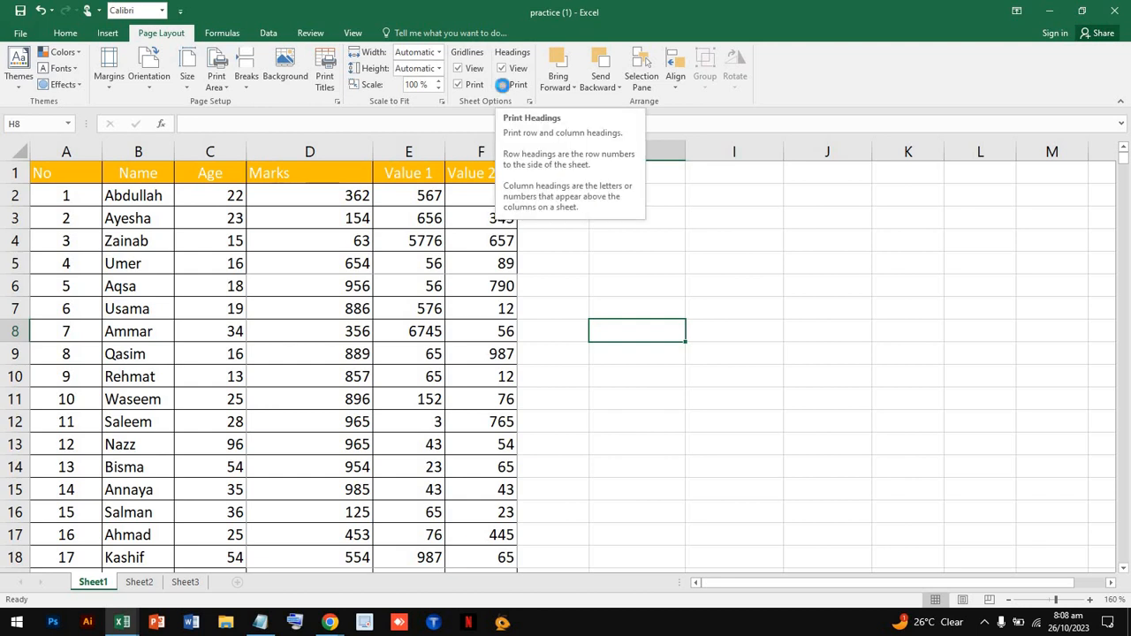
left_click(503, 85)
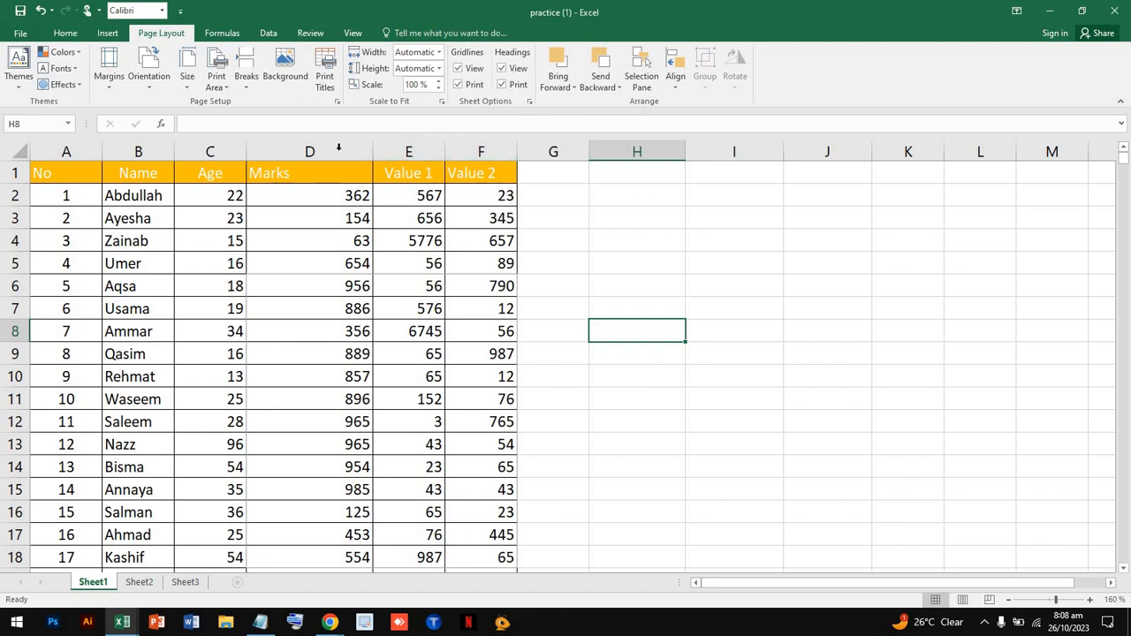
left_click(501, 85)
left_click(481, 216)
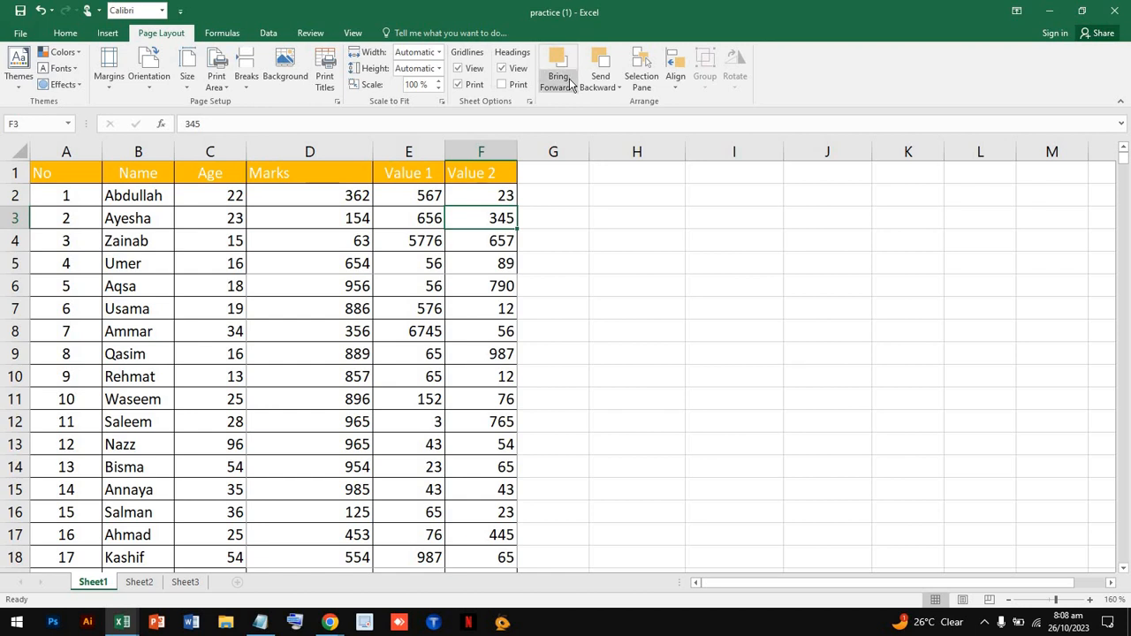
Step: Draw a rectangle about 3.2 cm wide and 2.1 cm high over columns H to J beside the table and apply the green fill style
left_click(583, 214)
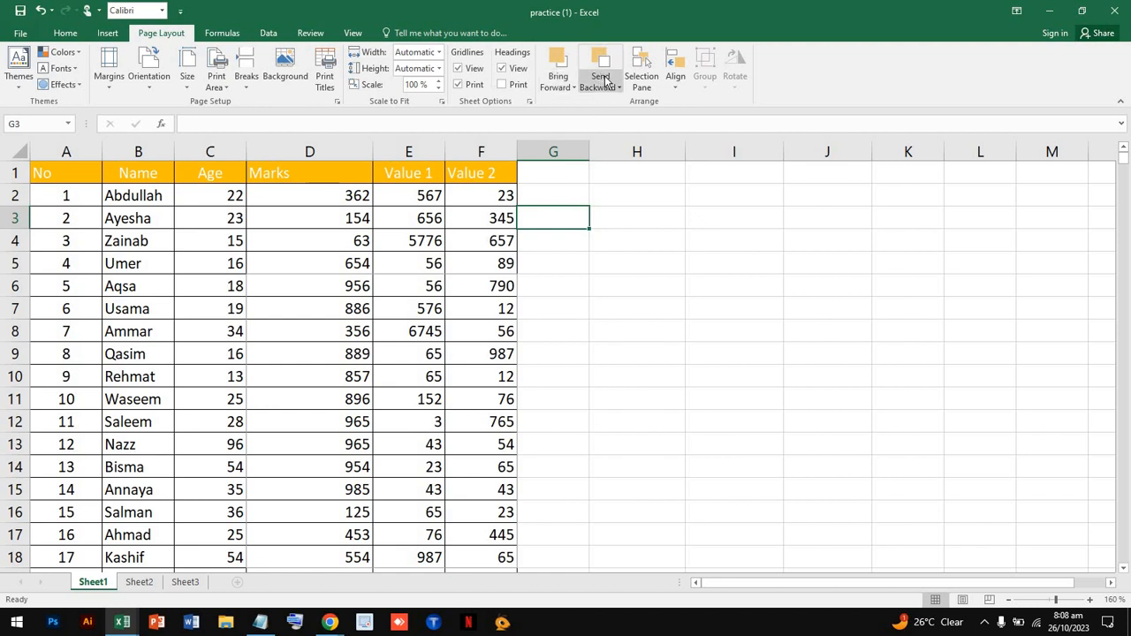
left_click(107, 33)
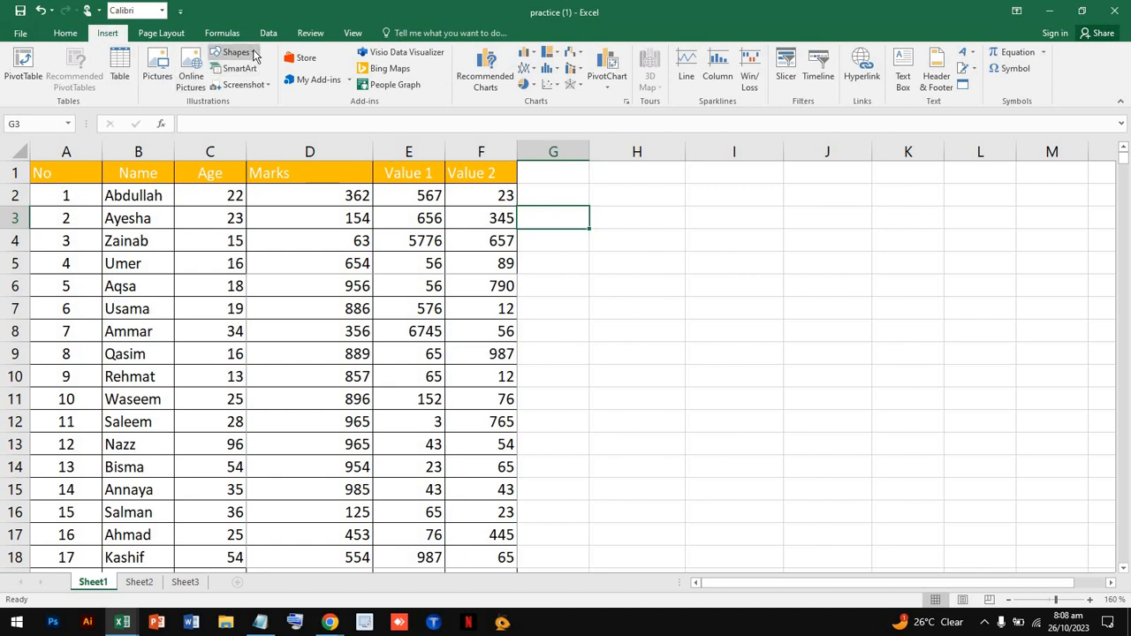
left_click(251, 54)
left_click(258, 84)
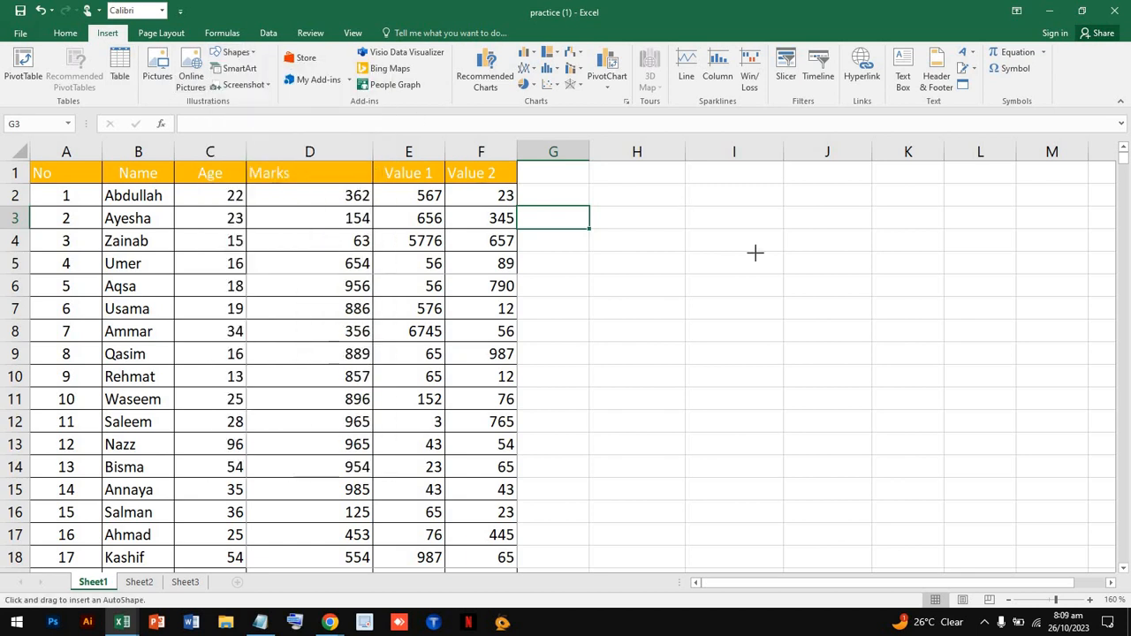
left_click_drag(667, 197, 802, 283)
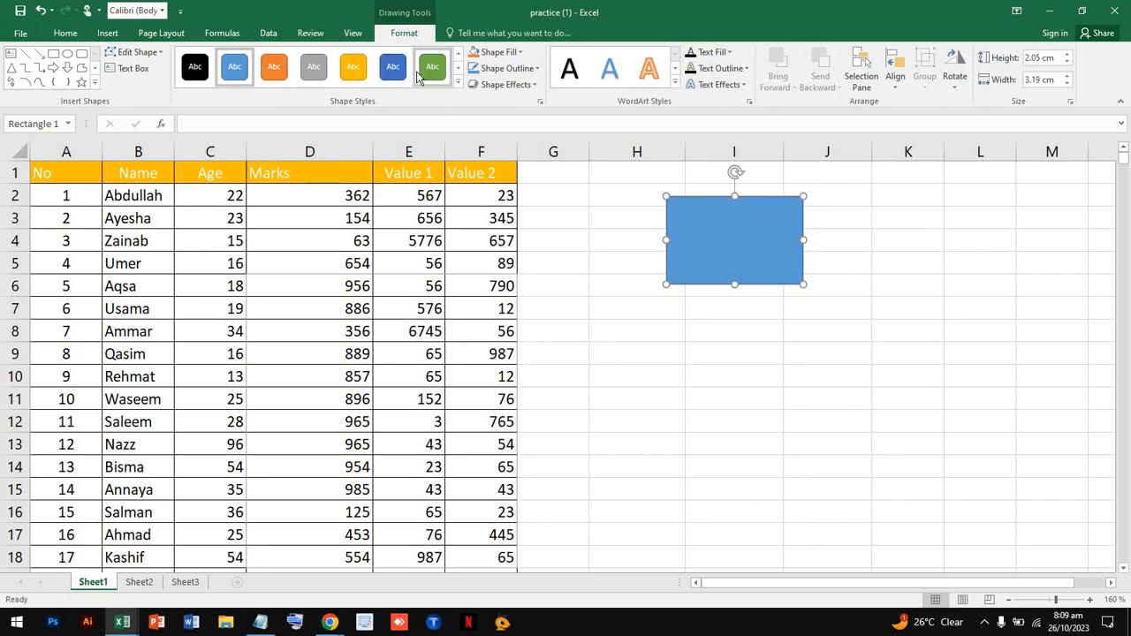
left_click(432, 66)
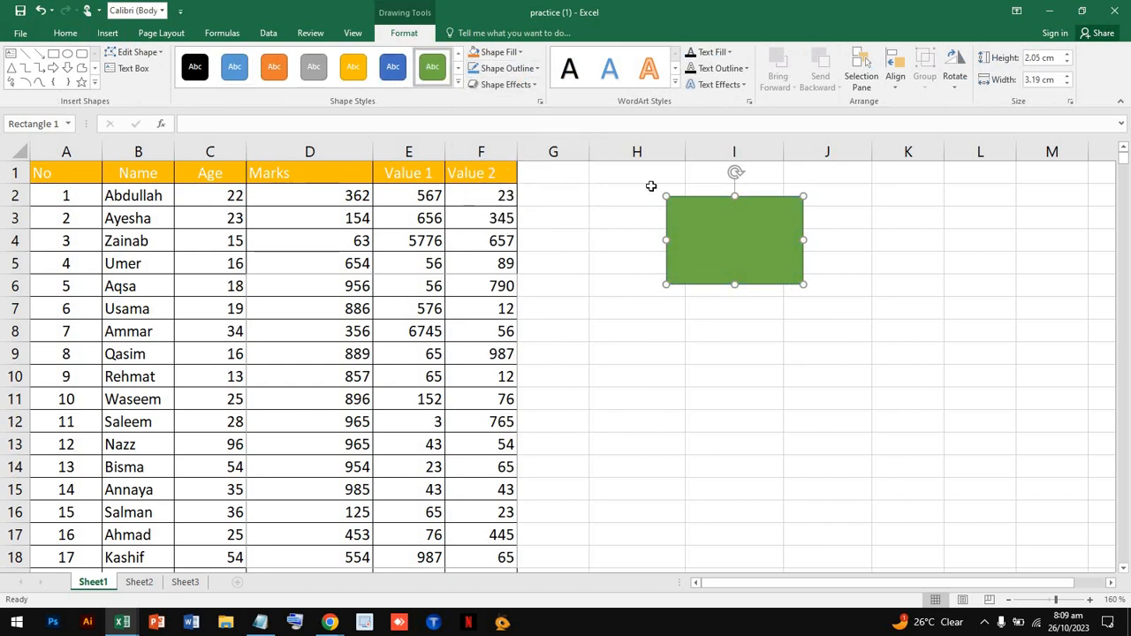
Step: Duplicate the green rectangle and apply the blue fill style to the copy
key("ctrl+d")
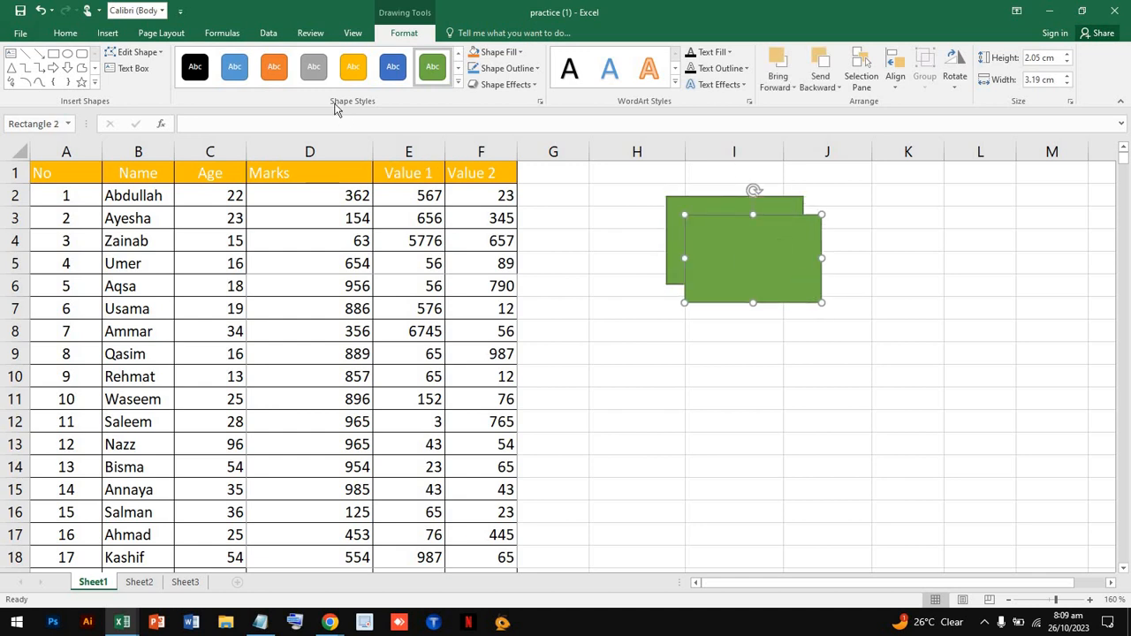
left_click(392, 69)
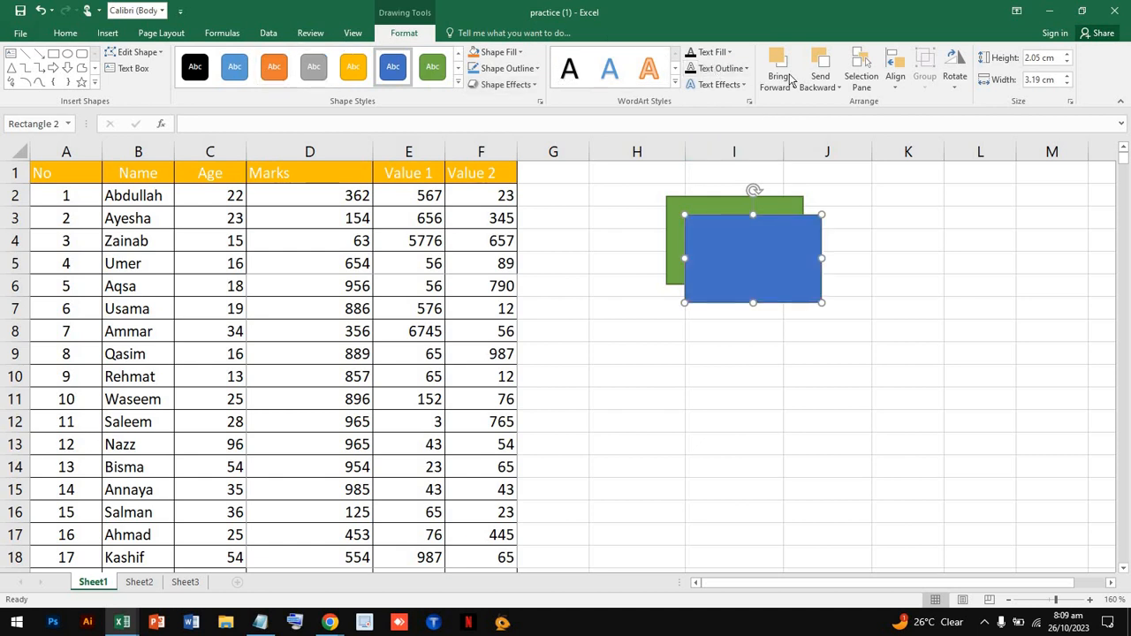
Step: Send the blue rectangle backward behind the green one and bring it back to the front
left_click(829, 83)
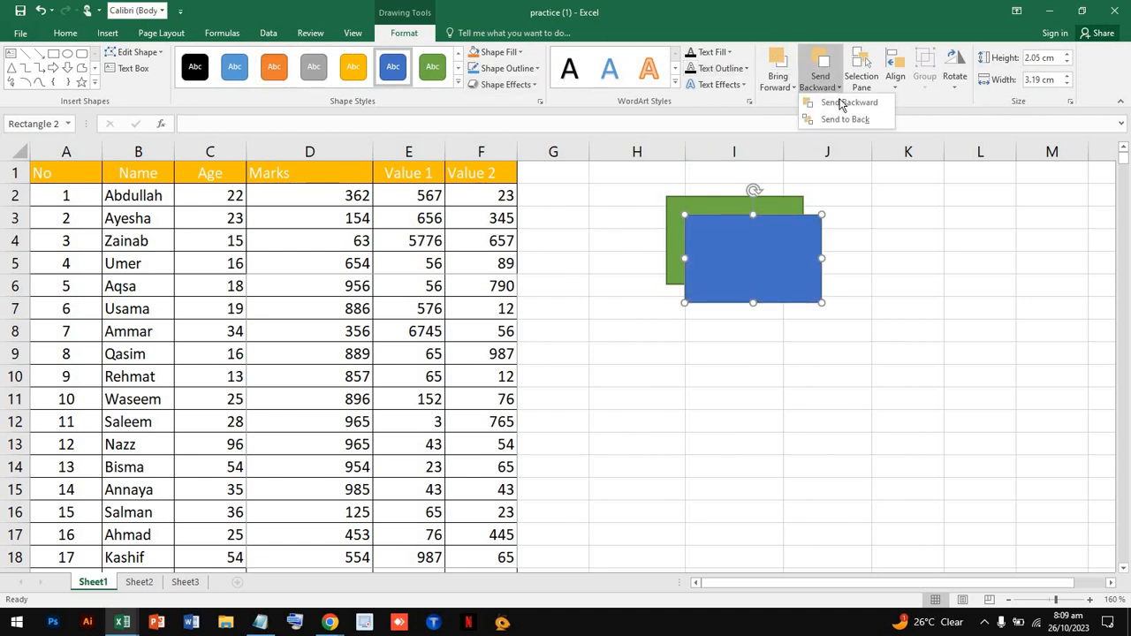
left_click(839, 100)
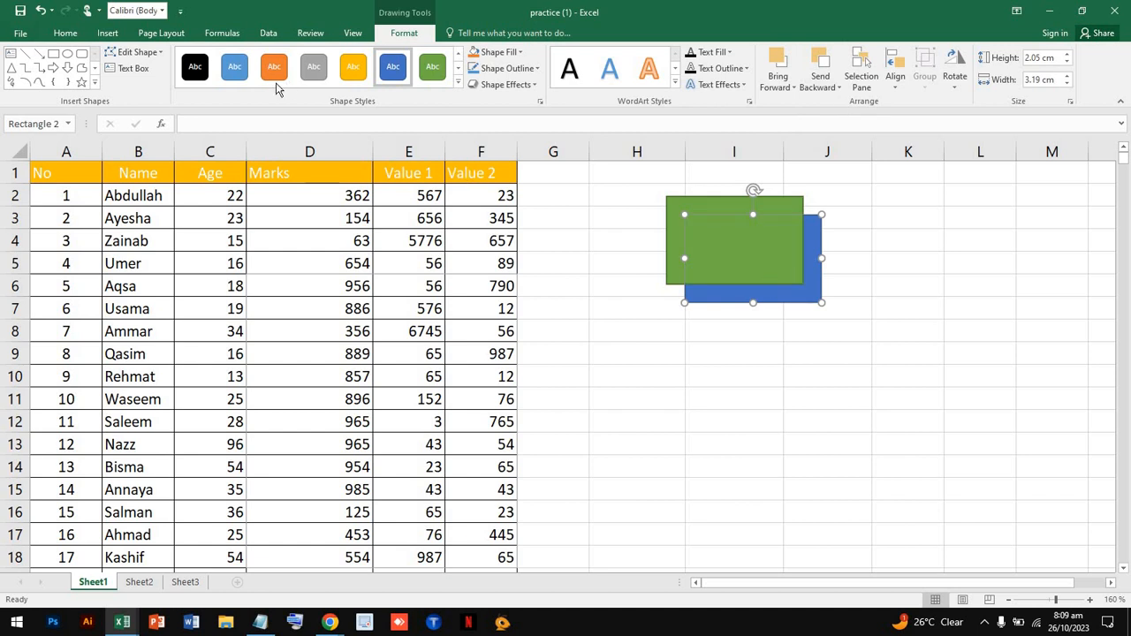
left_click(156, 36)
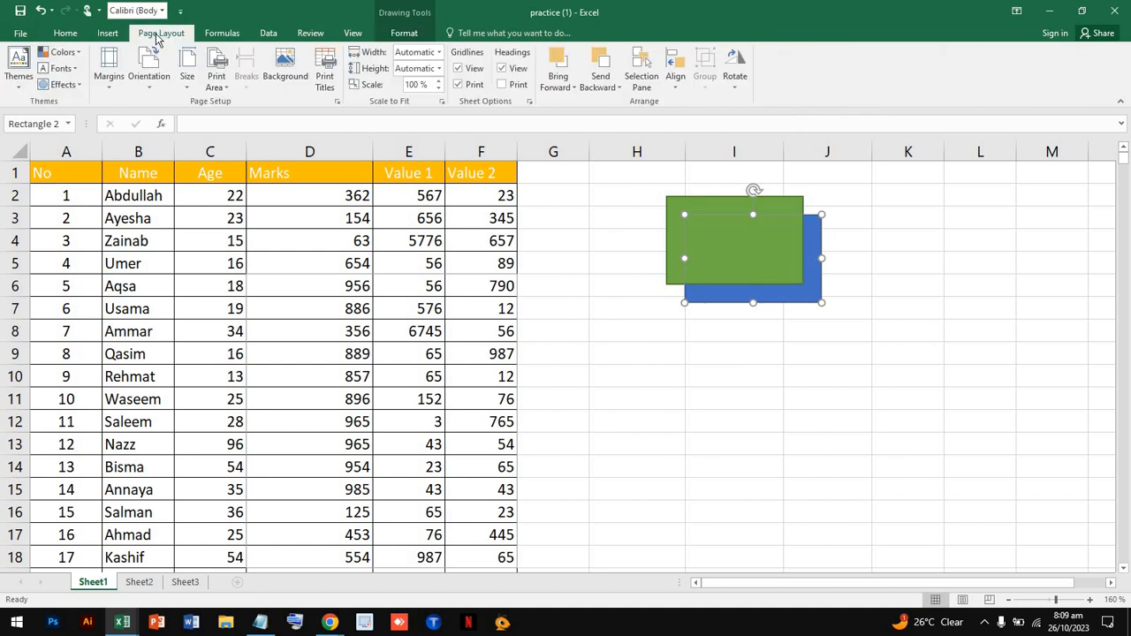
left_click(559, 69)
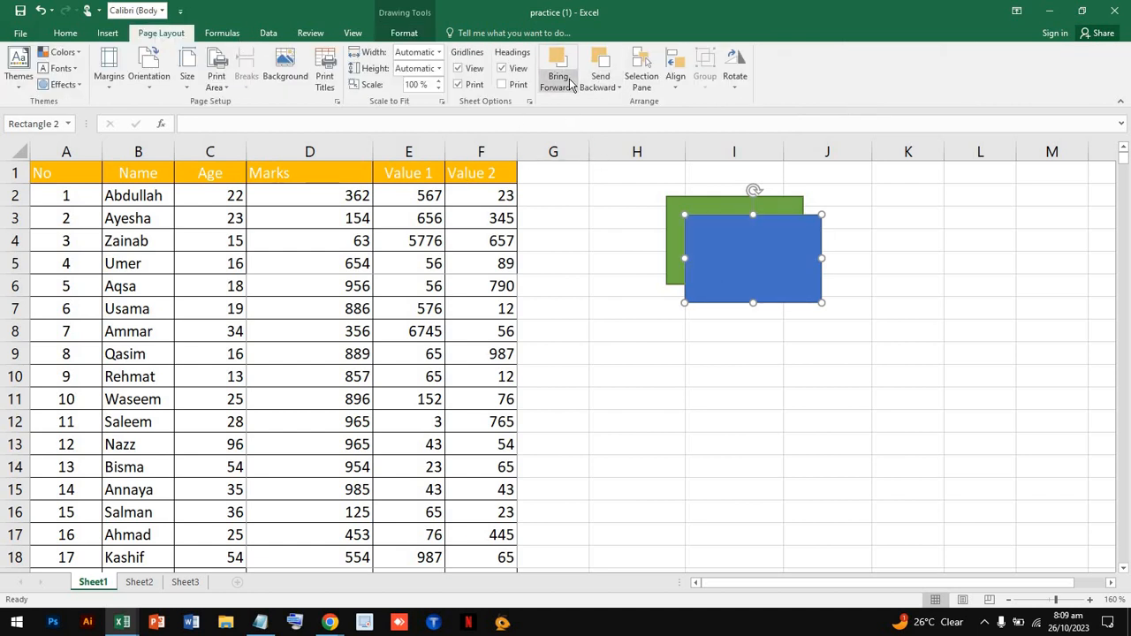
left_click(570, 87)
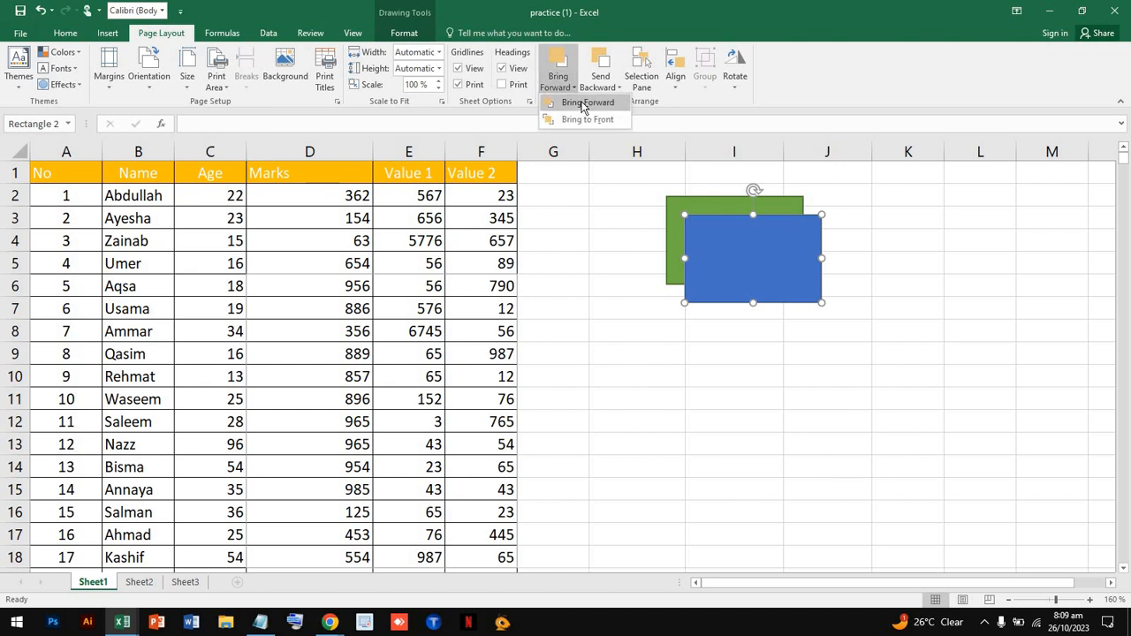
left_click(586, 113)
Step: Delete the blue rectangle that overlaps the green one
left_click_drag(663, 203, 782, 307)
left_click(746, 258)
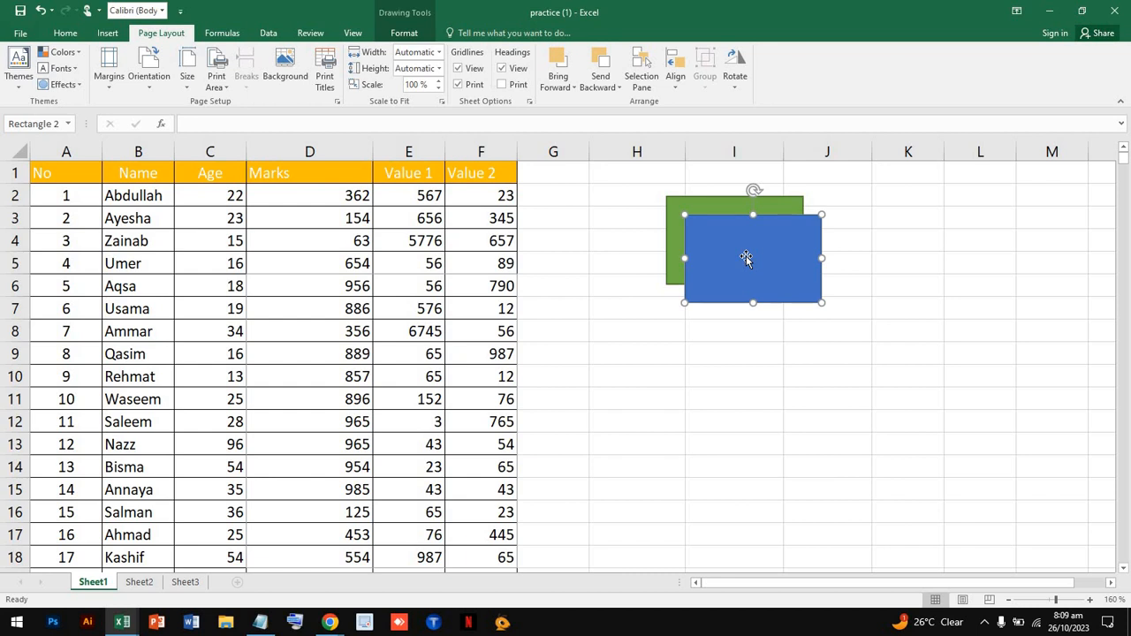
key("Delete")
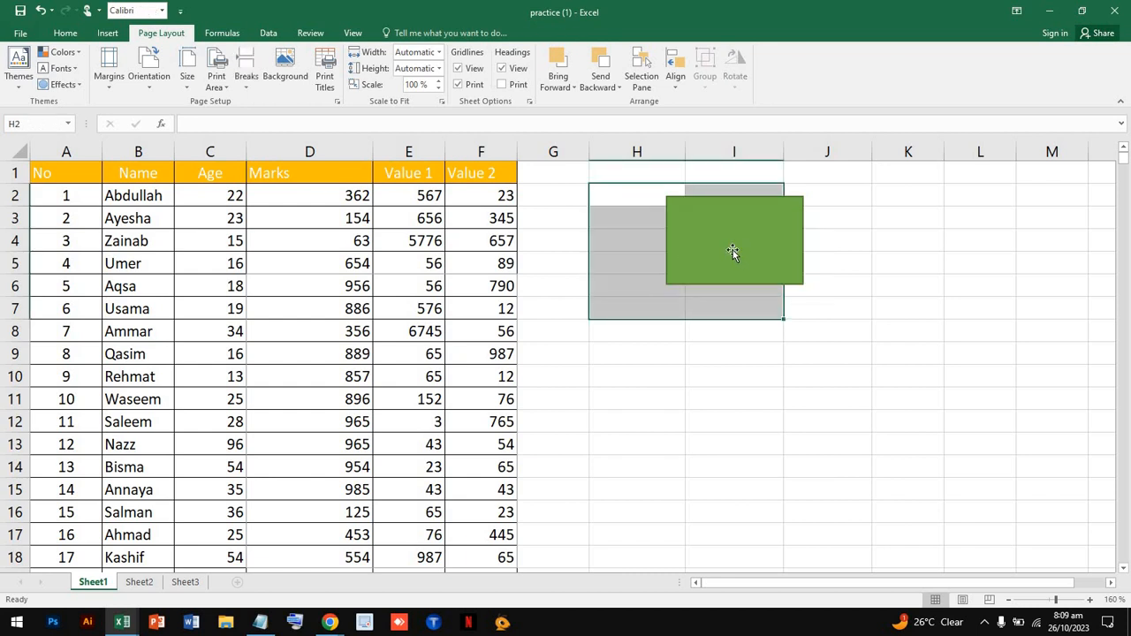
Step: Show the Selection pane, delete the remaining green rectangle and close the pane
left_click(642, 75)
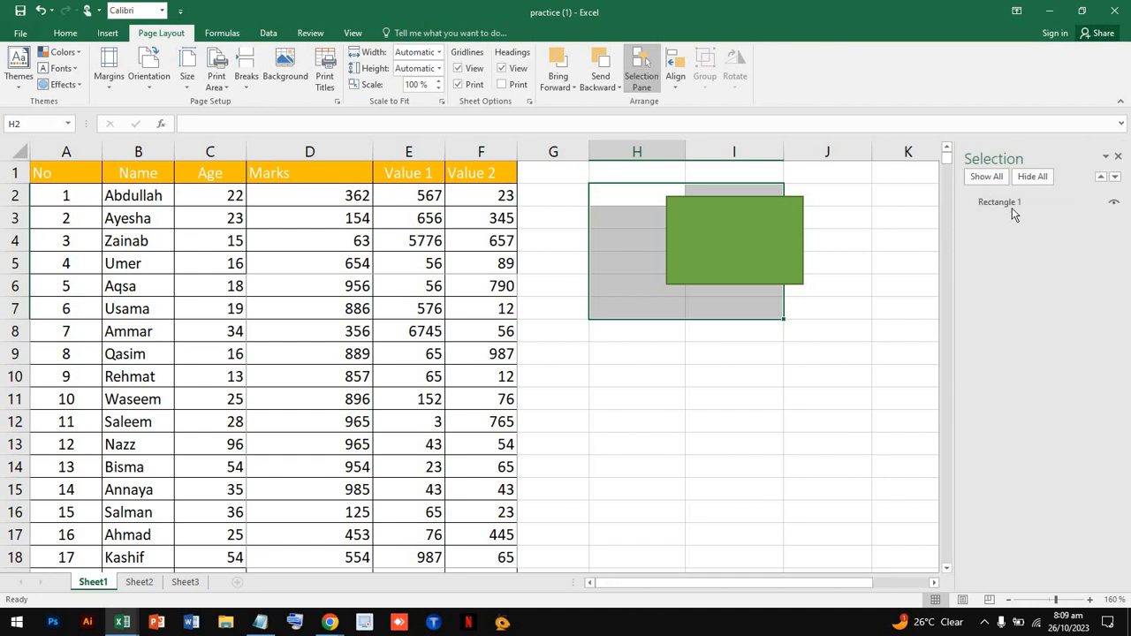
left_click(723, 250)
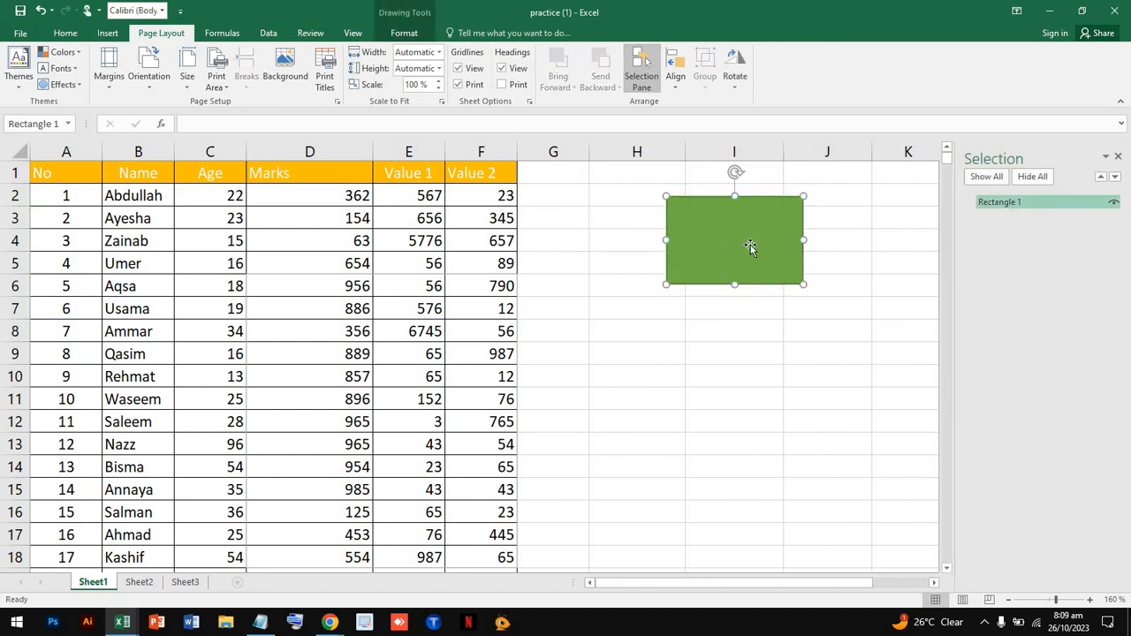
key("Delete")
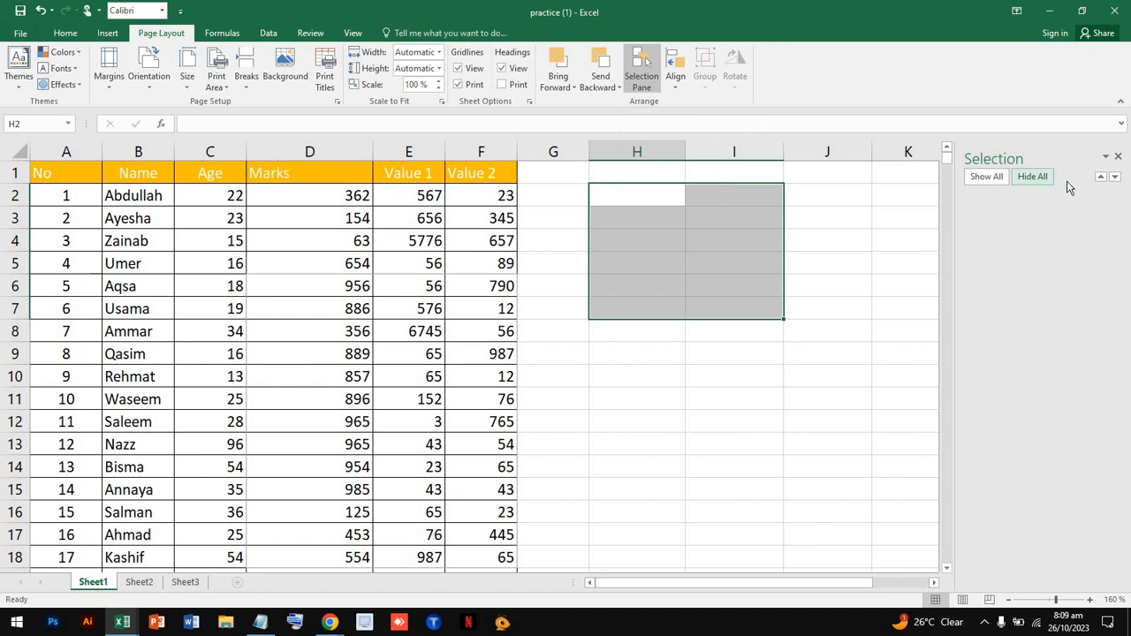
left_click(1118, 158)
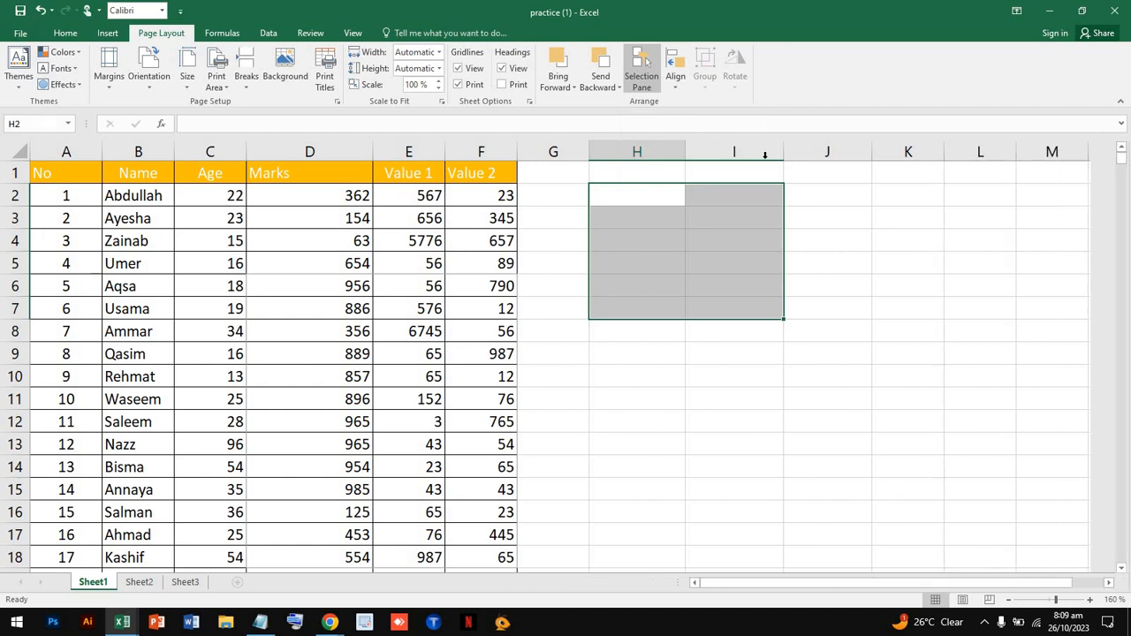
Step: Examine the Align options with cells E2 to E14 selected
left_click(677, 83)
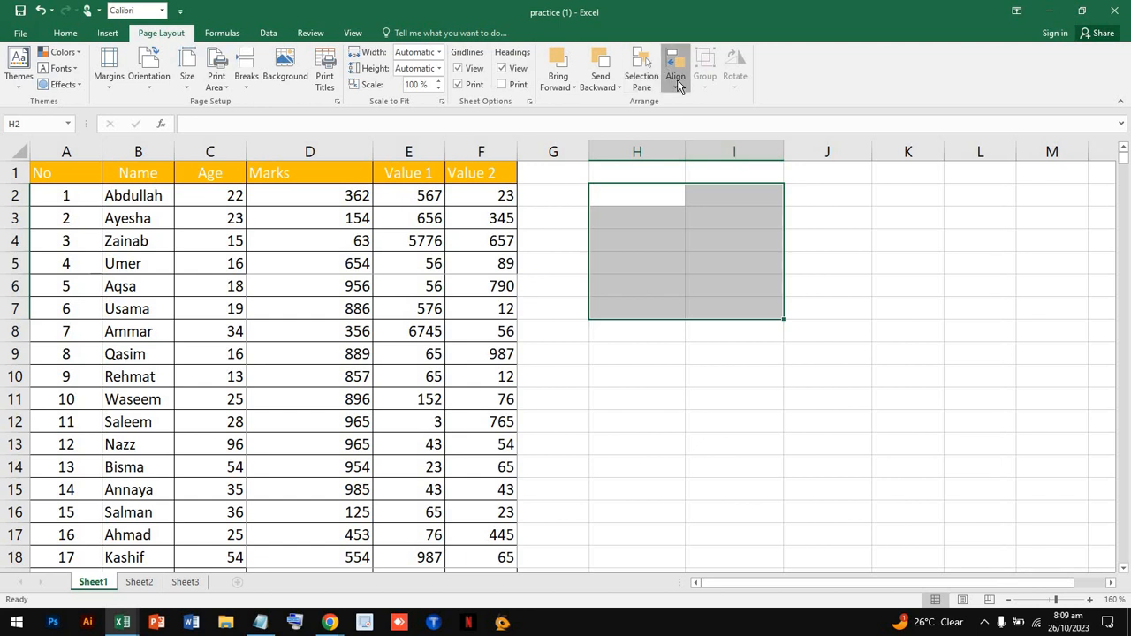
left_click(434, 199)
left_click_drag(422, 202, 433, 460)
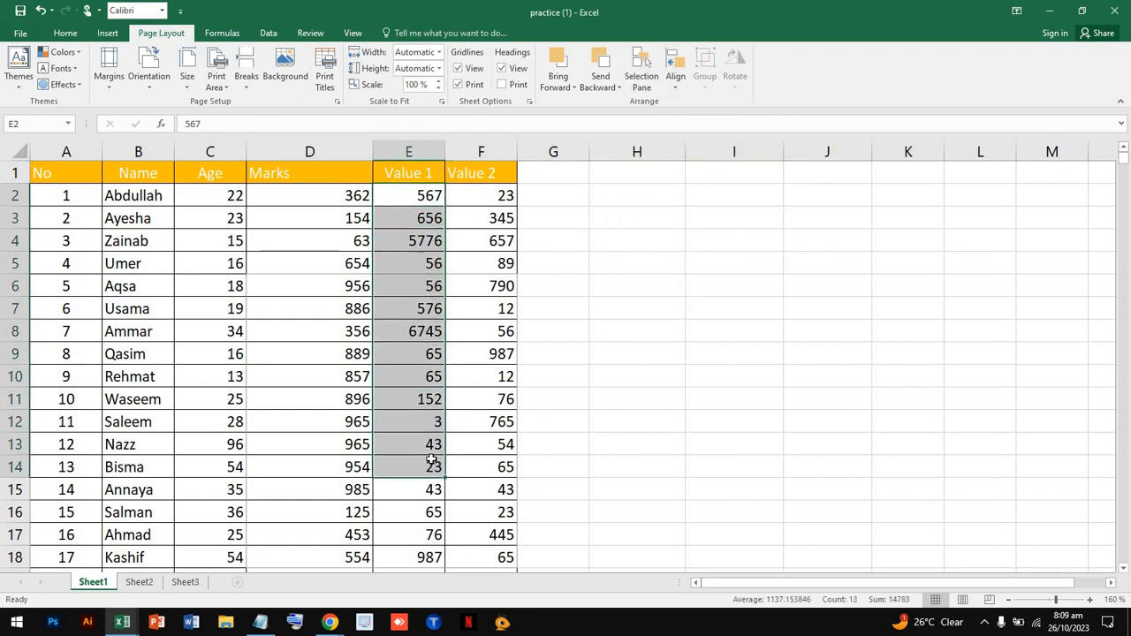
left_click(671, 89)
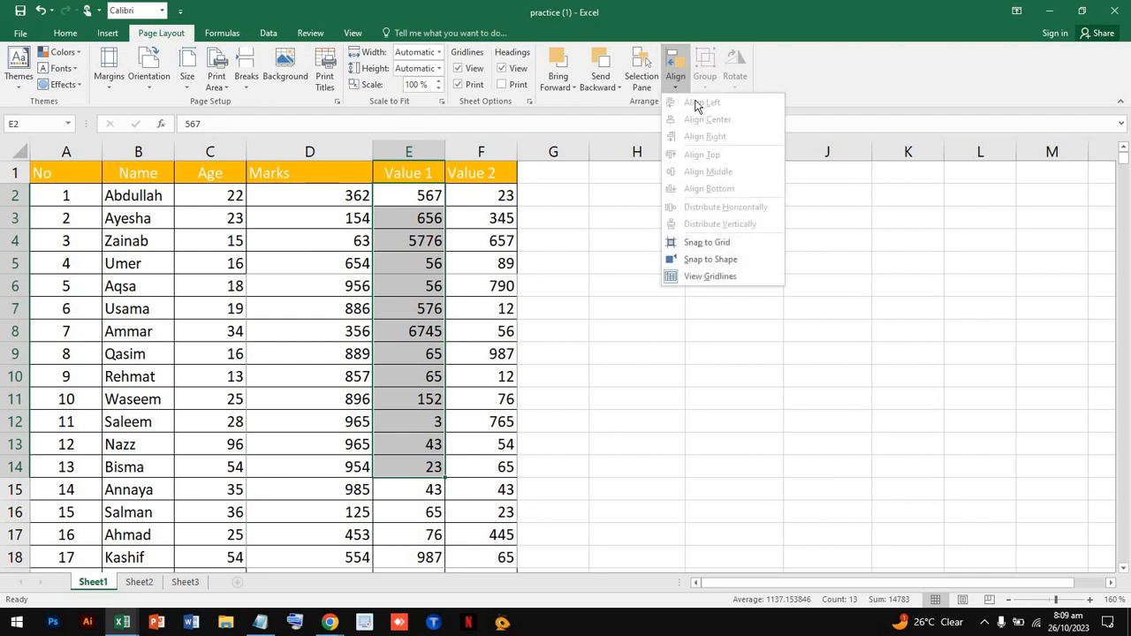
left_click(622, 210)
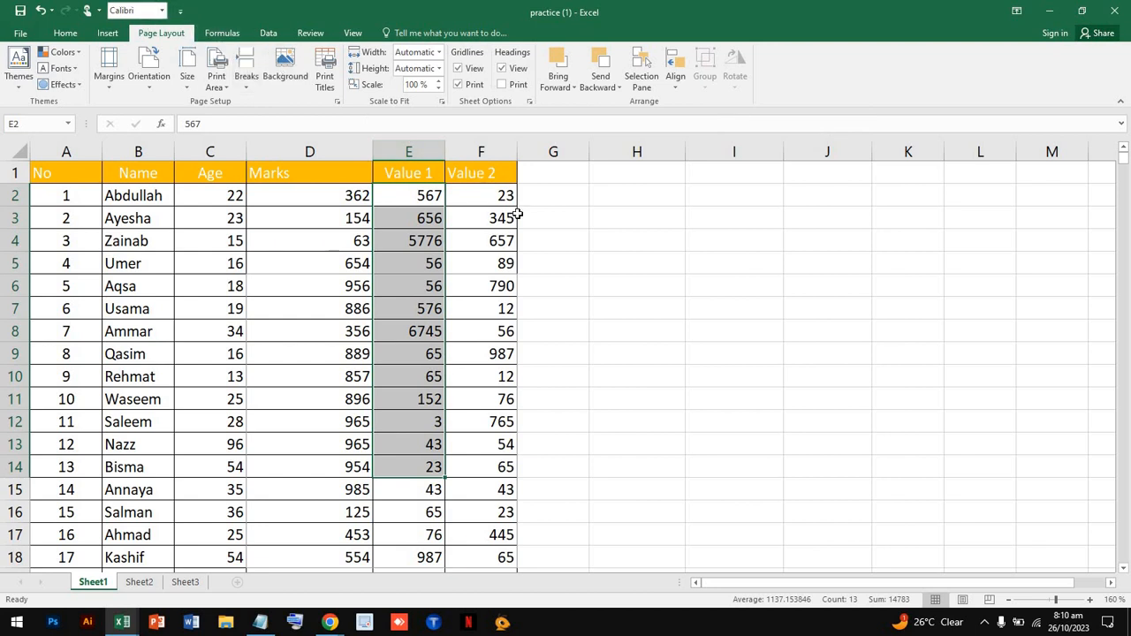
left_click(645, 328)
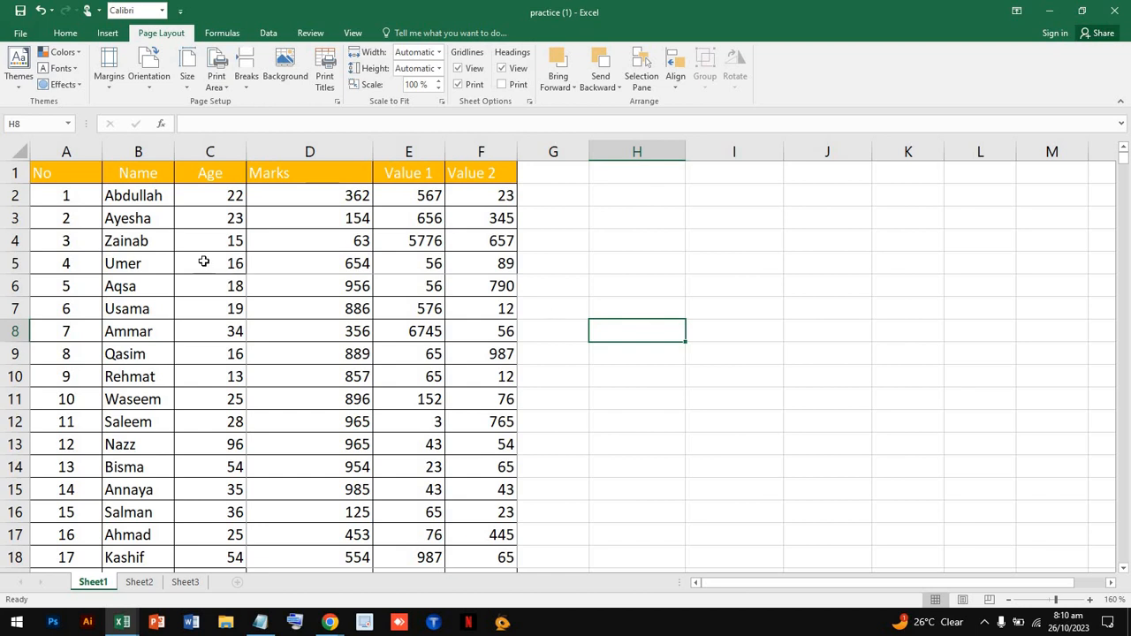
Step: Look over the tables on Sheet3 and Sheet2 and return to Sheet1
left_click(185, 582)
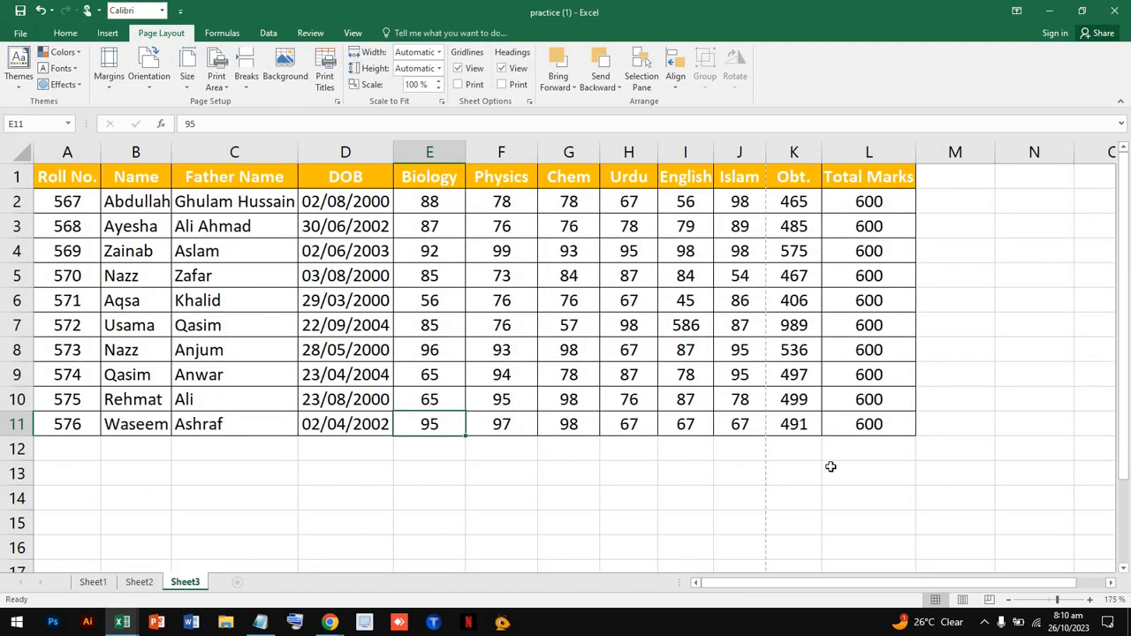
scroll(831, 466, "down", 2)
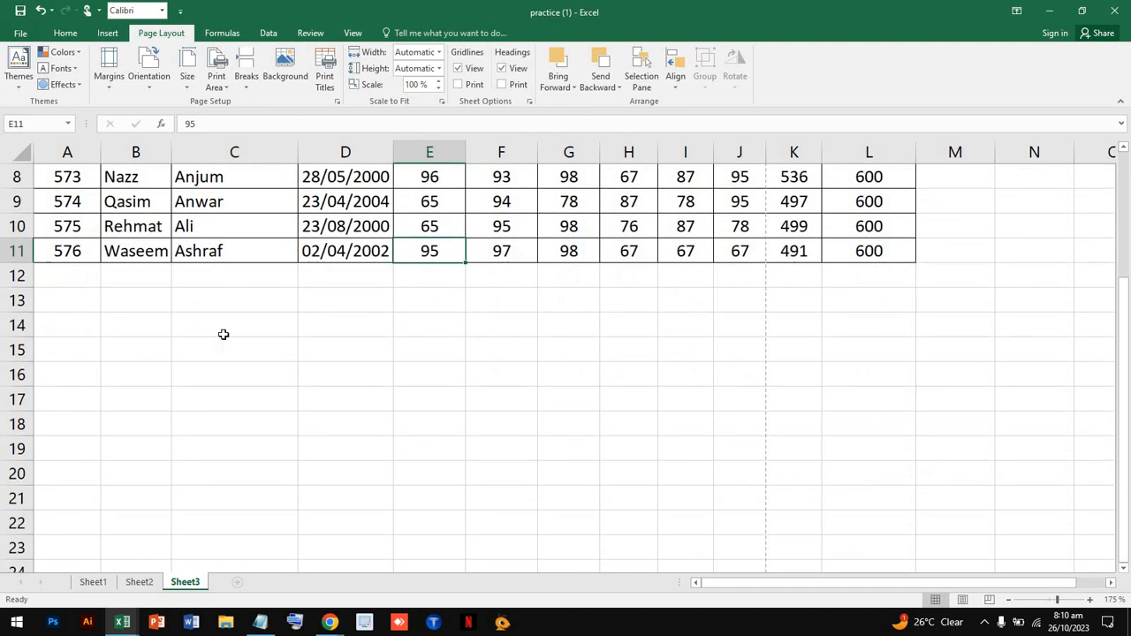
left_click(241, 341)
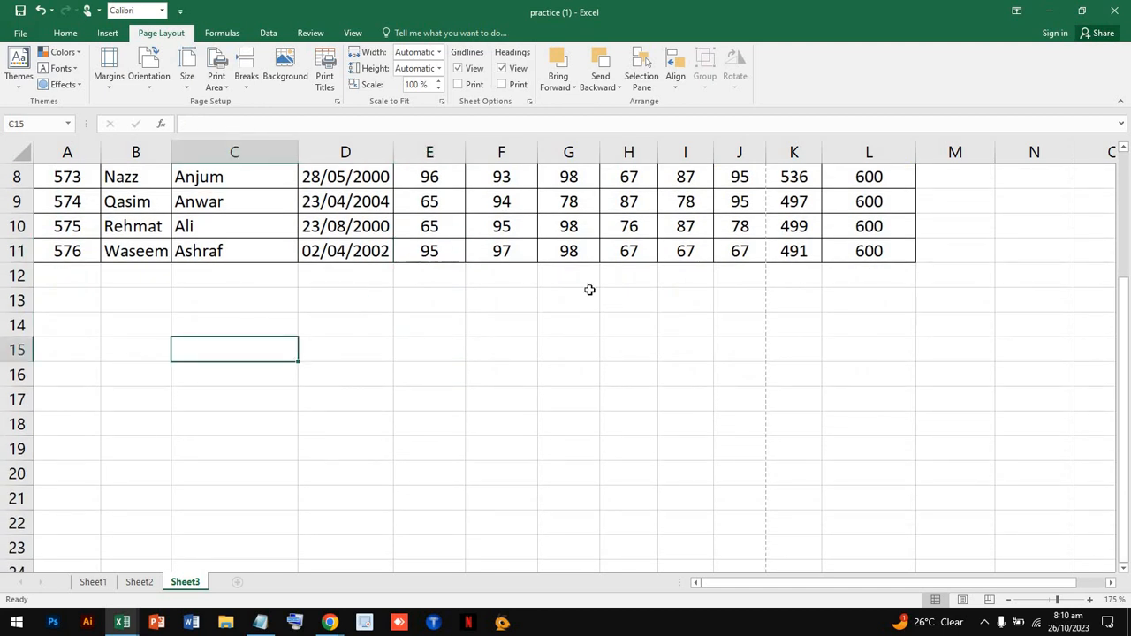
scroll(676, 283, "up", 3)
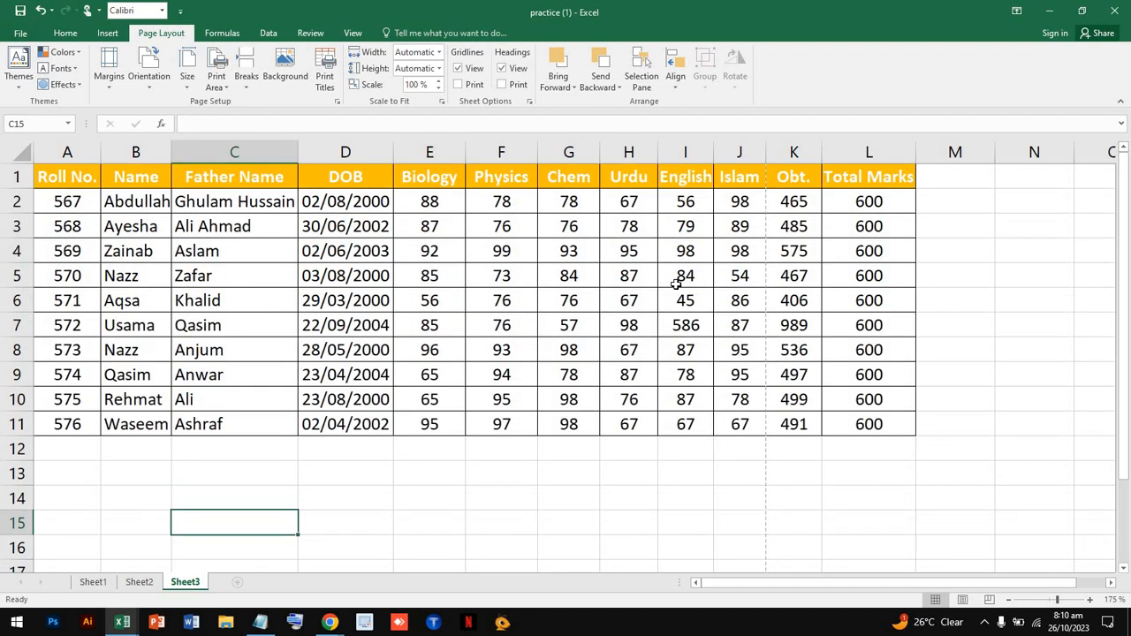
double_click(960, 253)
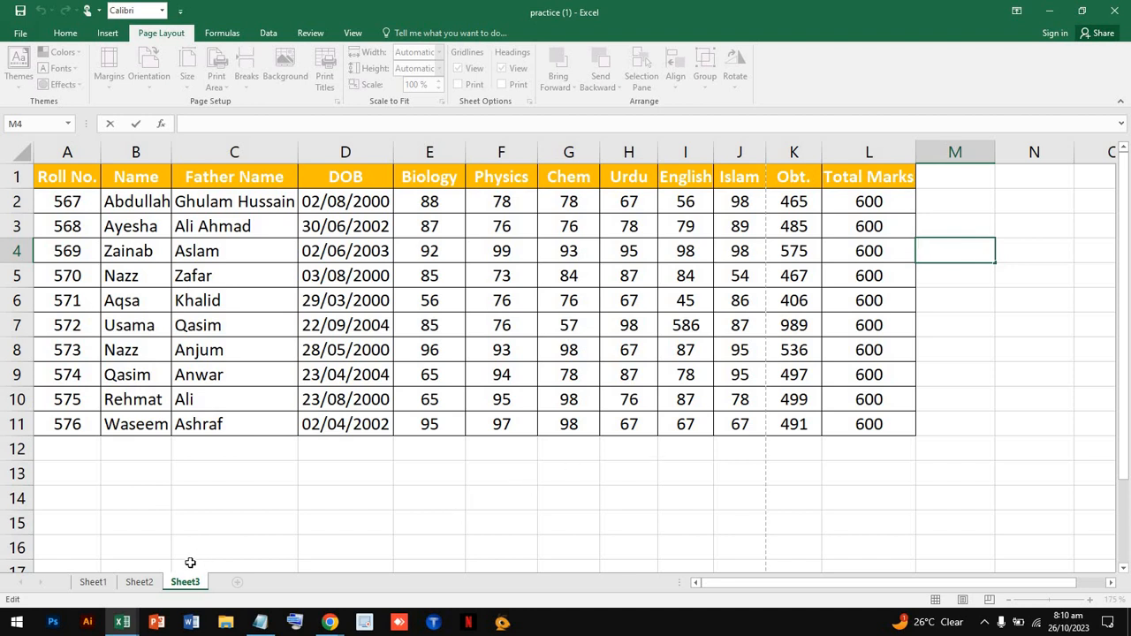
left_click(146, 584)
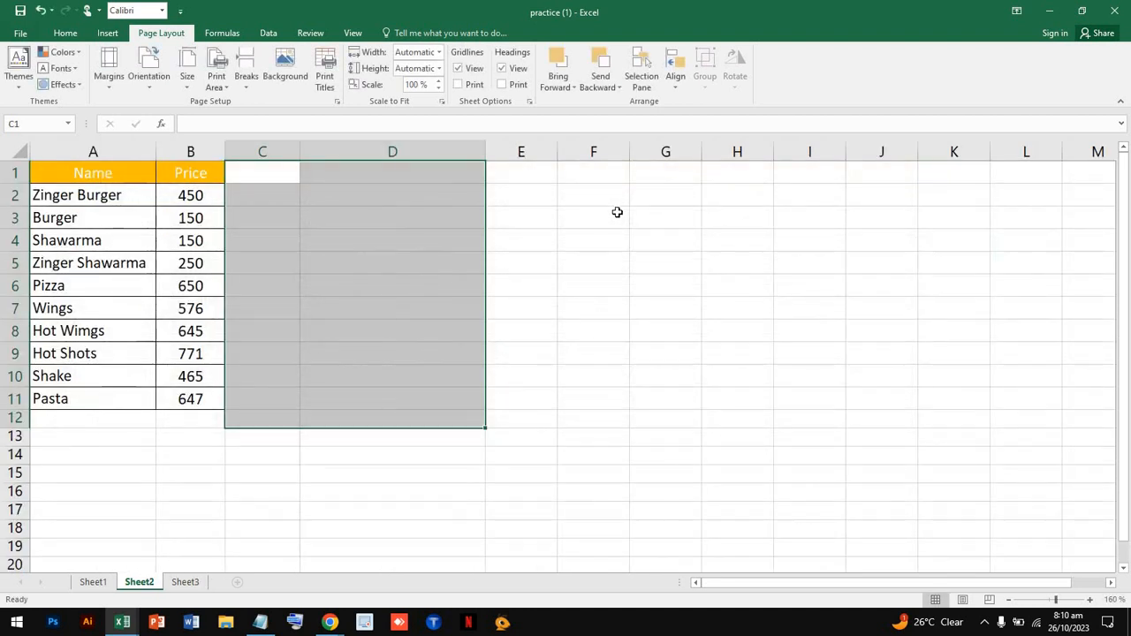
left_click(92, 587)
double_click(631, 282)
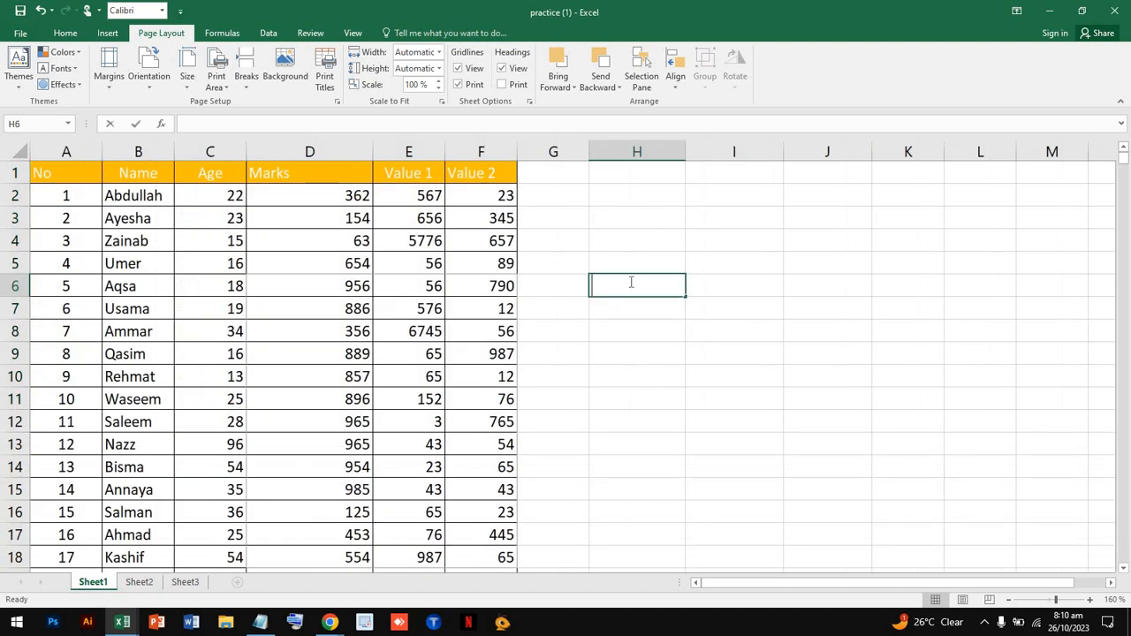
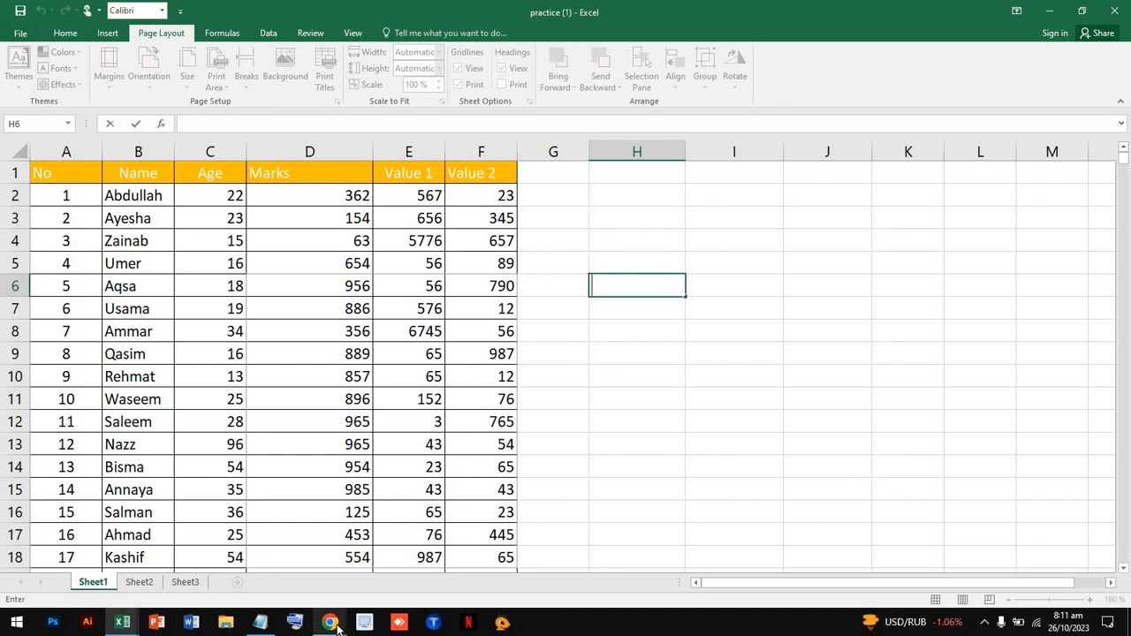
Step: Switch to the Google Meet call in Chrome and check the in-call messages
mouse_move(337, 626)
left_click(291, 552)
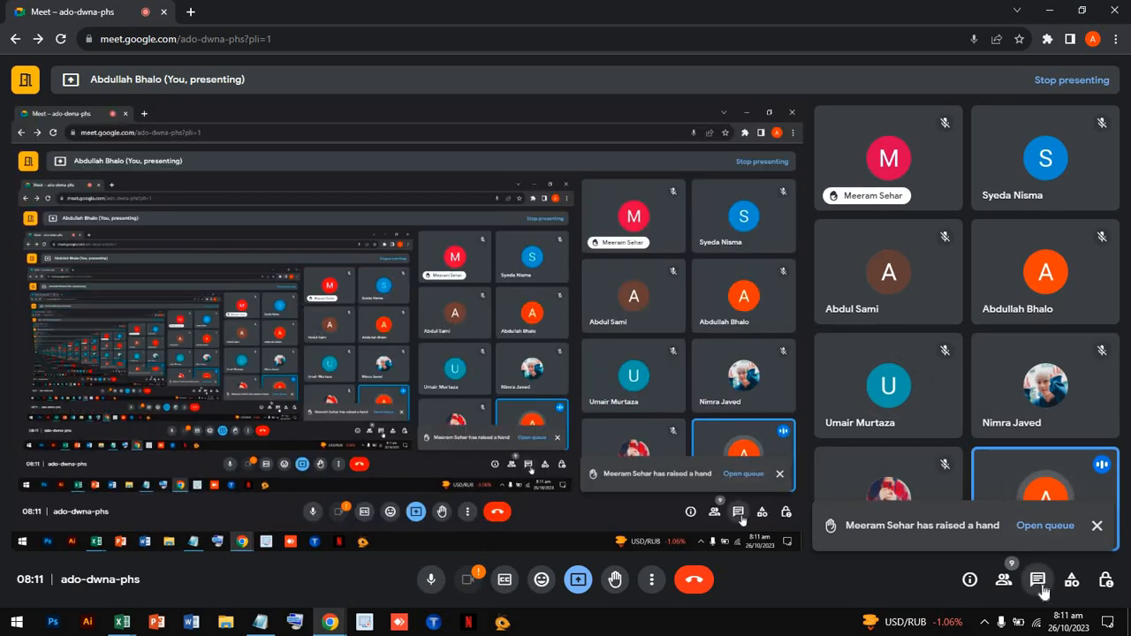
left_click(1041, 585)
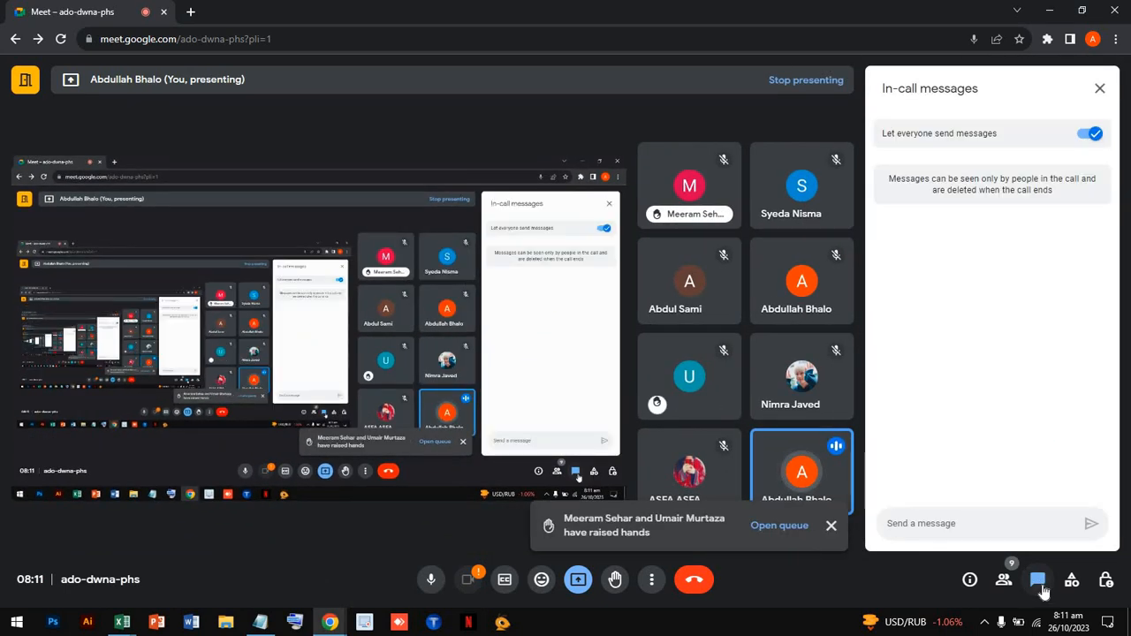
left_click(1039, 584)
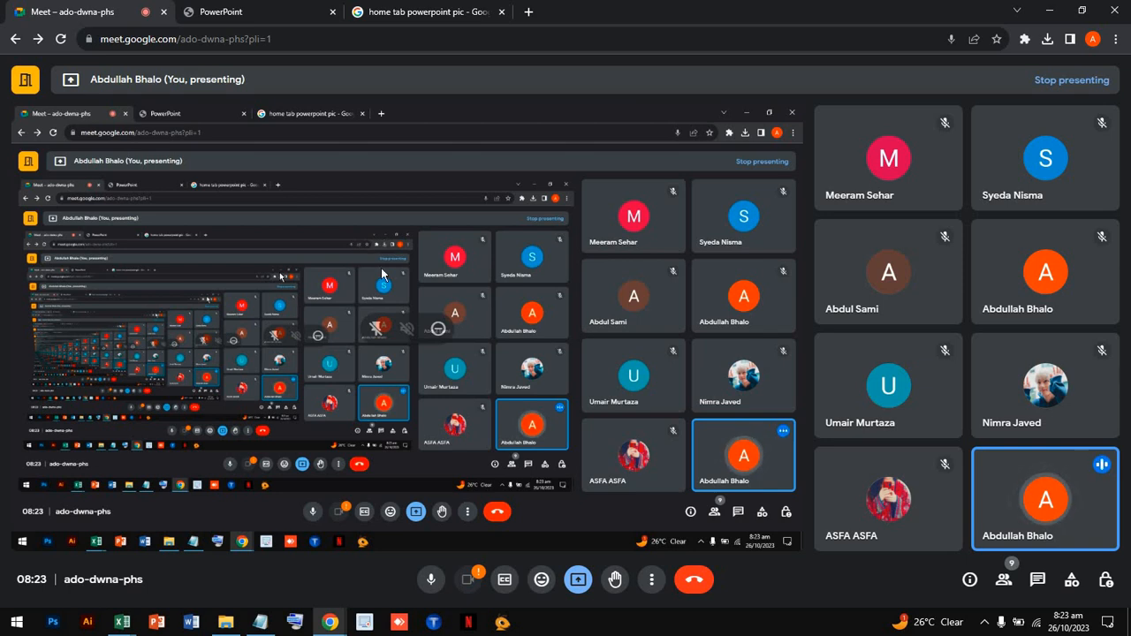
Step: Close the Screenshots folder window and switch back to the practice (1) workbook in Excel
left_click(225, 623)
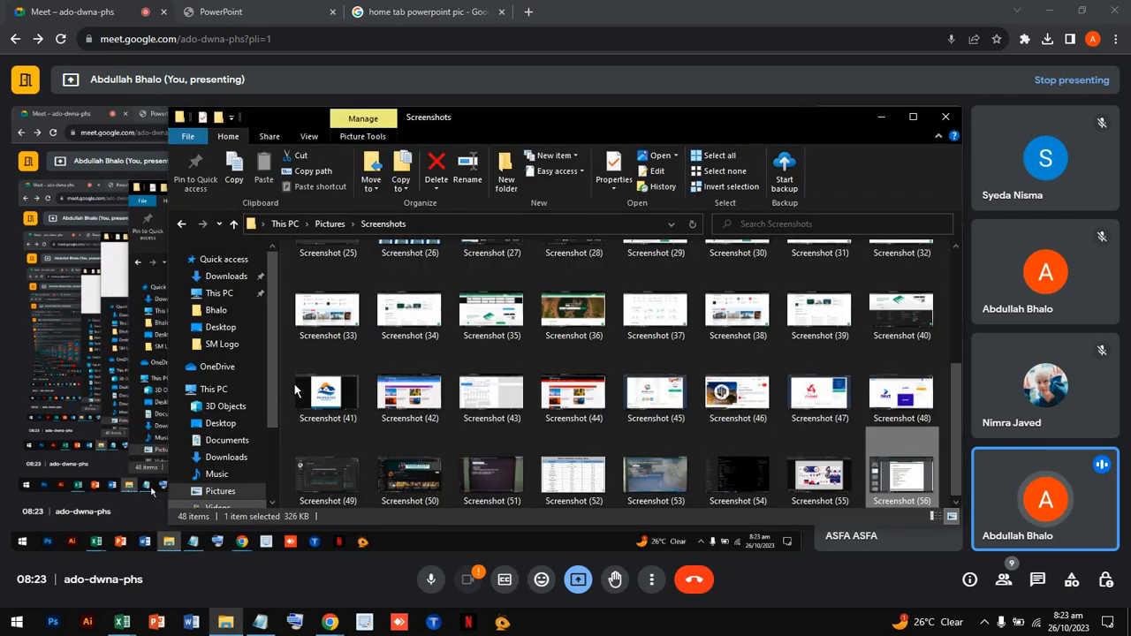
left_click(946, 116)
mouse_move(122, 622)
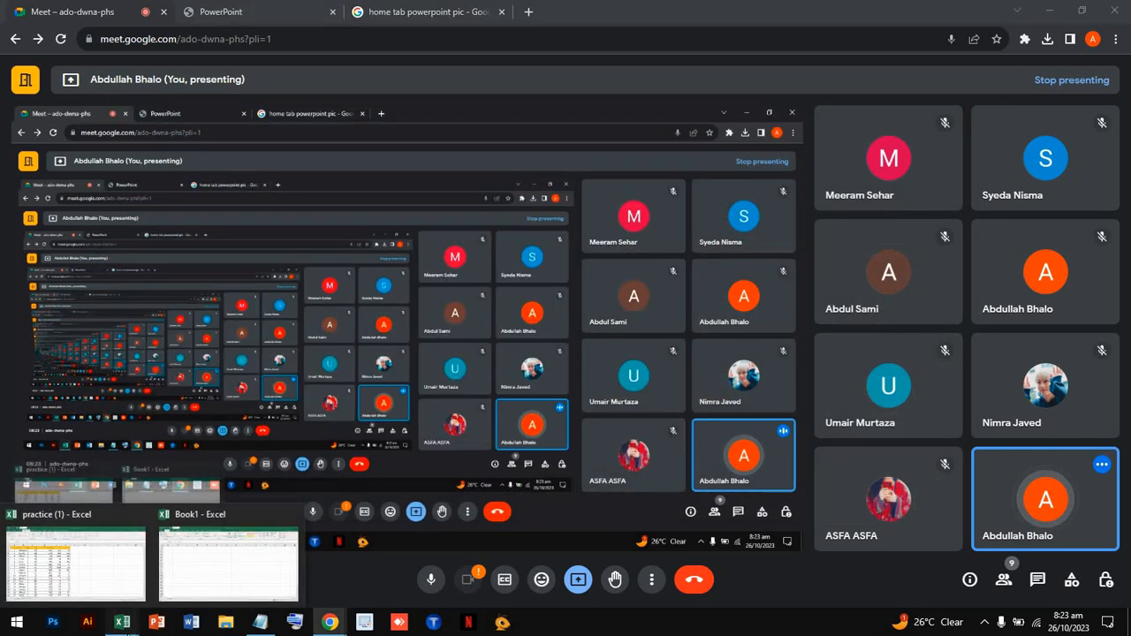
left_click(95, 559)
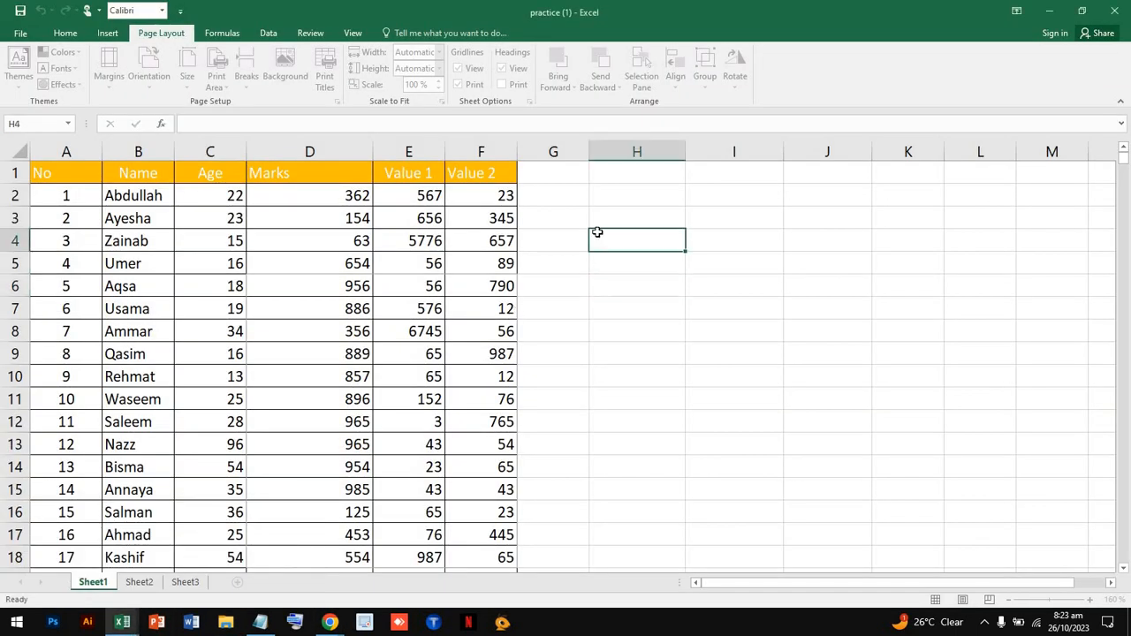
Step: Begin a formula in cell H4 with =sum and look through the suggested sum functions
double_click(607, 238)
type("=")
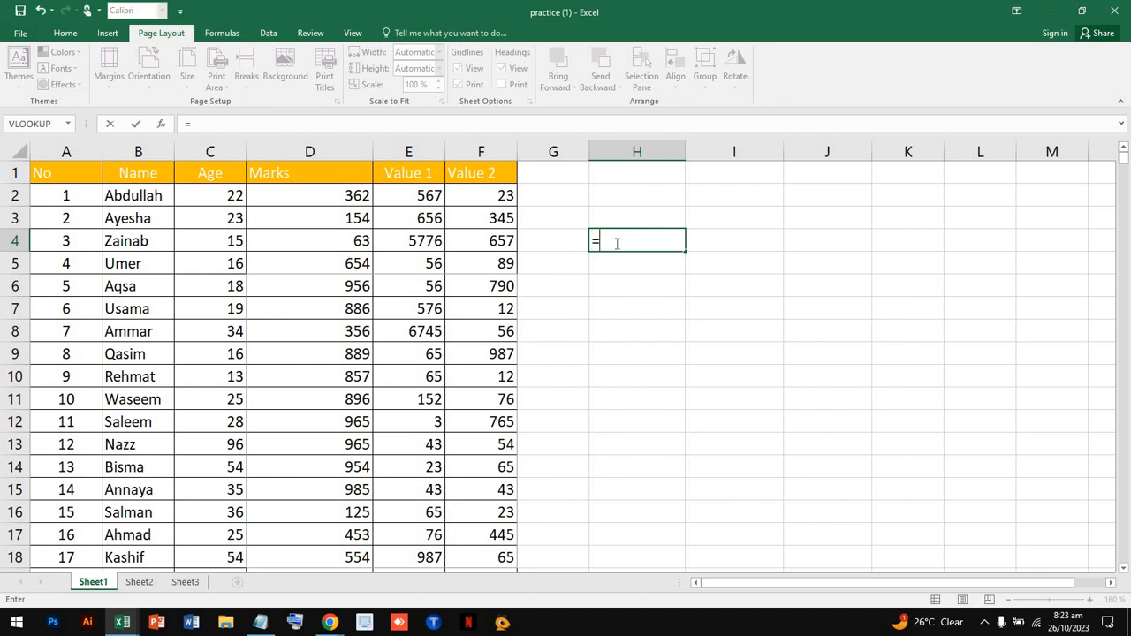
type("sum")
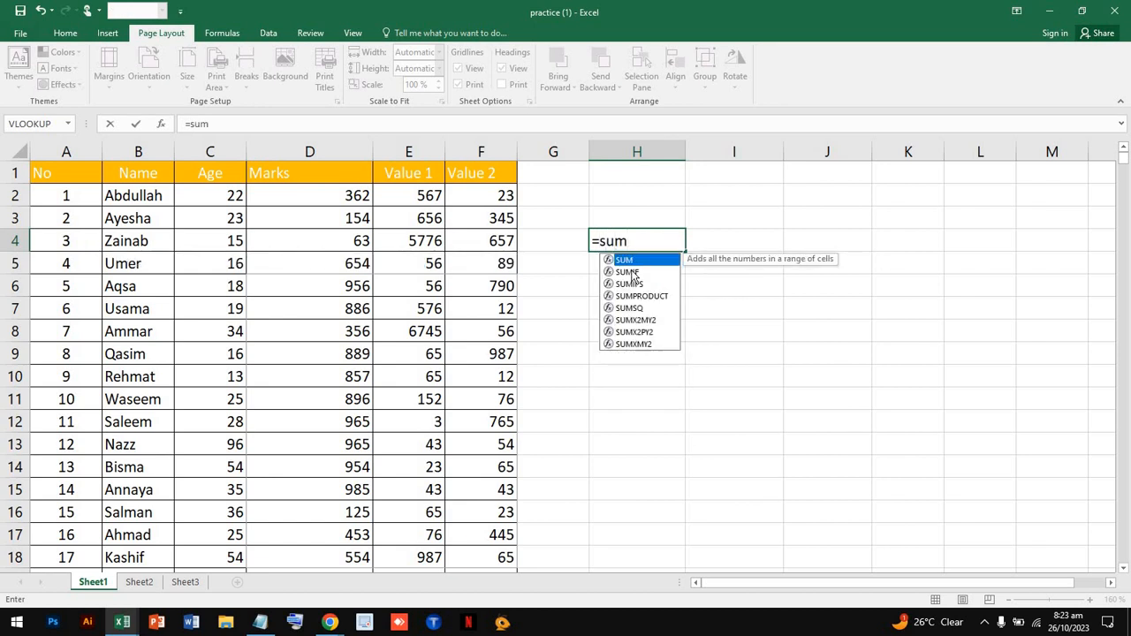
left_click(631, 272)
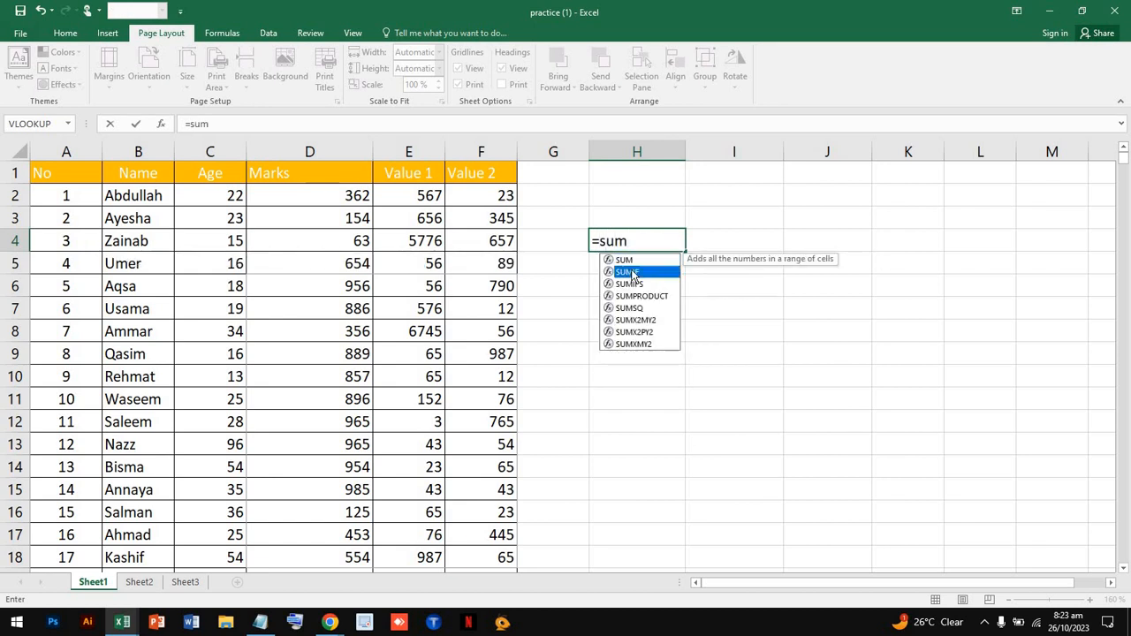
left_click(634, 263)
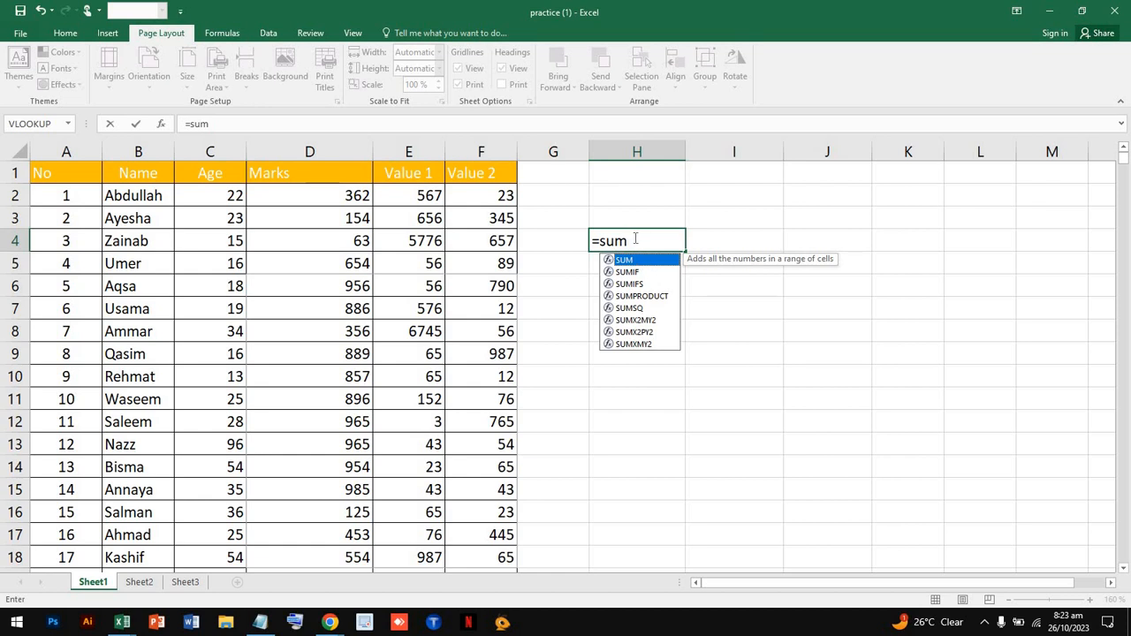
left_click(635, 239)
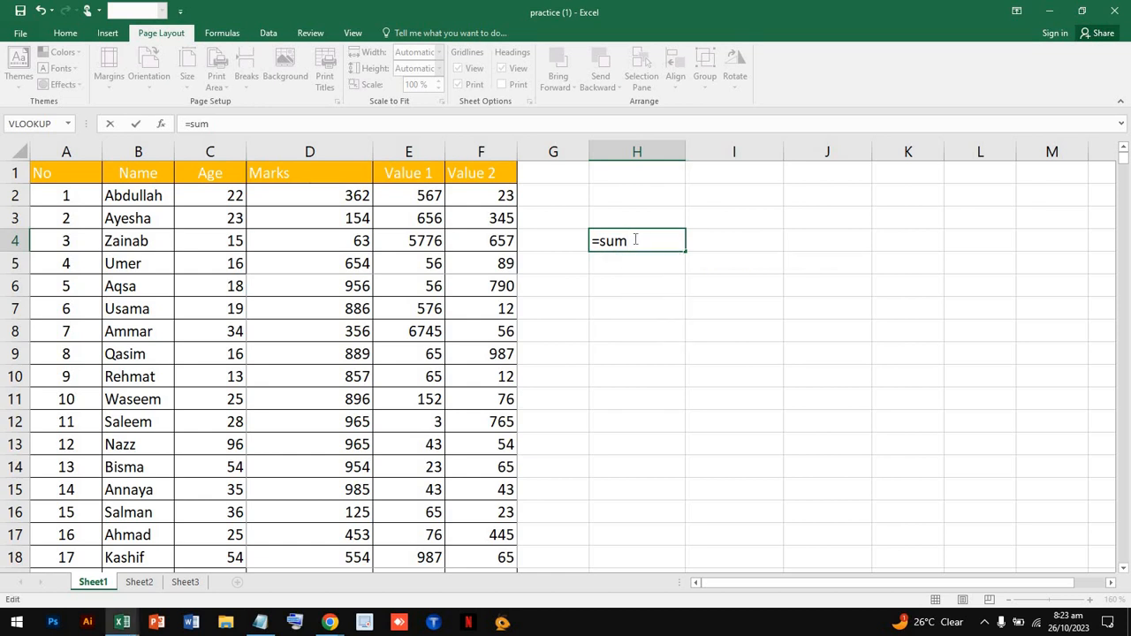
Step: Complete the SUM formula in cell H4 so that it totals the Value 2 range F4:F51
type("(")
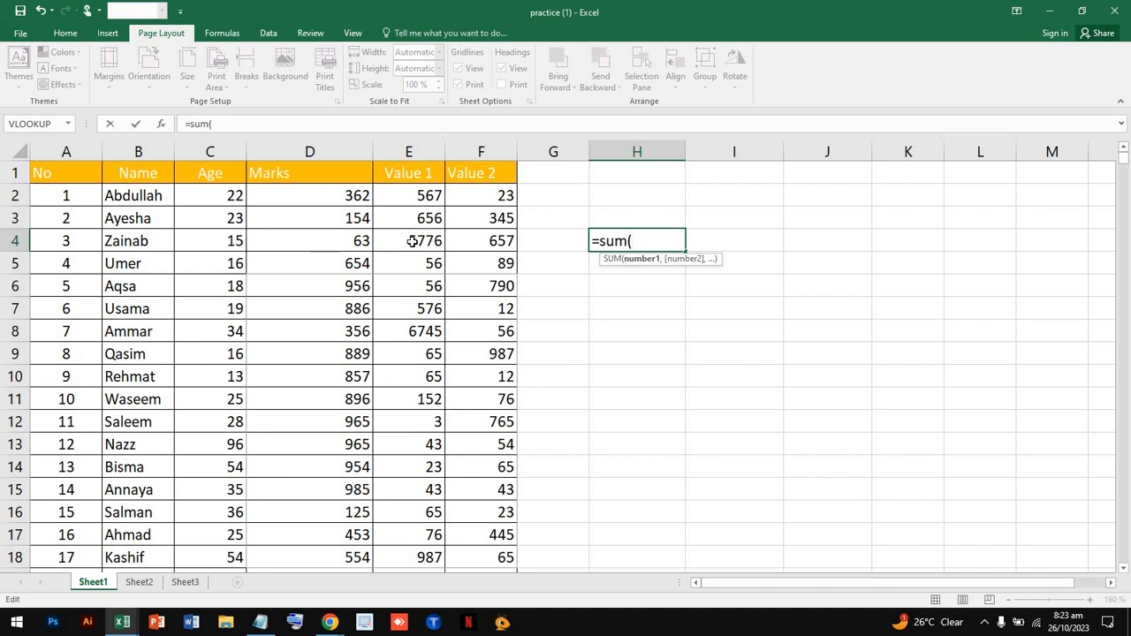
left_click_drag(412, 240, 475, 242)
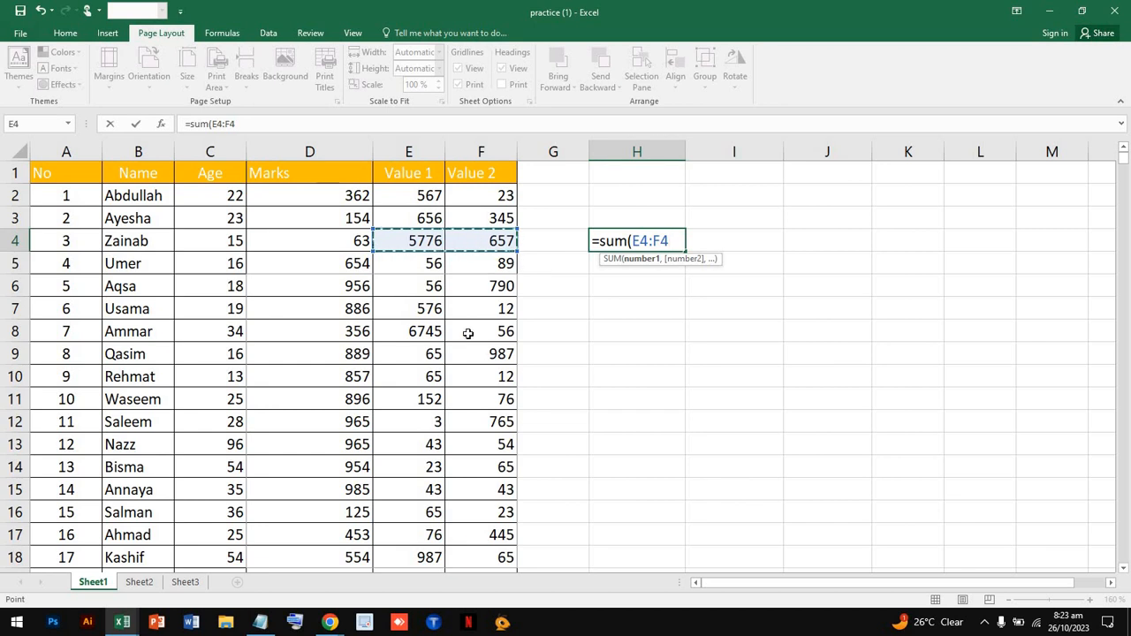
mouse_move(488, 196)
left_mouse_down()
mouse_move(492, 470)
mouse_move(505, 530)
mouse_move(483, 633)
mouse_move(483, 115)
mouse_move(496, 197)
left_mouse_up()
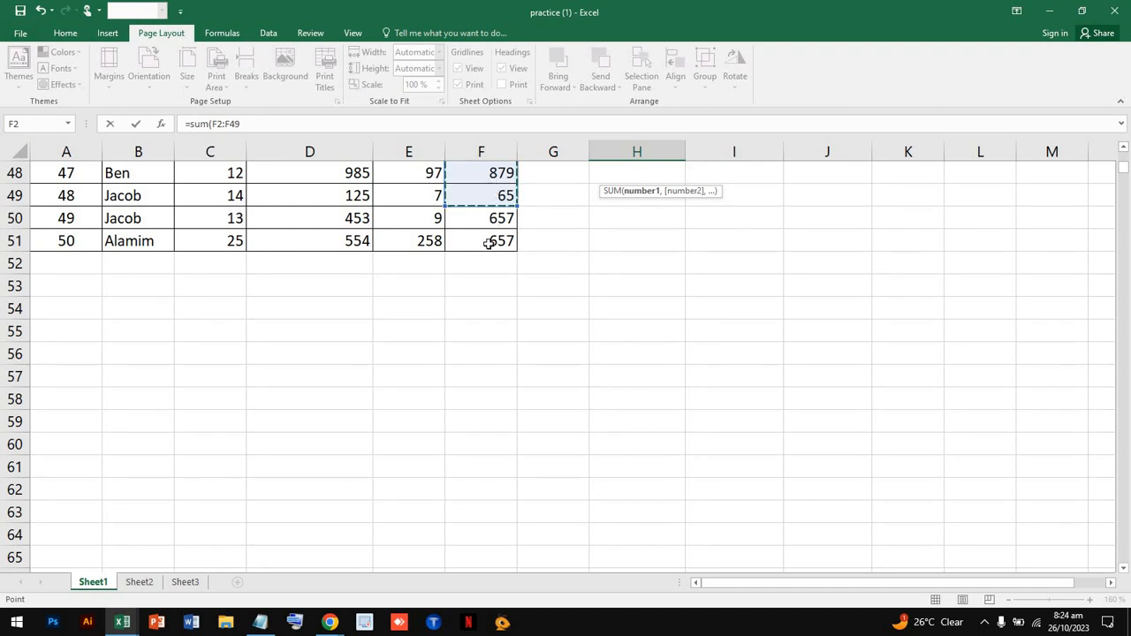
left_click_drag(487, 207, 485, 244)
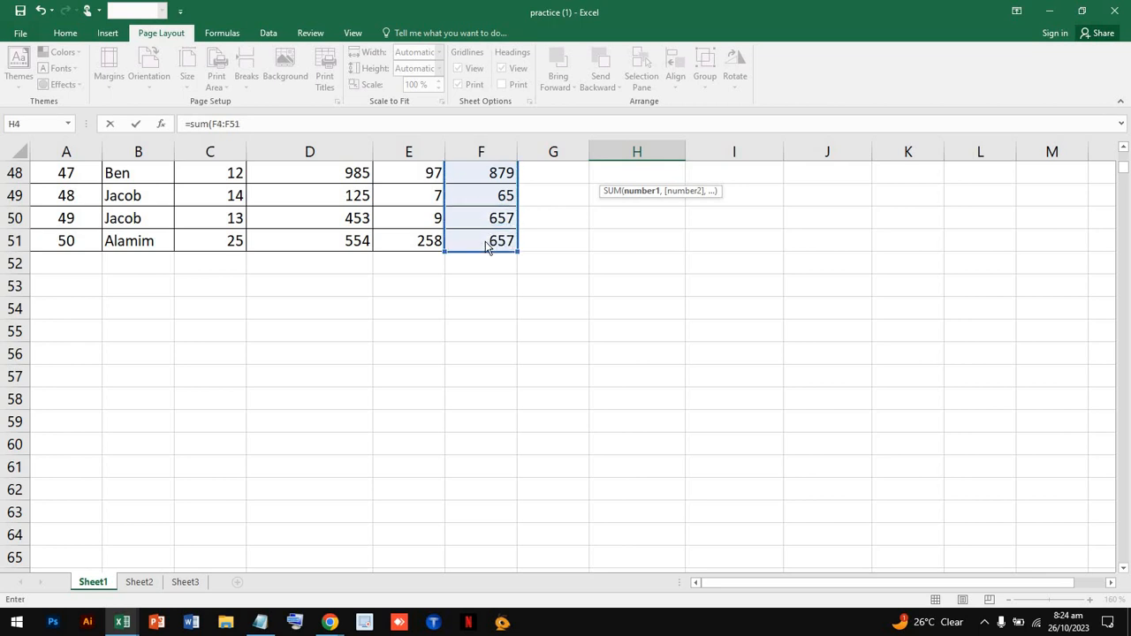
scroll(585, 256, "up", 3)
scroll(585, 257, "up", 12)
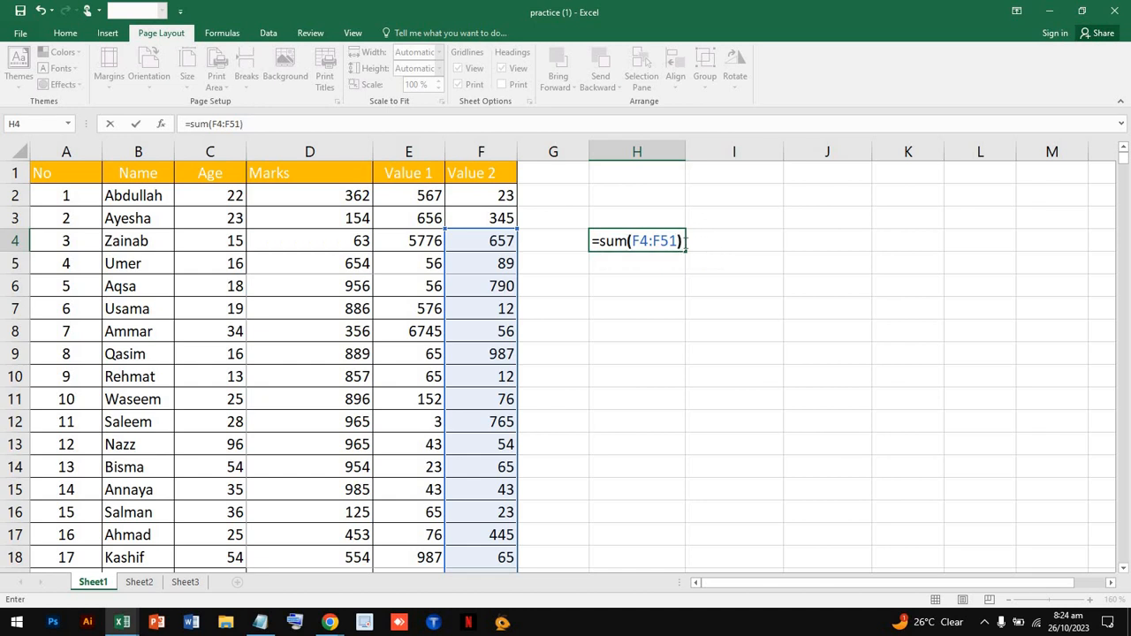
key("Return")
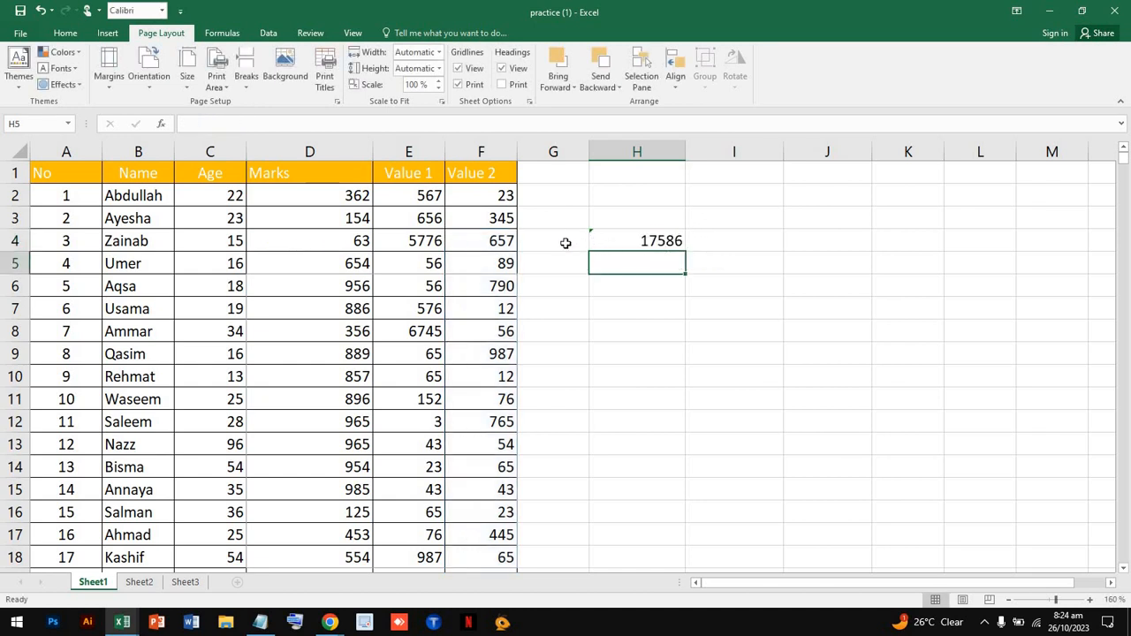
Step: Enter the label Sum in cell G4, beside the total
double_click(566, 244)
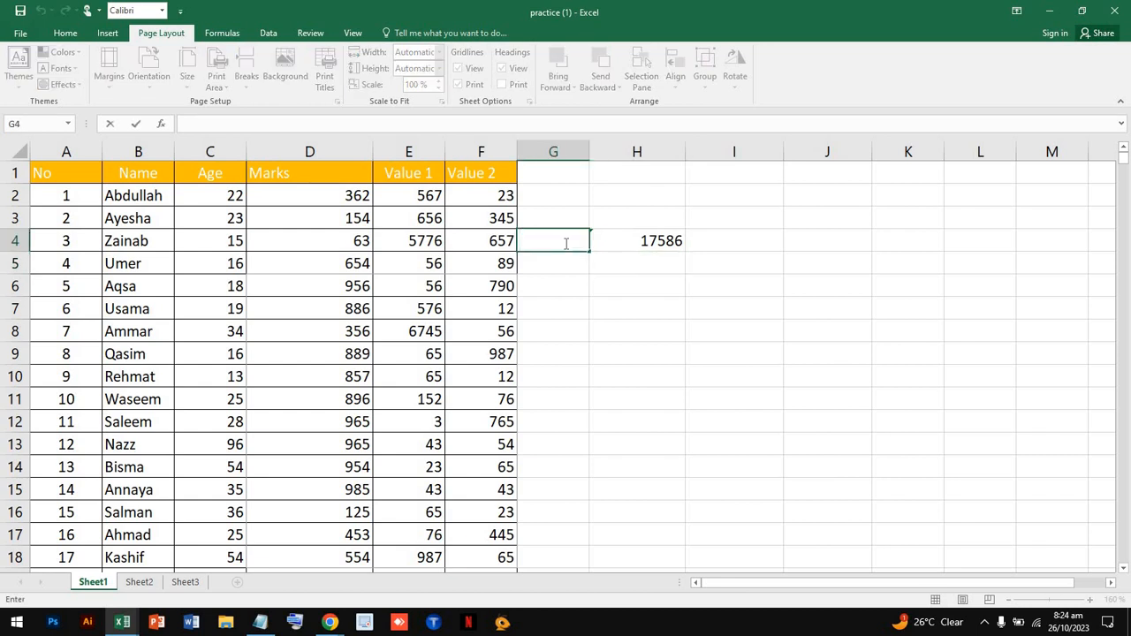
type("Sum")
Step: Switch to the Google Meet call in Chrome to toggle the microphone, and return to the practice (1) workbook
mouse_move(329, 622)
left_click(234, 552)
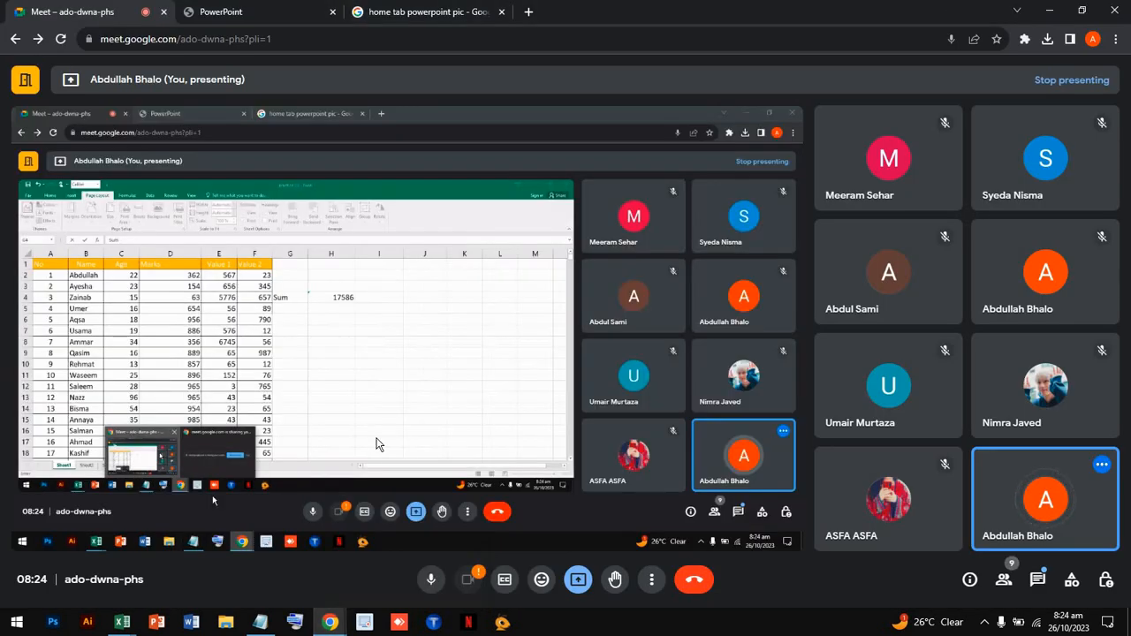
left_click(432, 581)
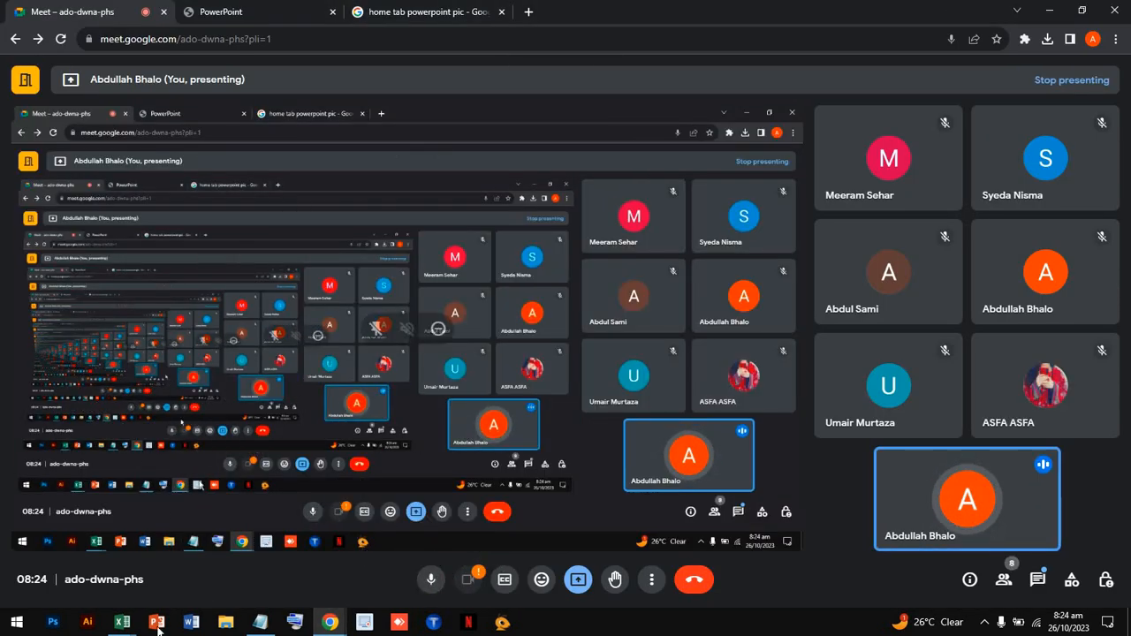
mouse_move(123, 629)
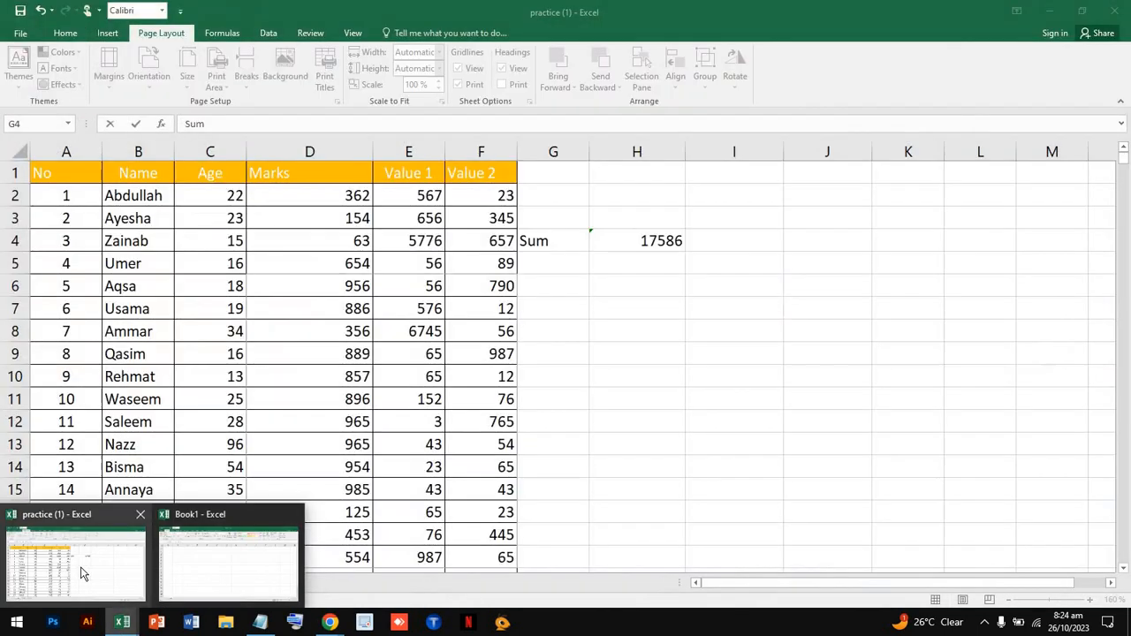
left_click(81, 575)
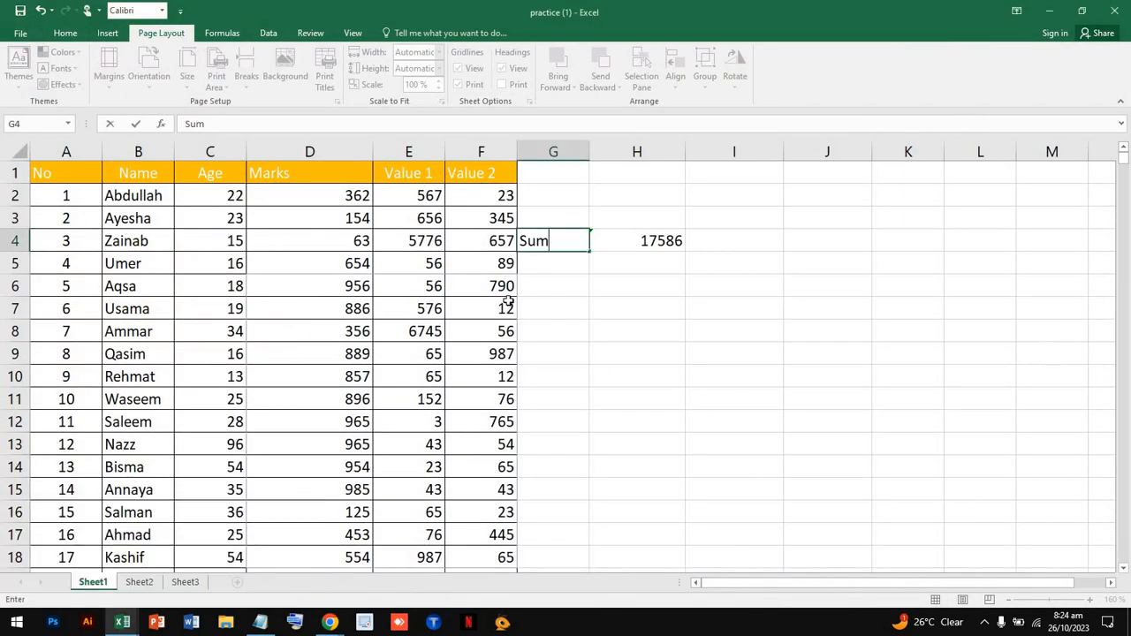
Step: Enter the label Difference in cell G5 and widen column G to fit it
left_click(569, 265)
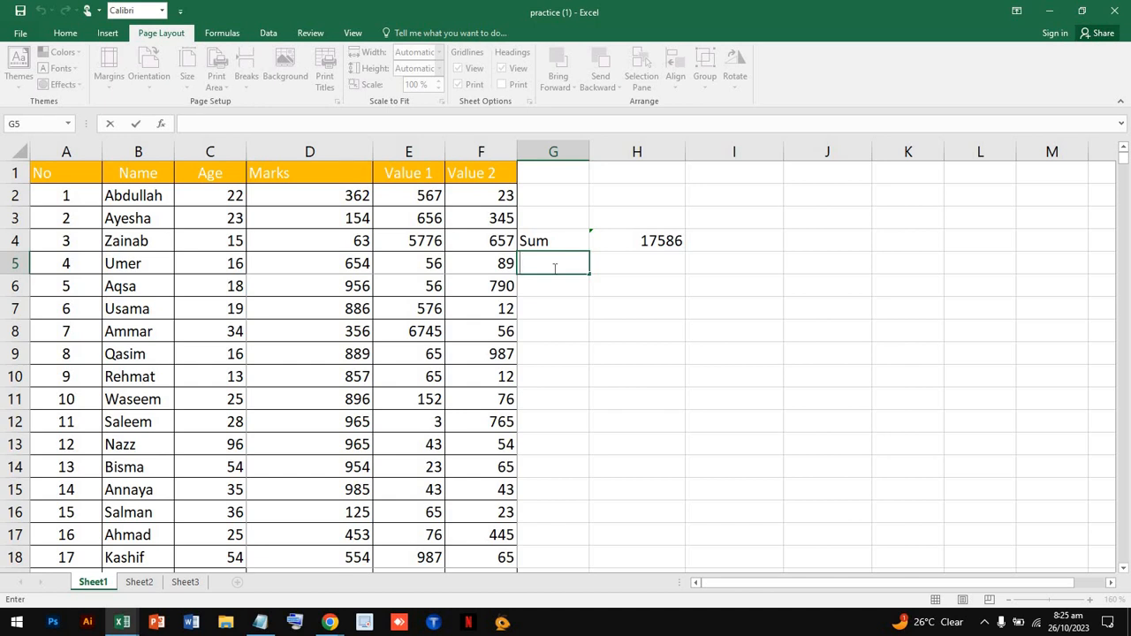
type("Difference")
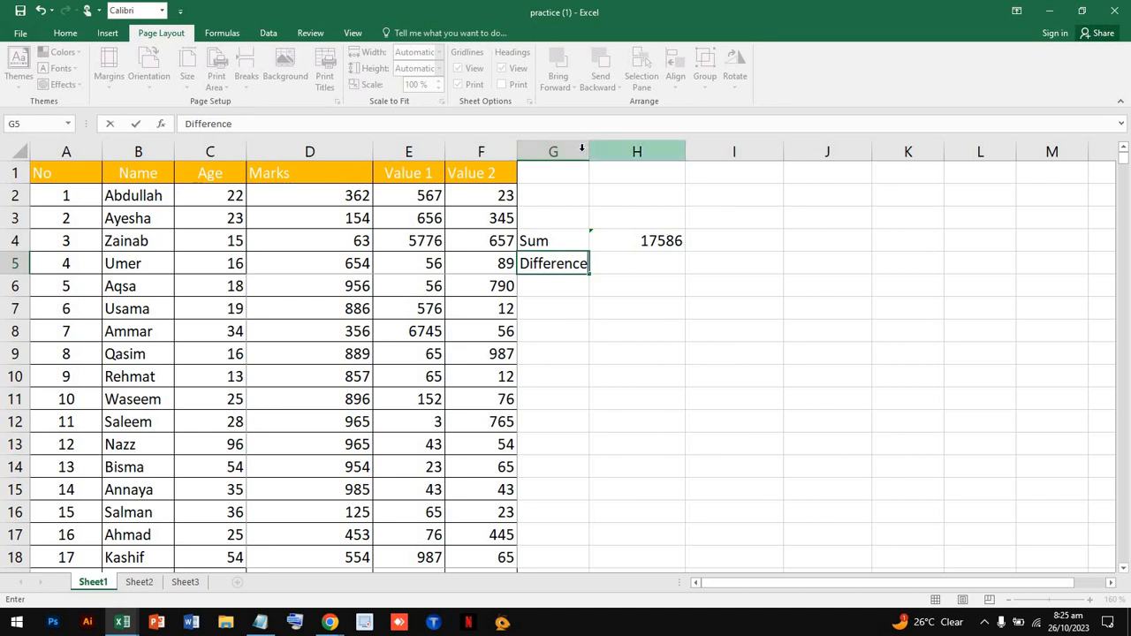
left_click_drag(591, 153, 617, 152)
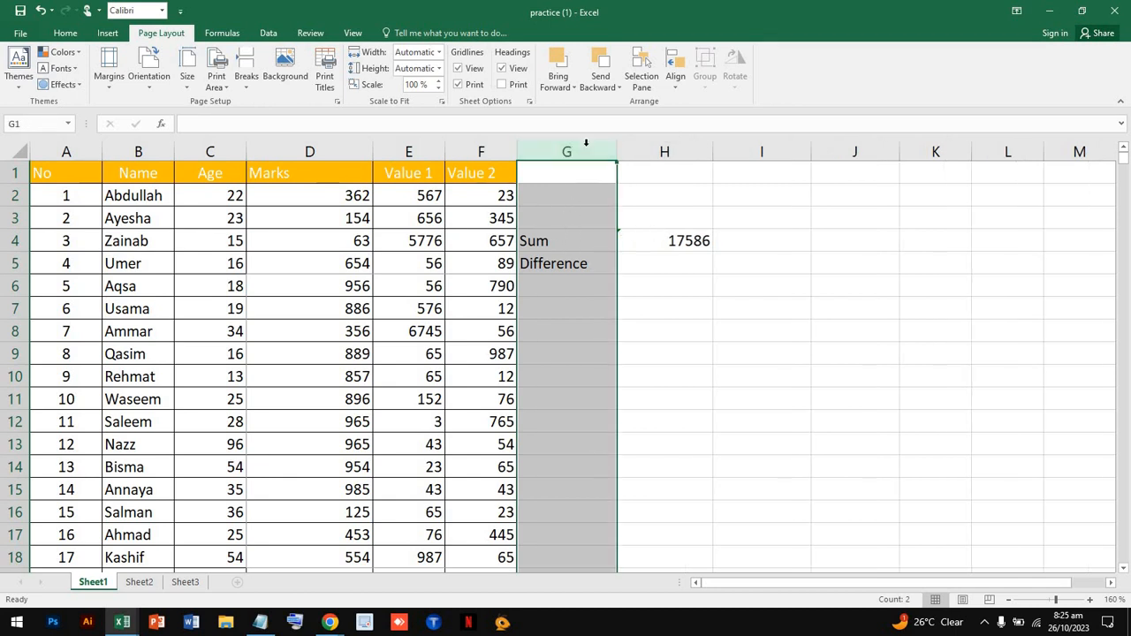
Step: Move columns G and H, holding the labels and the total, one column over into H and I
left_click_drag(586, 169, 676, 290)
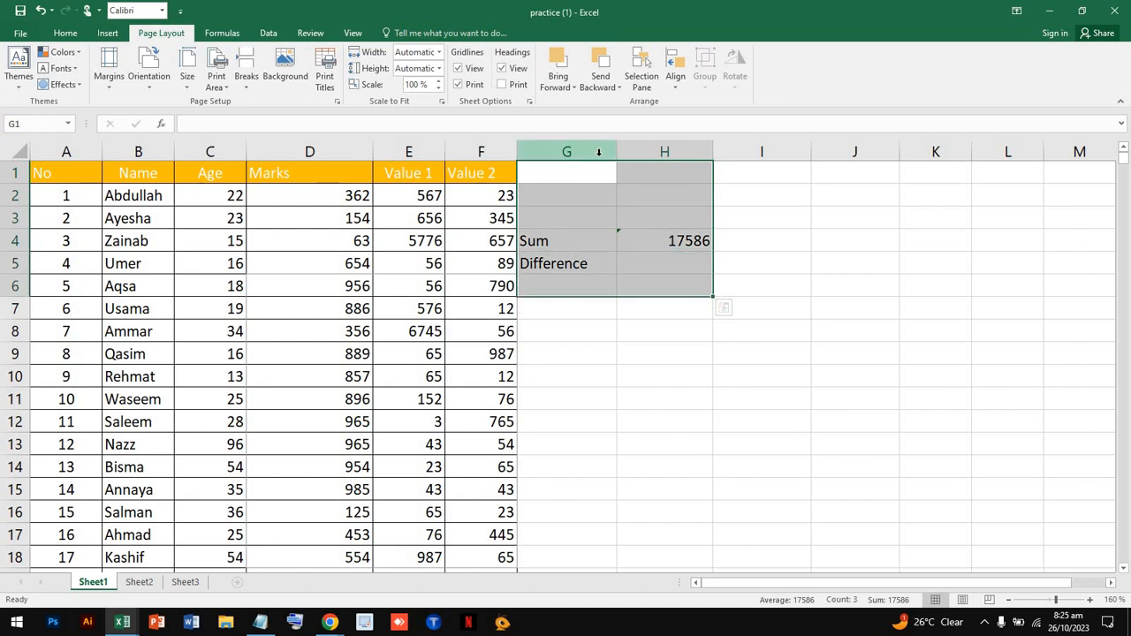
left_click_drag(601, 152, 722, 177)
Step: Apply the Accent5 cell style and bold formatting to the label range H4:H14
left_click(669, 244)
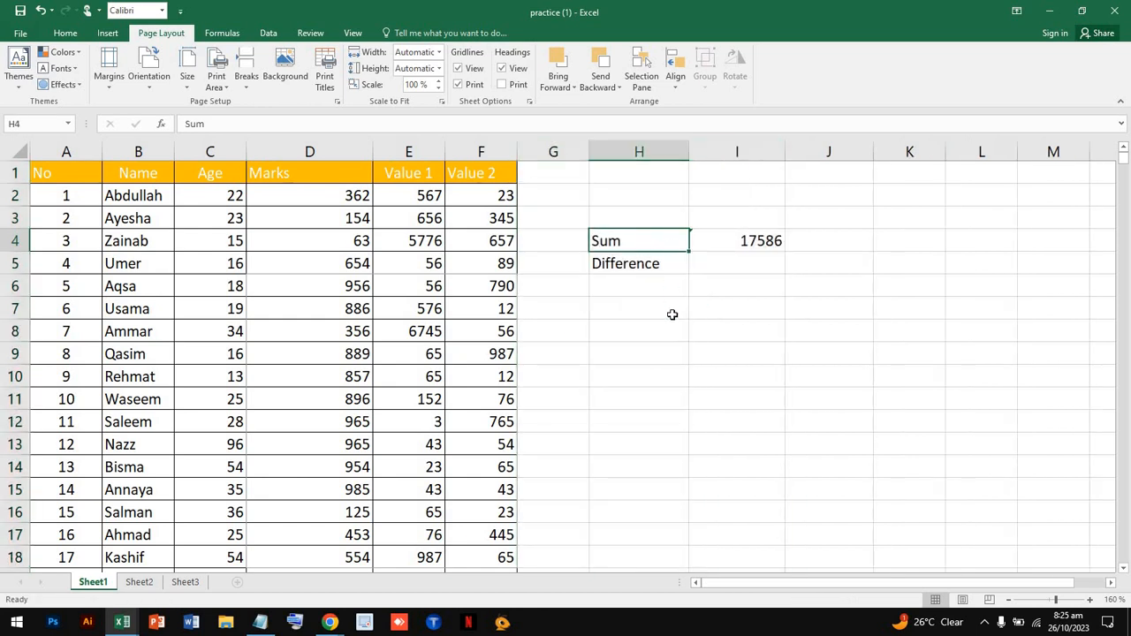
left_click_drag(672, 314, 674, 457)
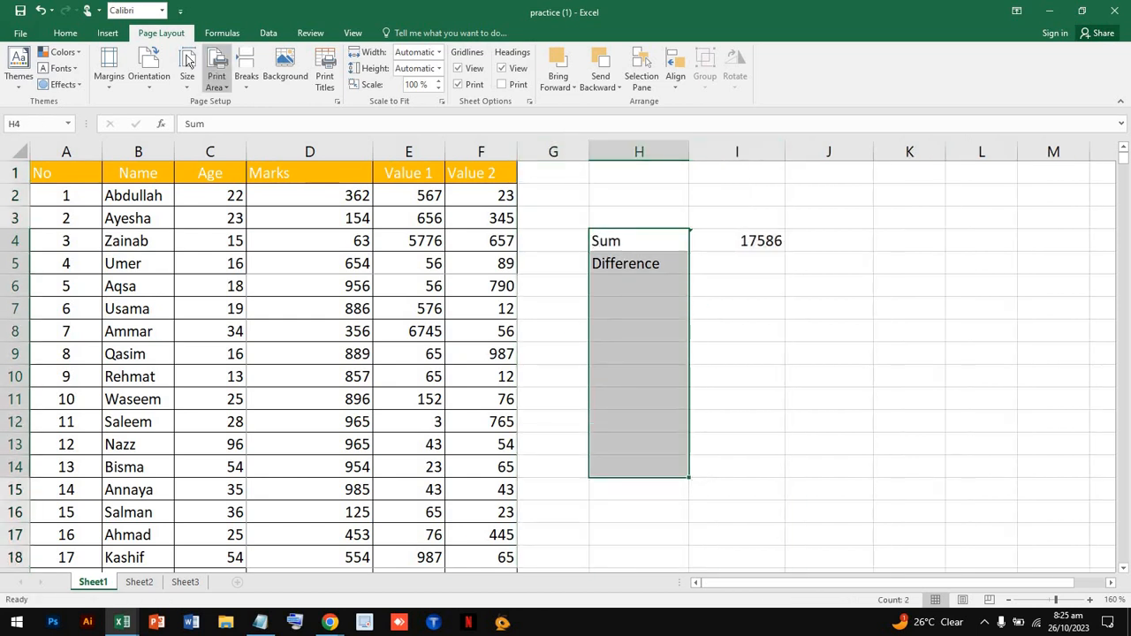
left_click(107, 33)
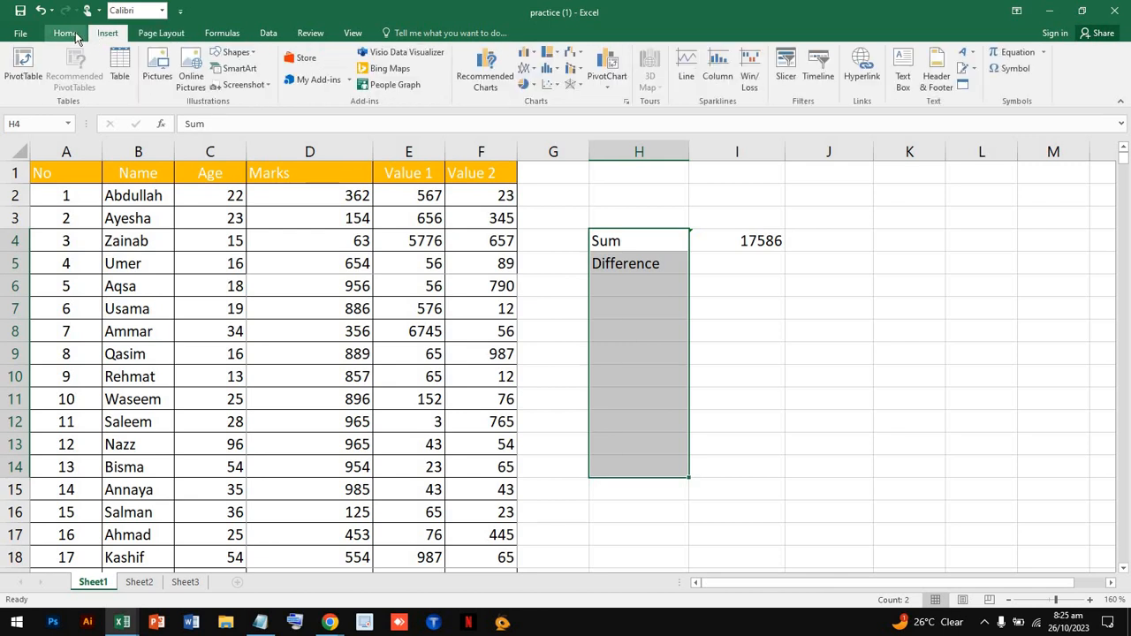
left_click(67, 34)
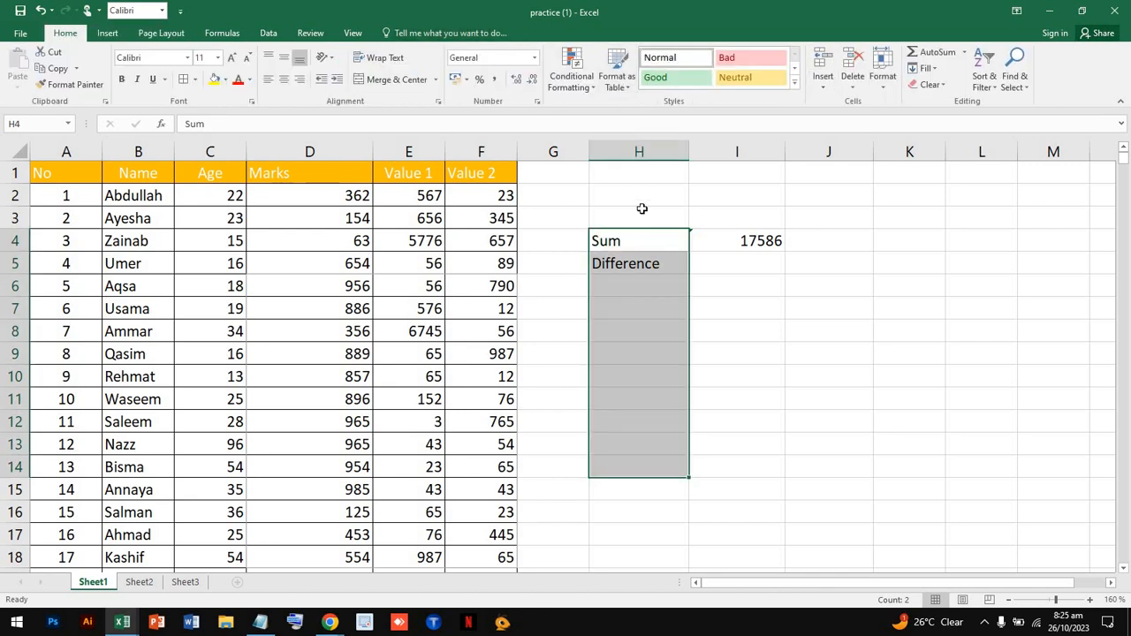
left_click(793, 82)
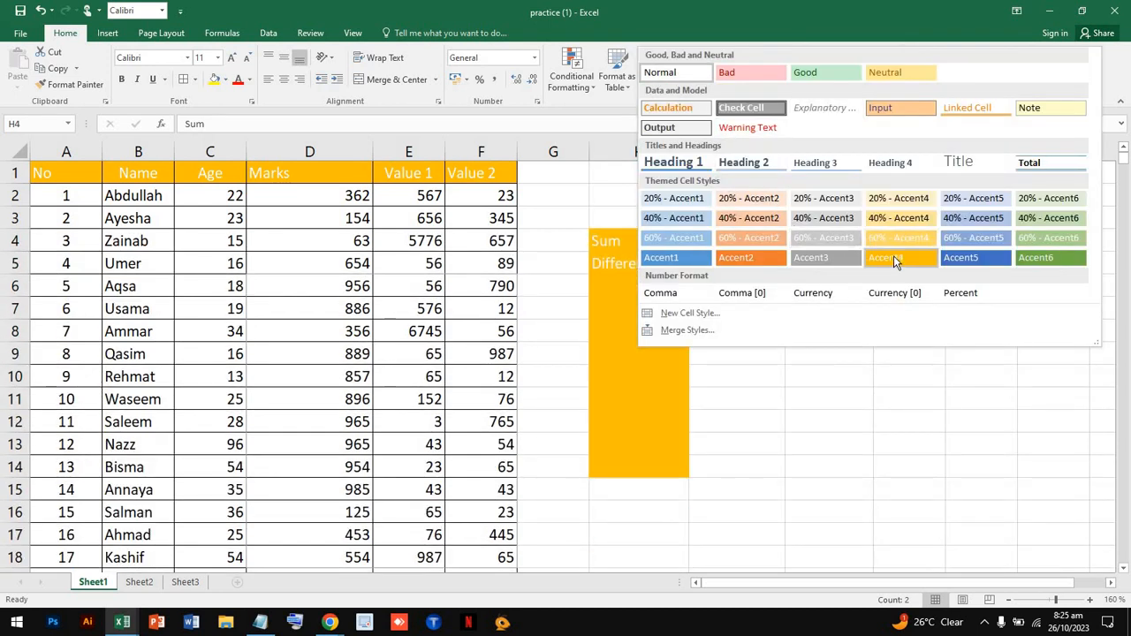
left_click(985, 256)
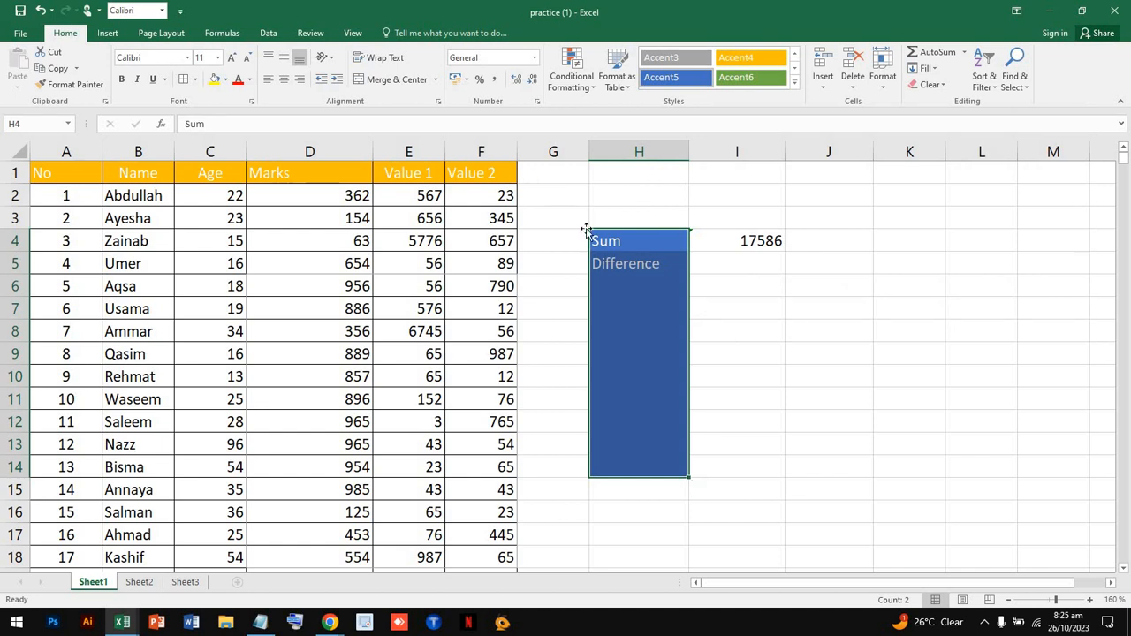
key("ctrl+b")
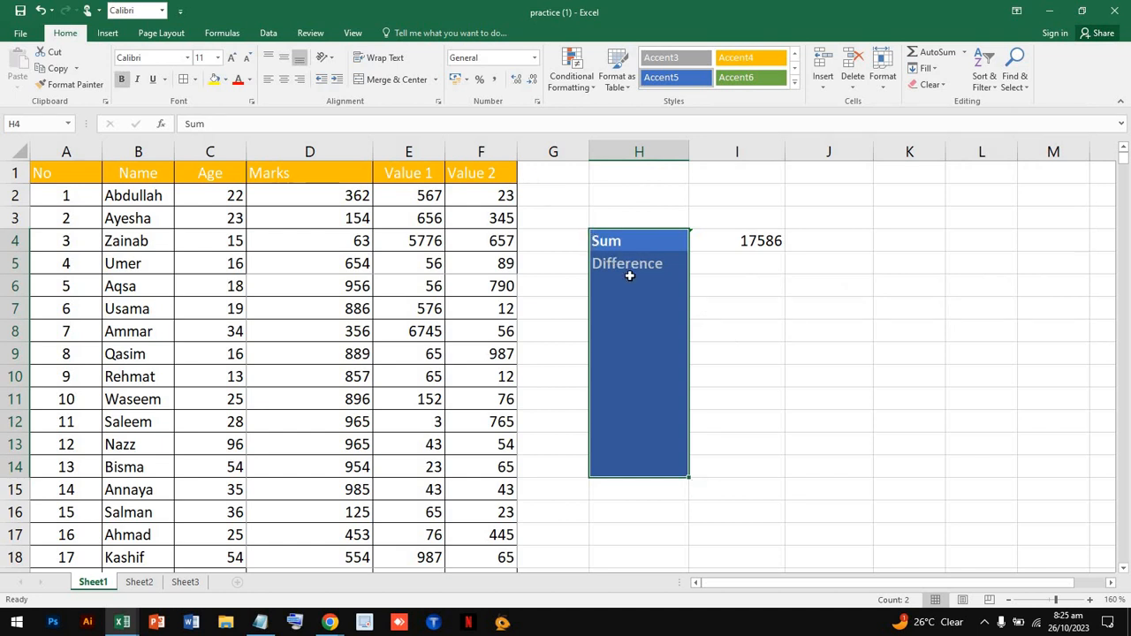
Step: Enter the formula =E4-F4 in cell I5, beside the Difference label
left_click(634, 265)
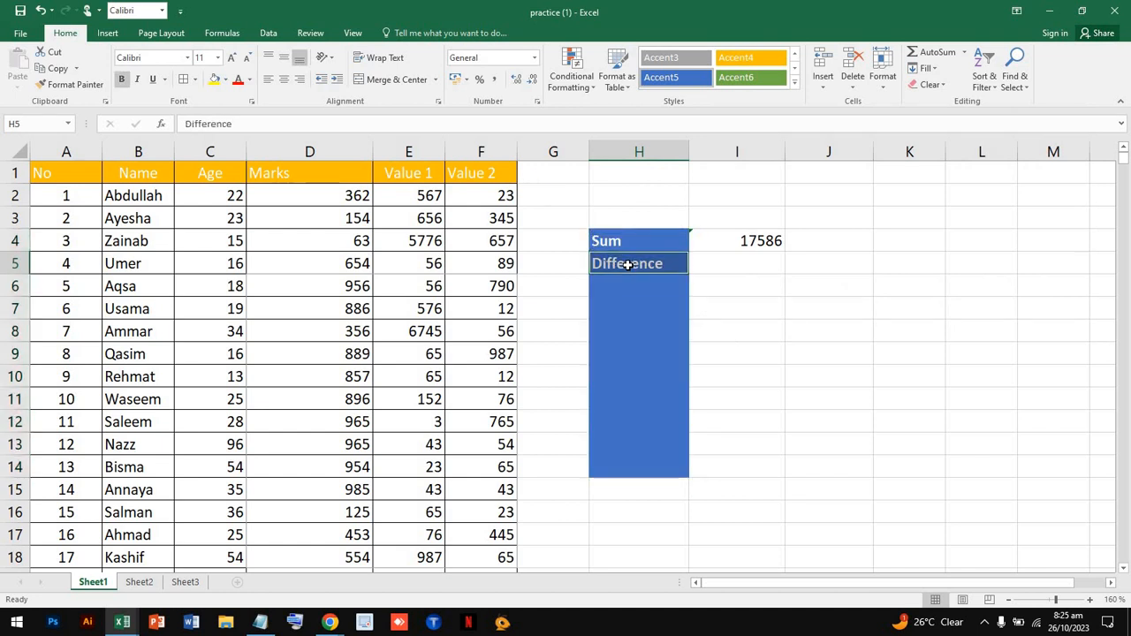
left_click(637, 291)
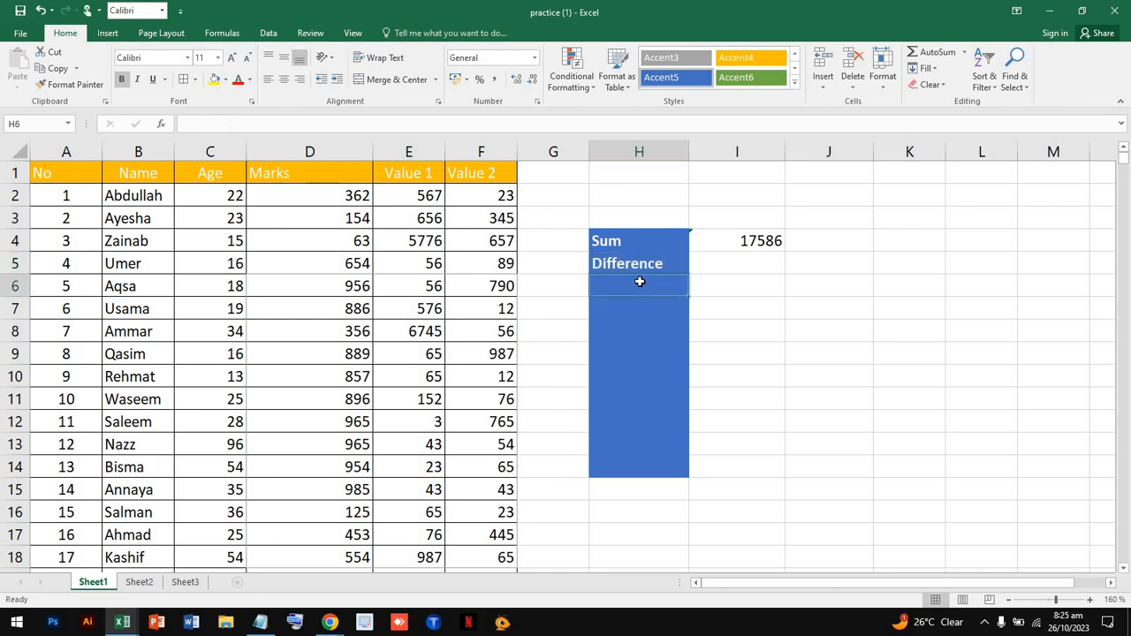
left_click(775, 242)
left_click(747, 260)
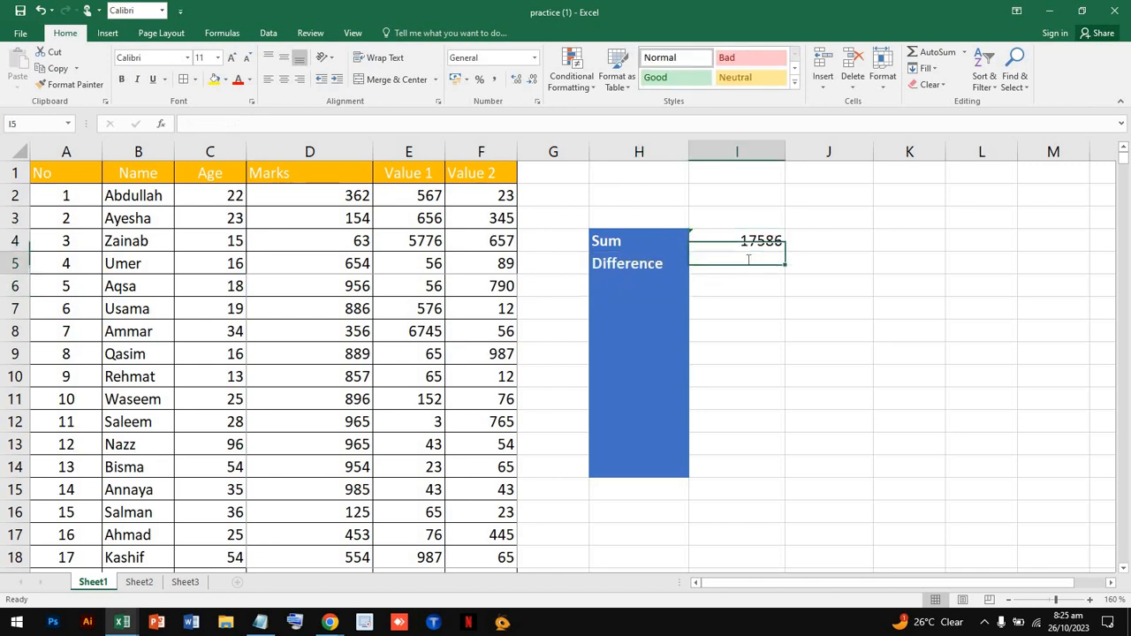
double_click(748, 264)
type("=")
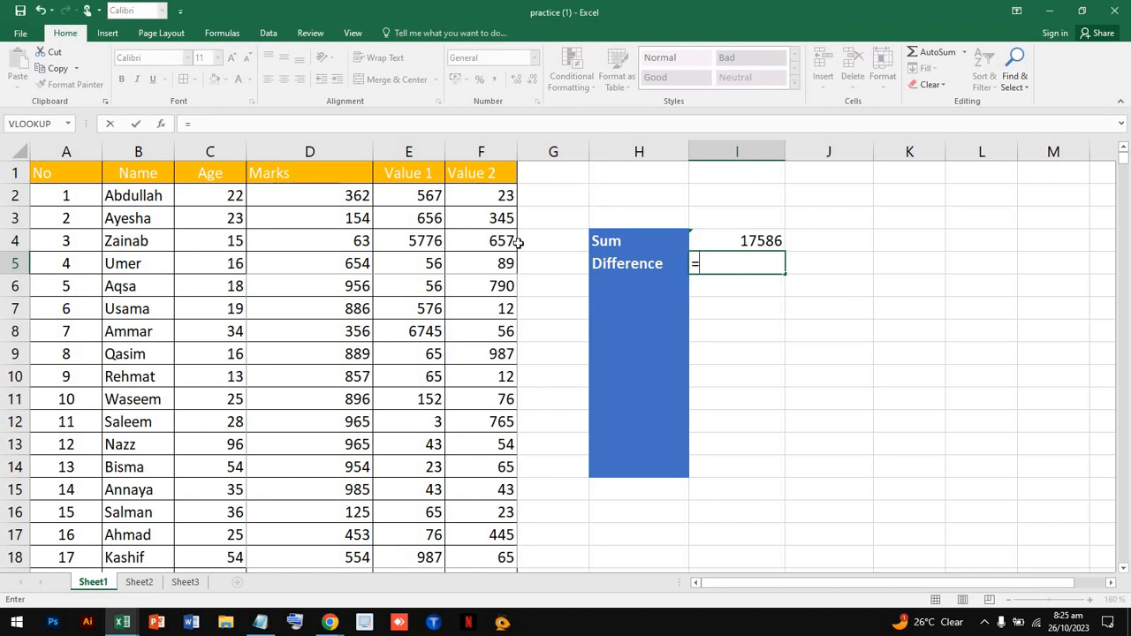
left_click(419, 242)
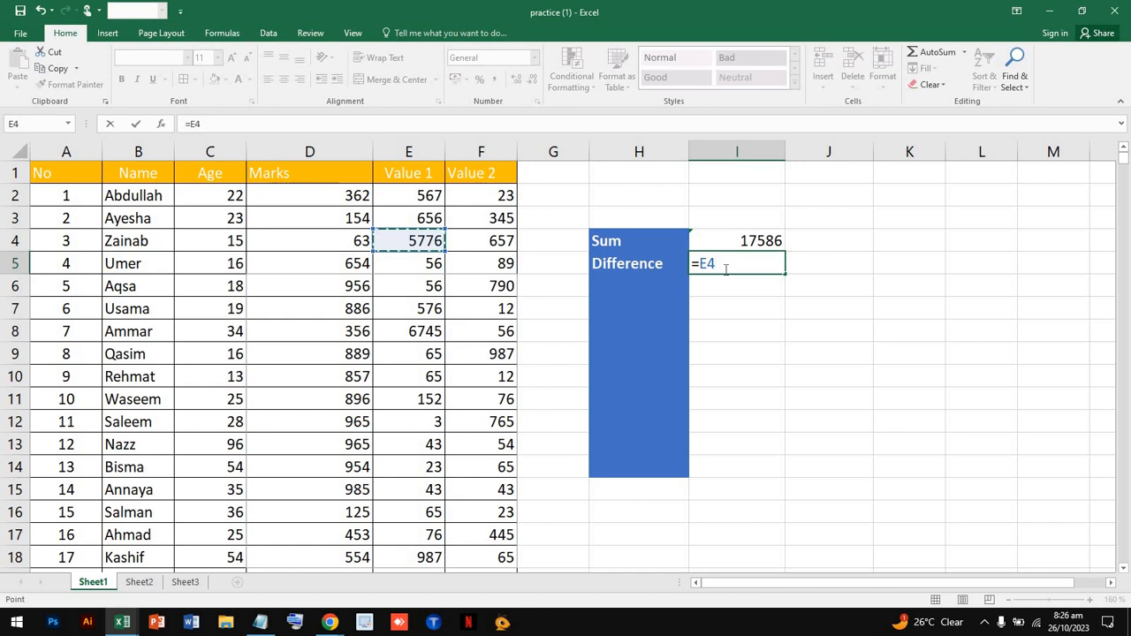
type("-")
left_click(477, 241)
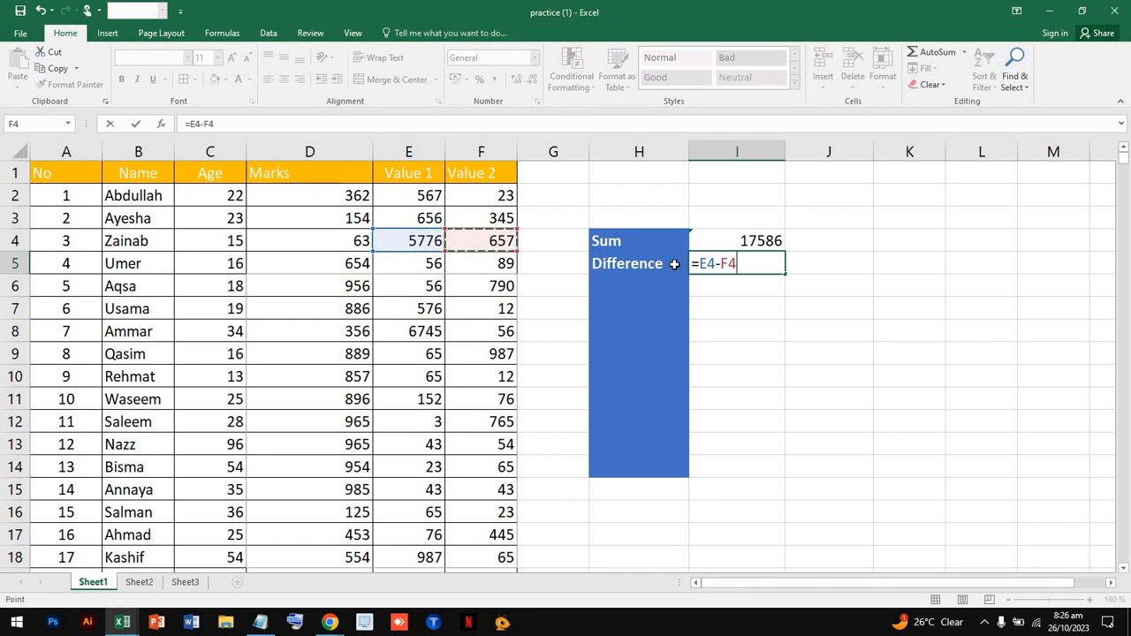
key("Return")
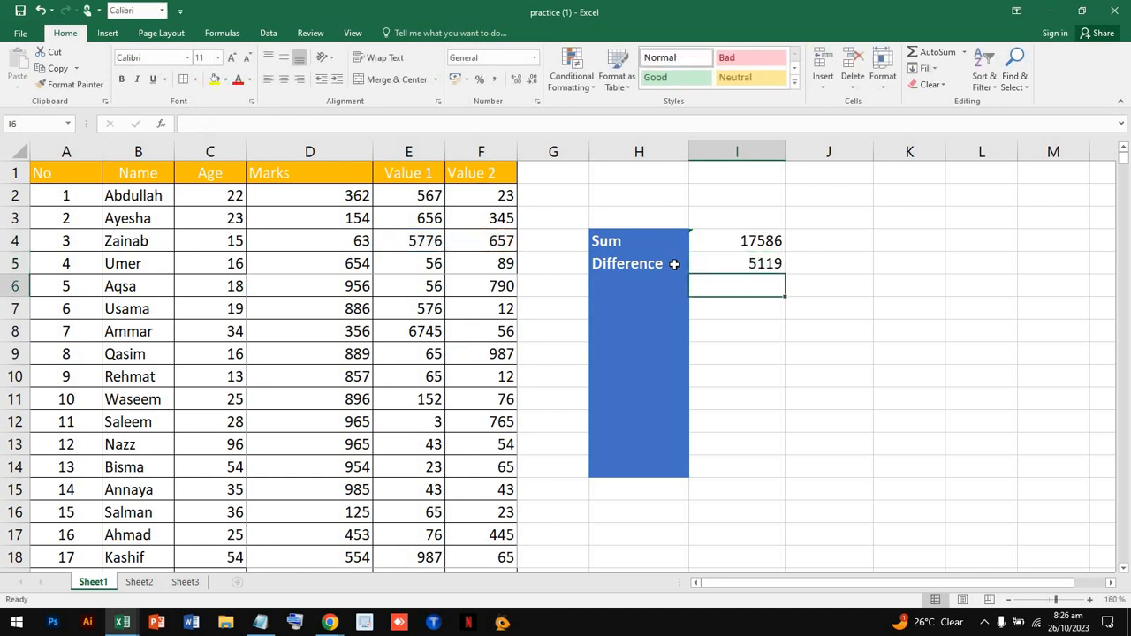
Step: Change the Value 1 entry in cell E4 to 5256 and inspect the Difference and Sum results
left_click(727, 263)
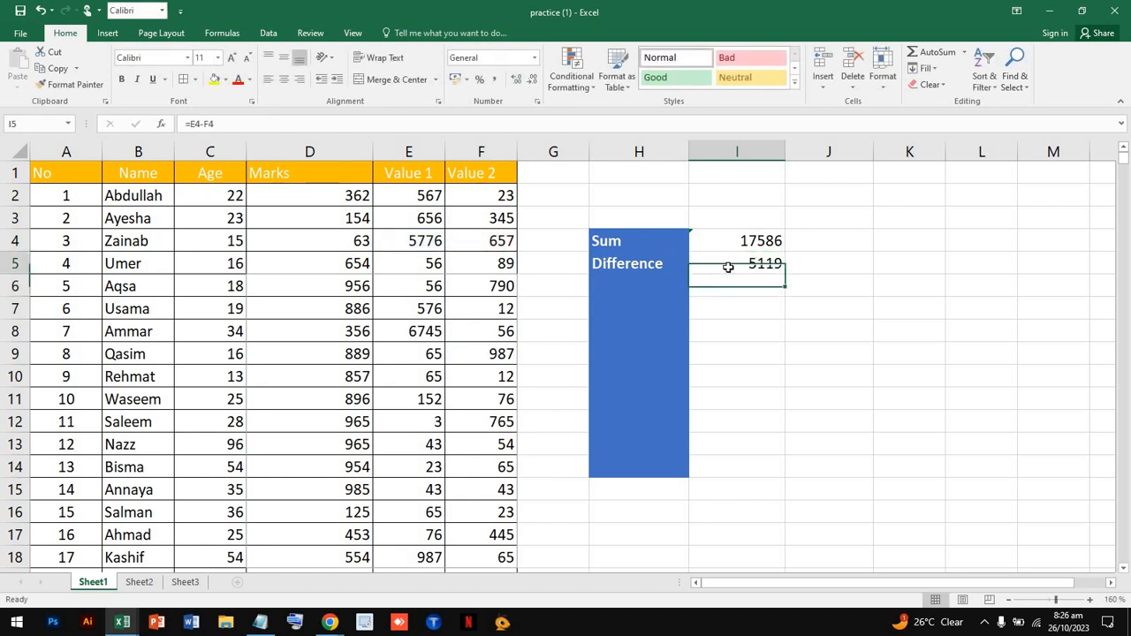
left_click(406, 247)
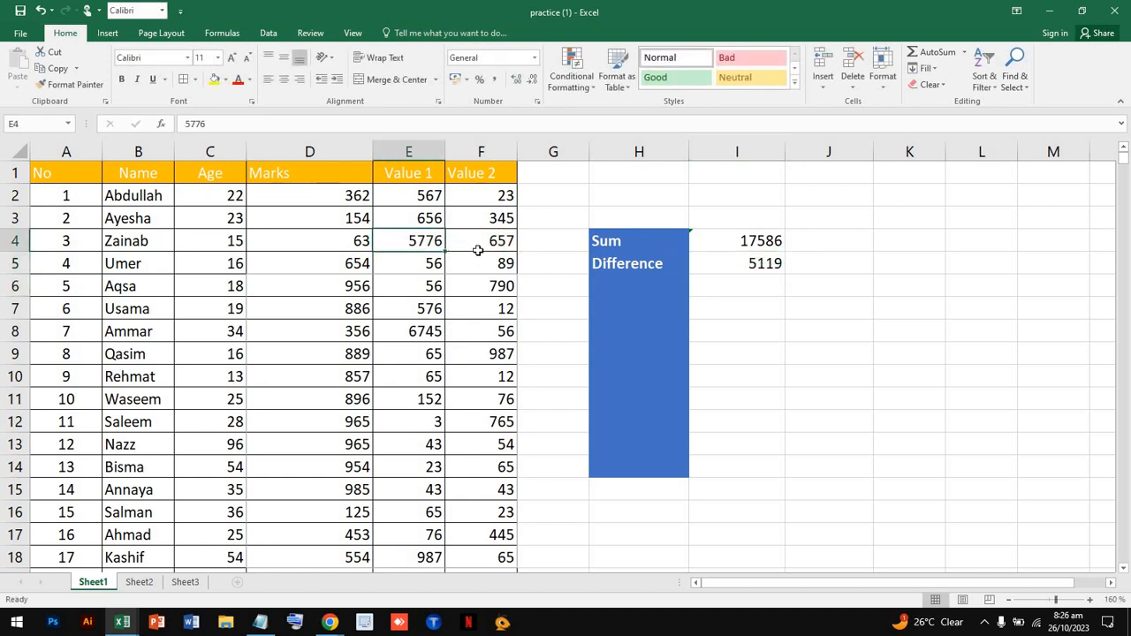
double_click(415, 234)
left_click_drag(417, 237, 433, 240)
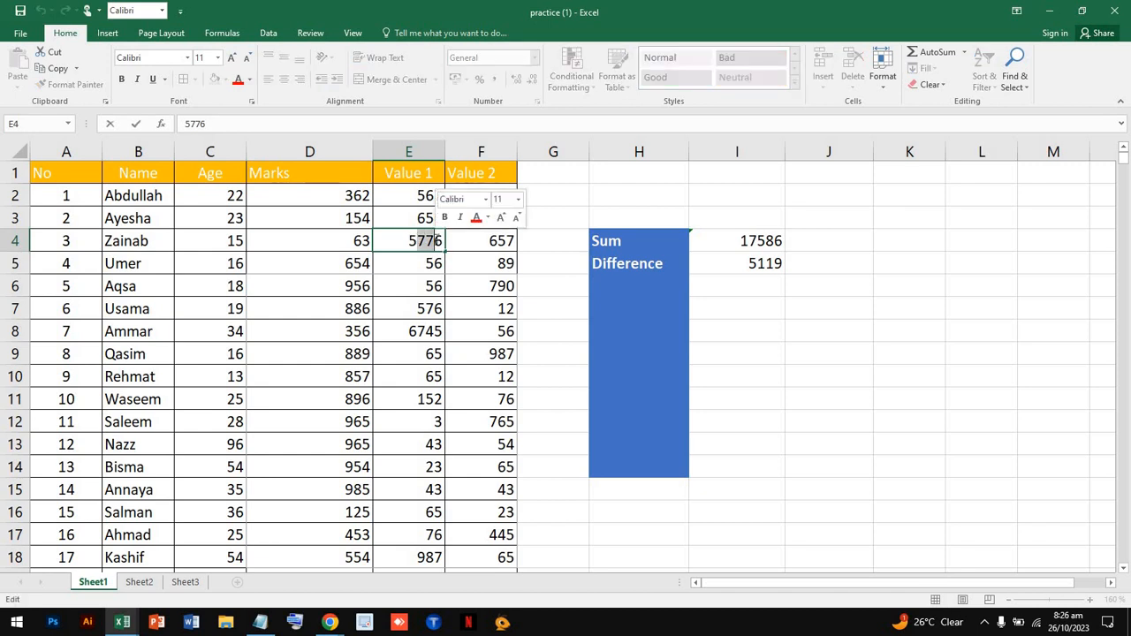
type("25")
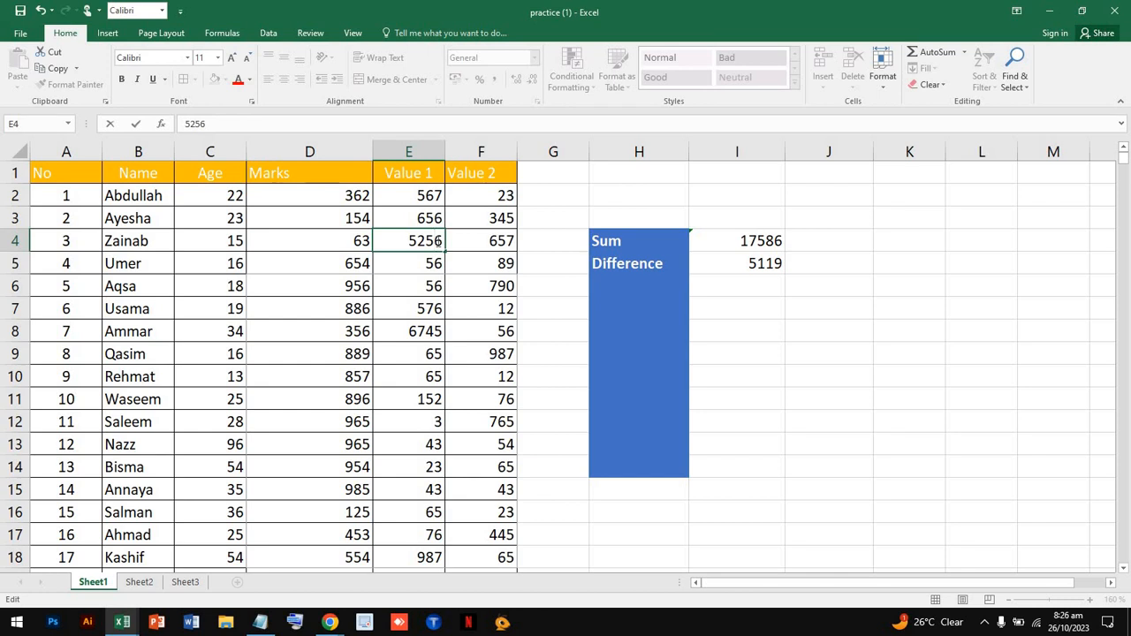
key("Return")
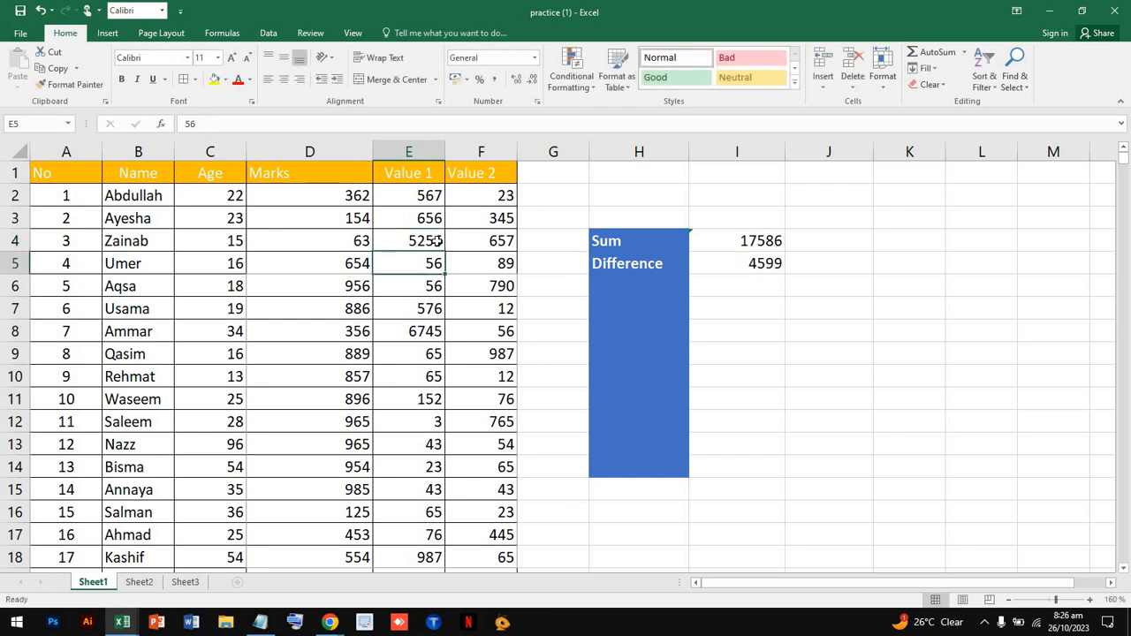
left_click(769, 263)
left_click(765, 240)
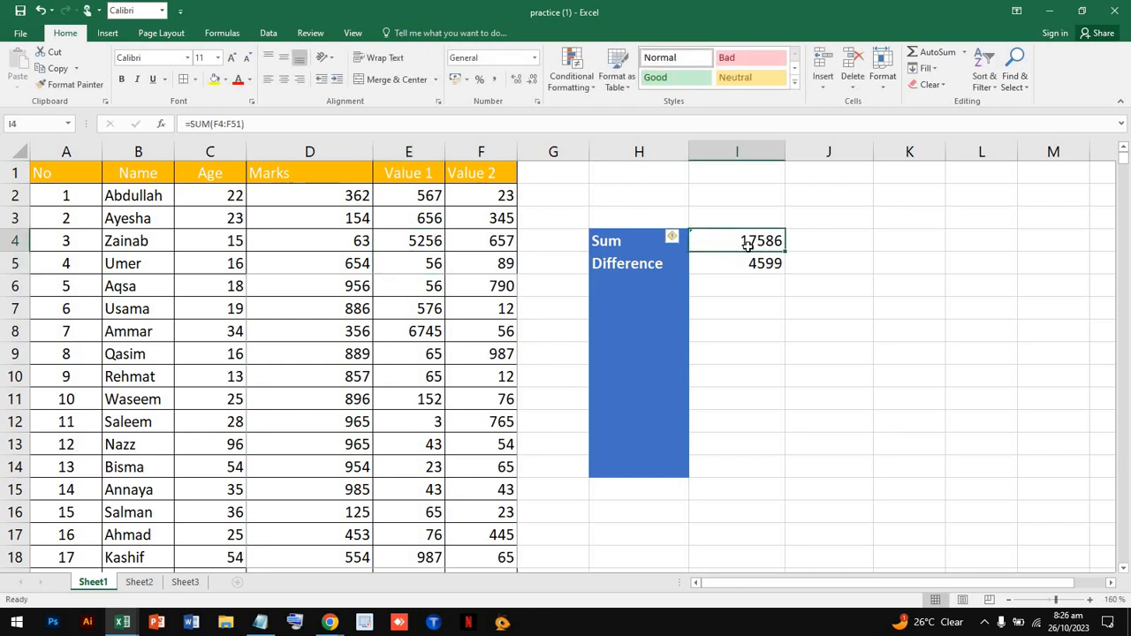
Step: Change the Value 2 entry in cell F4 to 877 and inspect the Sum and Difference results
double_click(488, 239)
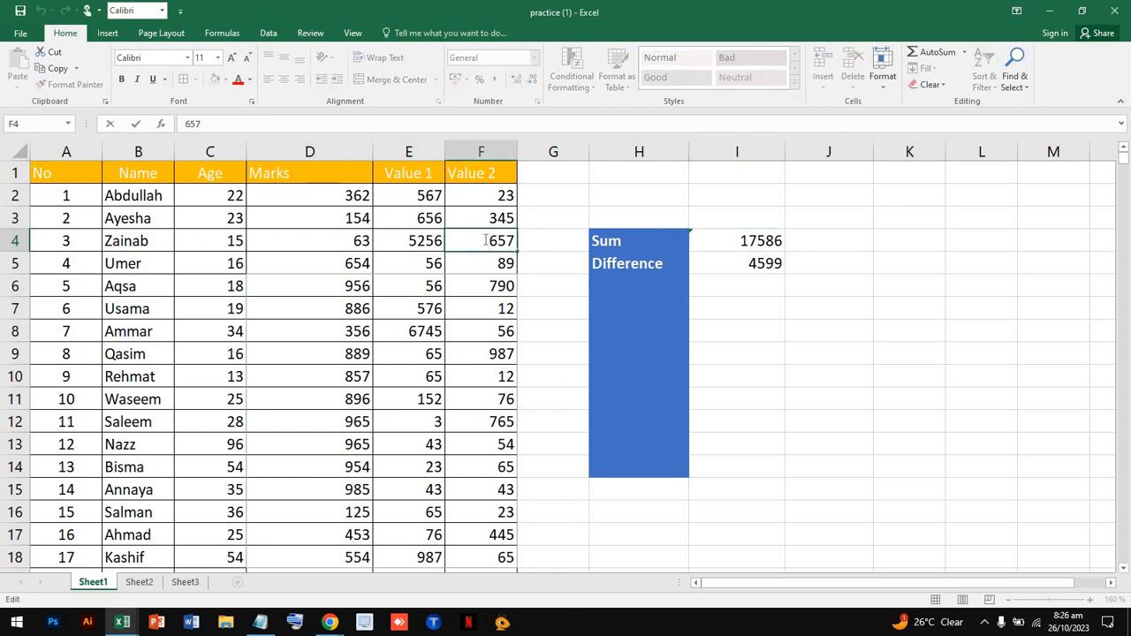
left_click_drag(488, 239, 520, 243)
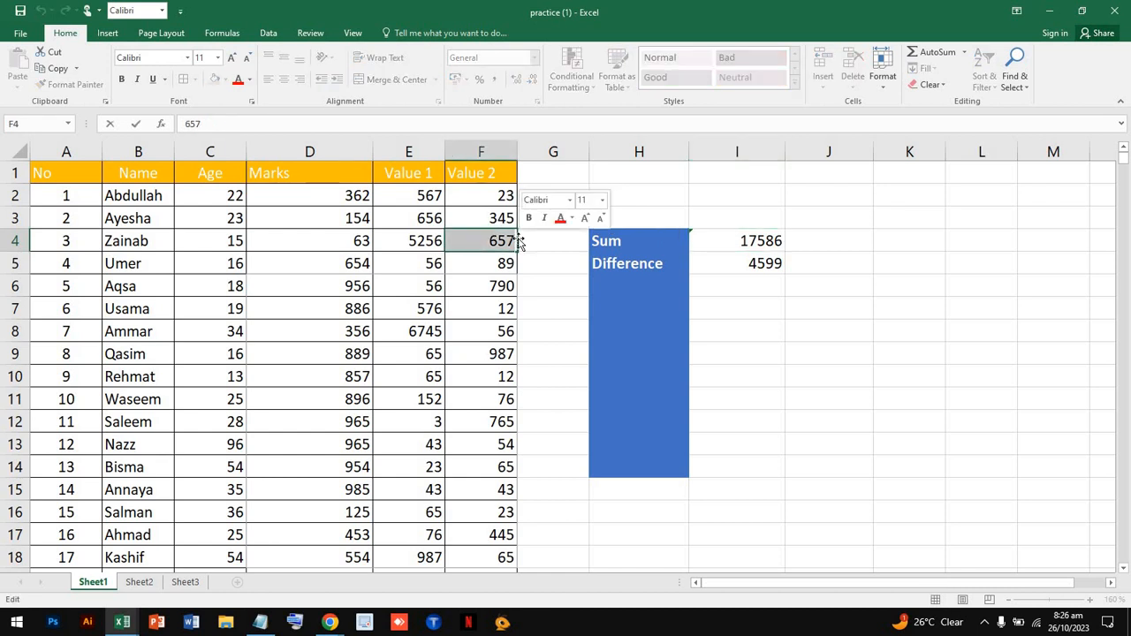
type("877")
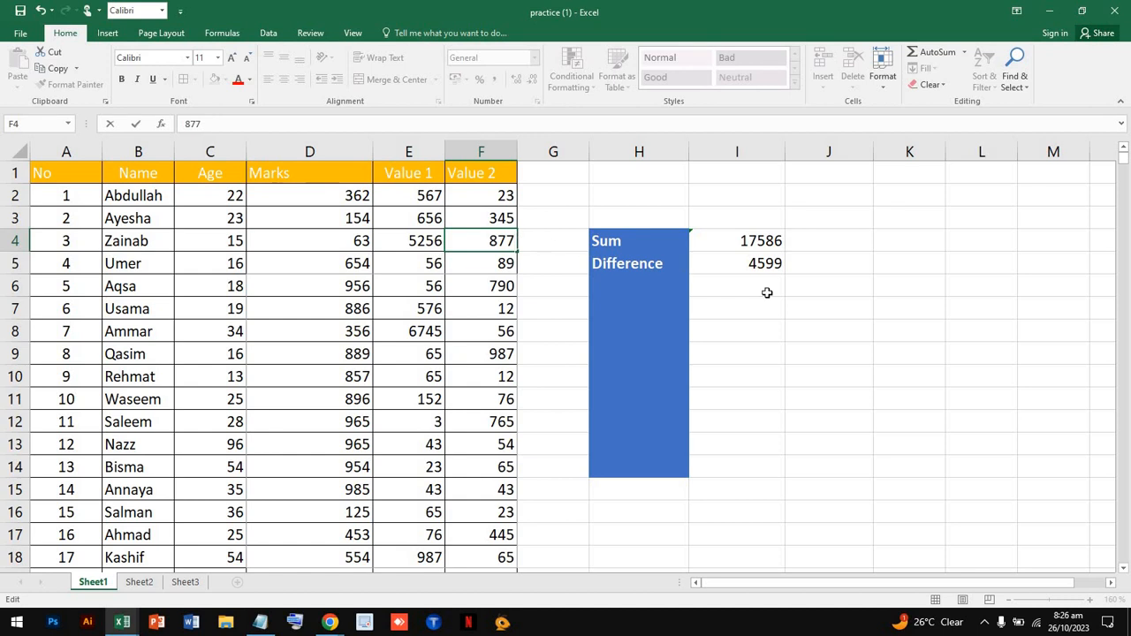
left_click(767, 293)
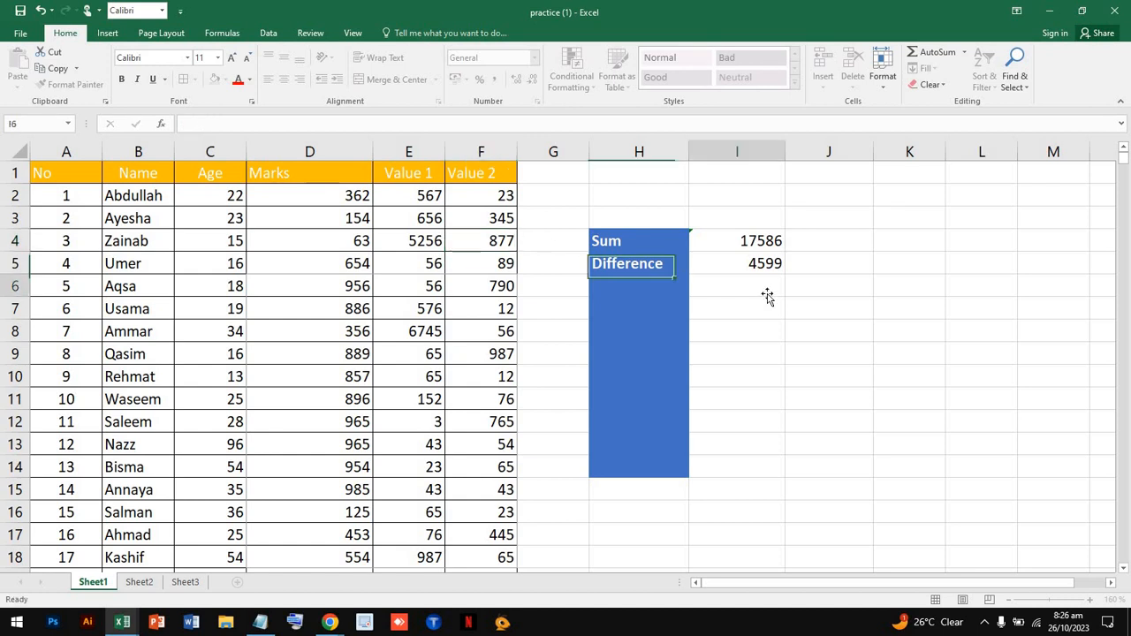
left_click(767, 243)
left_click(771, 262)
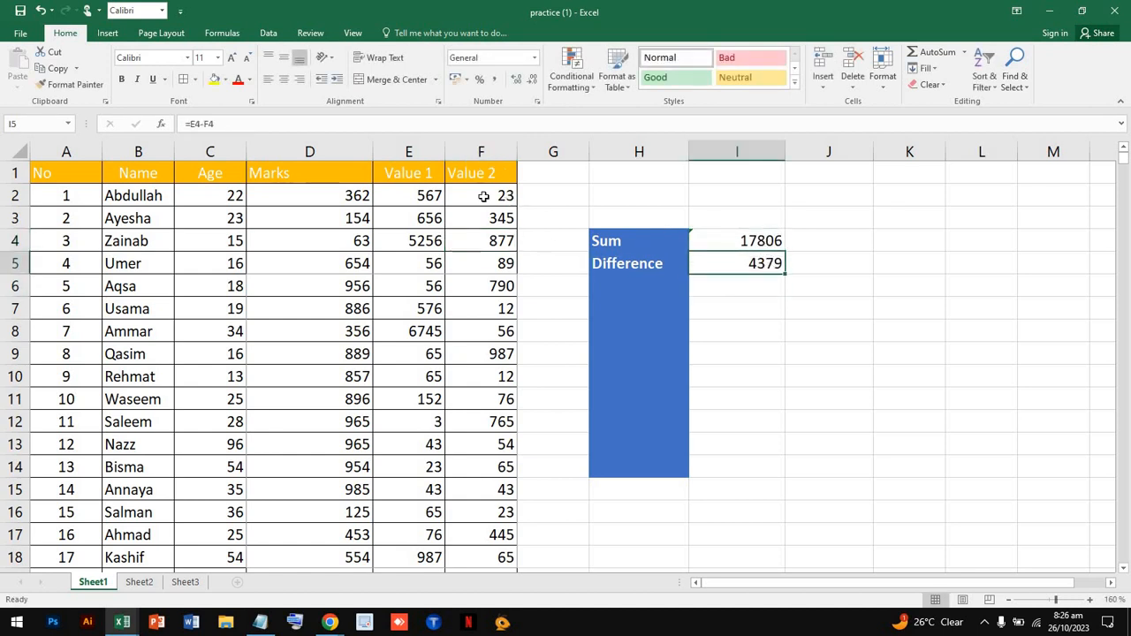
Step: Change the Value 2 entry in cell F15 to 0 and inspect the Sum result
double_click(481, 491)
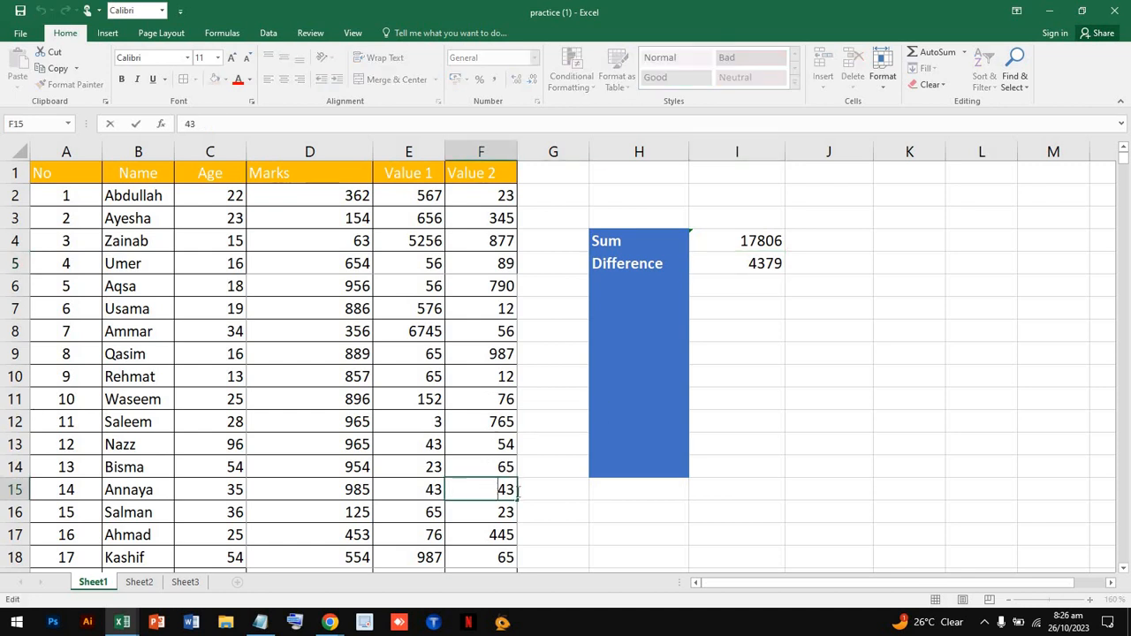
left_click_drag(497, 491, 522, 491)
type("0")
key("Return")
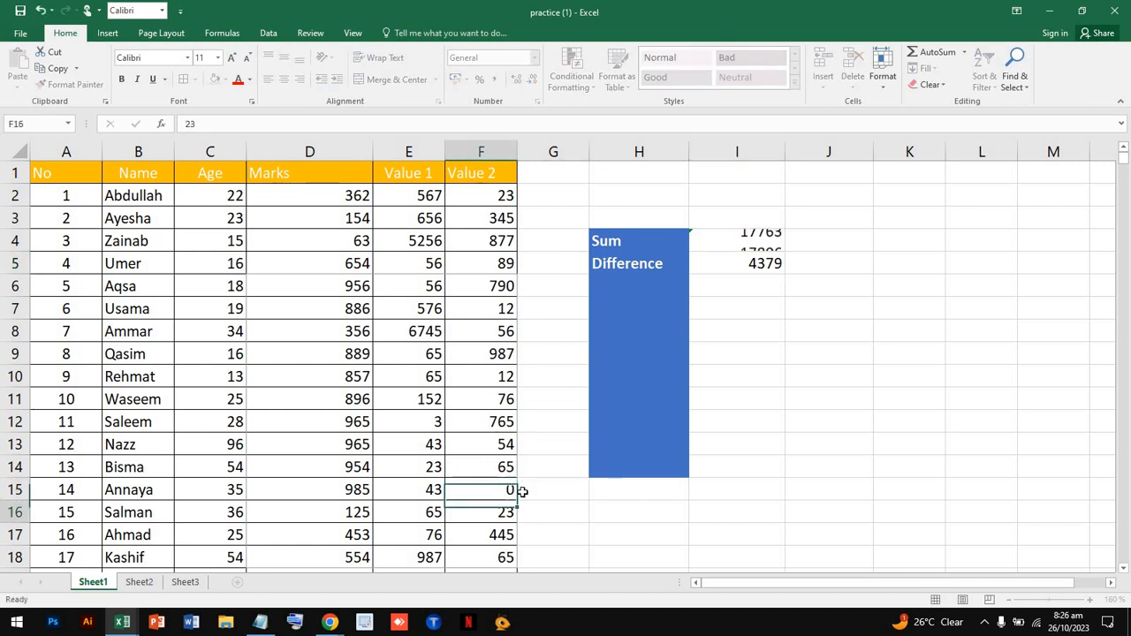
left_click(743, 246)
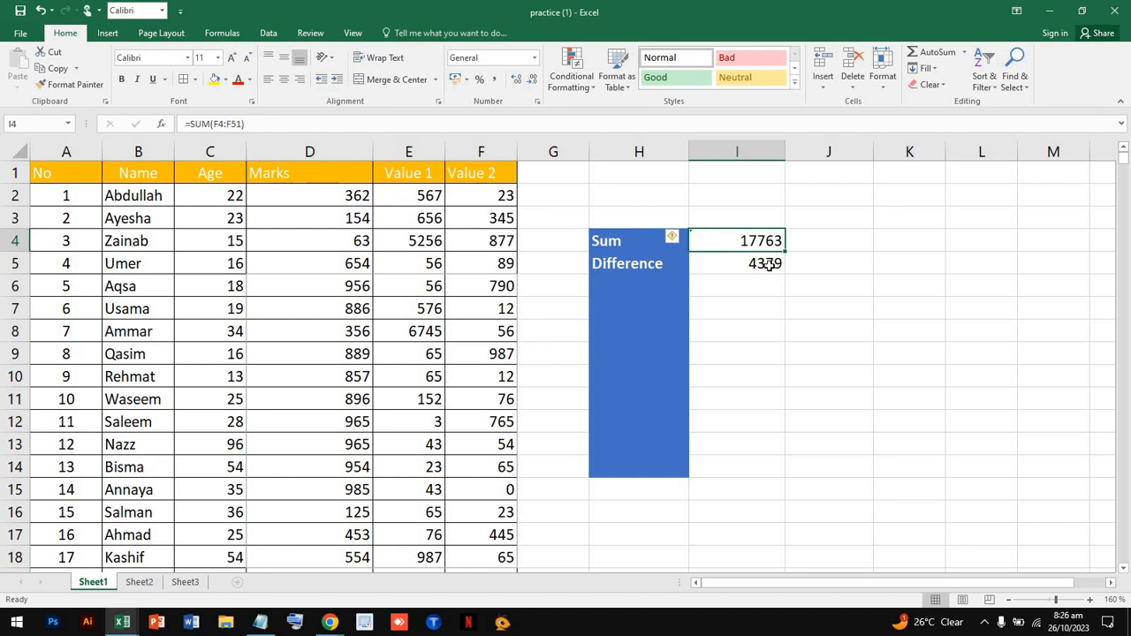
Step: Enter the label Multiplication in cell H6, below the Difference label
left_click(653, 280)
double_click(653, 280)
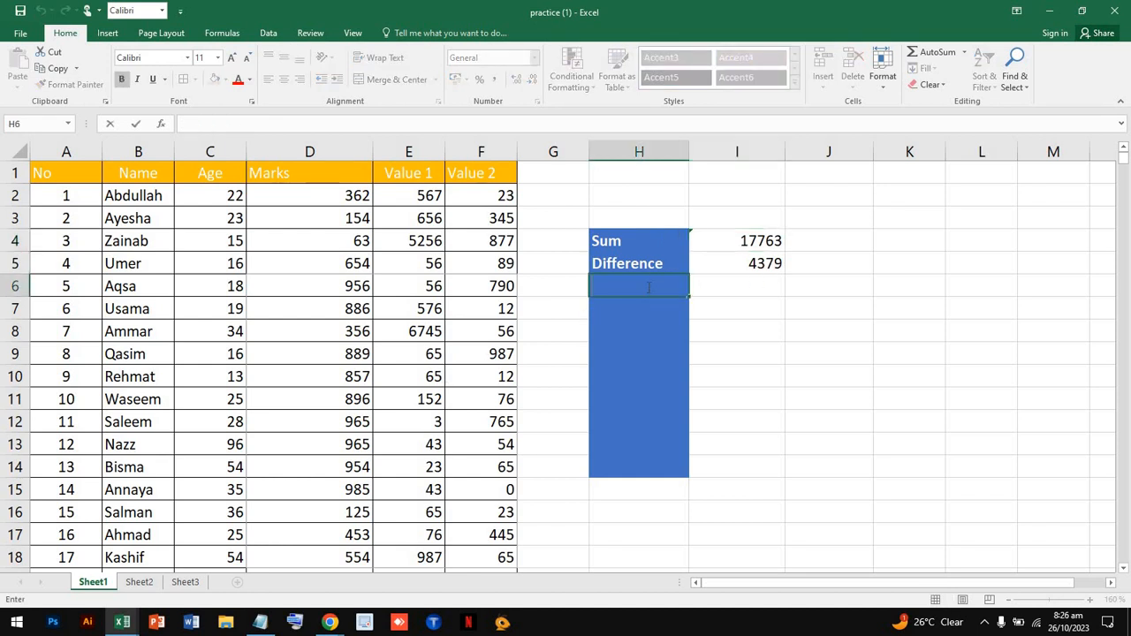
type("M")
type("ultiplication")
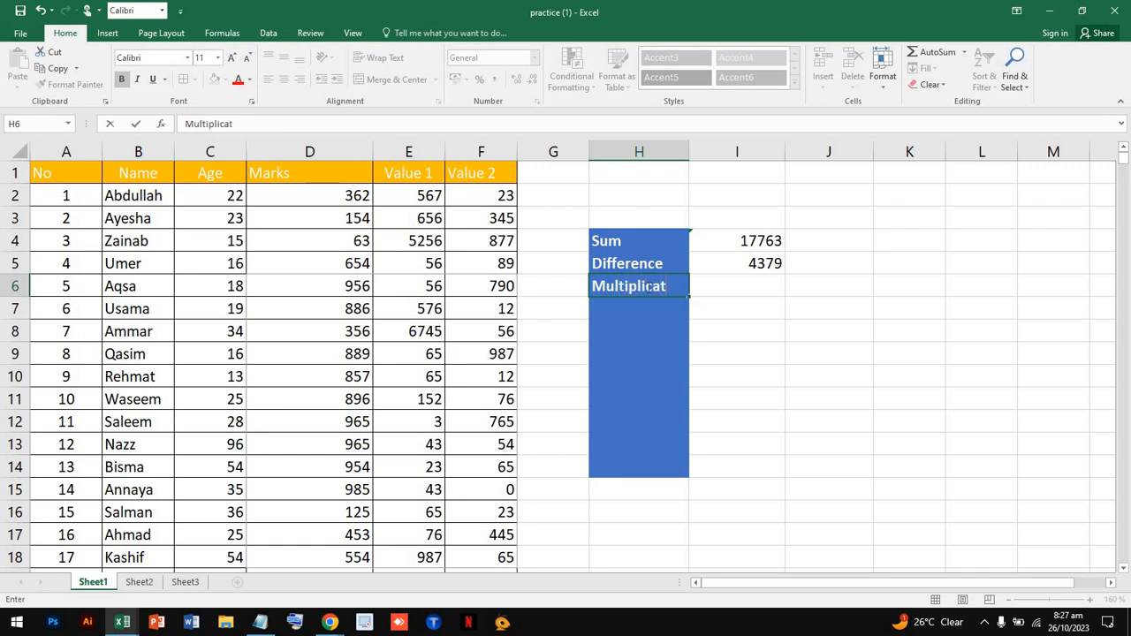
Step: Enter the formula =E2*F2 in cell I6, beside the Multiplication label
left_click(737, 287)
double_click(724, 289)
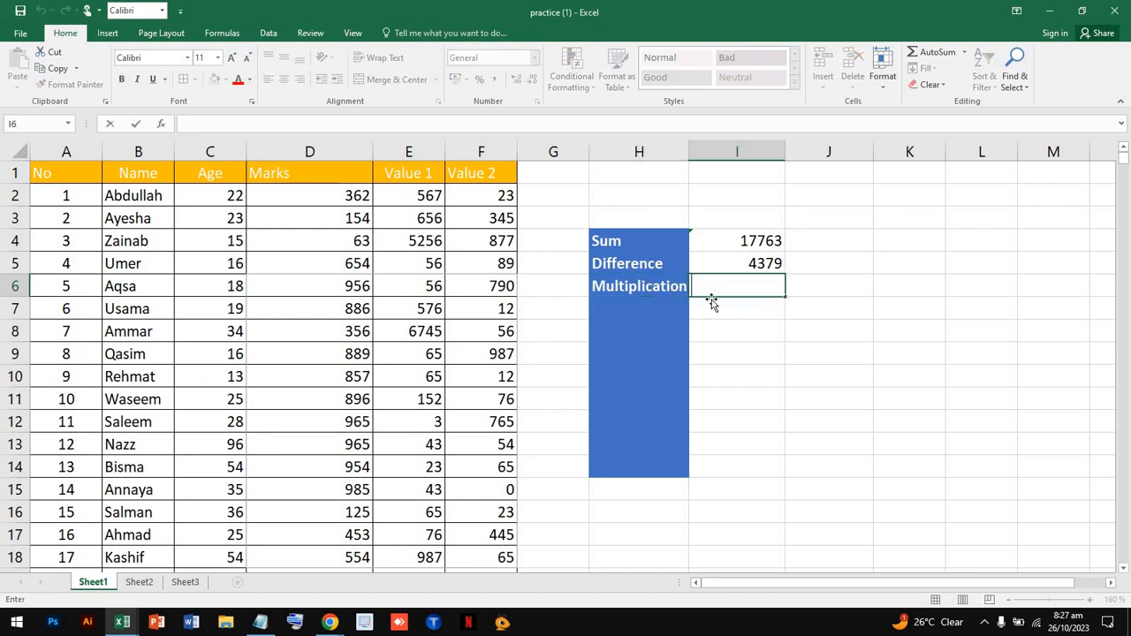
type("=")
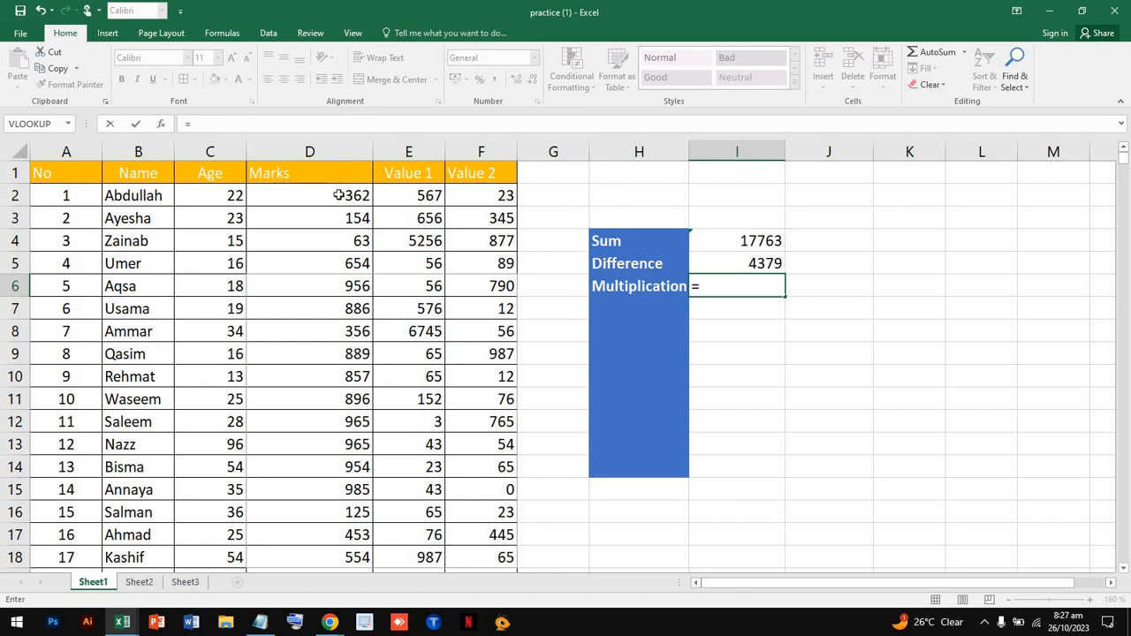
left_click(548, 177)
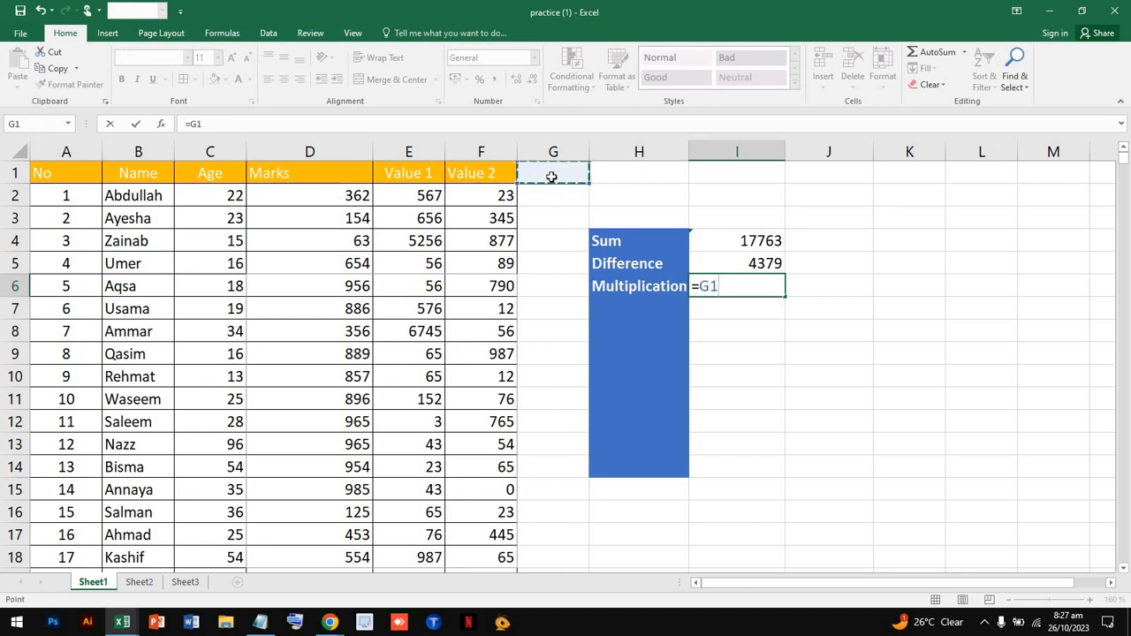
left_click(409, 197)
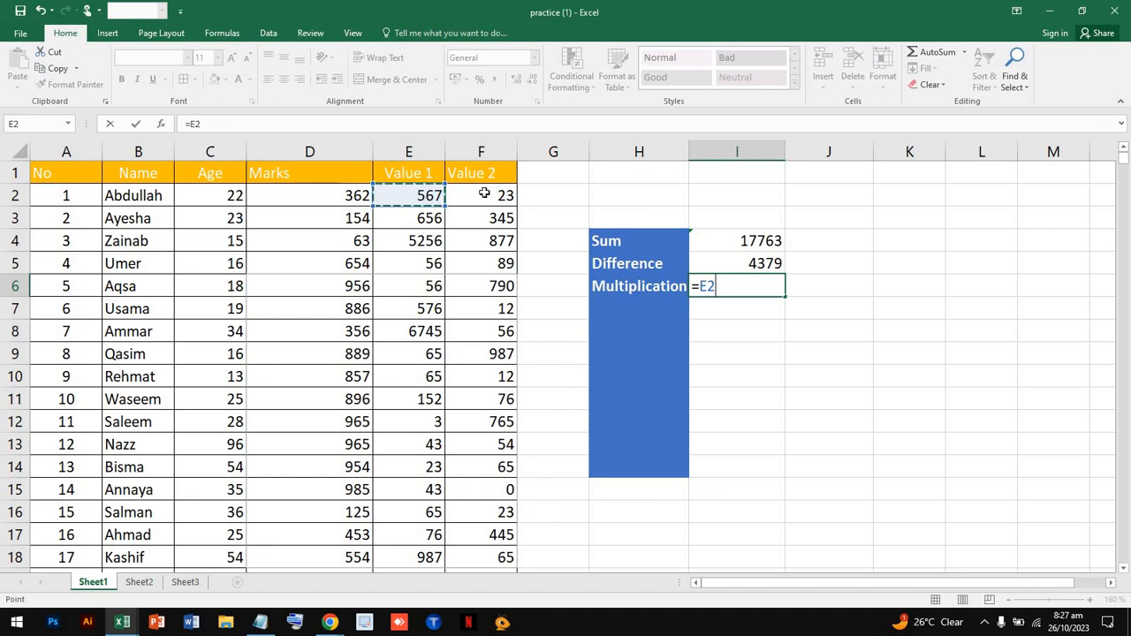
type("*")
left_click(492, 196)
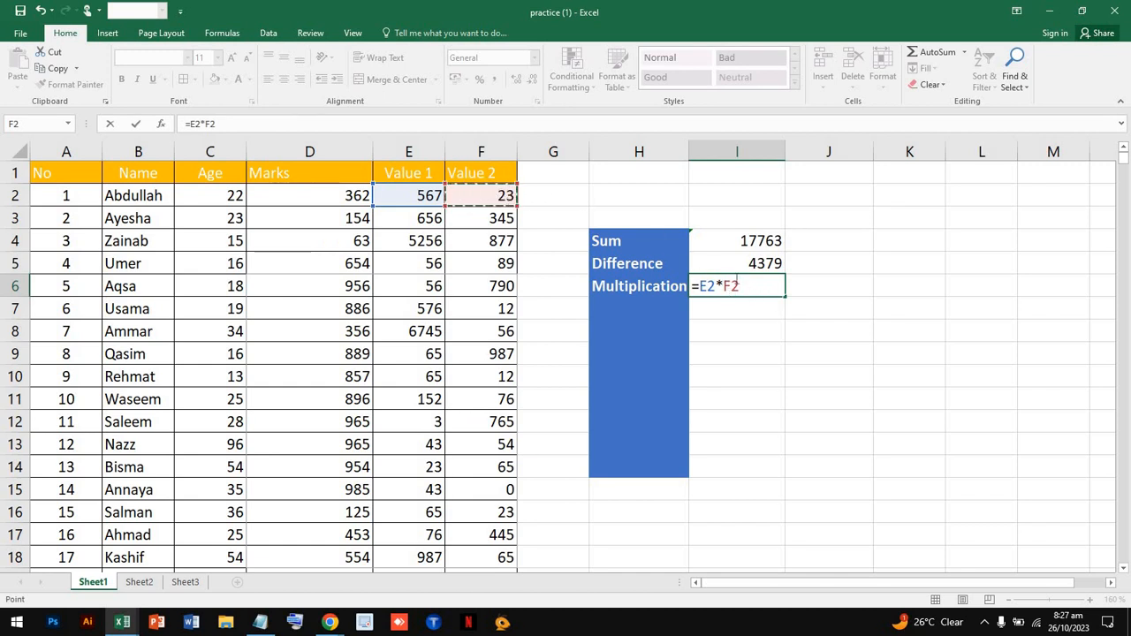
left_click_drag(734, 286, 660, 293)
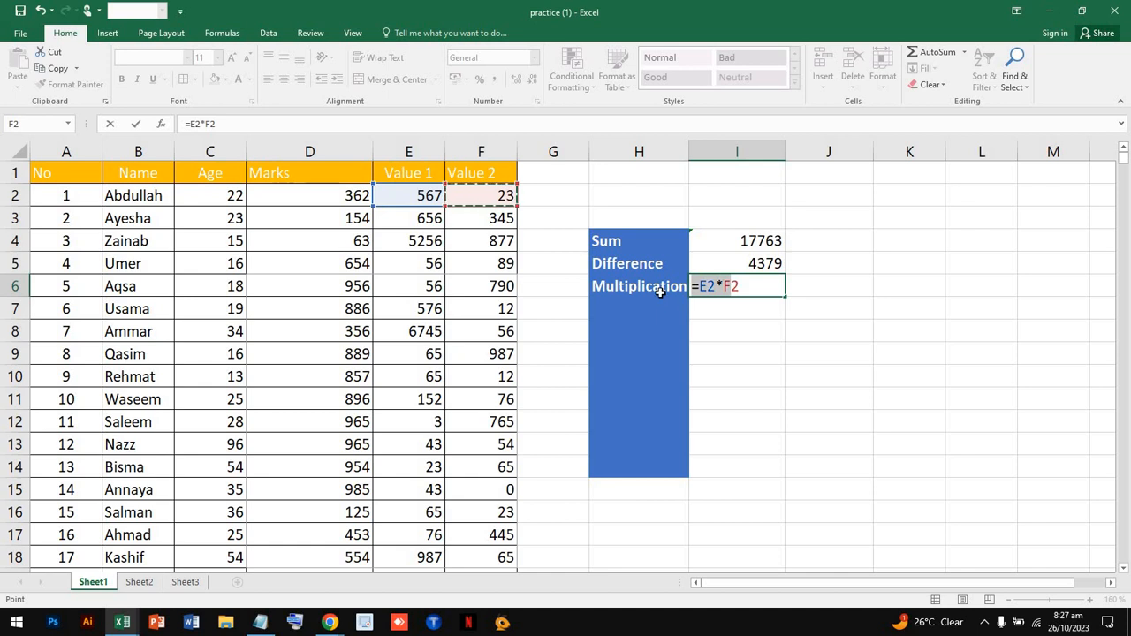
left_click(748, 294)
key("Return")
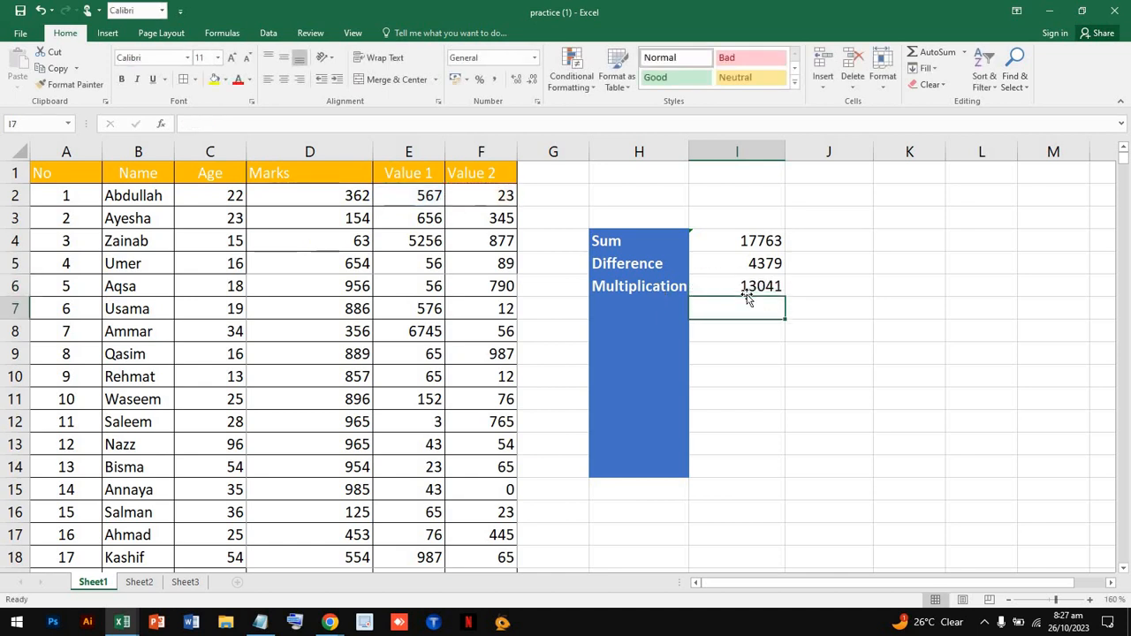
Step: Move the formula =E2*F2 from cell I6 to cell G2 and fill it down to G16
left_click(725, 284)
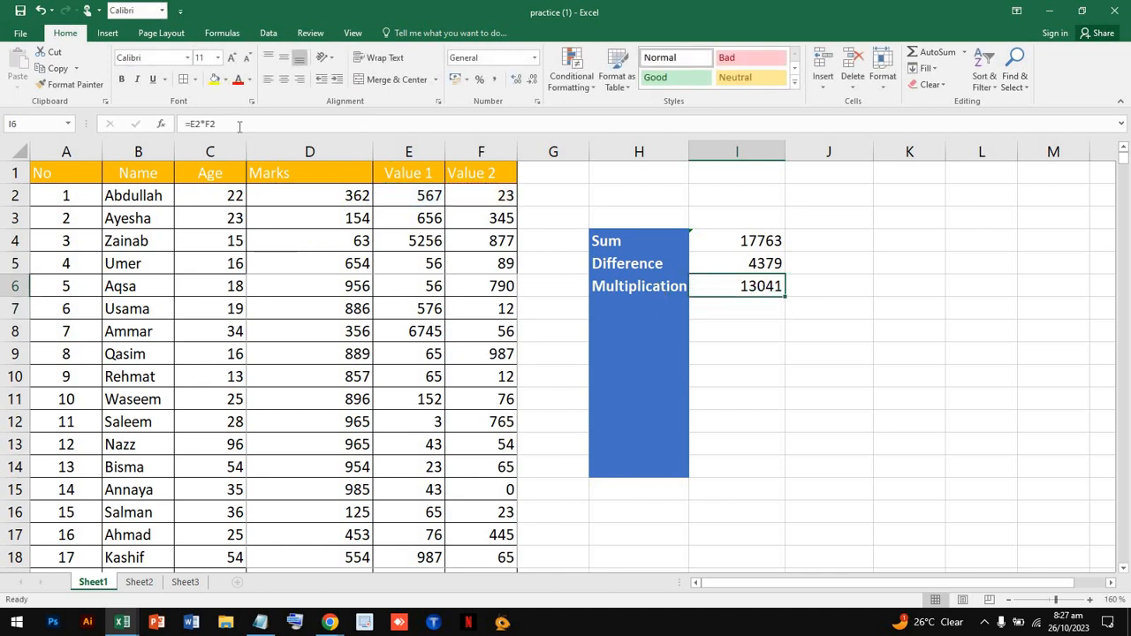
left_click_drag(239, 126, 184, 126)
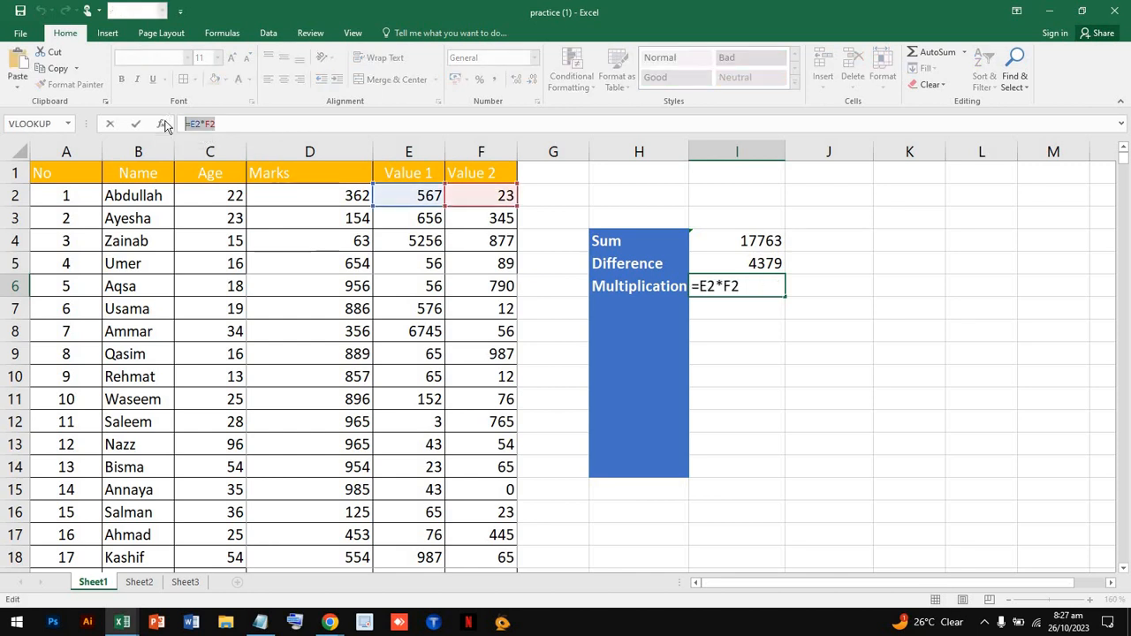
left_click(550, 199)
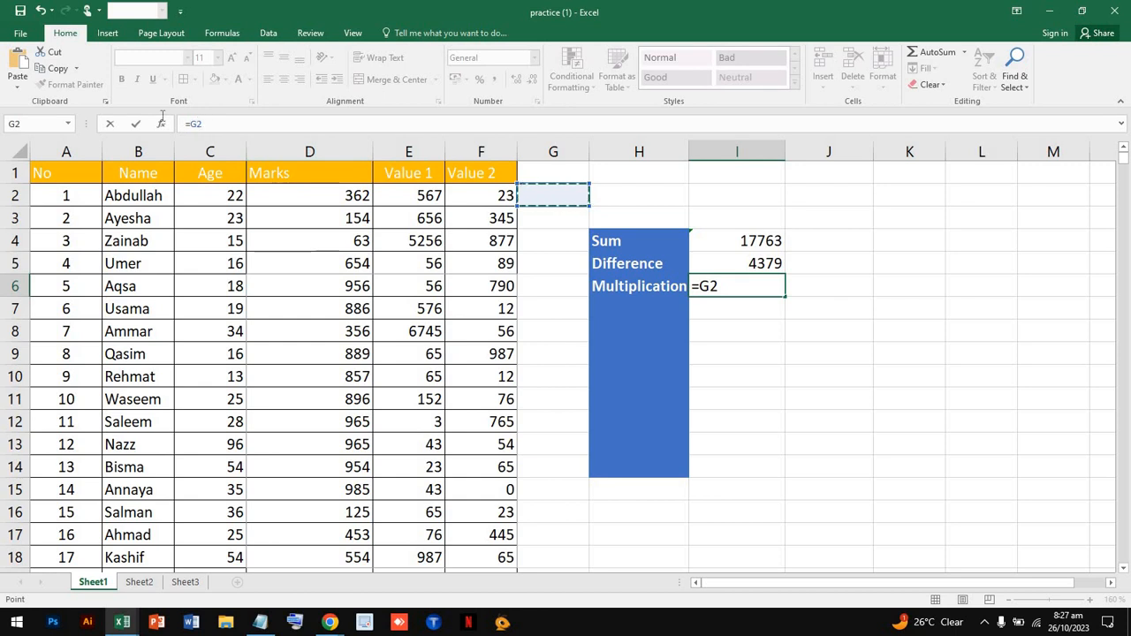
left_click_drag(196, 124, 183, 123)
key("BackSpace")
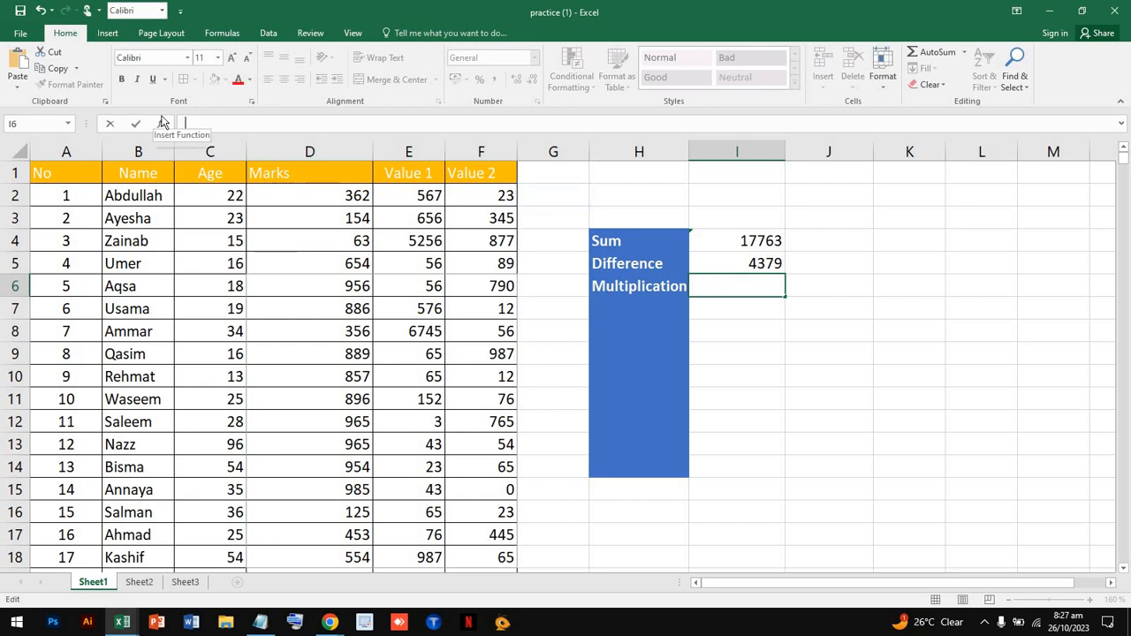
left_click(555, 196)
type("=E2*F2")
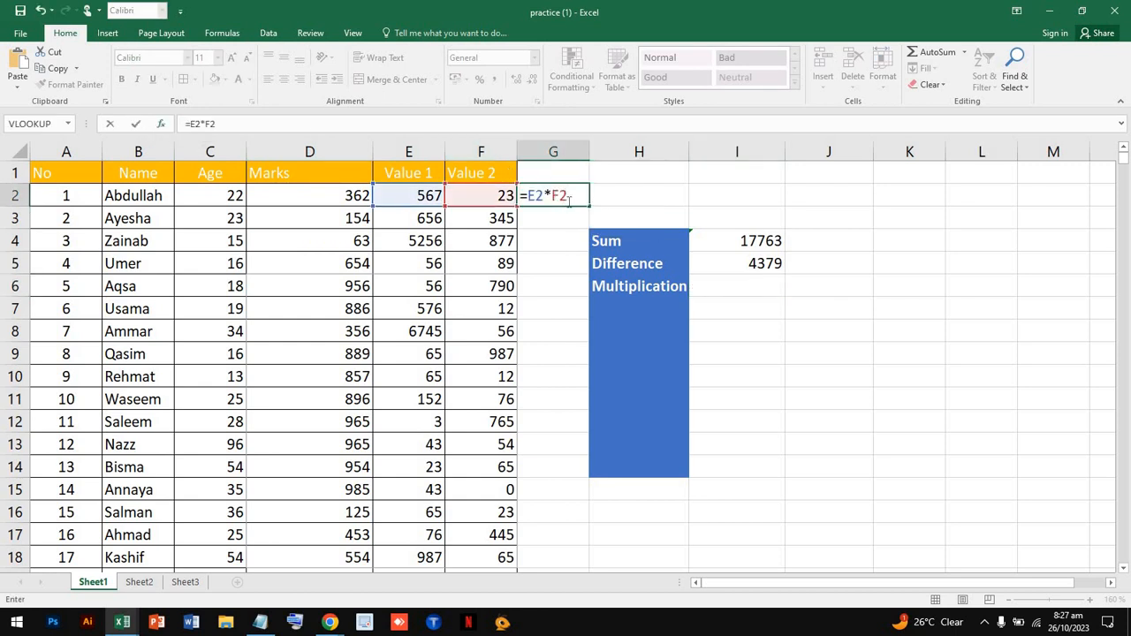
key("Return")
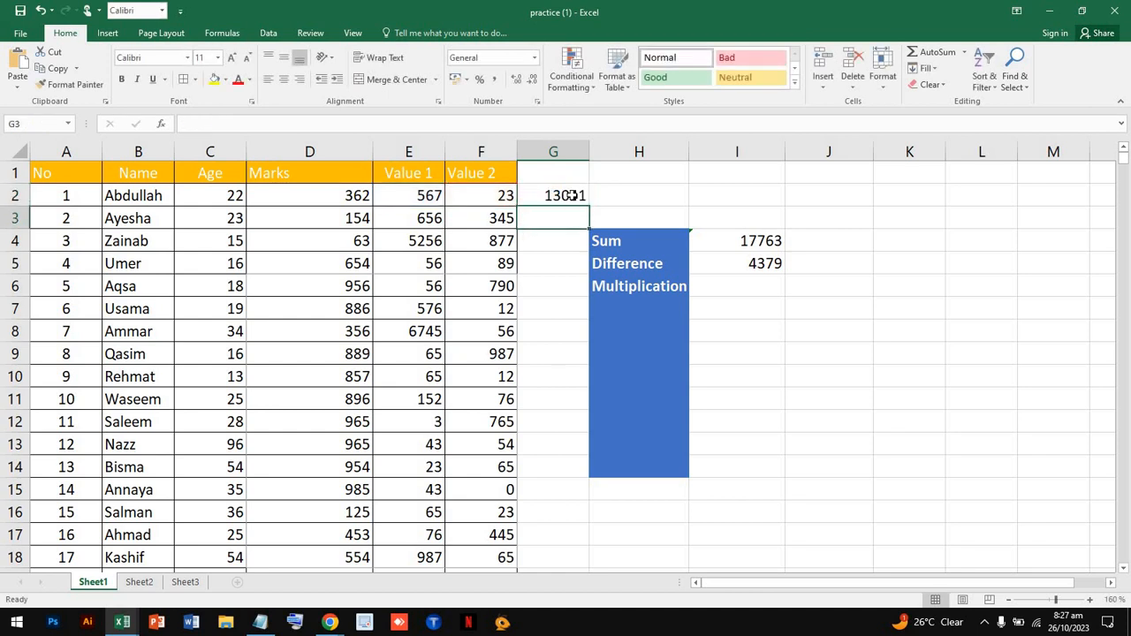
left_click(574, 202)
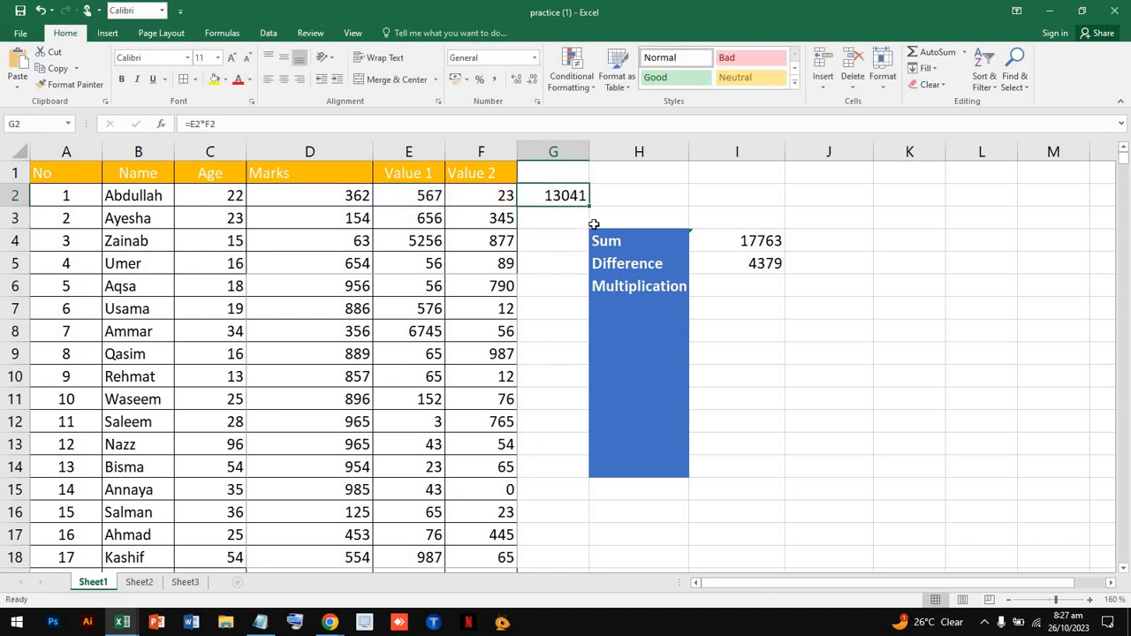
left_click_drag(589, 209, 566, 517)
Step: Change the Value 1 entry in cell E7 to 5 and inspect the product in G7
left_click(479, 308)
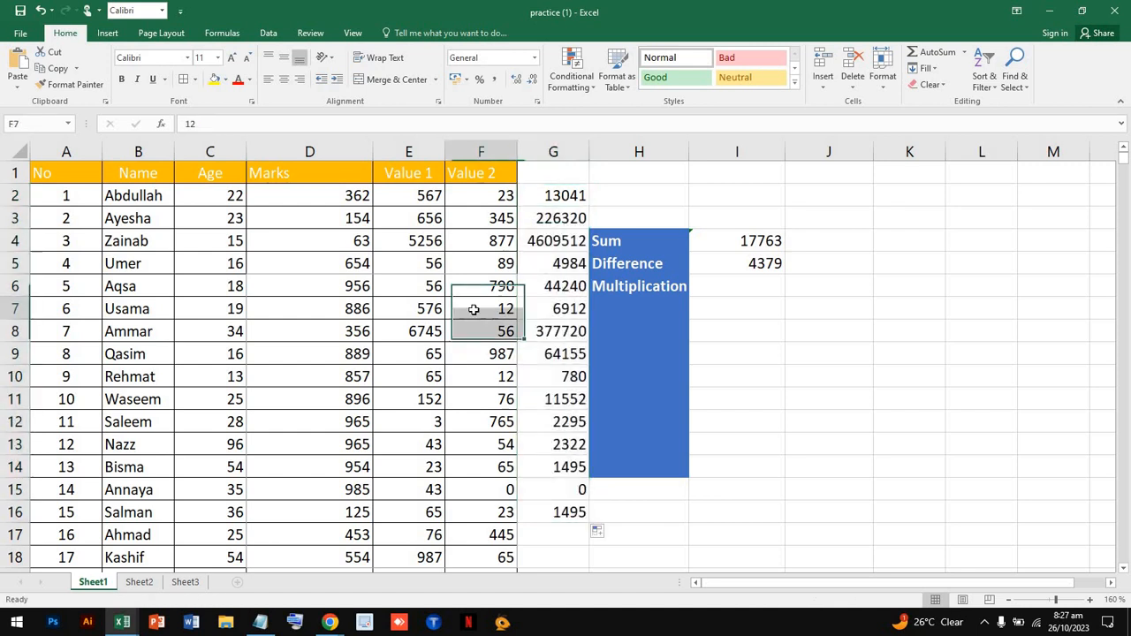
double_click(479, 308)
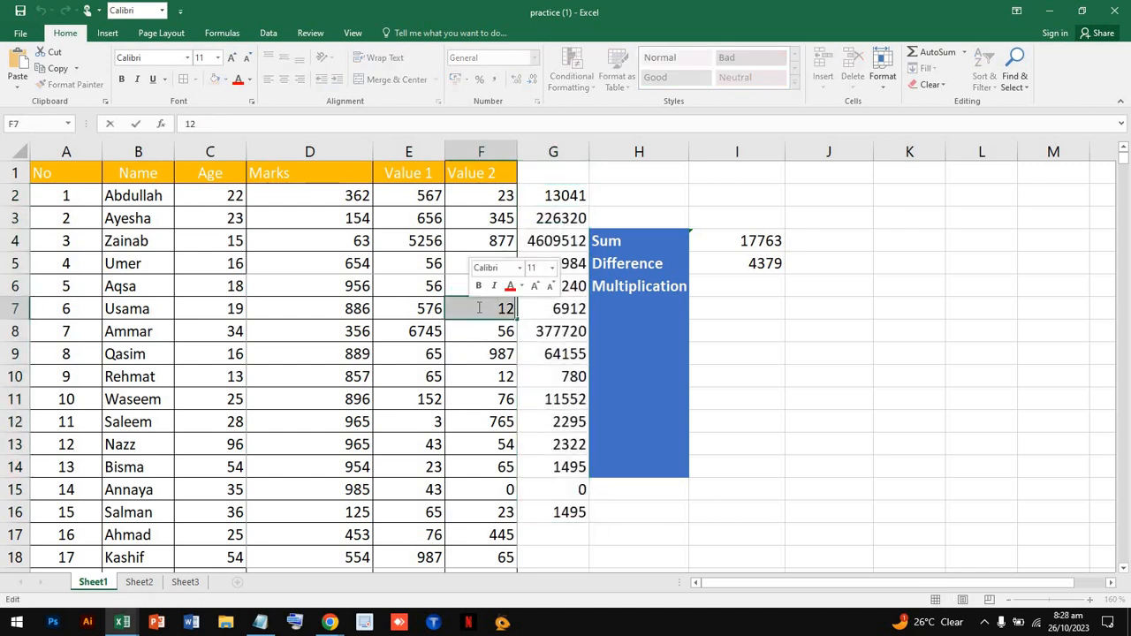
double_click(429, 309)
left_click_drag(426, 309, 449, 309)
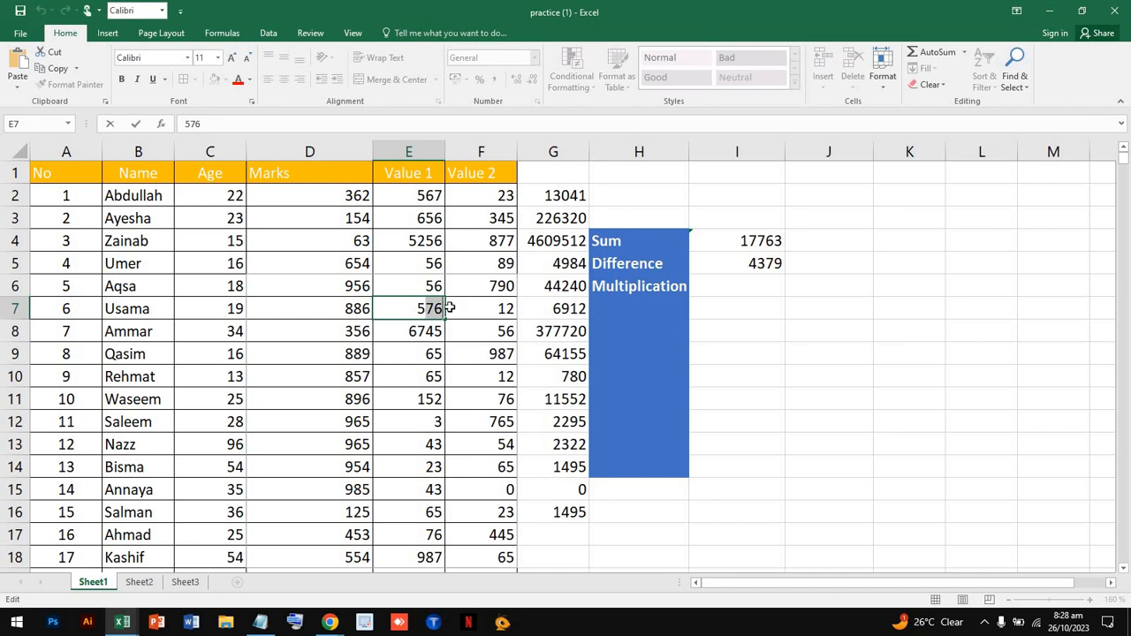
key("Delete")
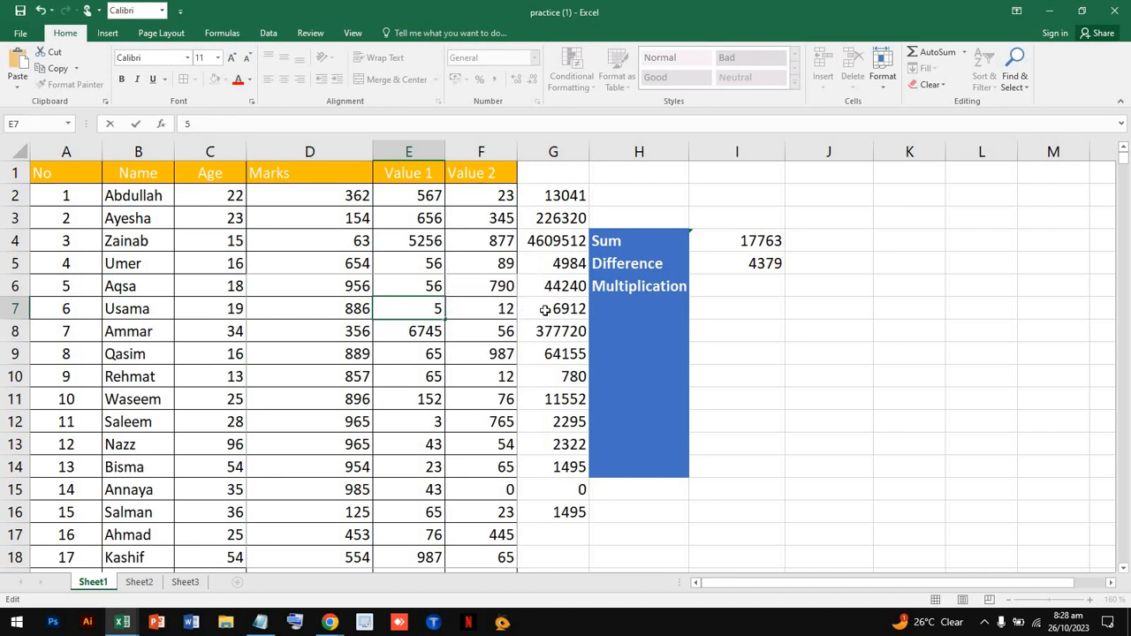
left_click(548, 308)
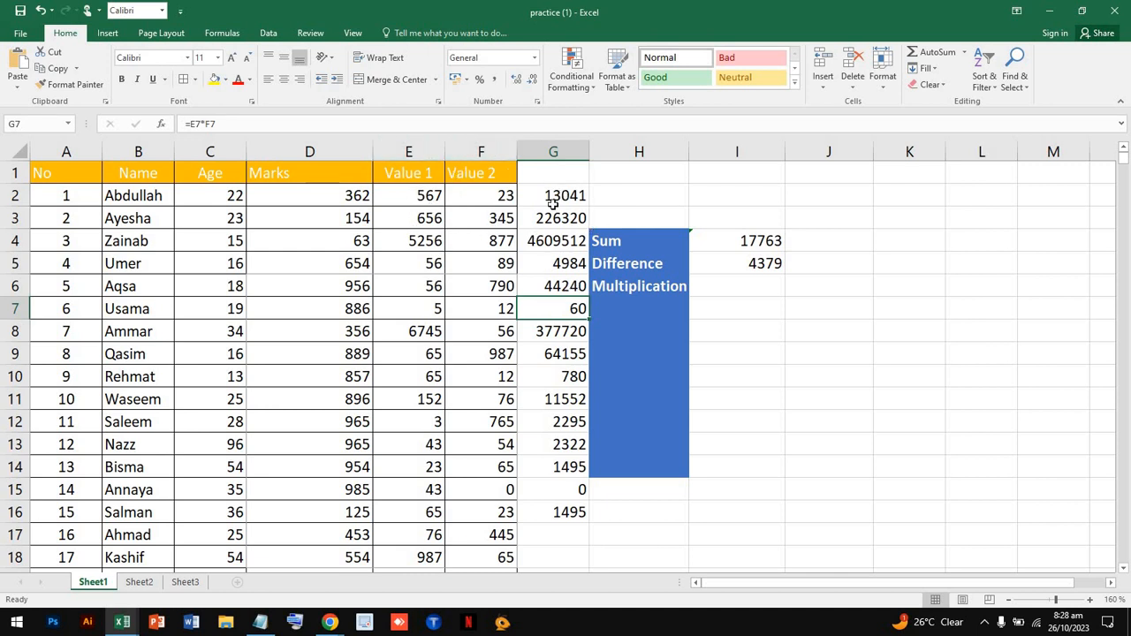
Step: Clear the products in G2:G16 and put the formula =E2*F2 back in cell I6, beside the Multiplication label
left_click_drag(553, 196, 551, 505)
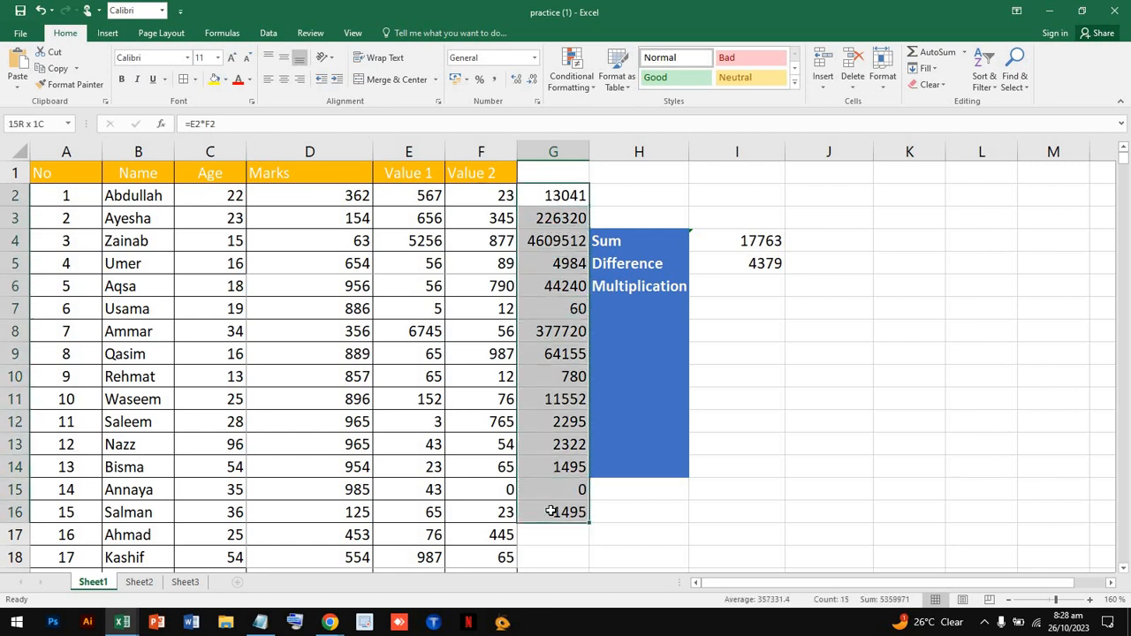
key("Delete")
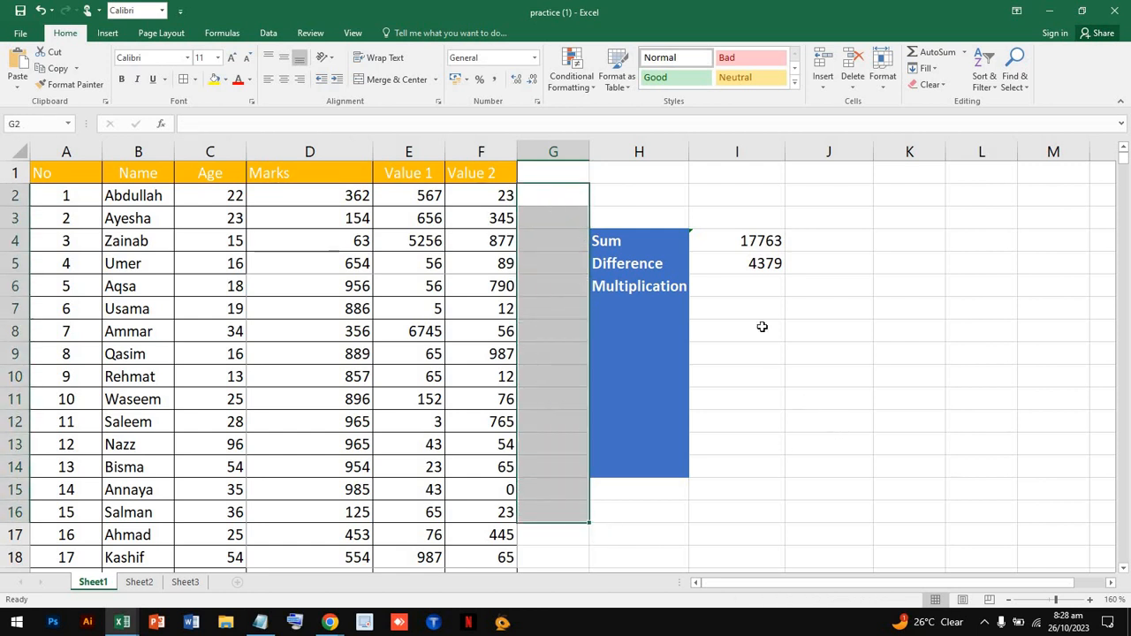
double_click(744, 286)
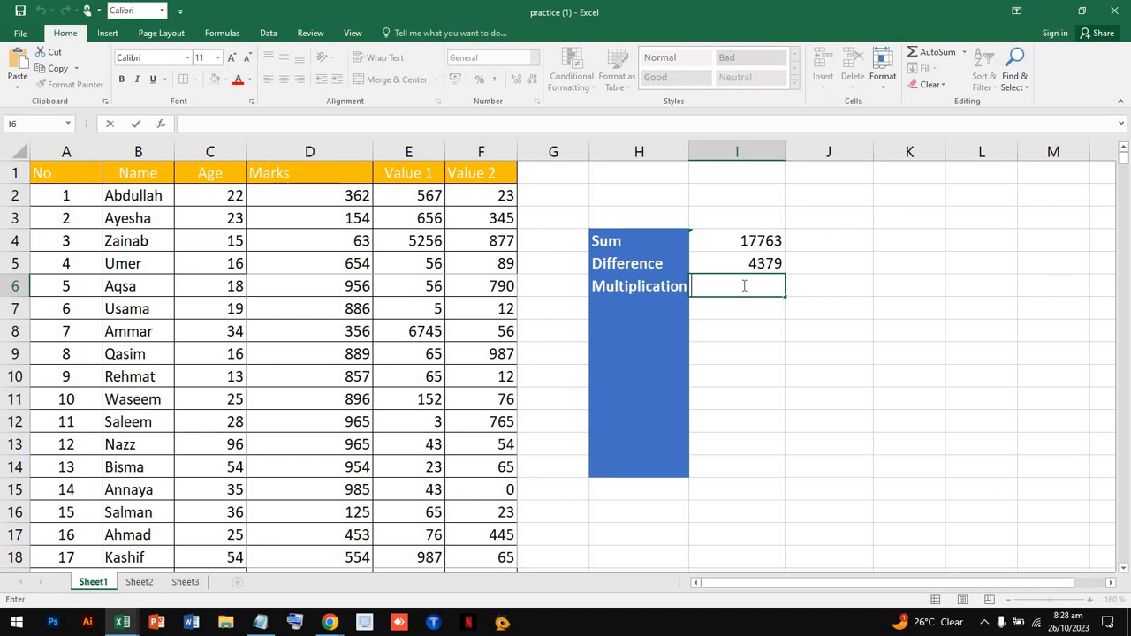
type("=E2*F2")
key("Return")
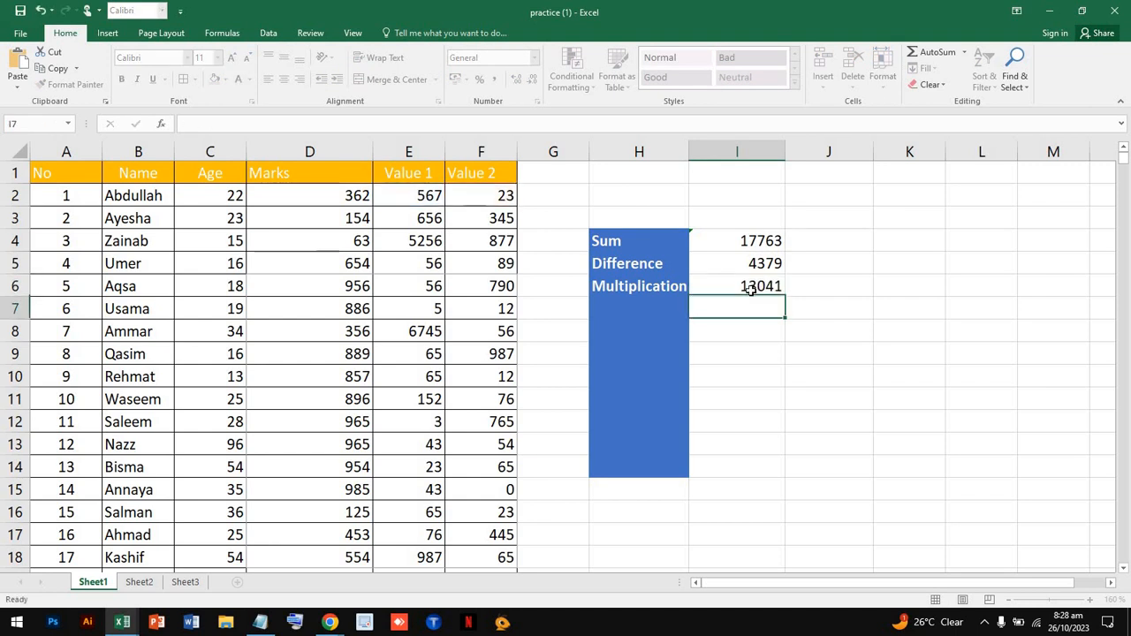
Step: Add the label Division in cell H7, below the Multiplication label
double_click(615, 307)
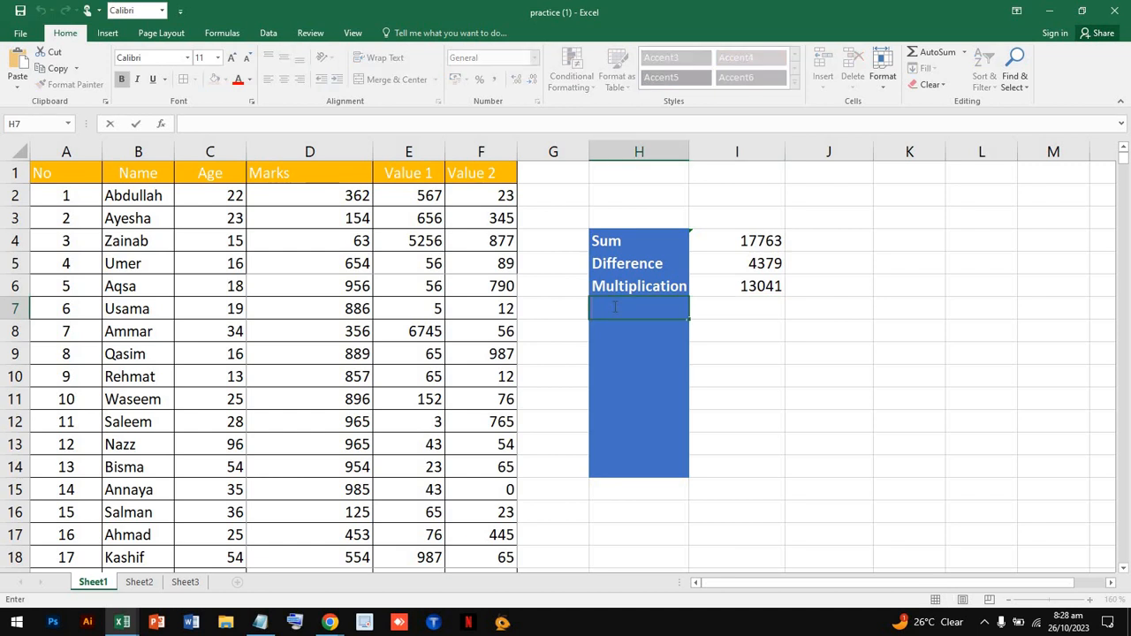
type("Di")
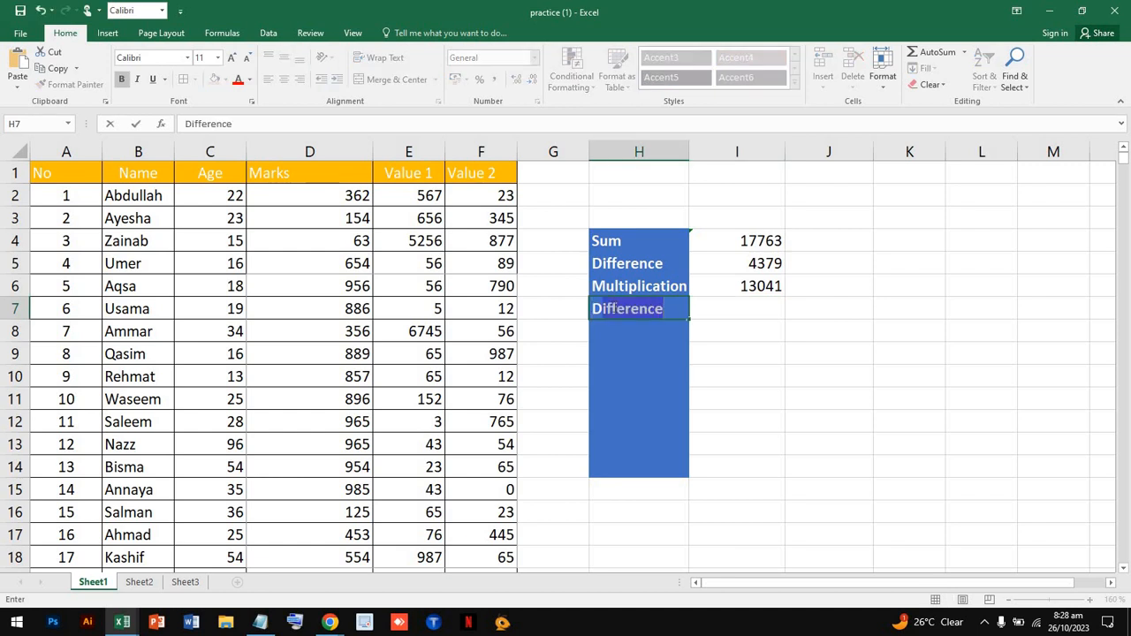
type("vision")
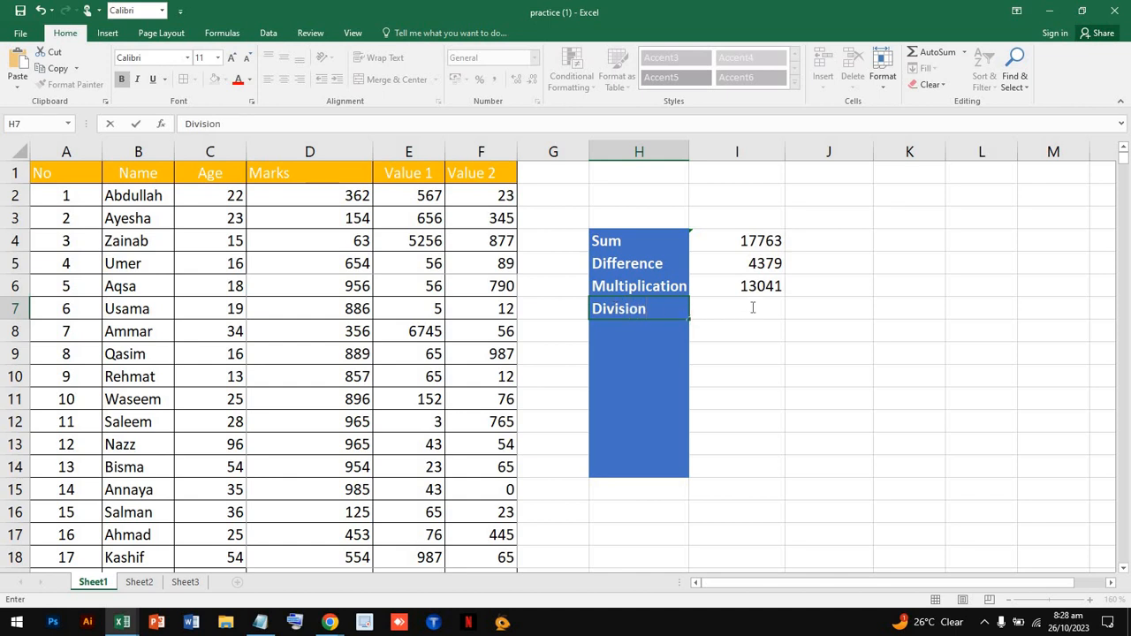
Step: Enter the formula =D6/E6 in cell I7, beside the Division label
left_click(716, 310)
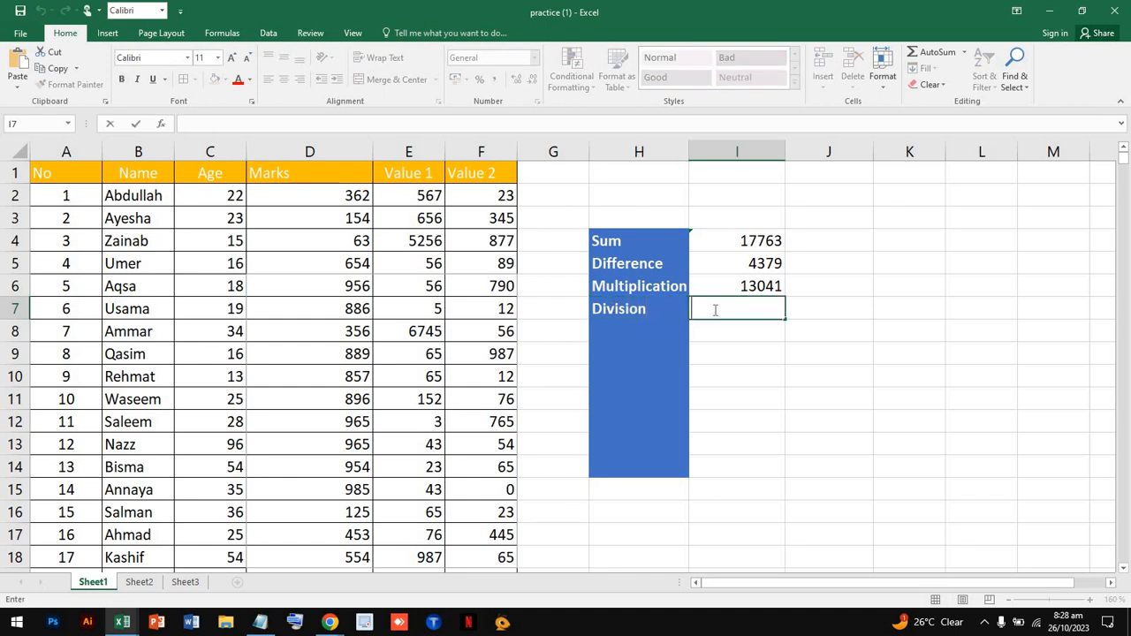
type("=")
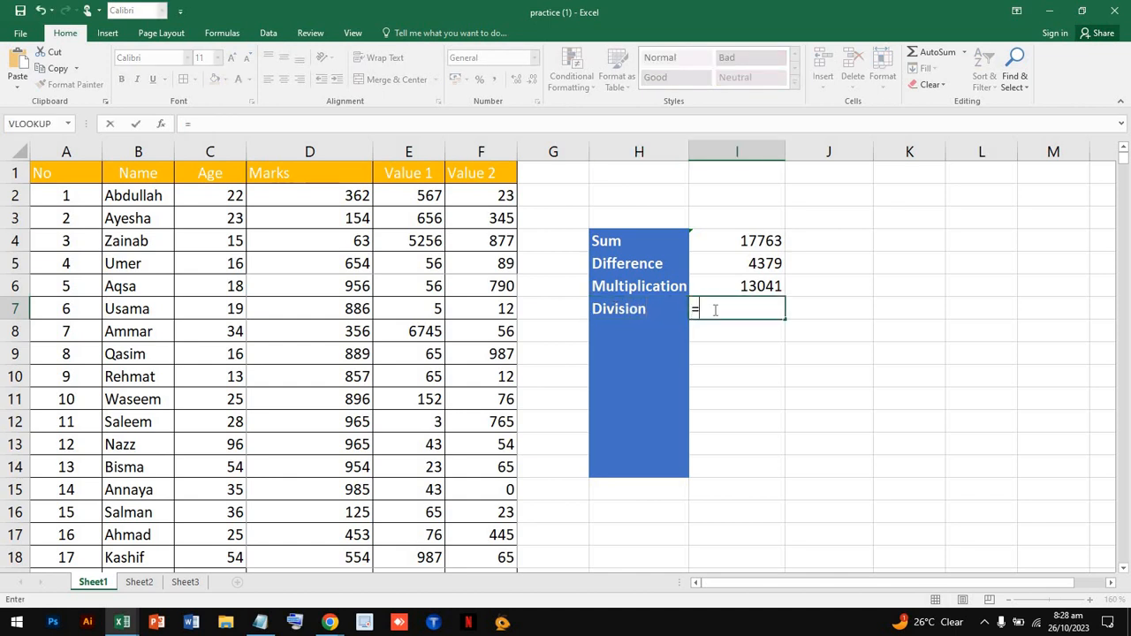
left_click(226, 286)
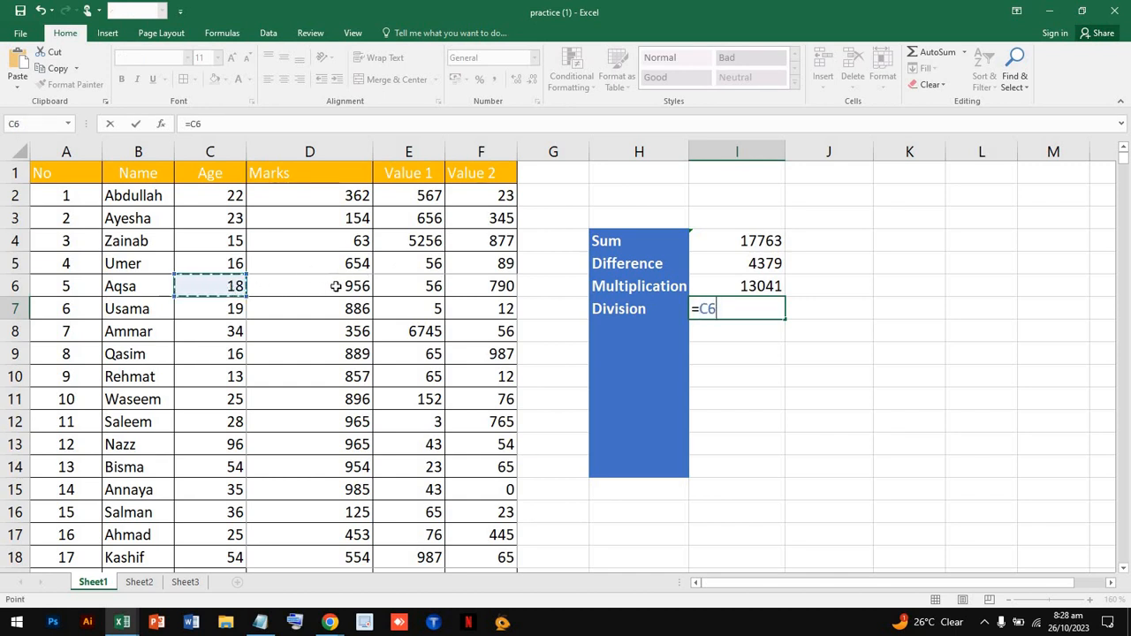
left_click(339, 286)
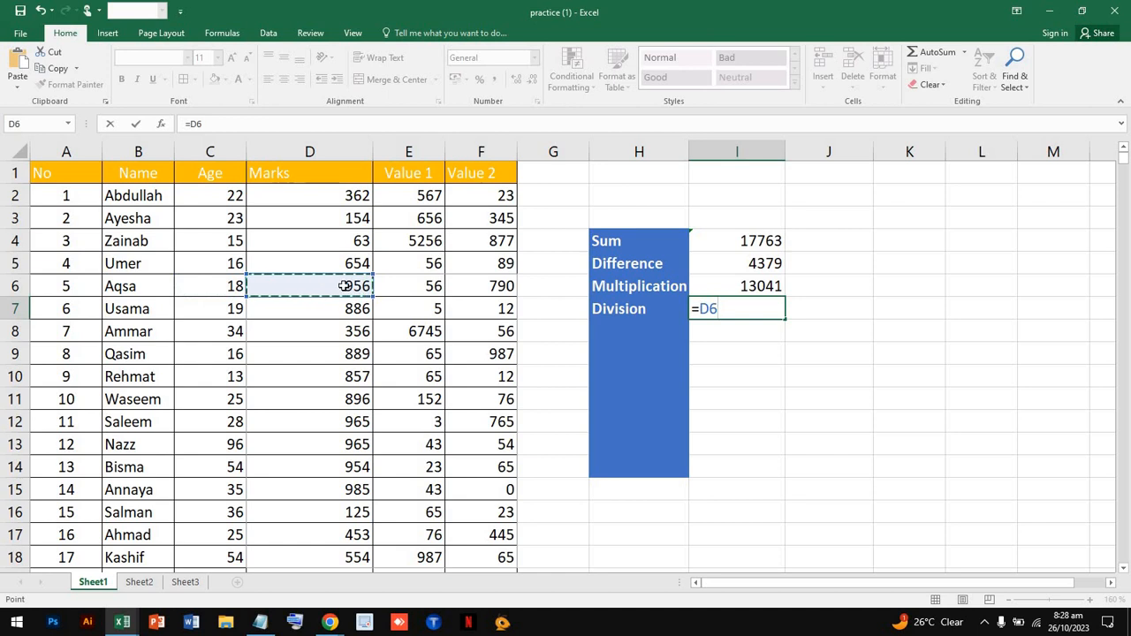
left_click(424, 287)
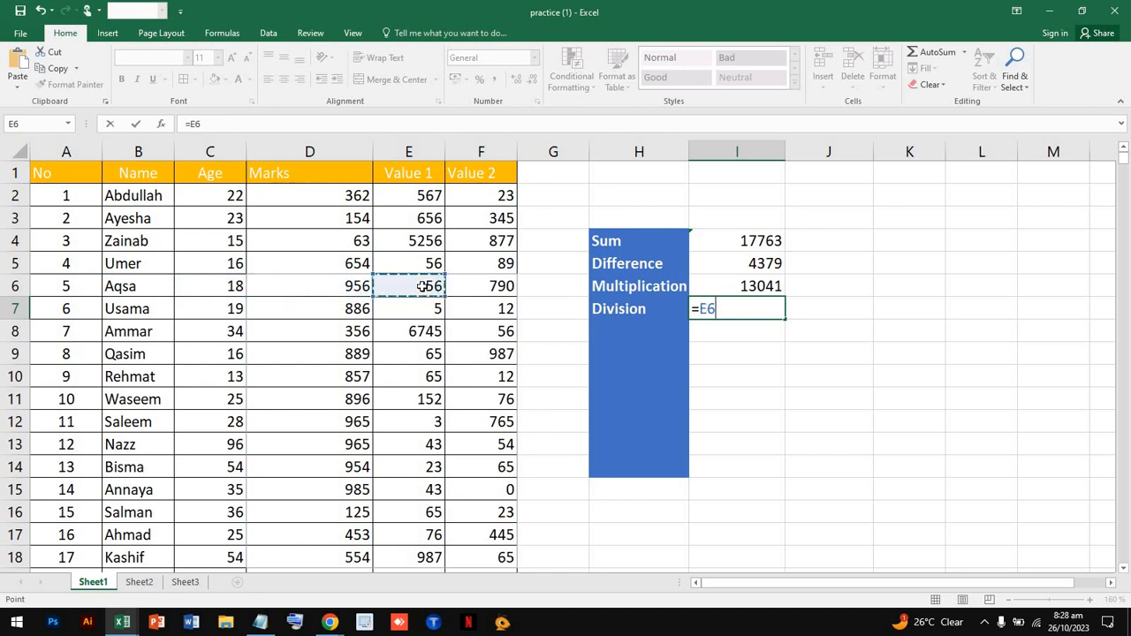
left_click(342, 280)
type("/")
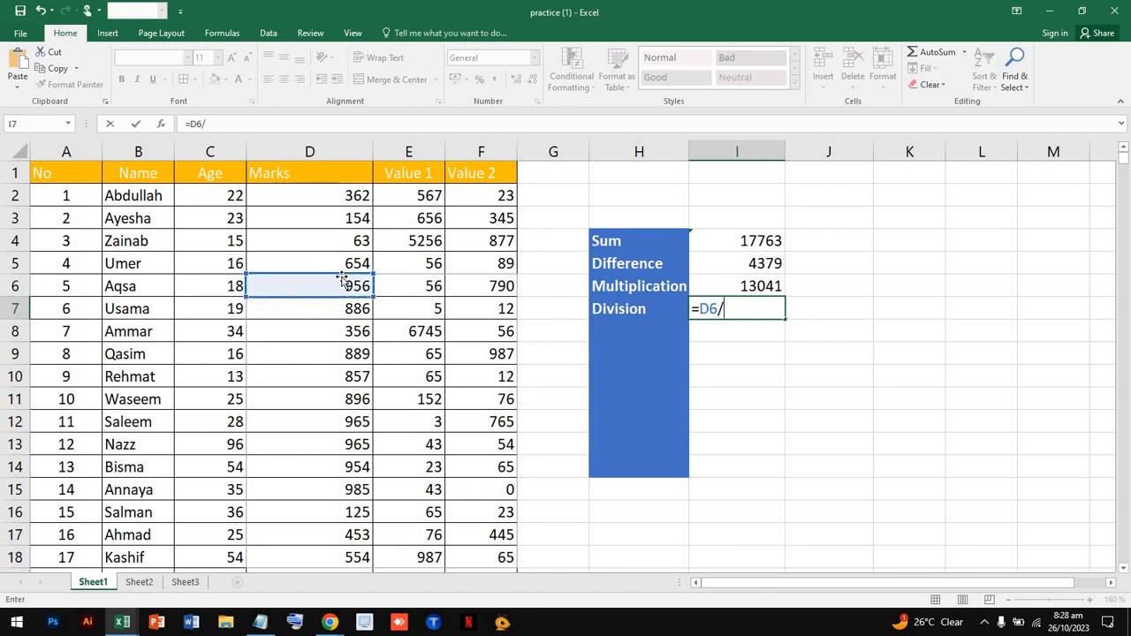
left_click(425, 283)
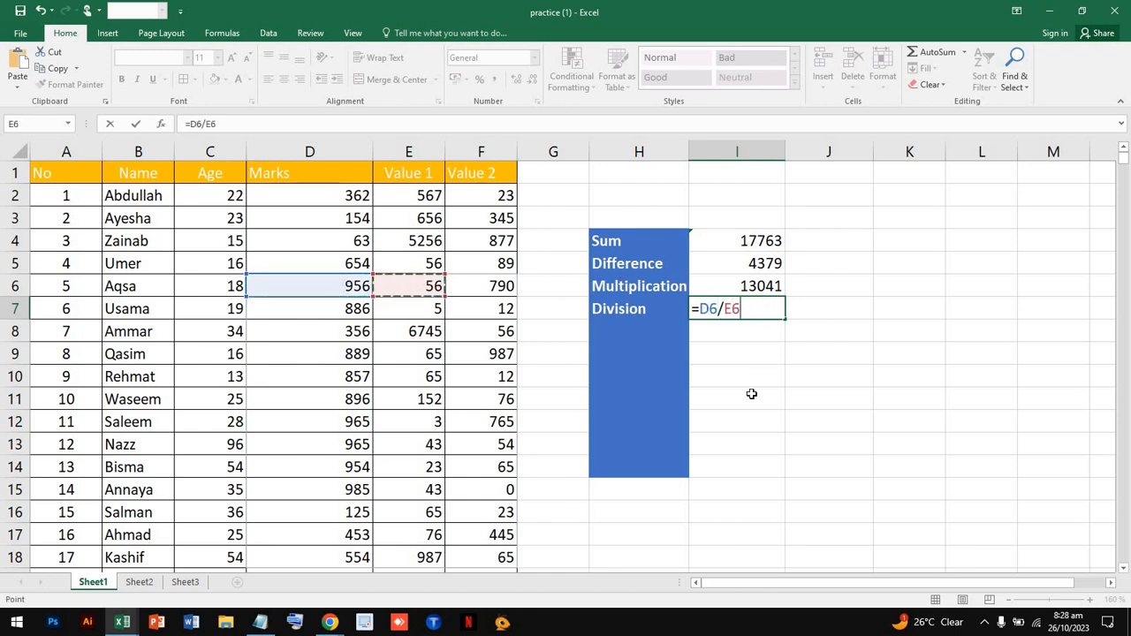
key("Return")
Step: Try the percentage format on the Division result in cell I7, and undo it
left_click(739, 306)
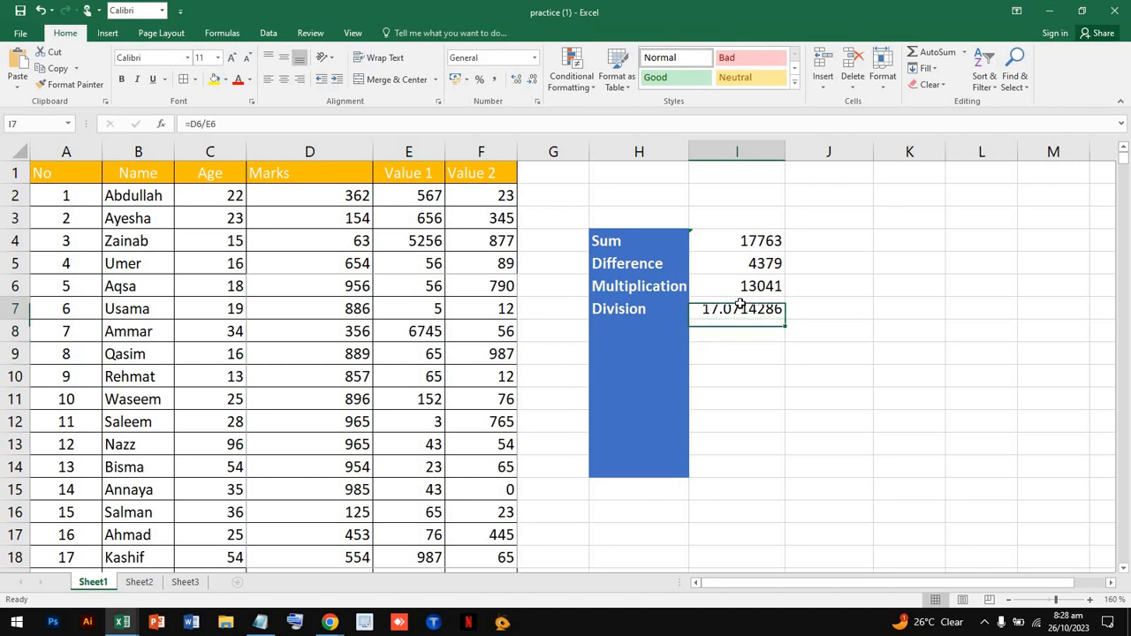
left_click(479, 79)
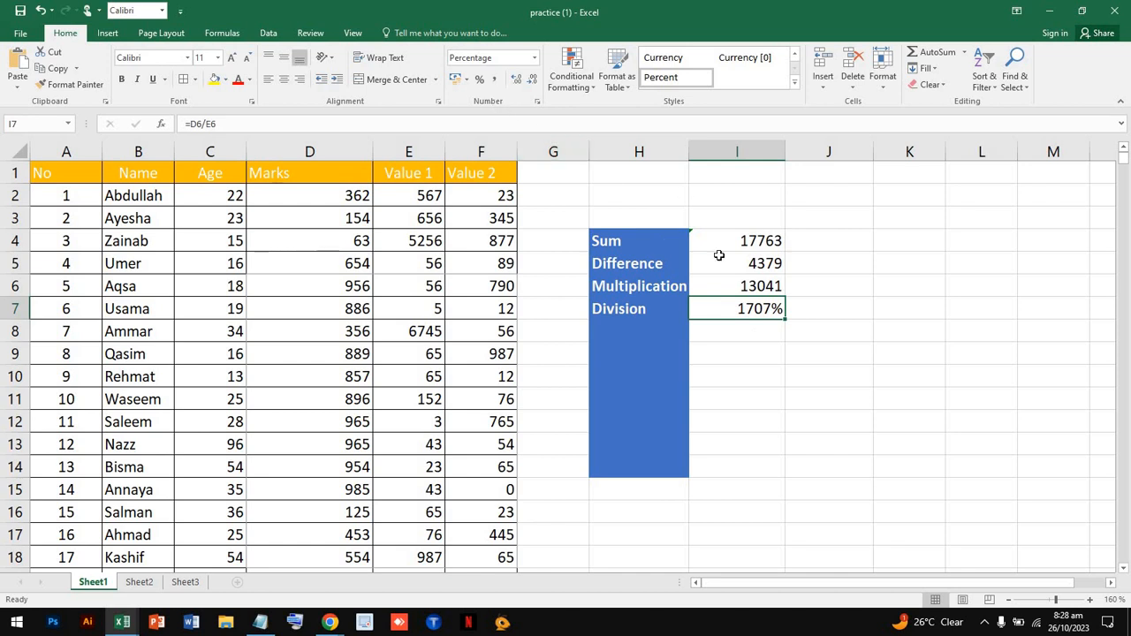
left_click(748, 377)
left_click(738, 308)
key("ctrl+z")
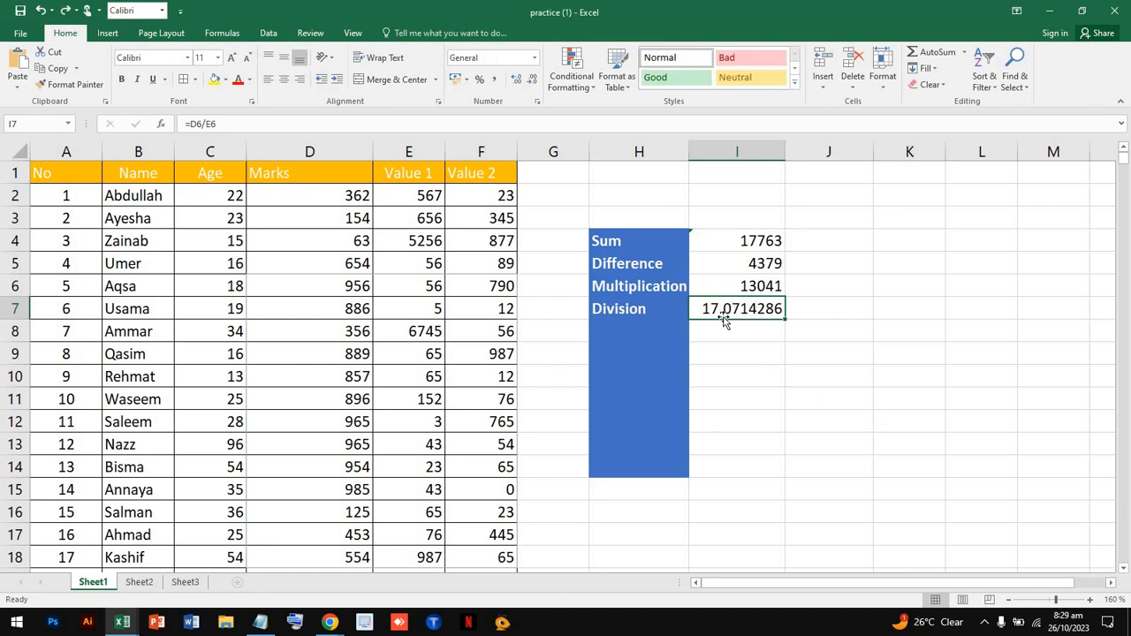
Step: Reduce the Division result in cell I7 to two decimal places
left_click(518, 79)
left_click(533, 81)
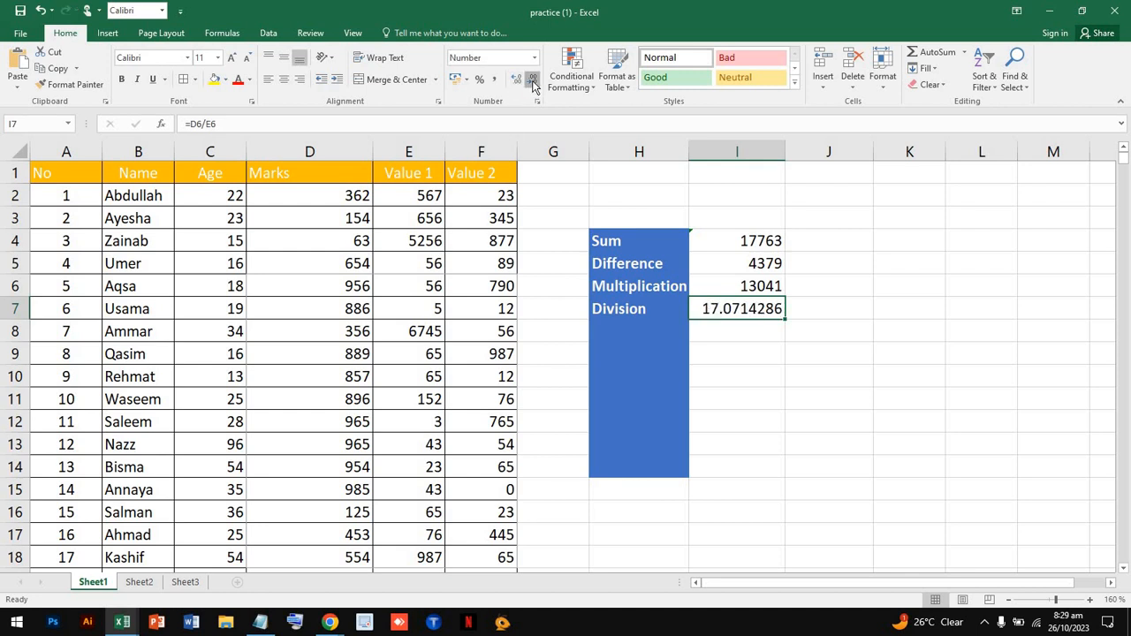
left_click(533, 82)
left_click(533, 81)
left_click(533, 82)
left_click(533, 82)
left_click(533, 82)
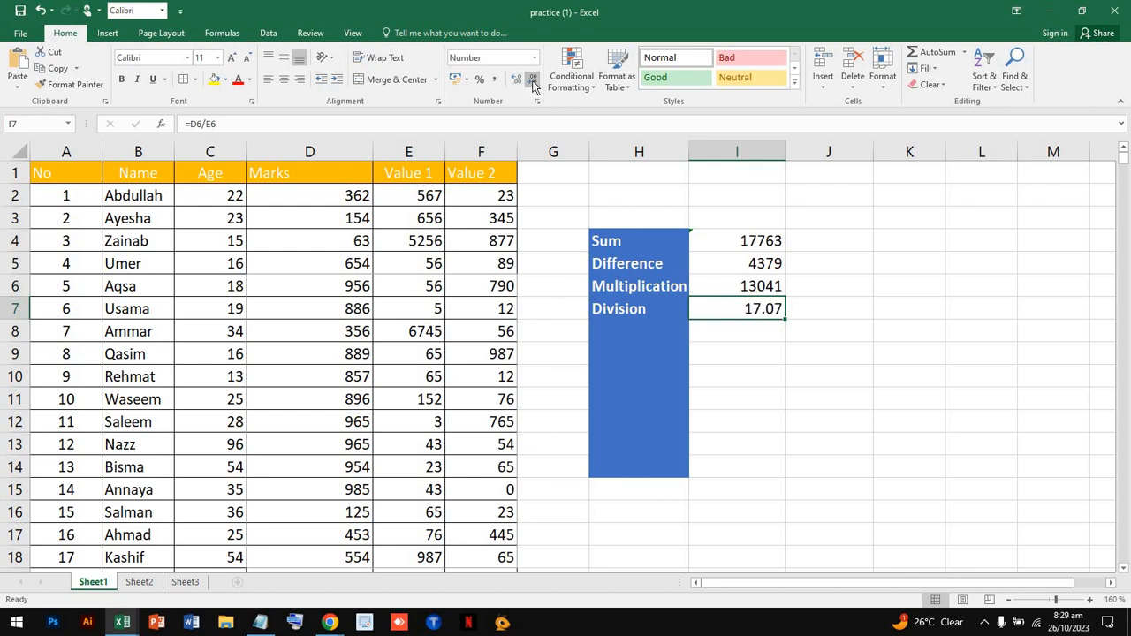
left_click(748, 419)
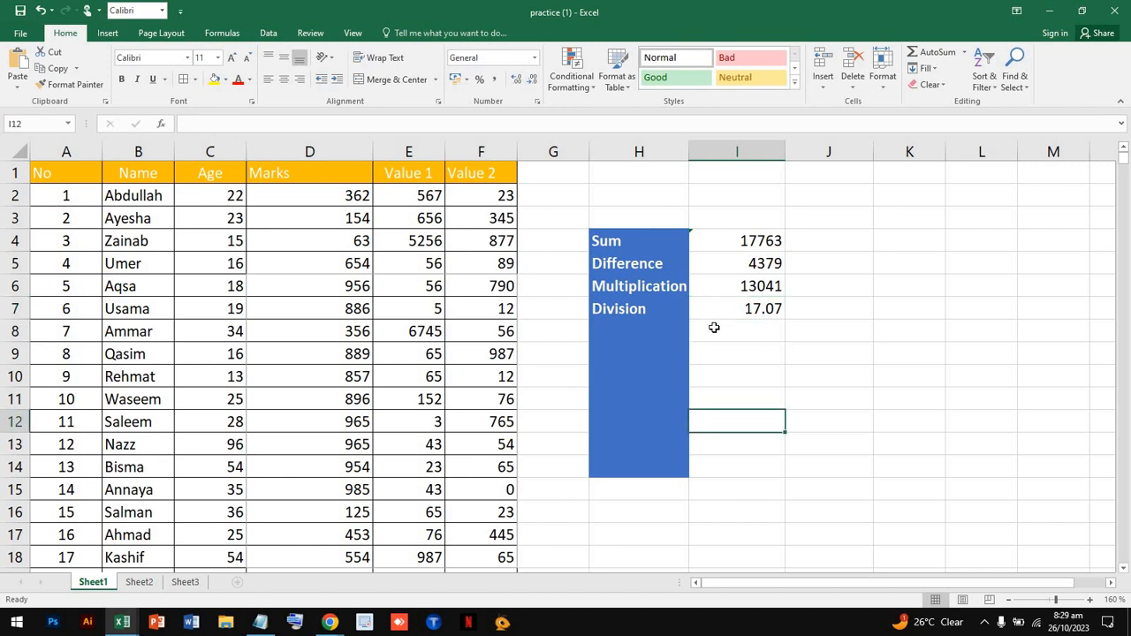
Step: Switch to Sheet3 with the student marks table and examine the obtained marks in K2:K11
double_click(620, 335)
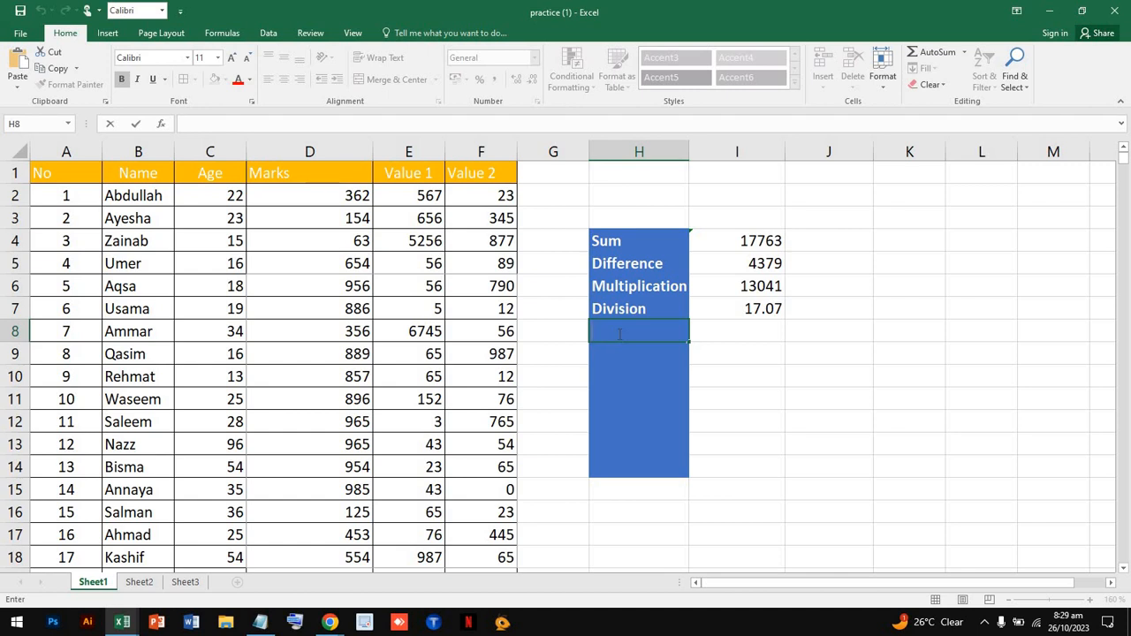
left_click(272, 627)
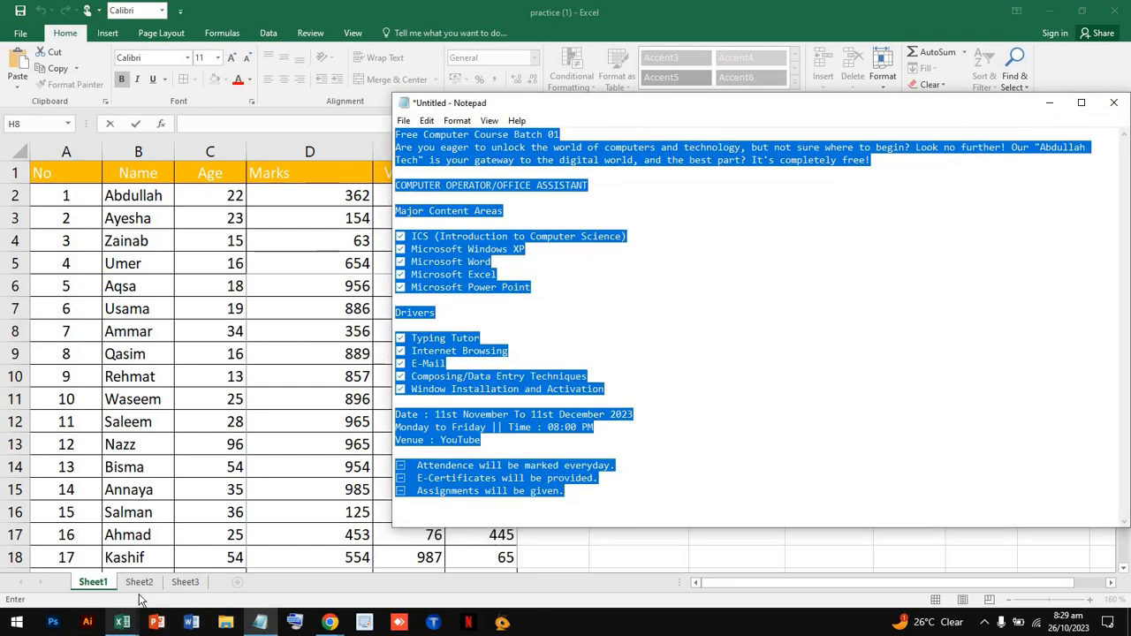
left_click(148, 584)
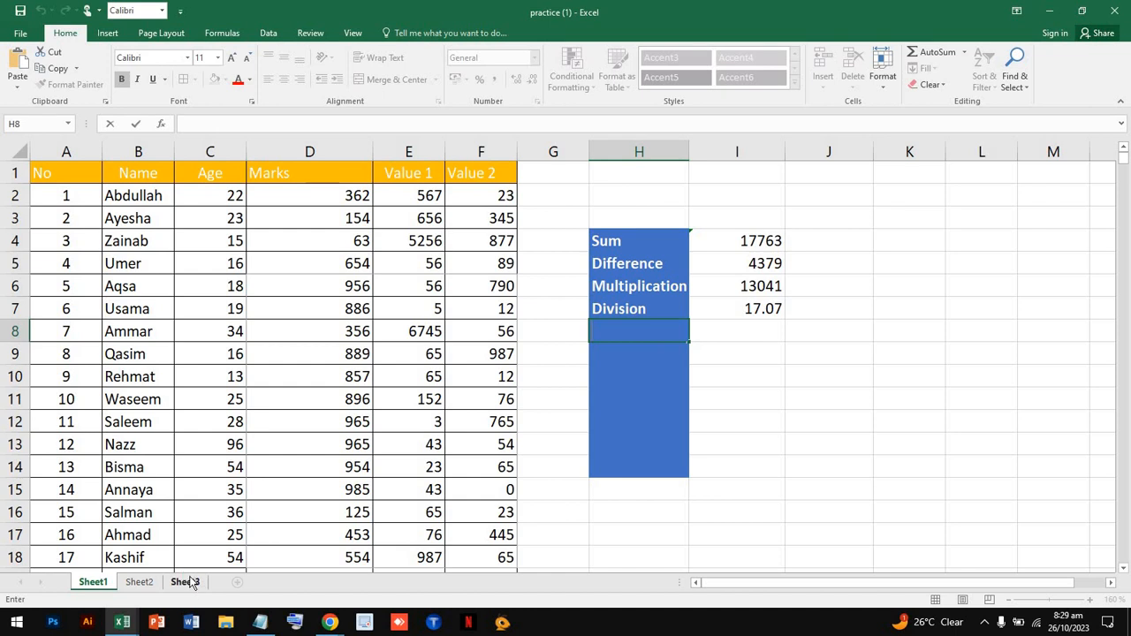
left_click(193, 583)
left_click(148, 580)
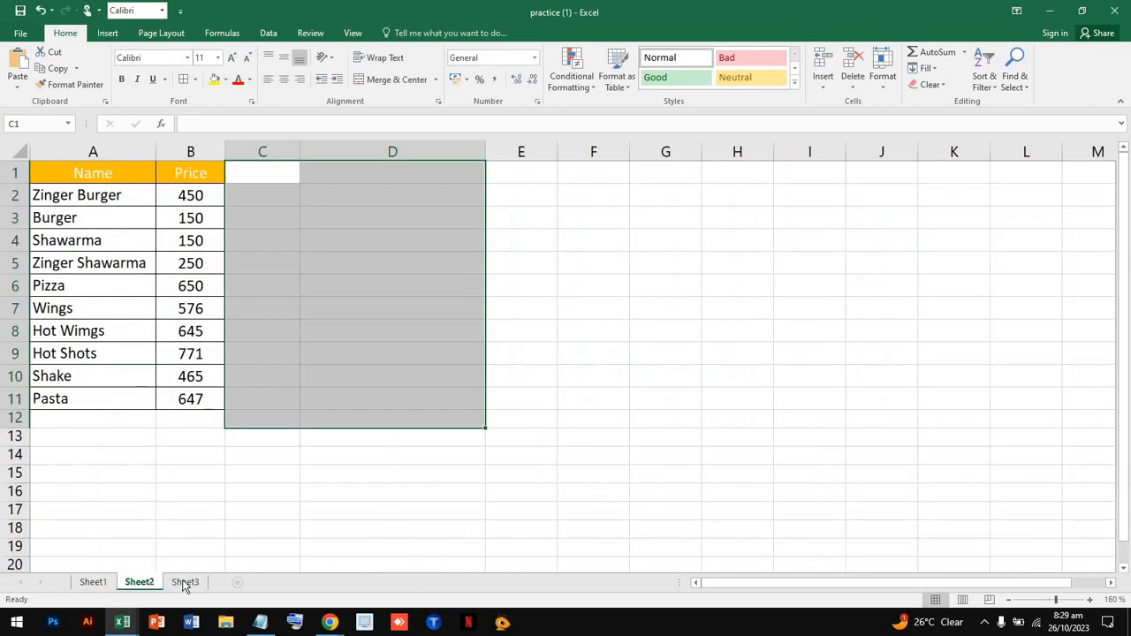
left_click(184, 583)
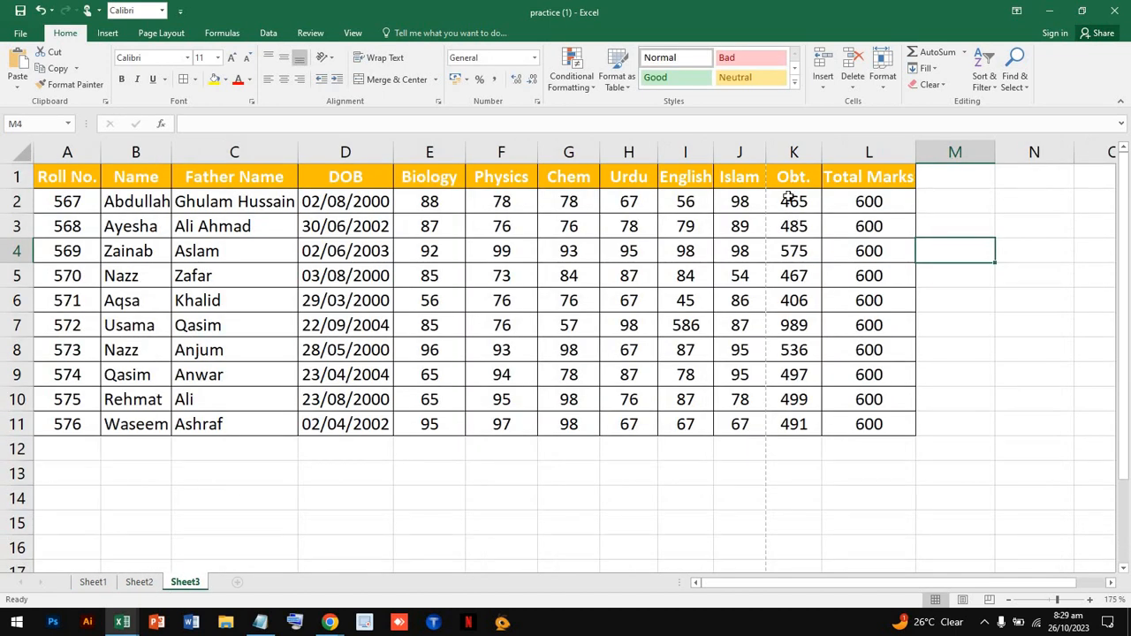
left_click(789, 196)
left_click_drag(788, 257, 787, 432)
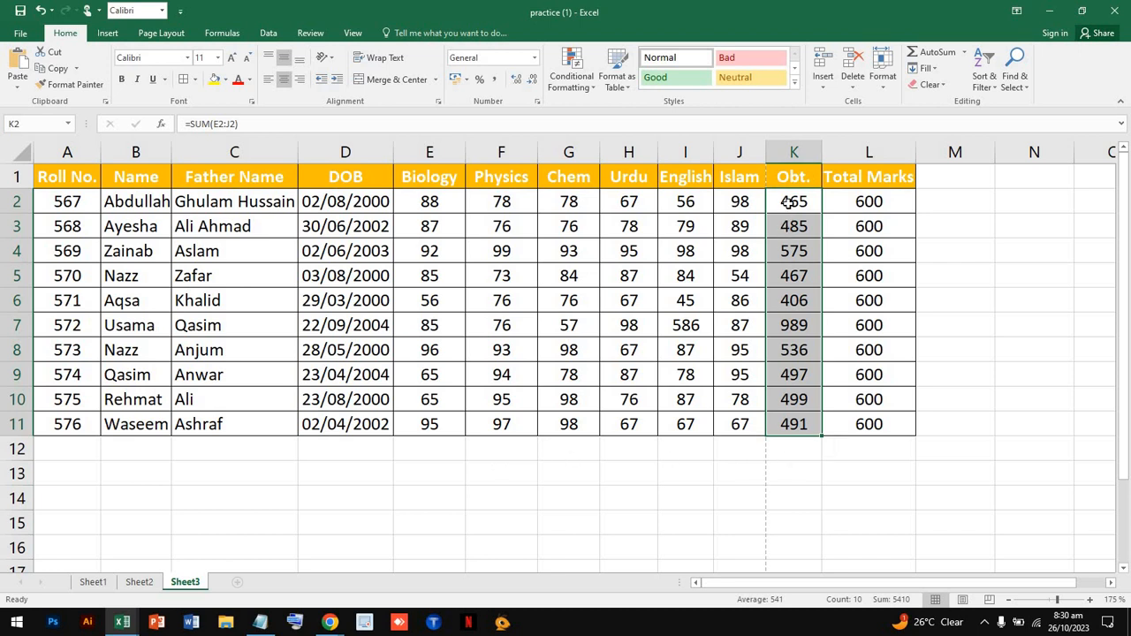
Step: Add the label max in cell J14, below the marks table
left_click(787, 453)
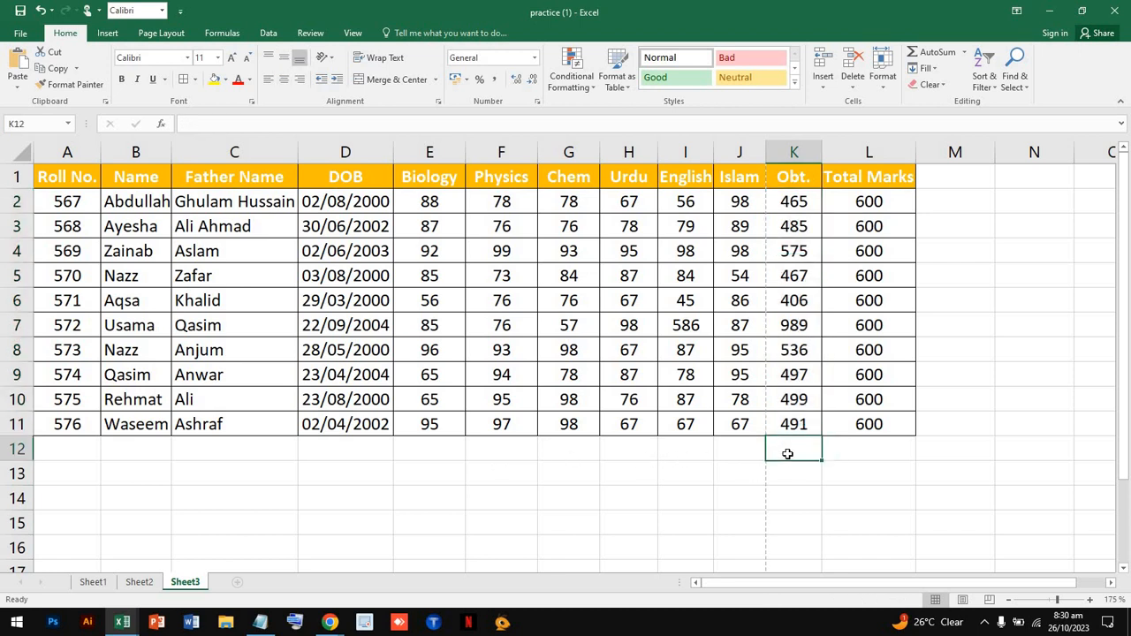
double_click(798, 452)
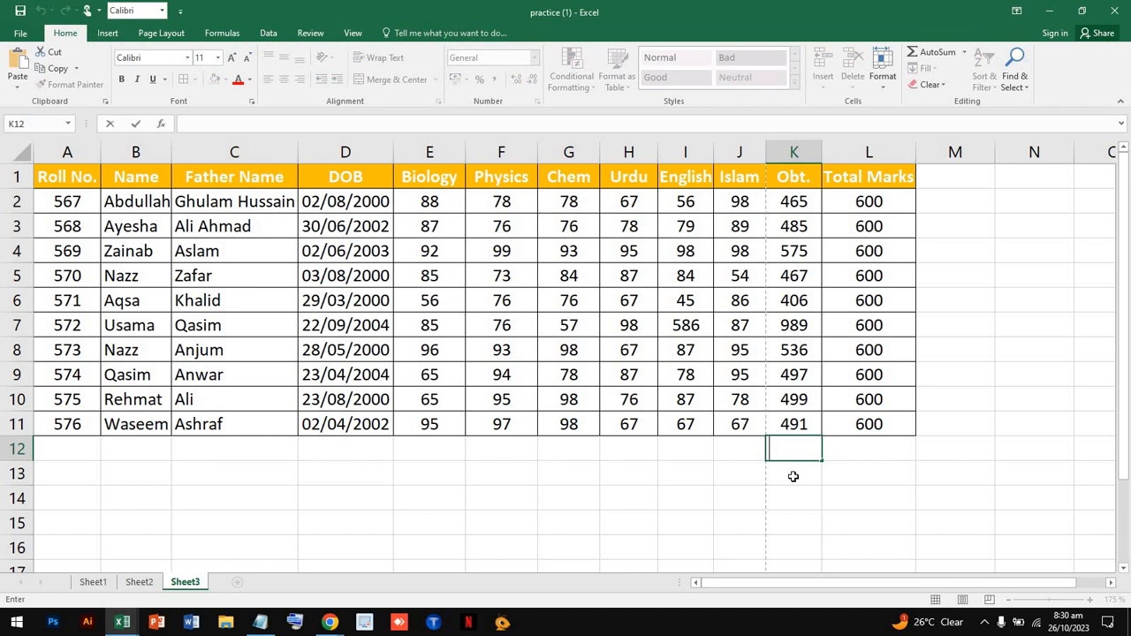
left_click(750, 496)
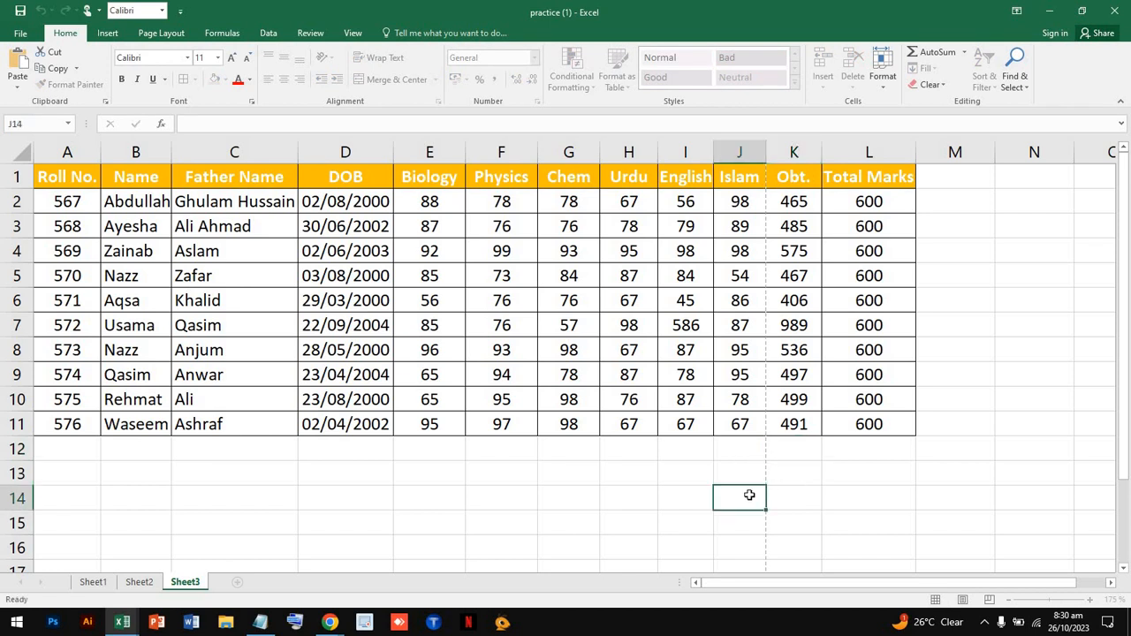
double_click(747, 496)
type("max")
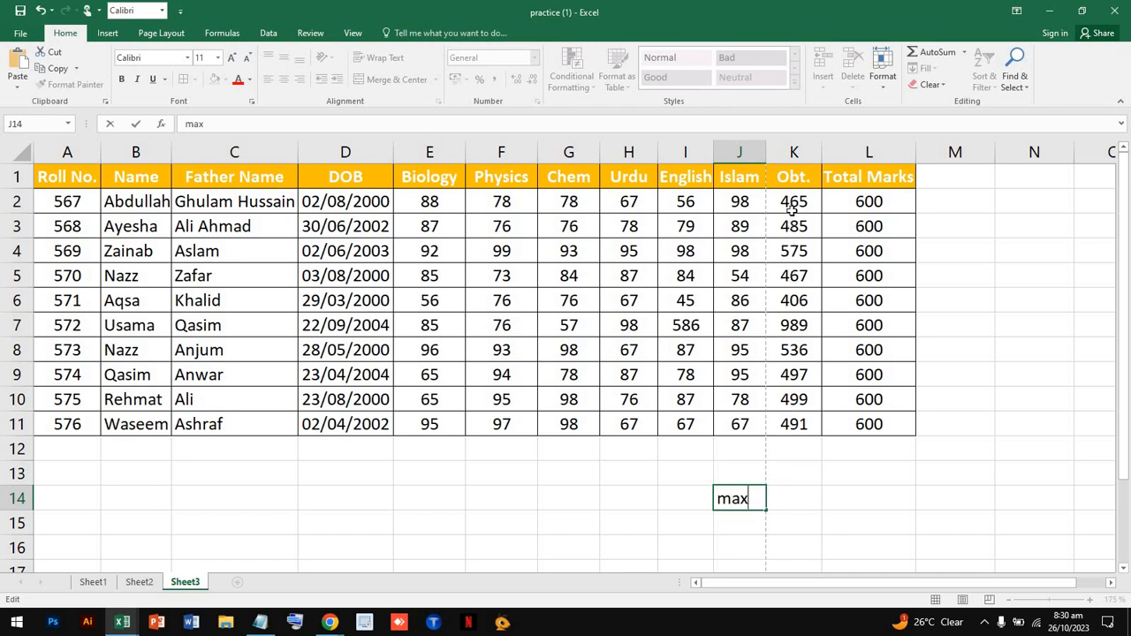
Step: Enter the formula =MAX(K2:K11) in cell K14, beside the max label, to find the highest obtained marks
left_click(783, 498)
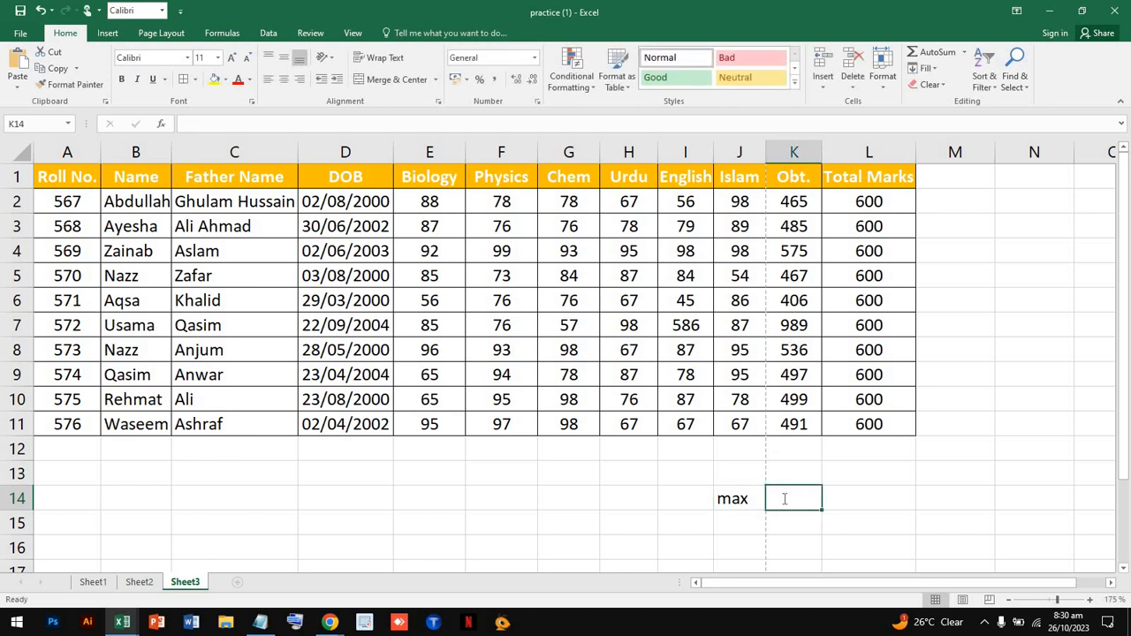
type("=")
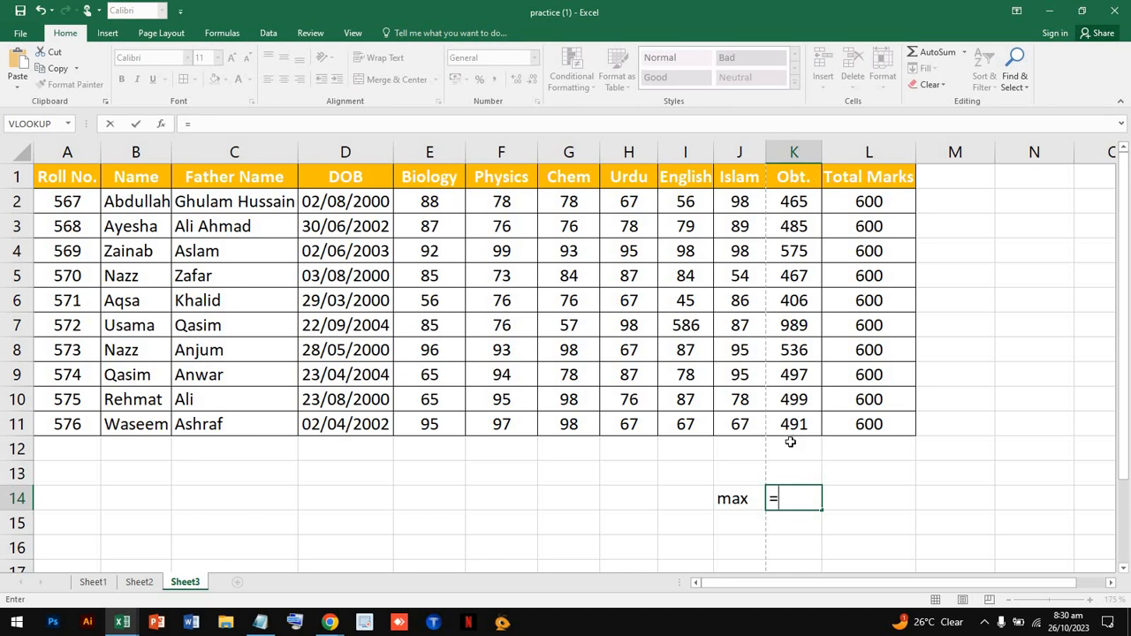
type("ma")
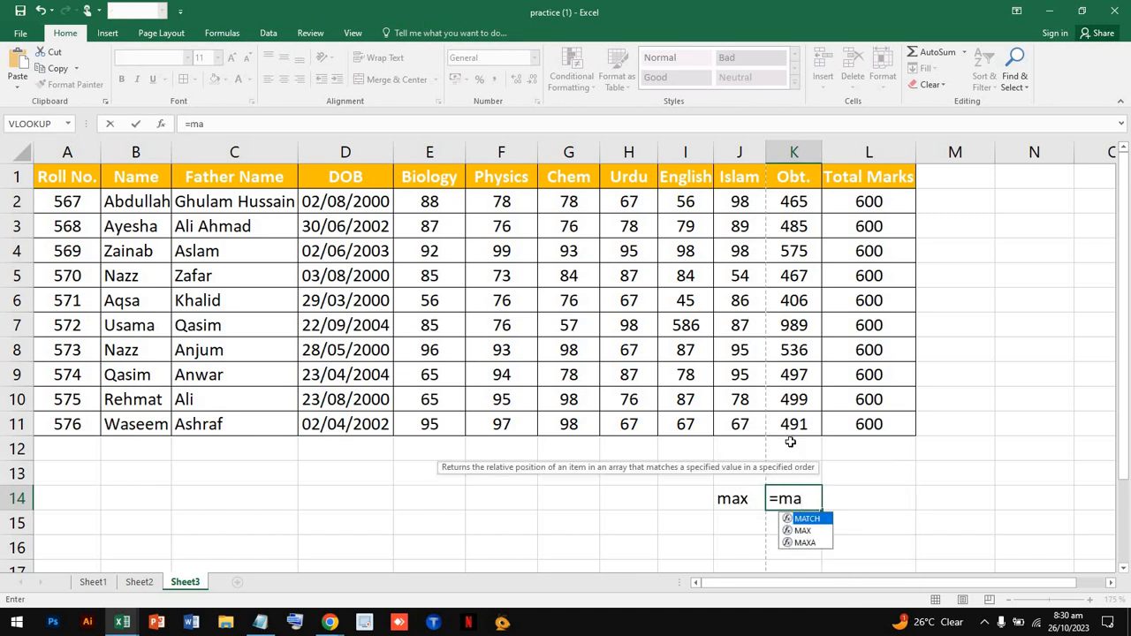
double_click(812, 532)
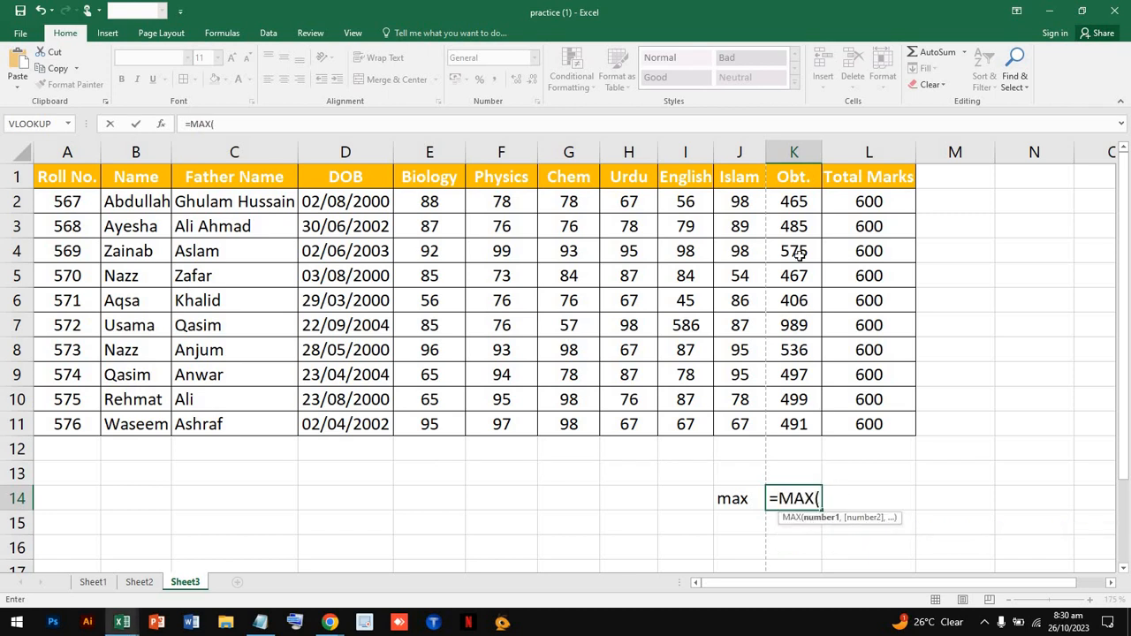
left_click_drag(793, 201, 799, 415)
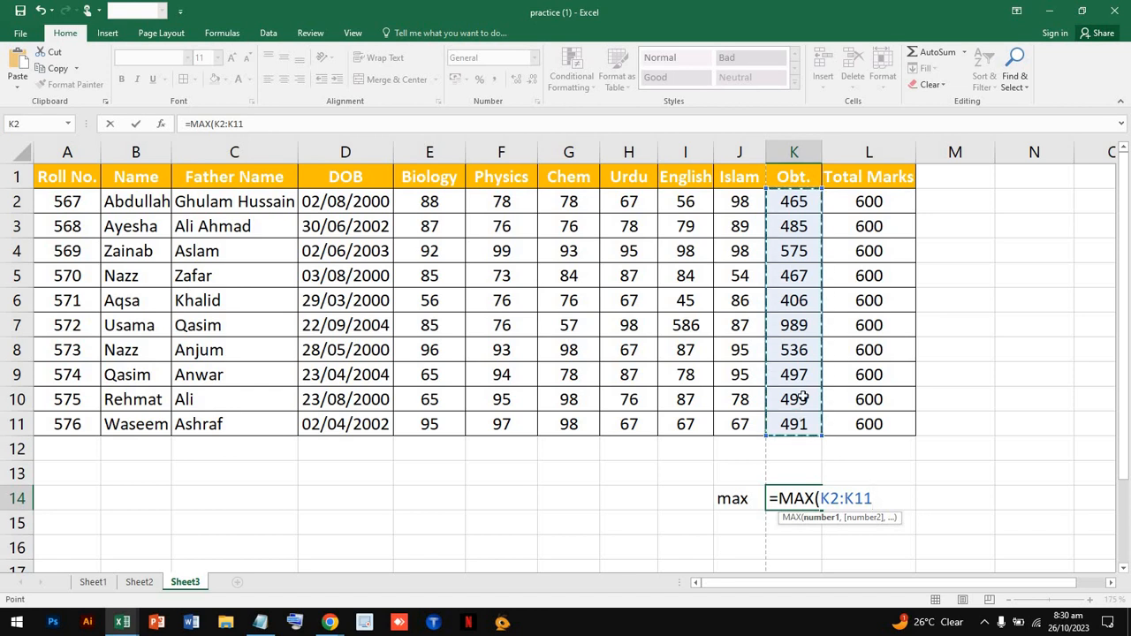
key("Return")
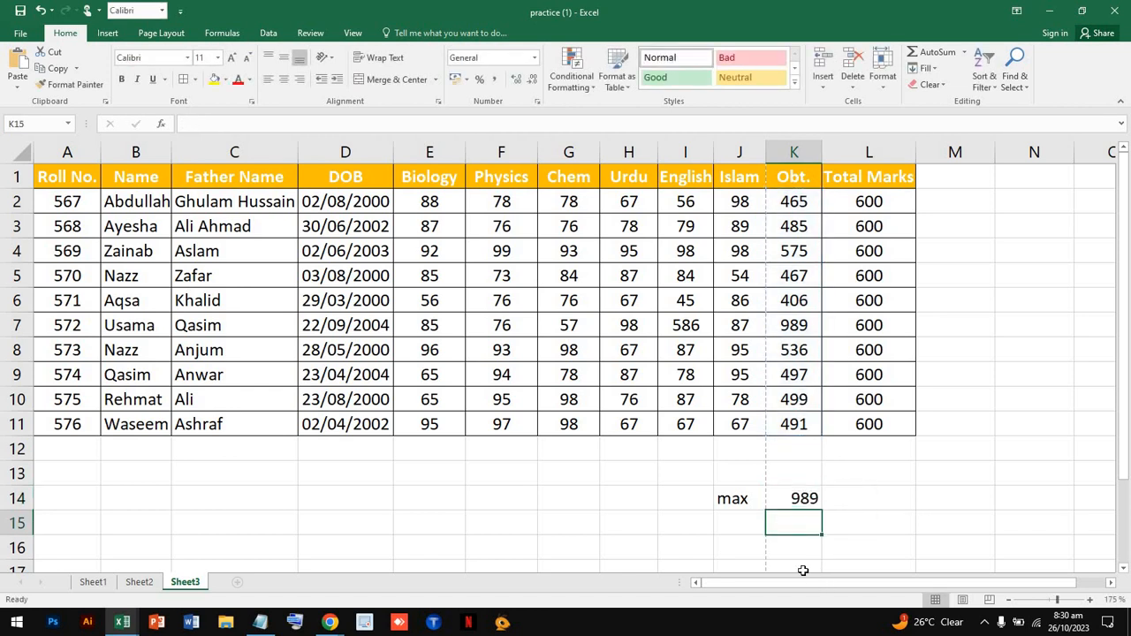
left_click(799, 499)
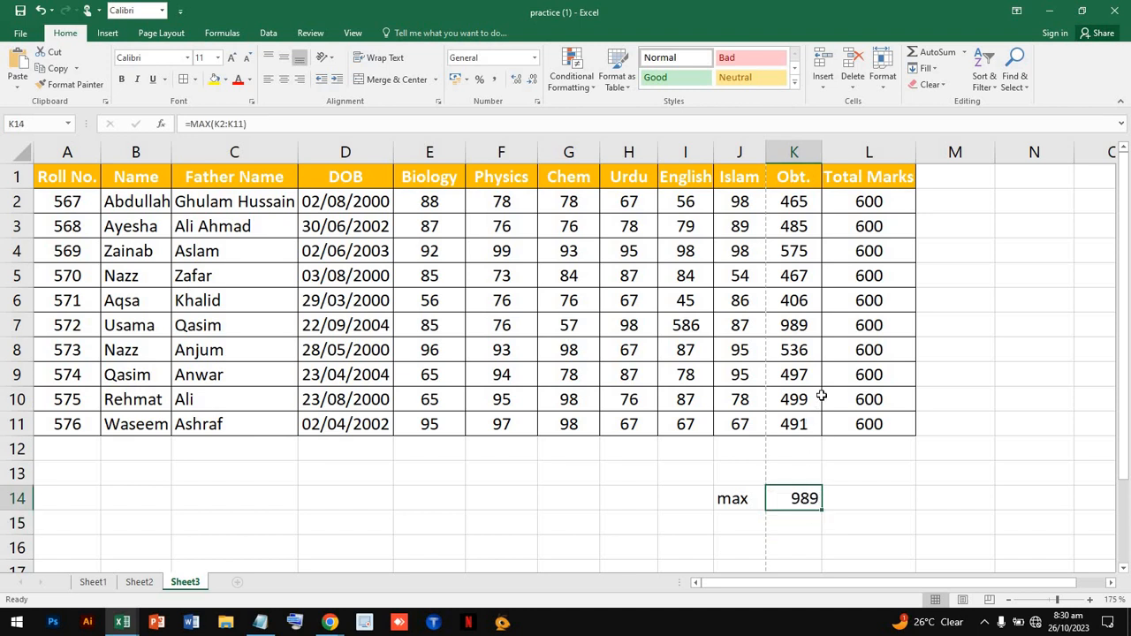
Step: Correct the English marks in cell I7 to 56 and recheck the max result in cell K14
left_click(801, 324)
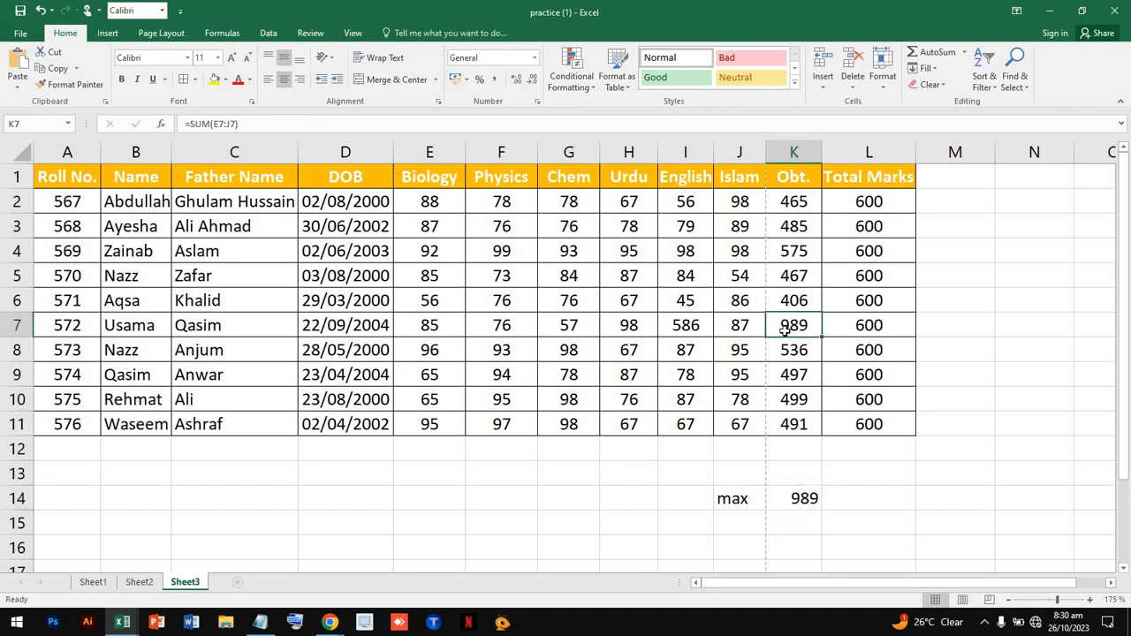
double_click(685, 325)
left_click_drag(683, 322, 691, 322)
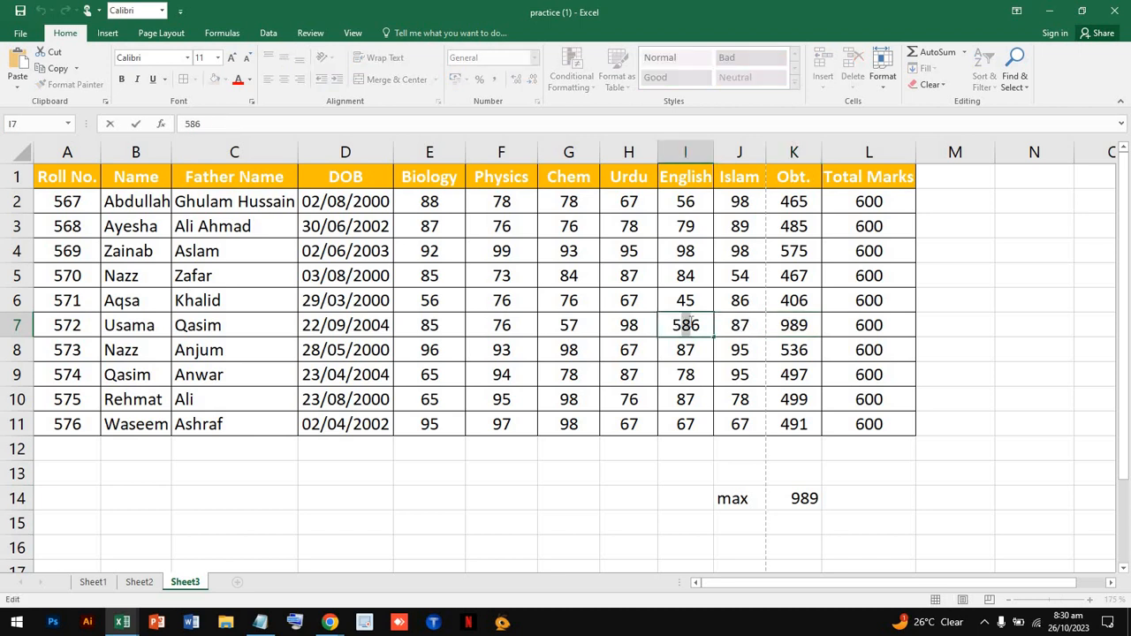
key("BackSpace")
left_click(750, 392)
left_click(802, 498)
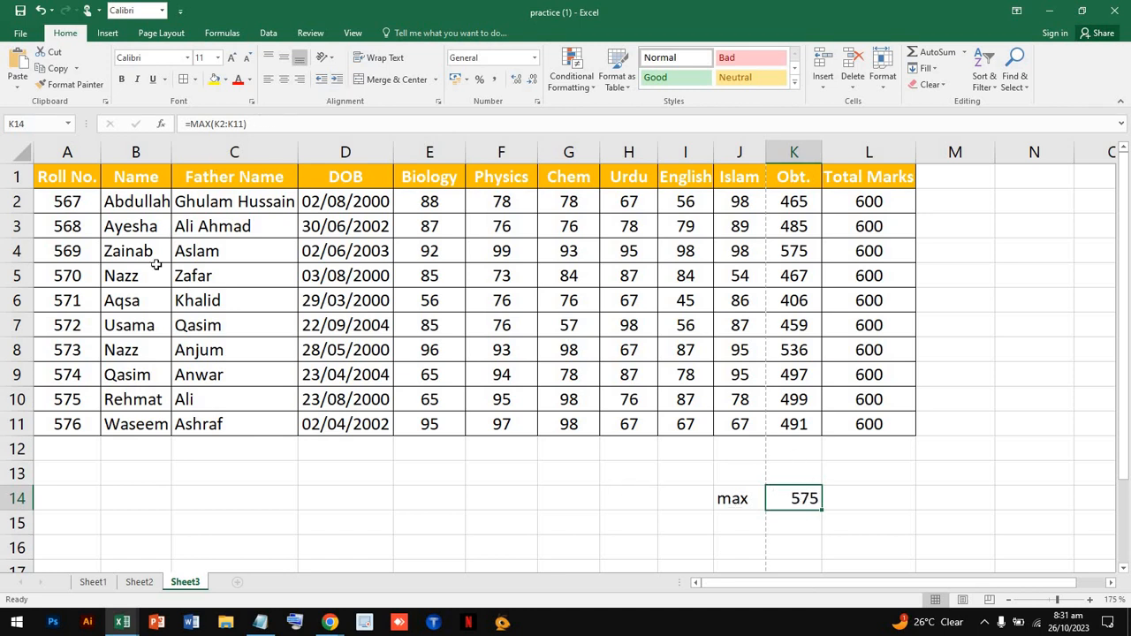
Step: Return to Sheet1 and add the label max in cell H8, below the Division label
left_click(141, 587)
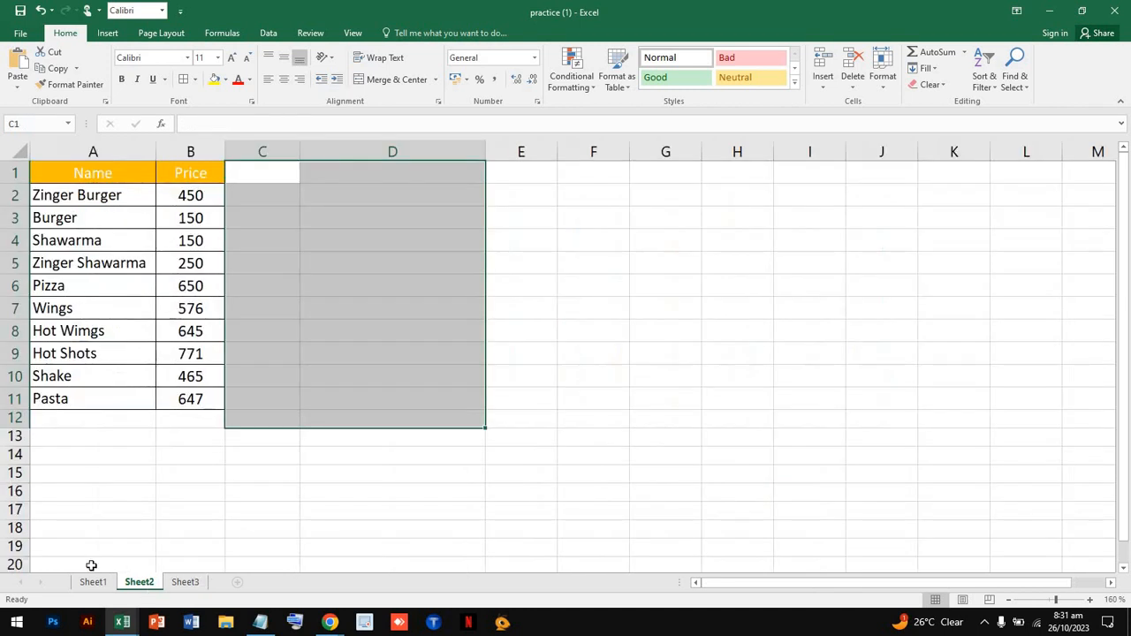
left_click(88, 585)
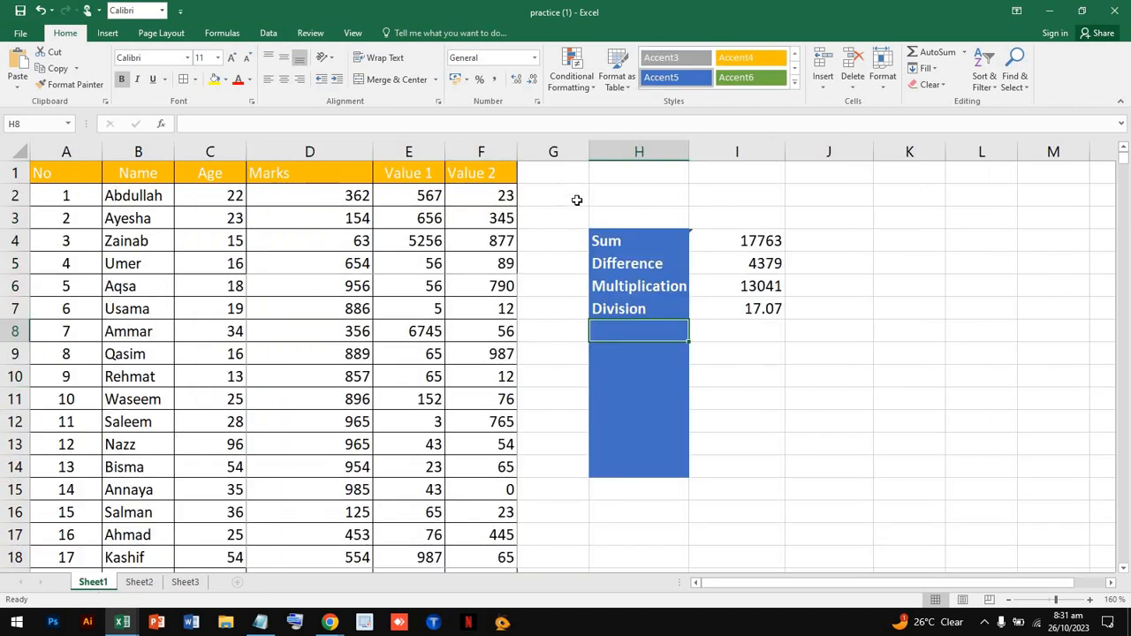
type("m")
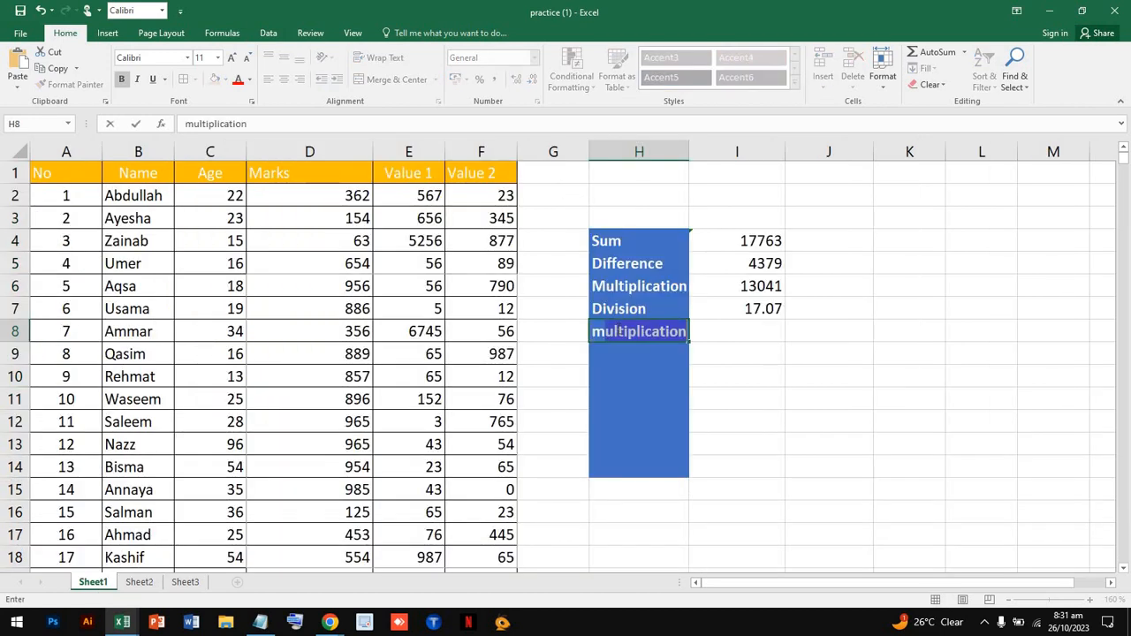
type("ax")
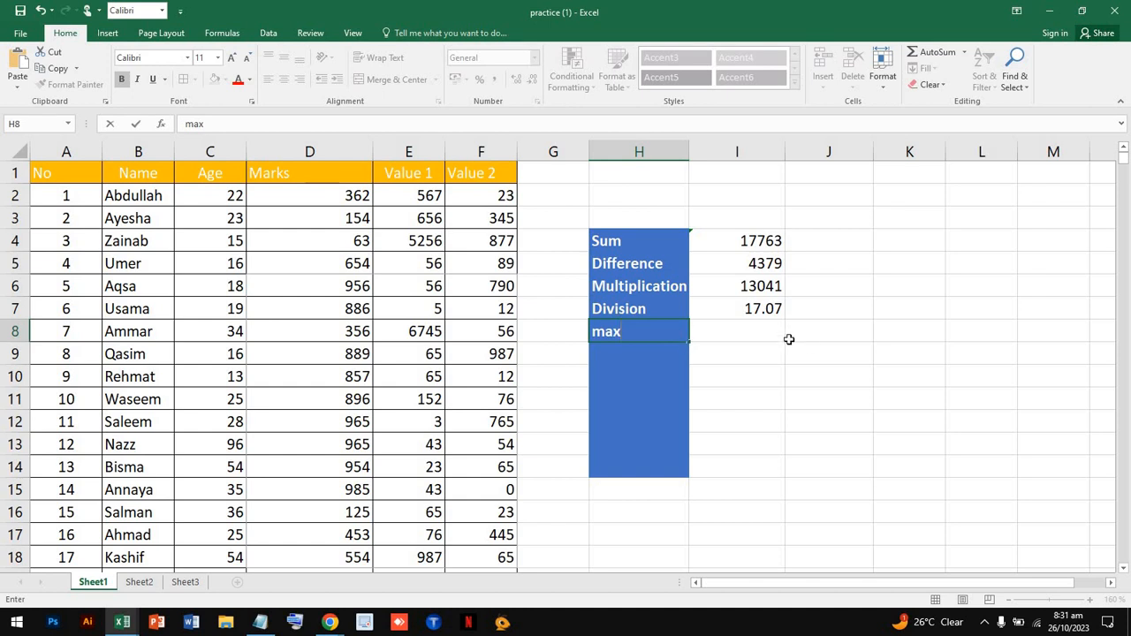
left_click(760, 336)
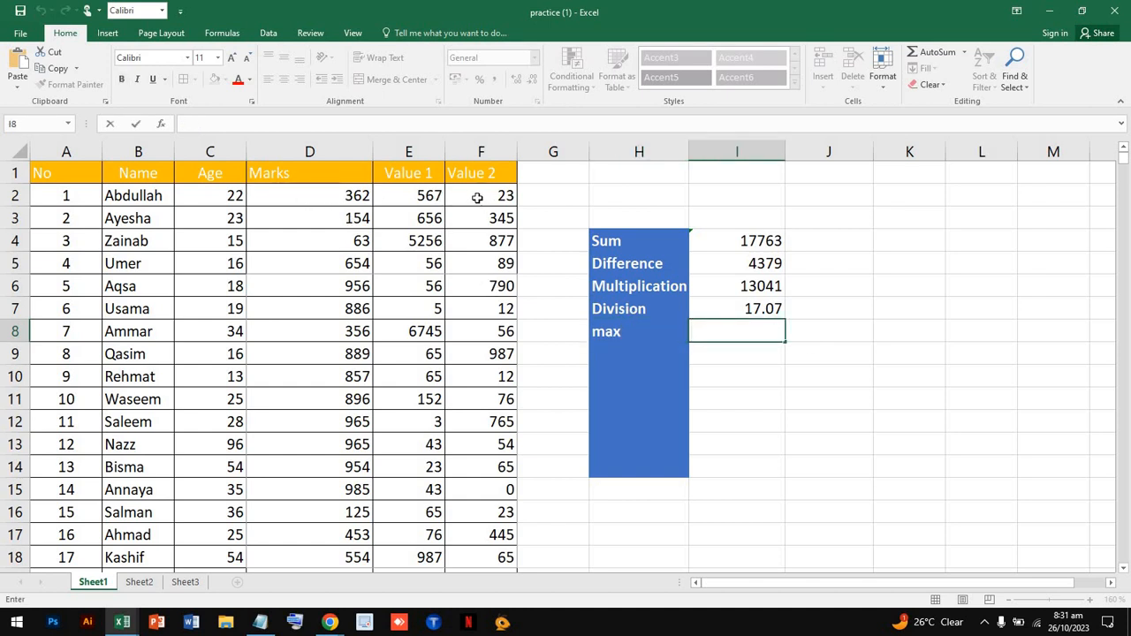
Step: Enter the formula =MAX(F2:F51) in cell I8 to find the largest number in the Value 2 column
left_click_drag(468, 198, 476, 350)
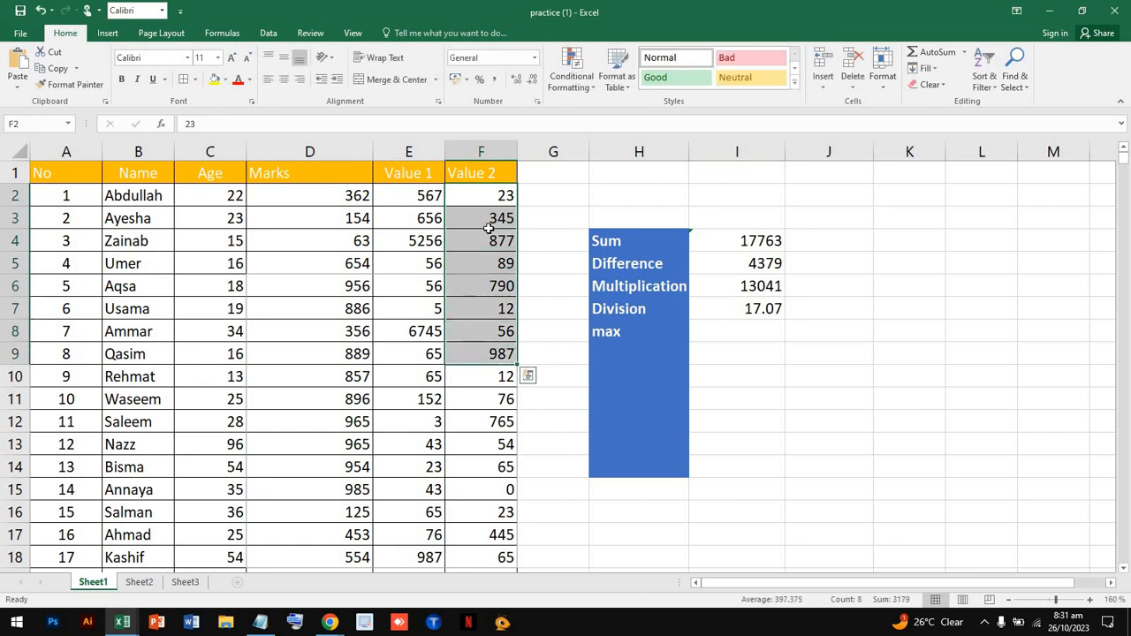
left_click(511, 198)
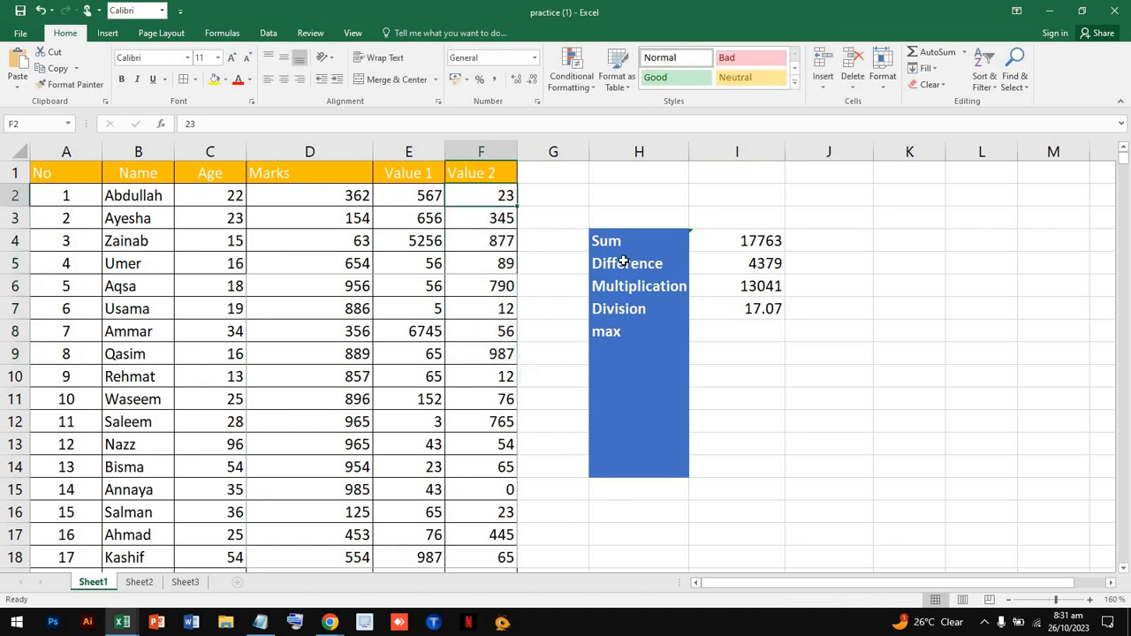
double_click(730, 333)
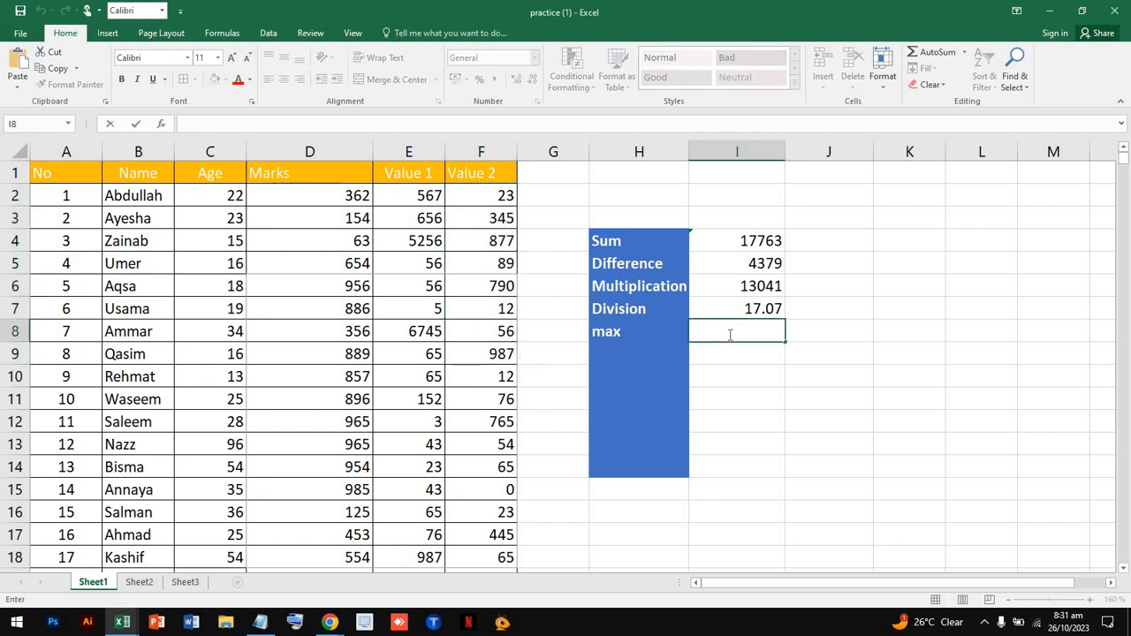
type("=")
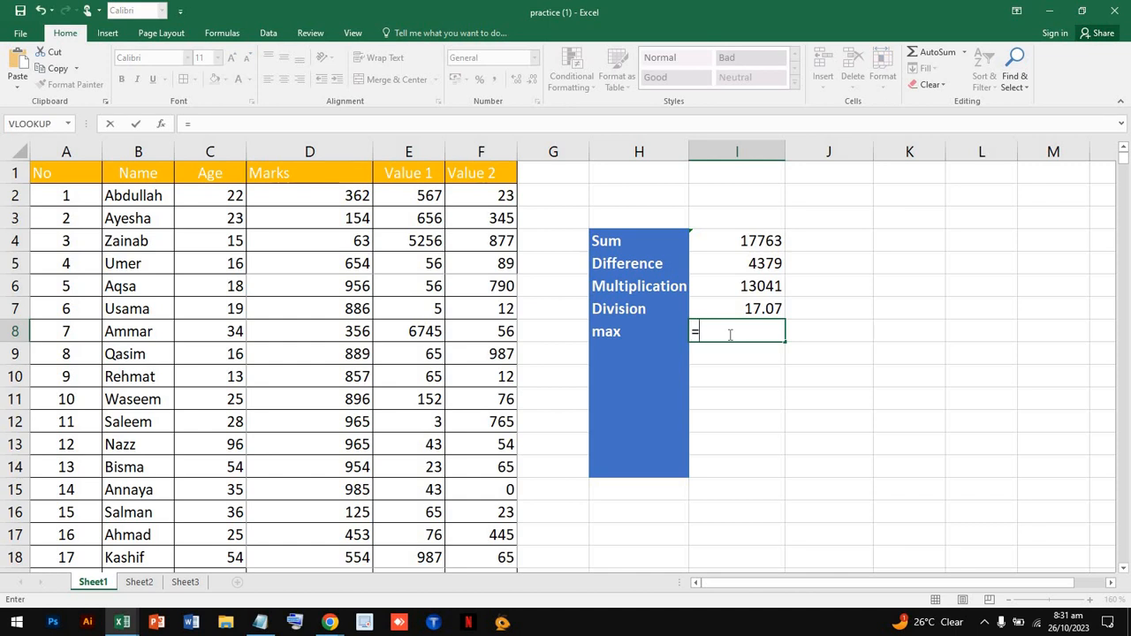
type("max")
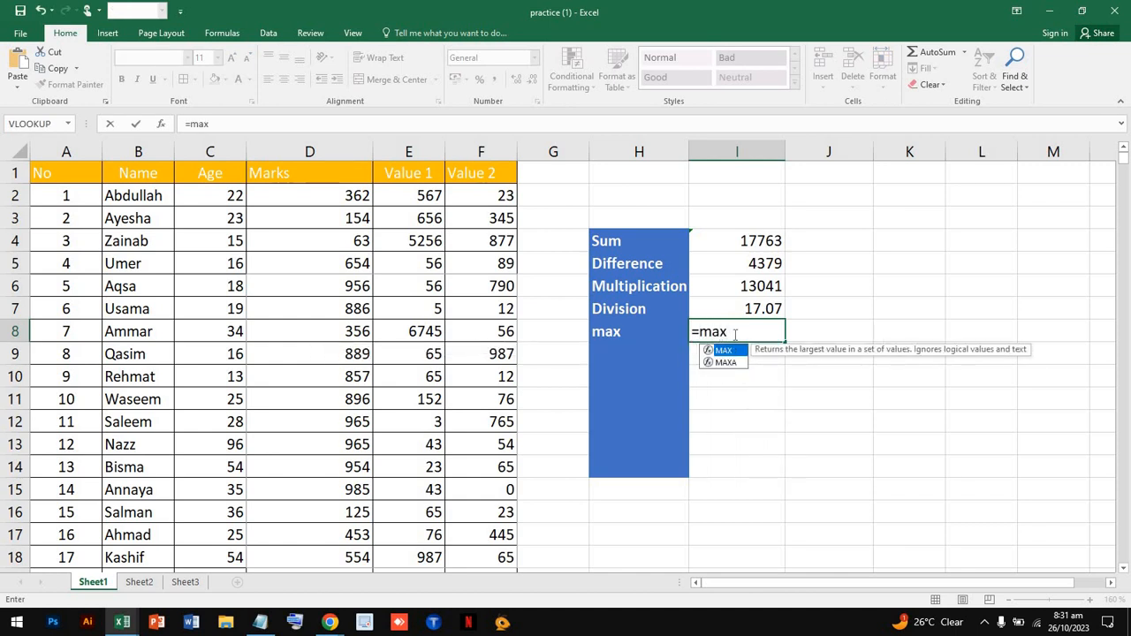
double_click(735, 334)
left_click(735, 334)
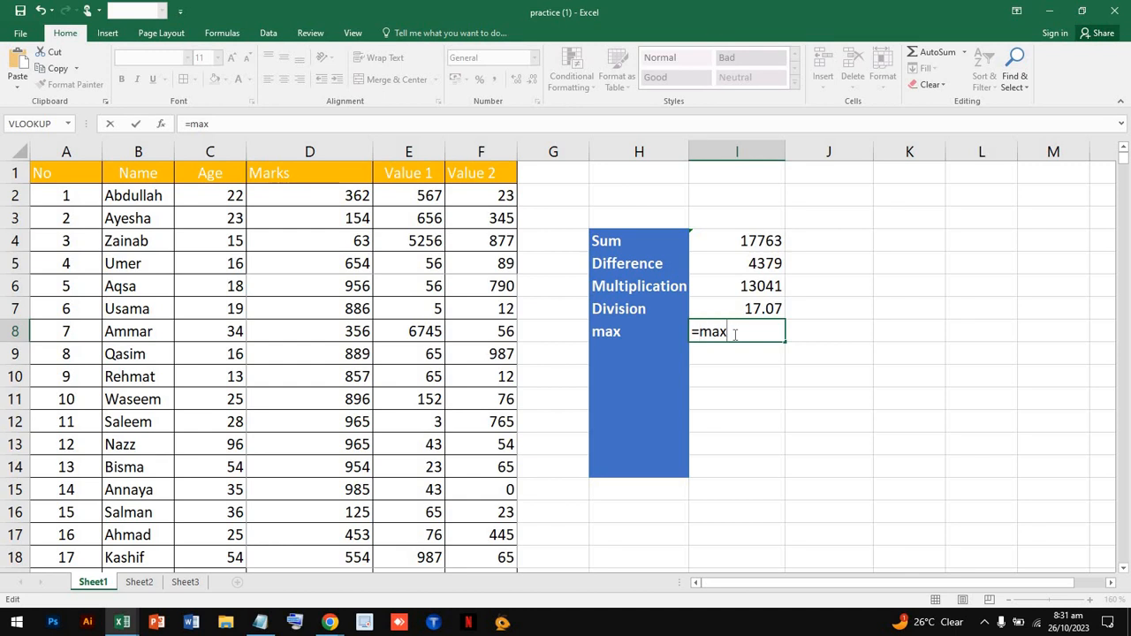
type("9")
key("BackSpace")
type("(")
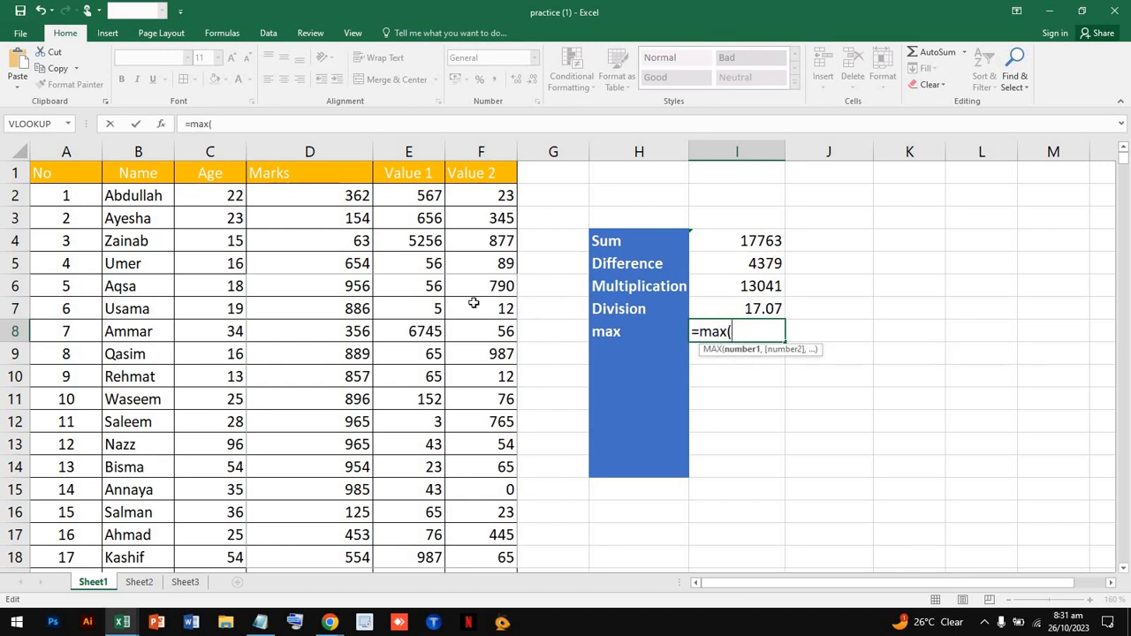
mouse_move(478, 197)
left_mouse_down()
mouse_move(479, 629)
mouse_move(496, 2)
mouse_move(487, 181)
mouse_move(499, 190)
left_mouse_up()
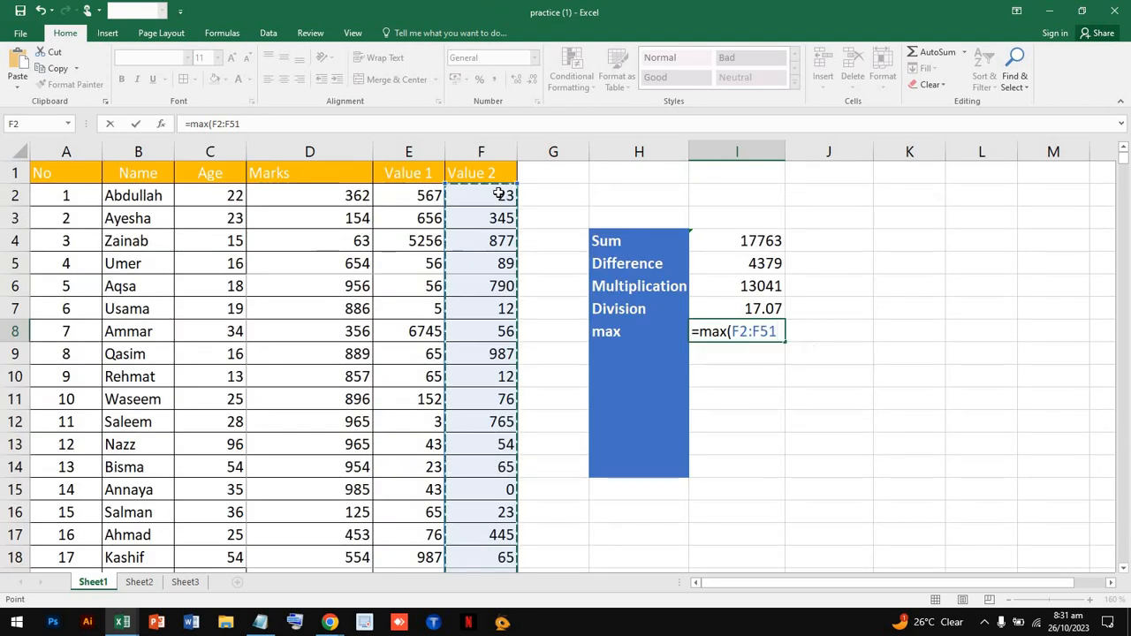
key("Return")
left_click(780, 334)
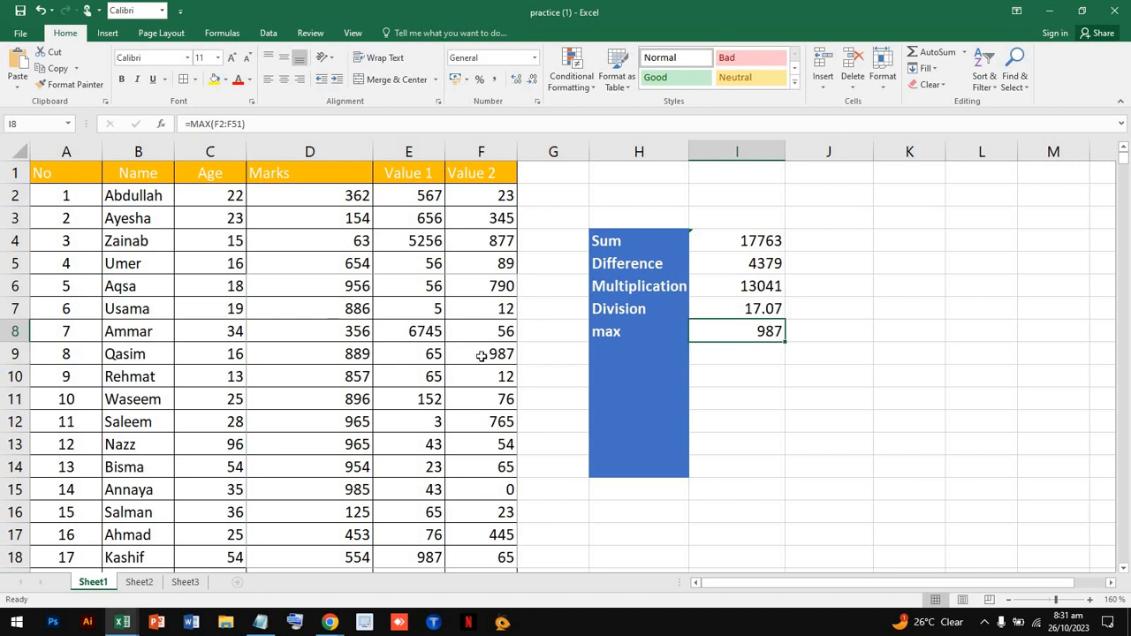
Step: Look through the Value 2 column and add the label min in cell H9, below the max label
scroll(495, 292, "down", 1)
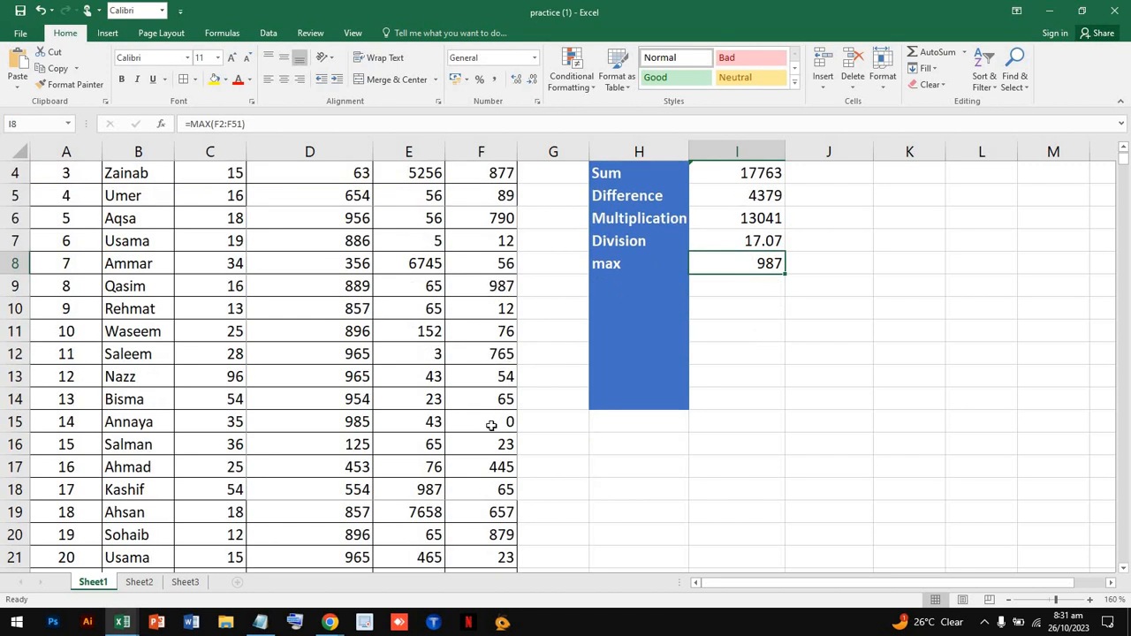
scroll(492, 423, "down", 5)
scroll(491, 426, "down", 1)
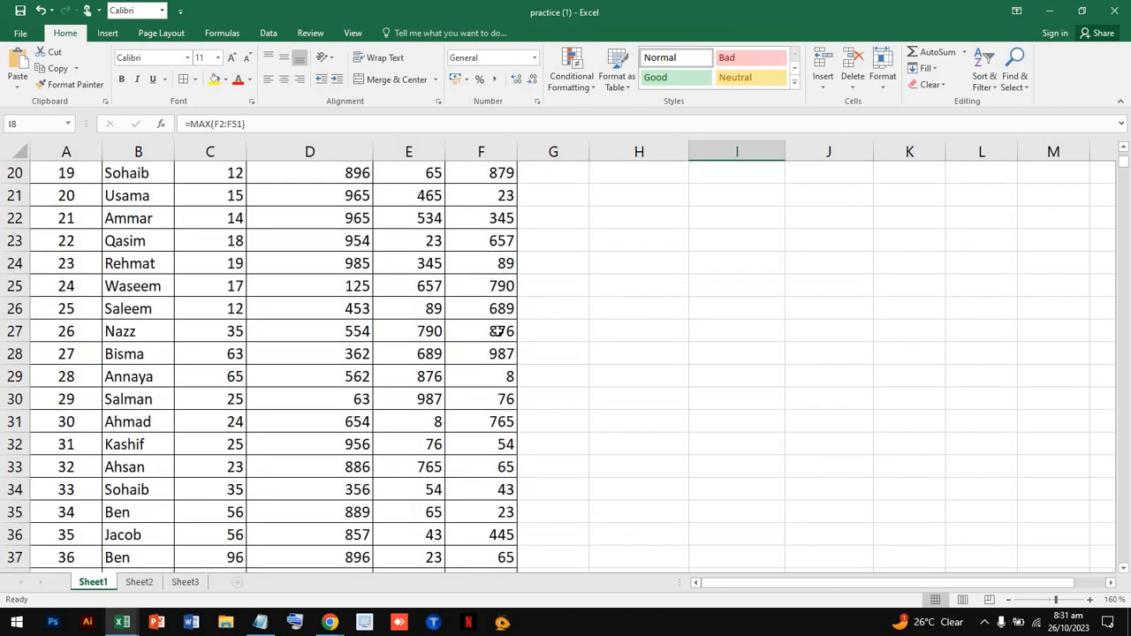
scroll(483, 381, "down", 3)
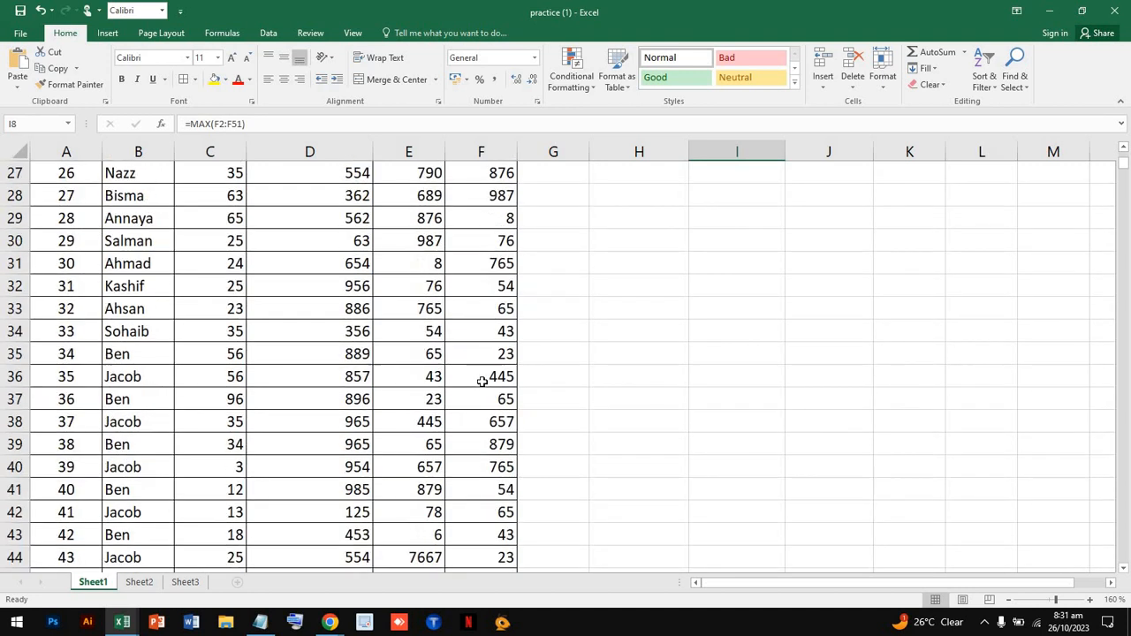
scroll(482, 381, "up", 9)
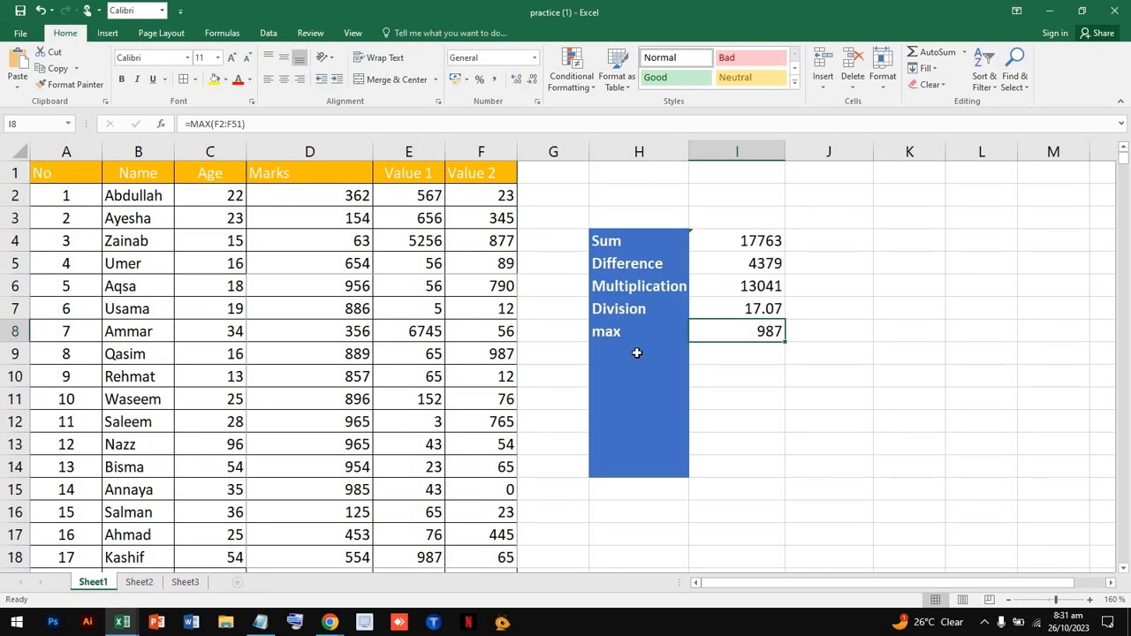
left_click(637, 353)
type("min")
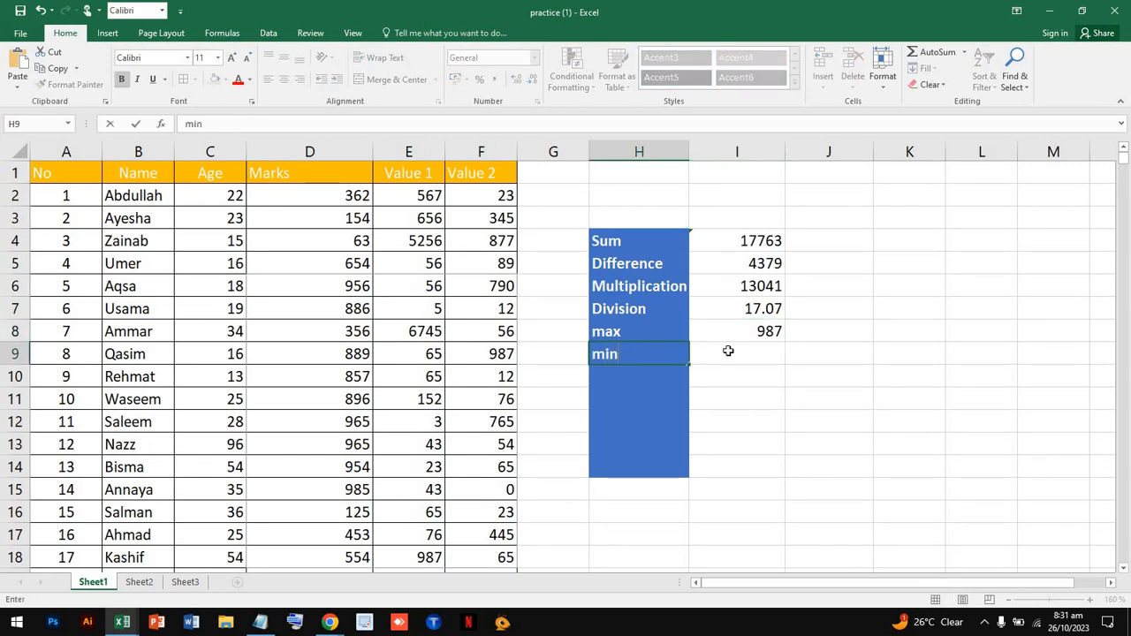
left_click(748, 353)
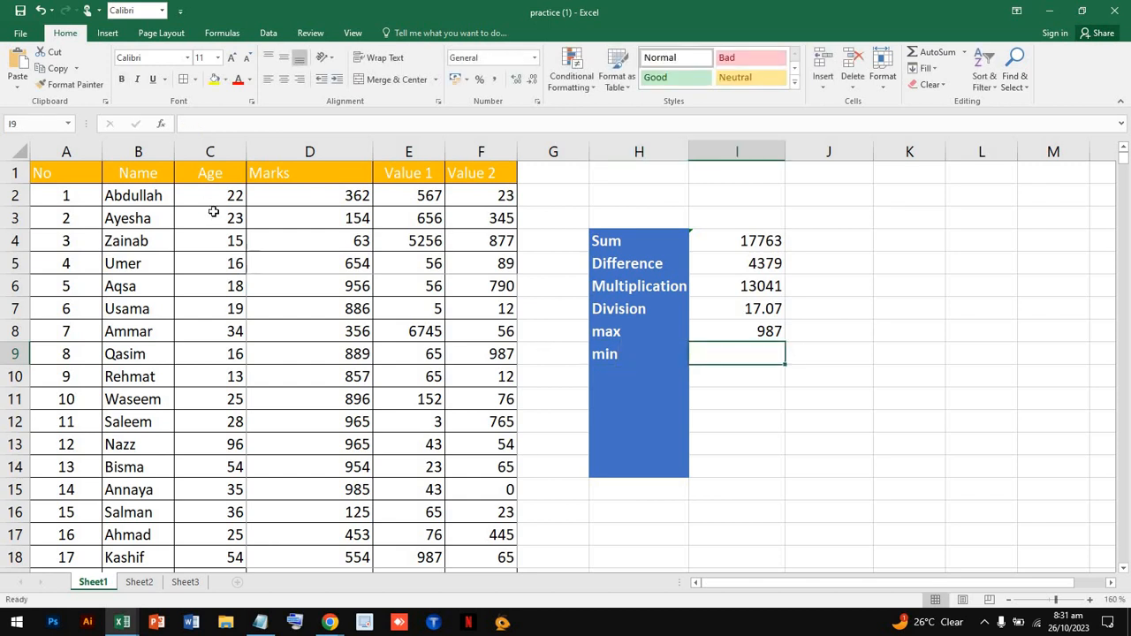
Step: Enter the formula =MIN(E2:E51) in cell I9 to find the smallest number in the Value 1 column
left_click_drag(208, 191, 213, 378)
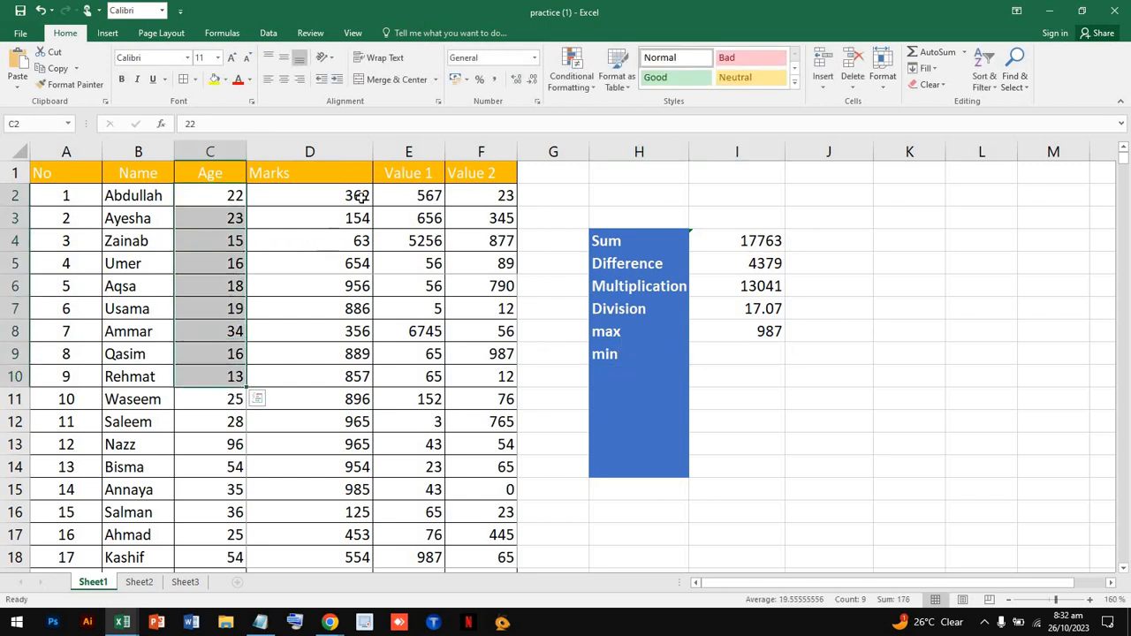
left_click_drag(423, 195, 433, 558)
scroll(551, 386, "up", 7)
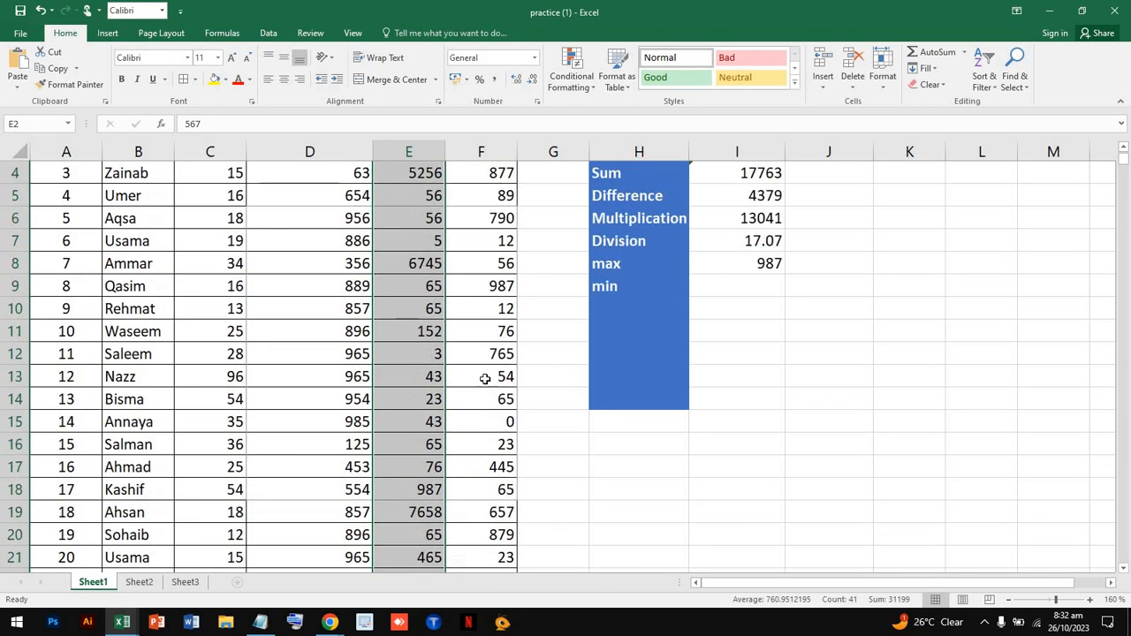
left_click(723, 285)
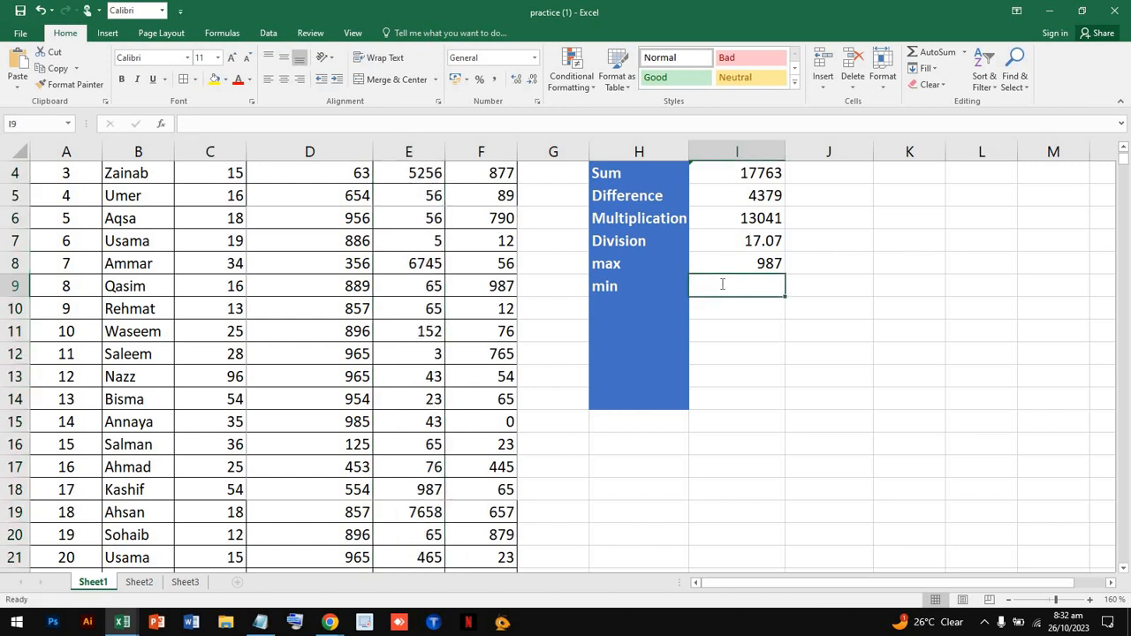
type("=")
key("BackSpace")
type("=")
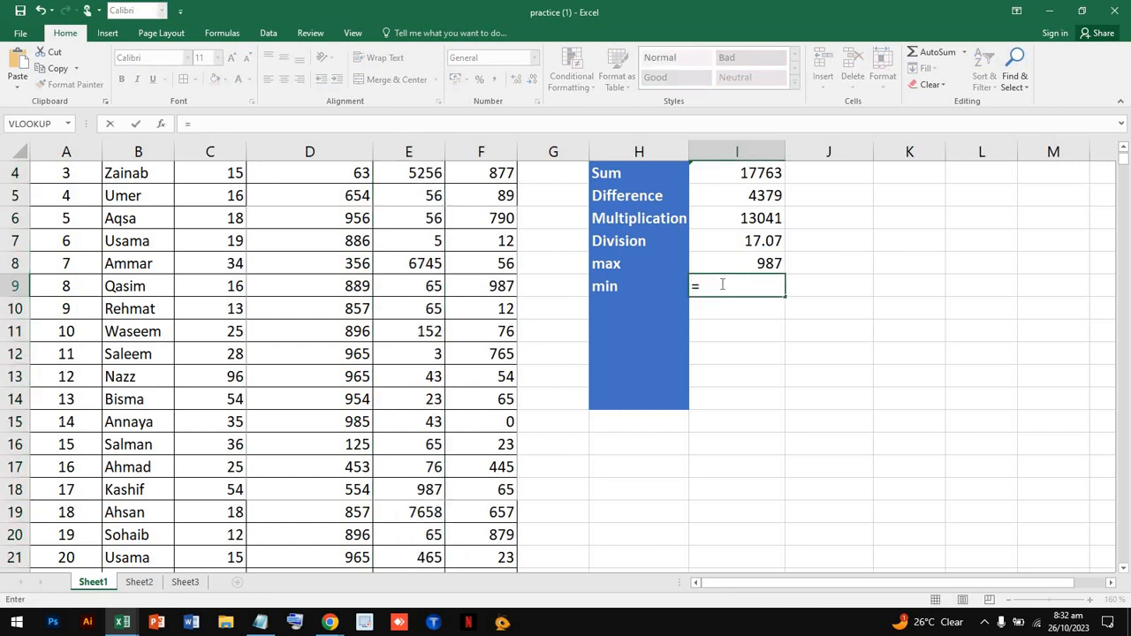
type(".")
type("mo")
key("BackSpace")
type("i")
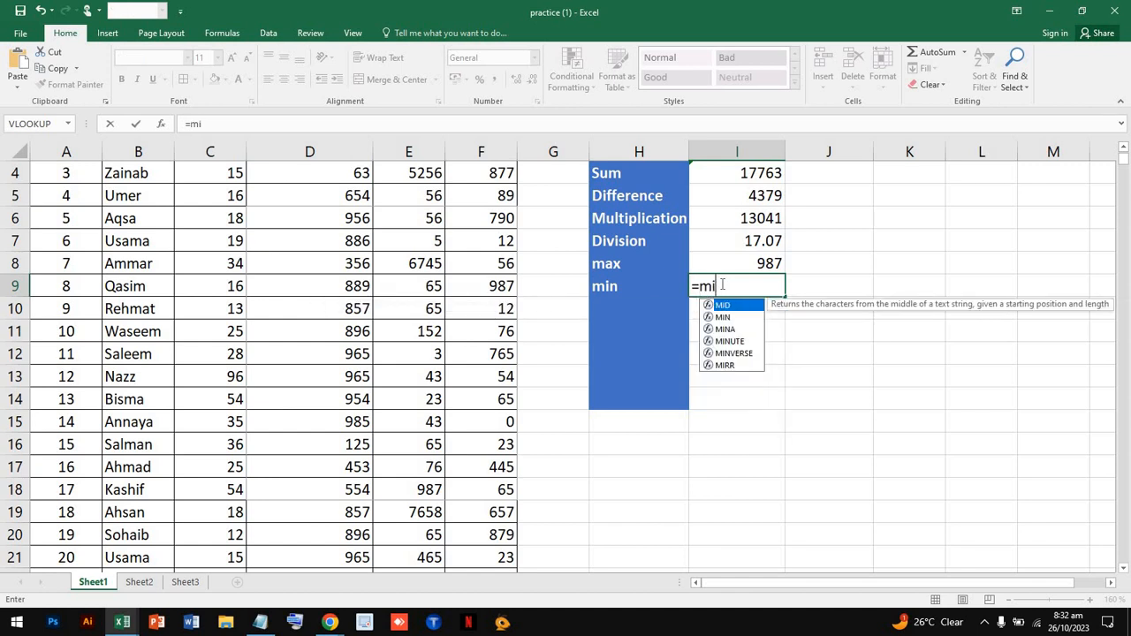
left_click(725, 316)
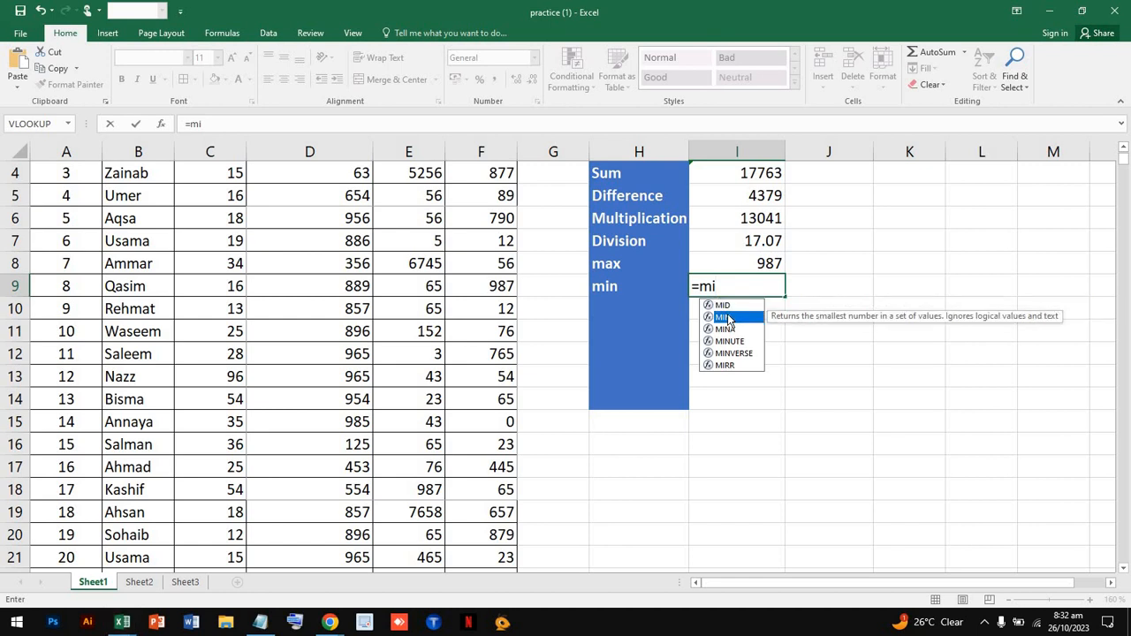
double_click(725, 316)
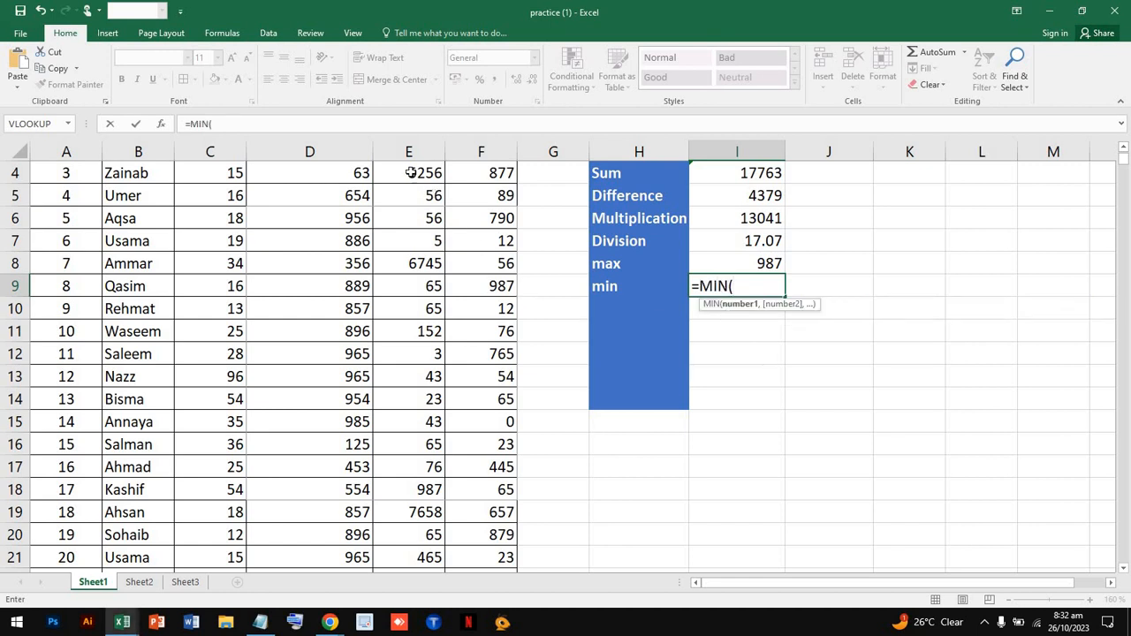
scroll(414, 171, "up", 1)
left_click_drag(417, 195, 428, 495)
scroll(429, 495, "up", 12)
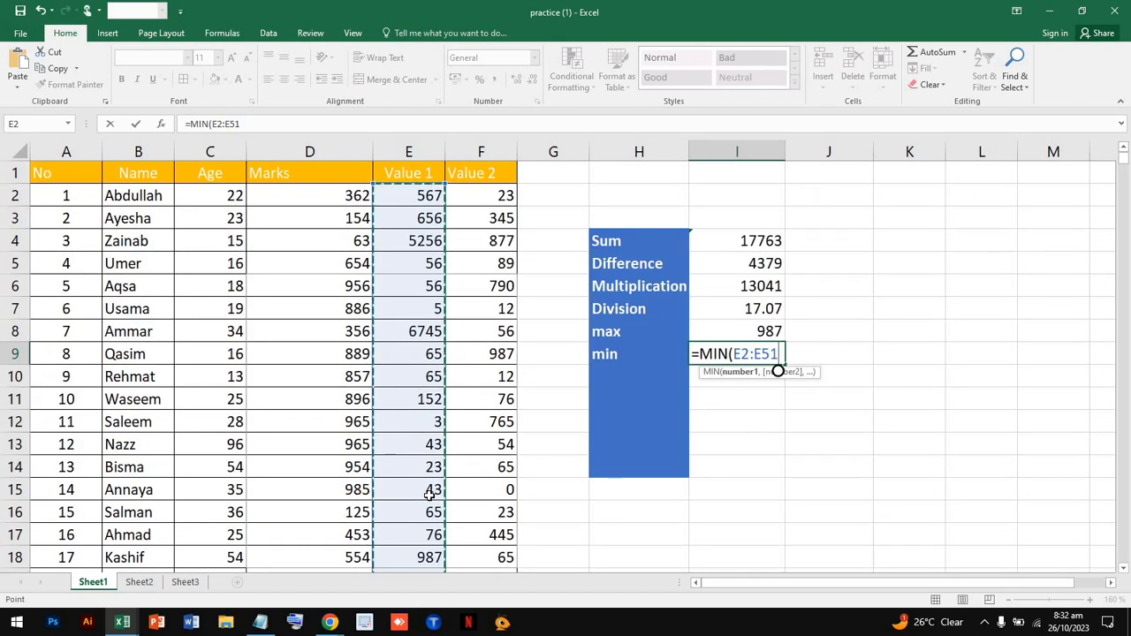
key("Return")
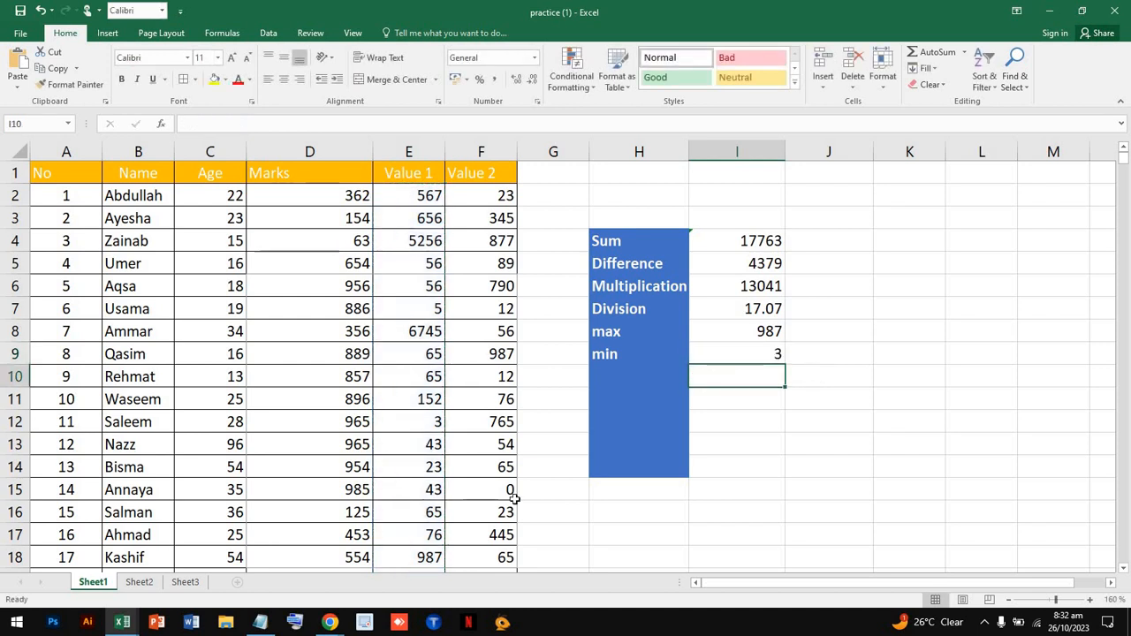
left_click(726, 355)
left_click(417, 154)
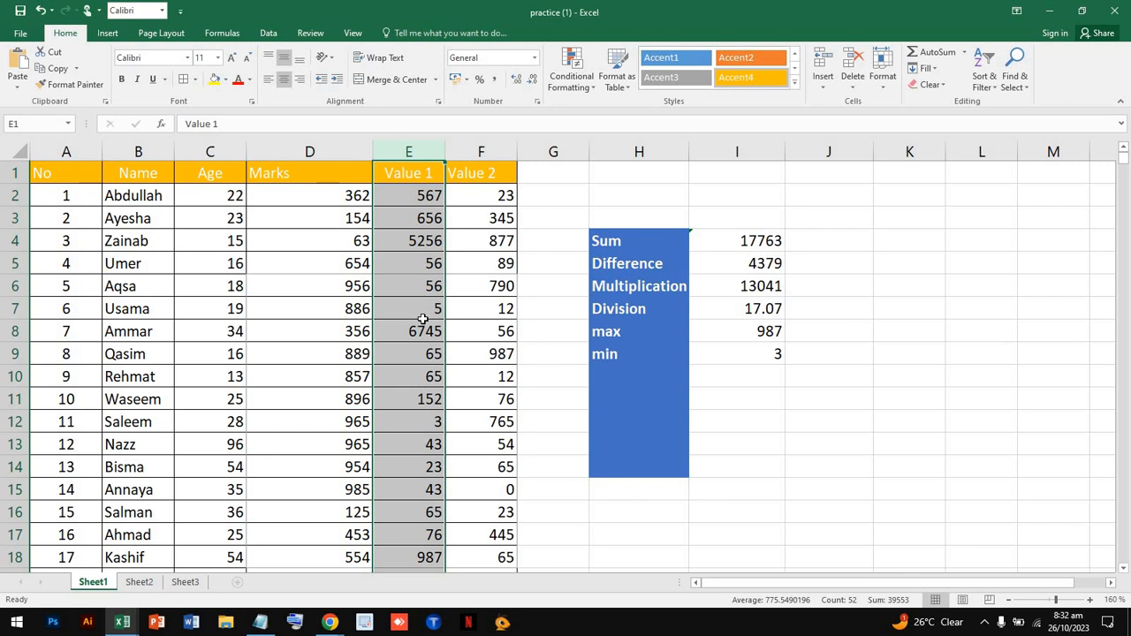
Step: Switch to Sheet3 and clear the max label and its formula from cells J14:K15, below the marks table
left_click(185, 582)
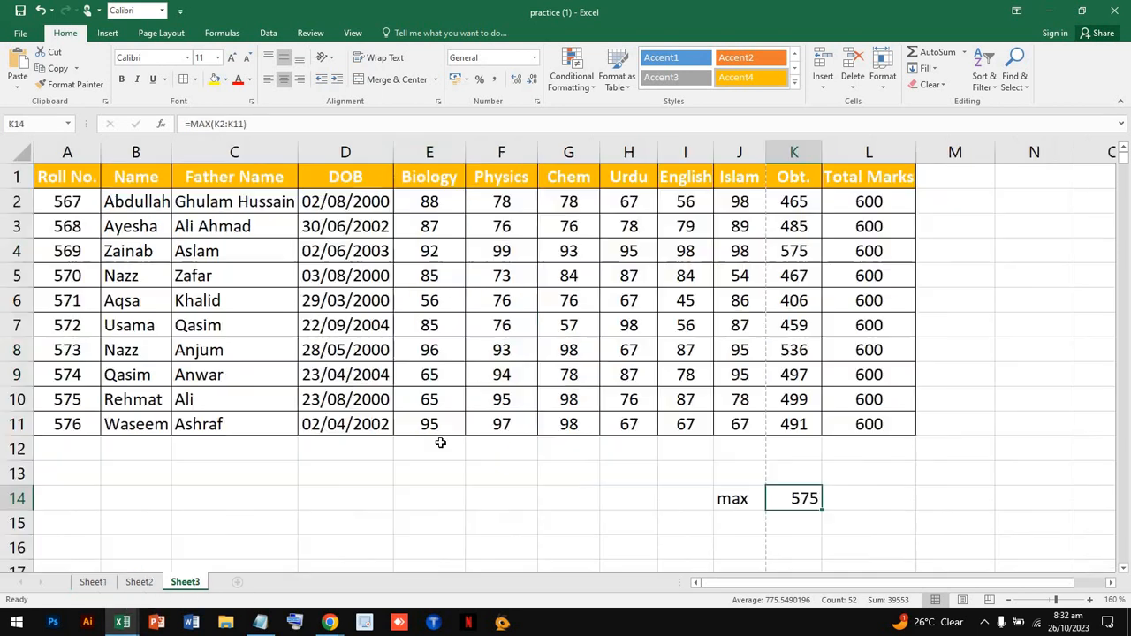
left_click_drag(766, 502, 815, 511)
key("Delete")
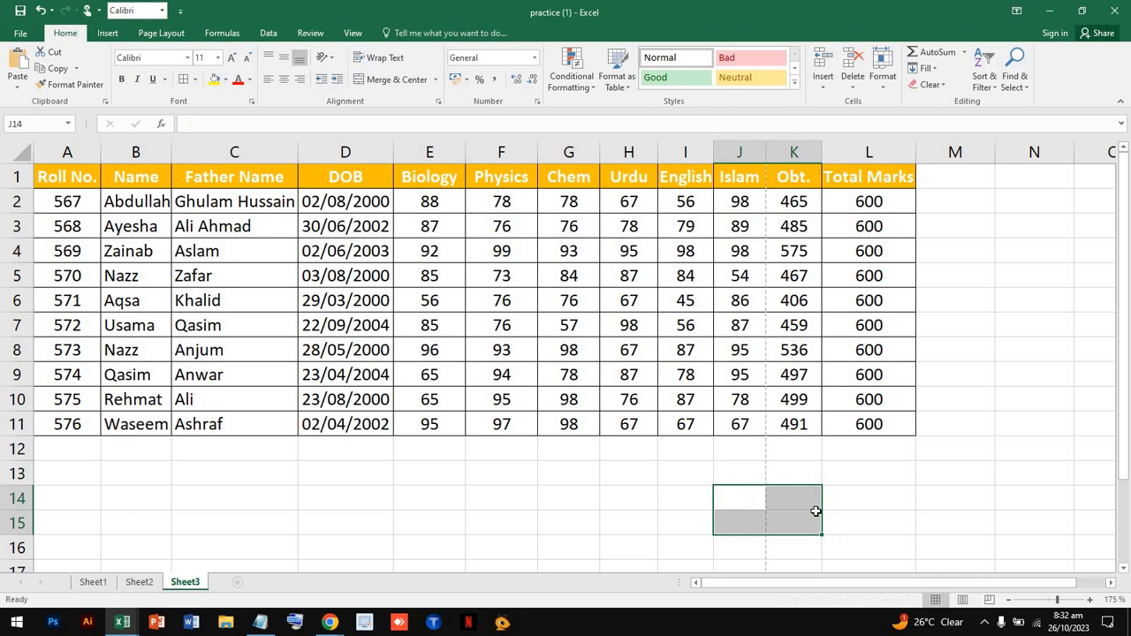
Step: Switch to Sheet1 and add the label product in cell J6, beside the multiplication result
left_click(93, 583)
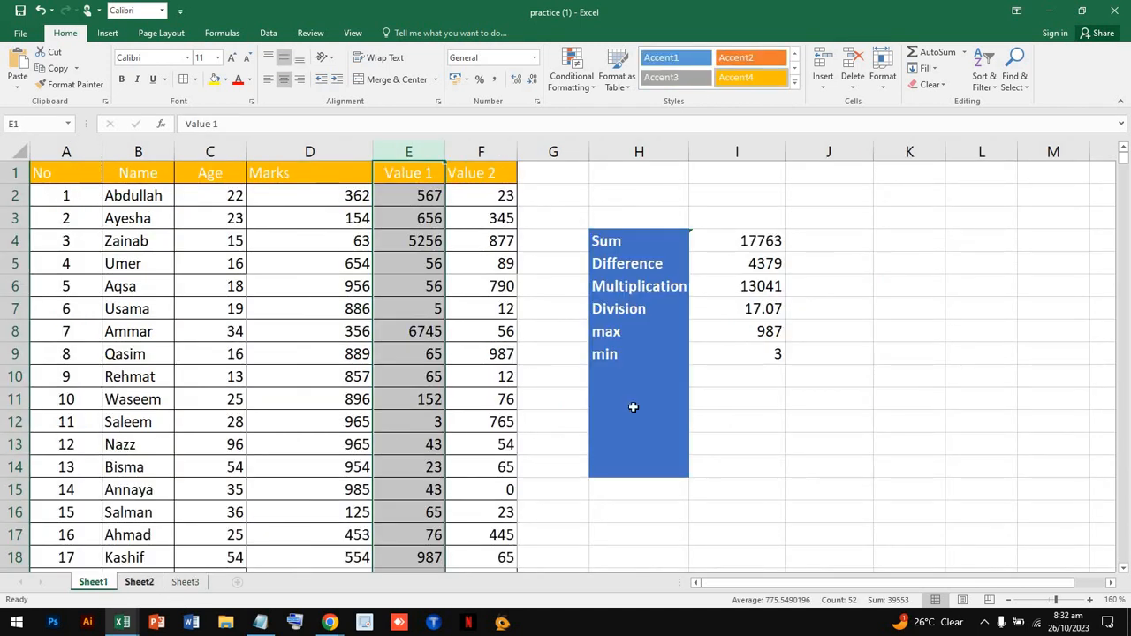
double_click(622, 374)
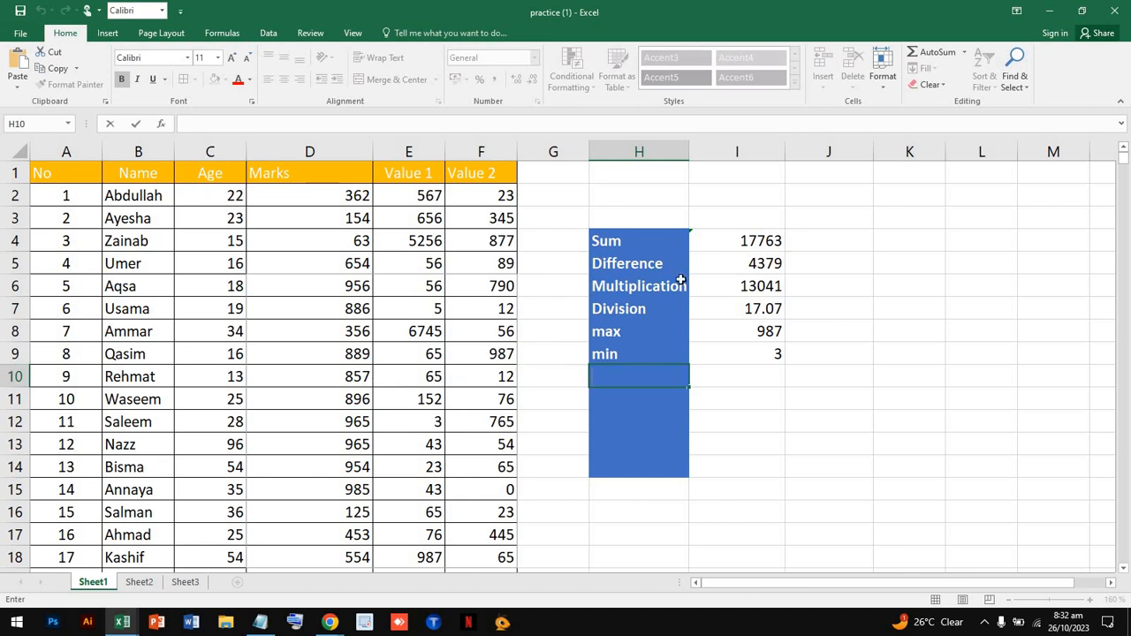
left_click(821, 285)
double_click(821, 286)
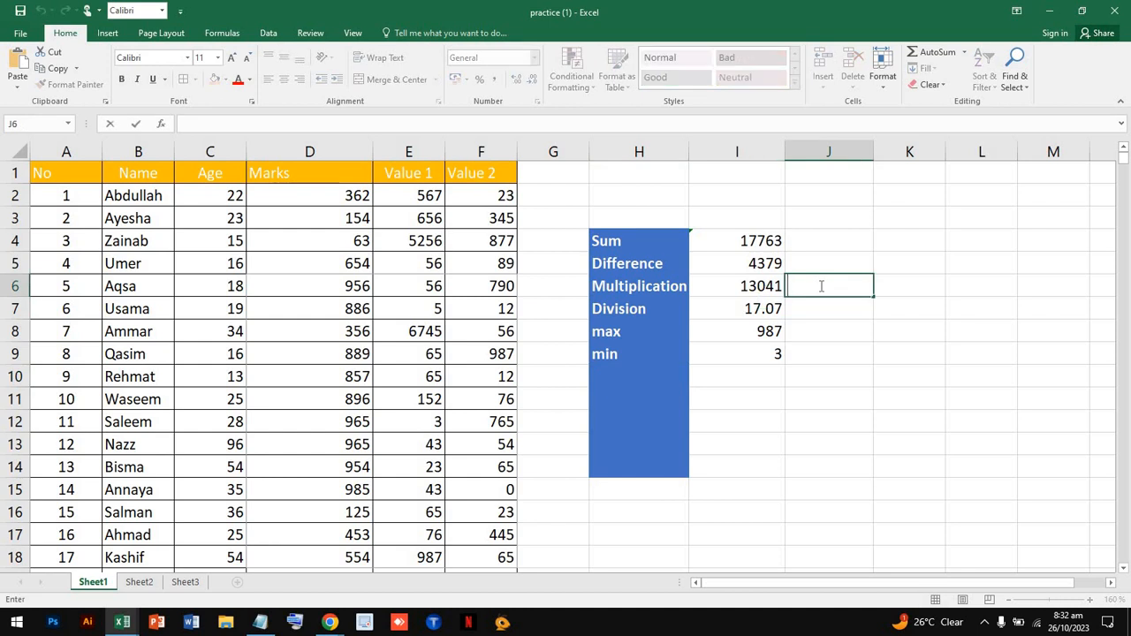
type("product")
Step: Enter the formula =PRODUCT(C7:E7) in cell K6 to multiply the Age, Marks and Value 1 numbers of row 7
left_click(919, 292)
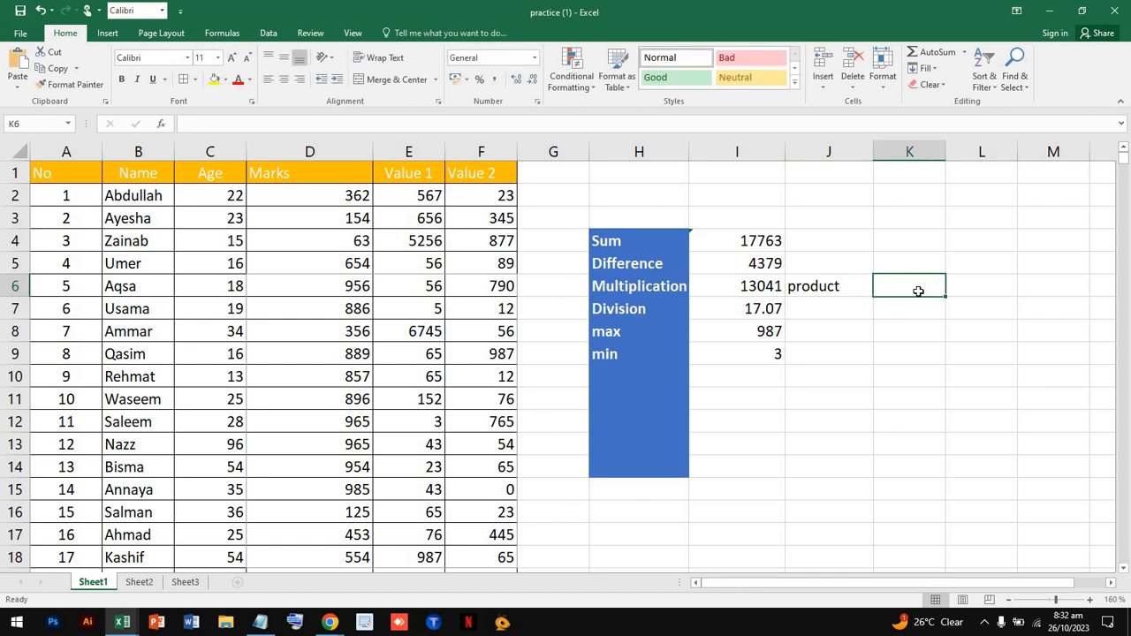
type("=")
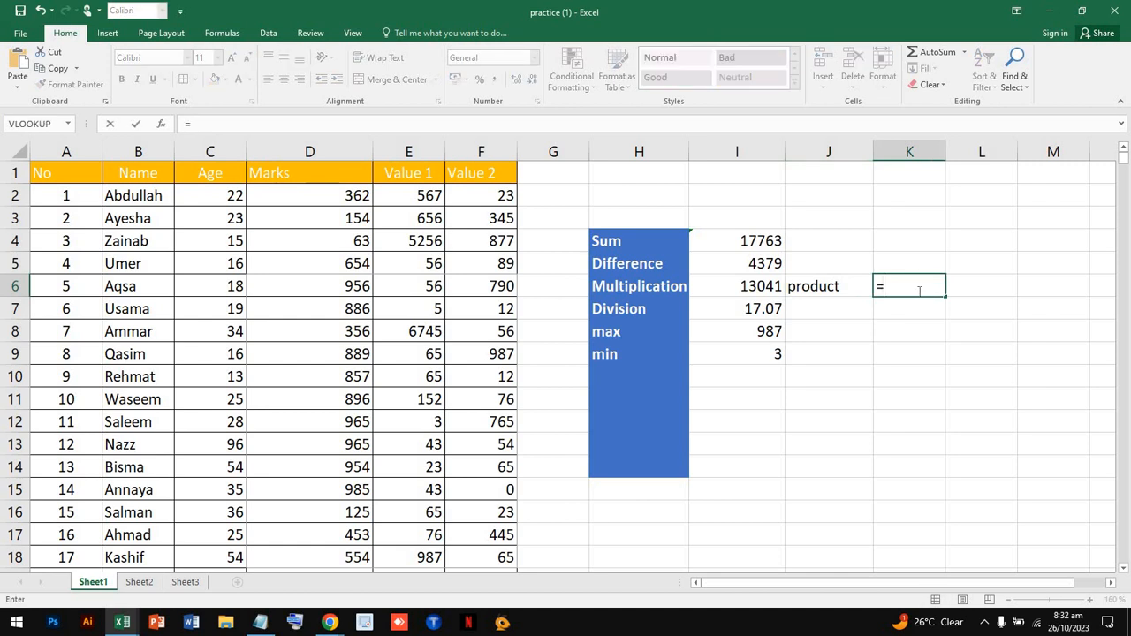
type("prod")
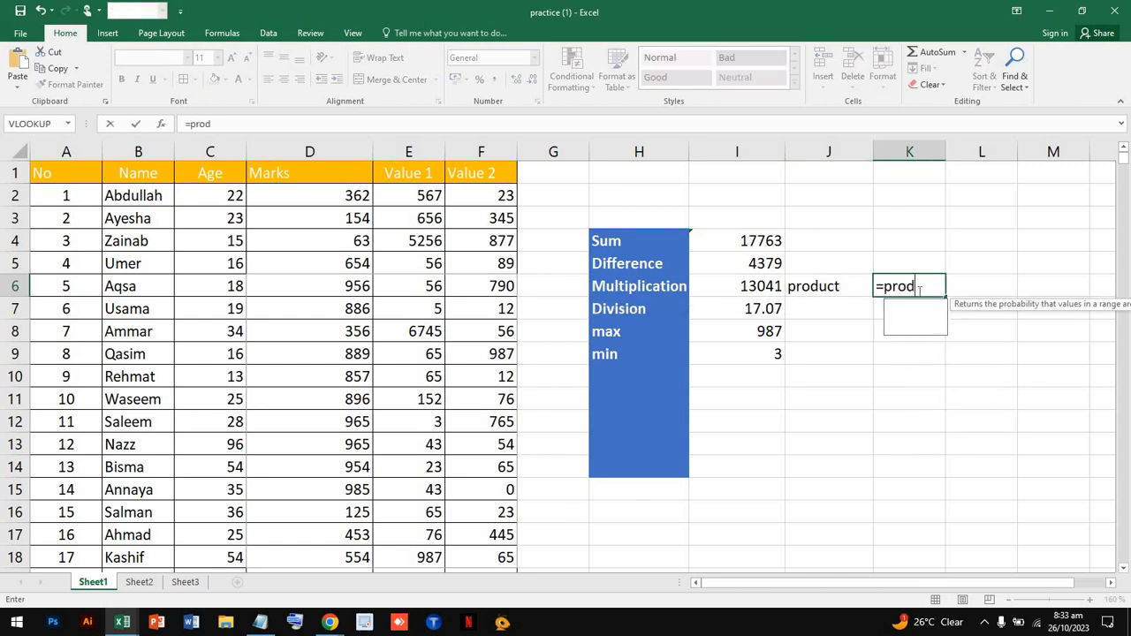
type("uct")
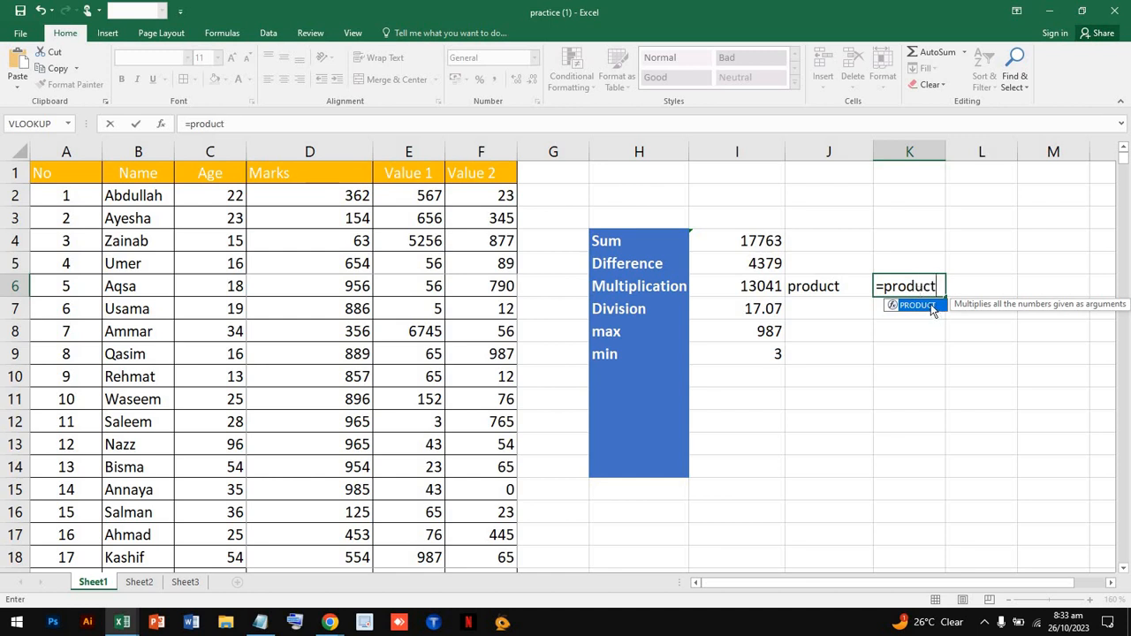
double_click(919, 305)
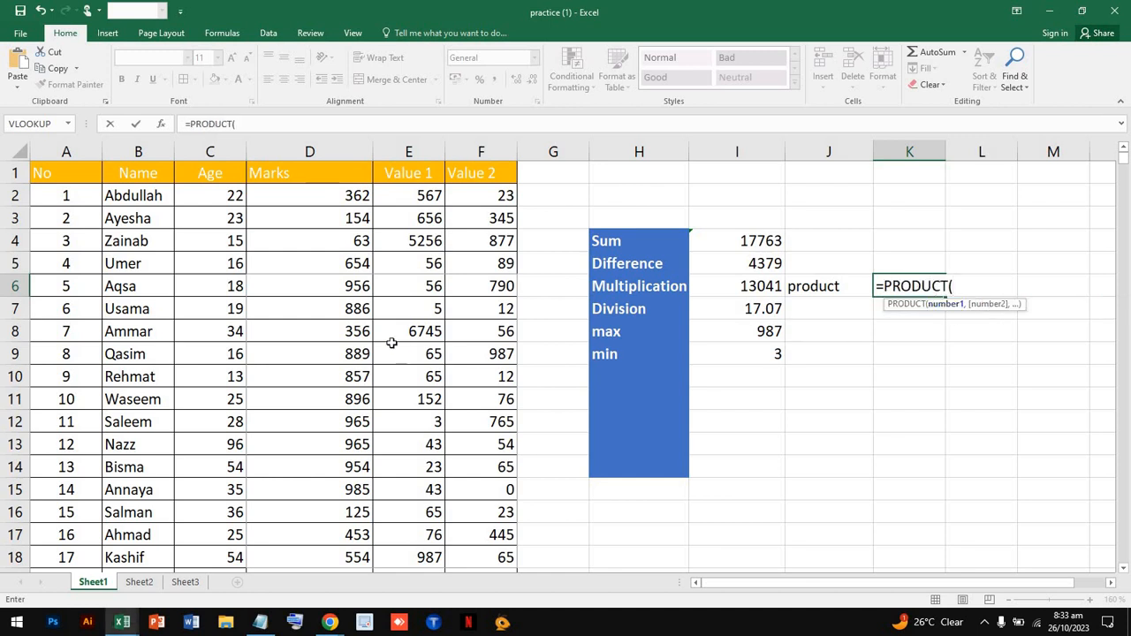
left_click(209, 310)
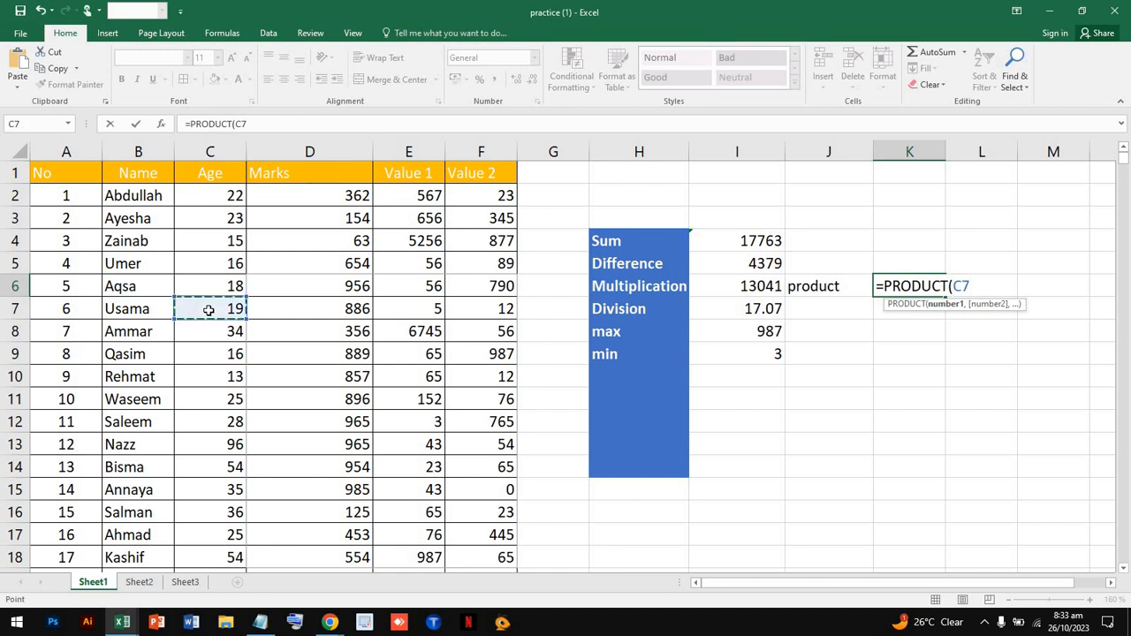
left_click(479, 311)
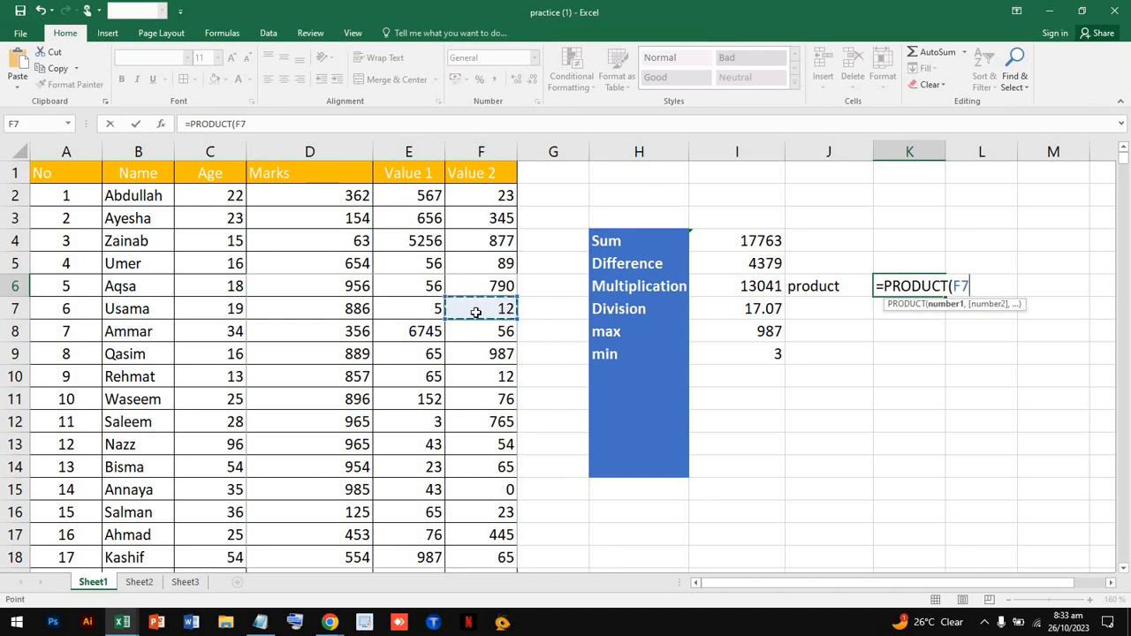
left_click(217, 304)
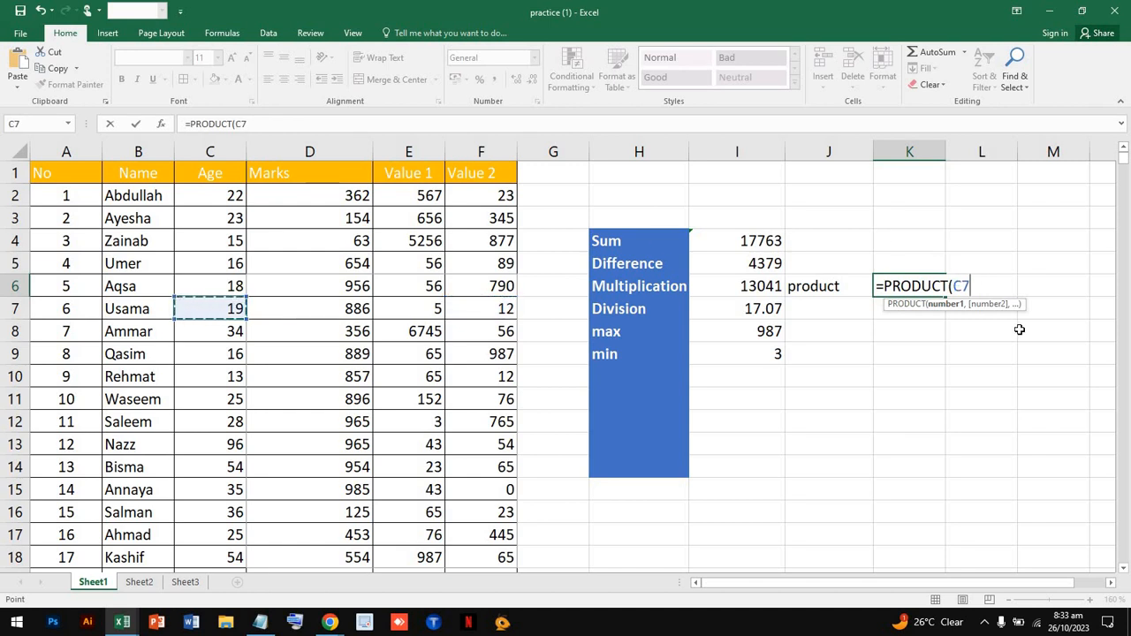
key("F8")
key("BackSpace")
key("BackSpace")
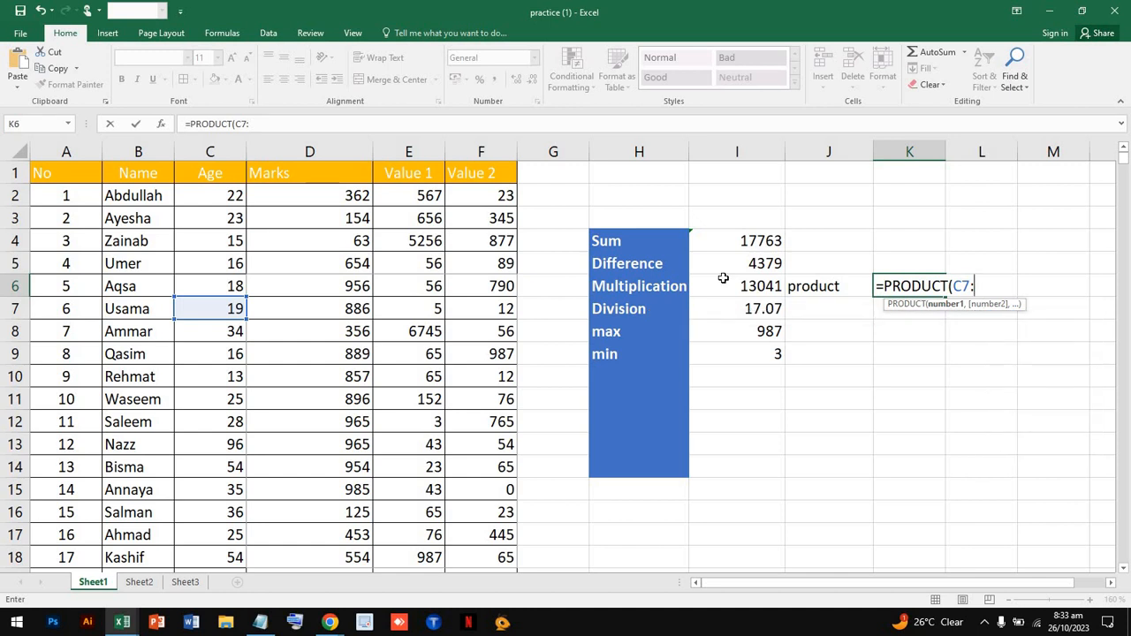
left_click(420, 308)
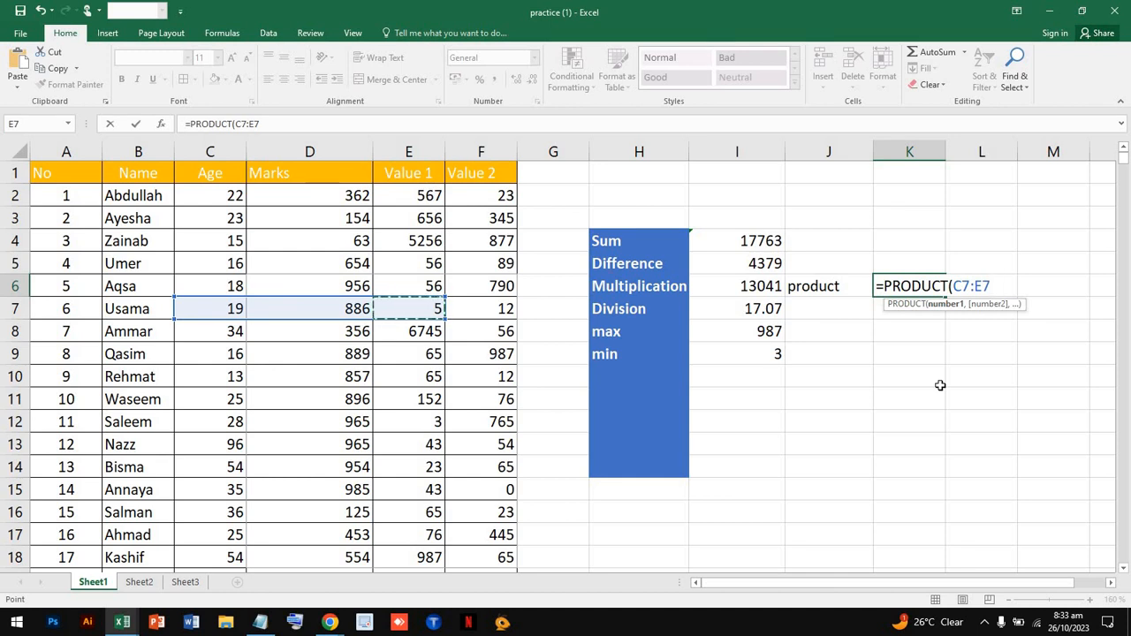
key("Return")
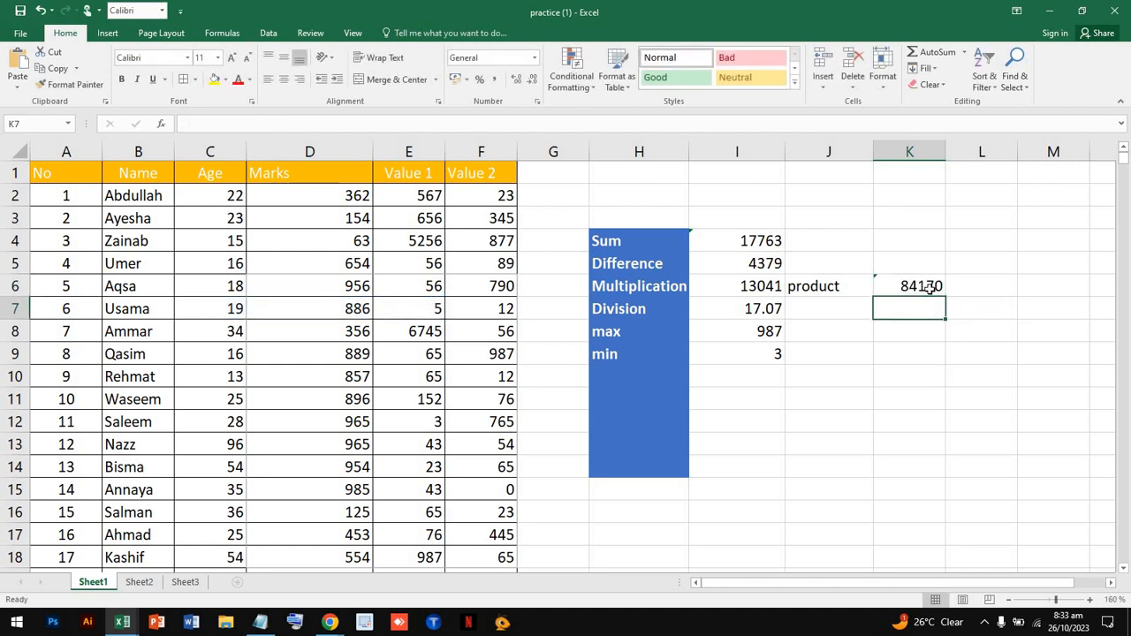
Step: Review the cells multiplied in K6 and change its formula to =PRODUCT(C7:D7)
left_click(922, 285)
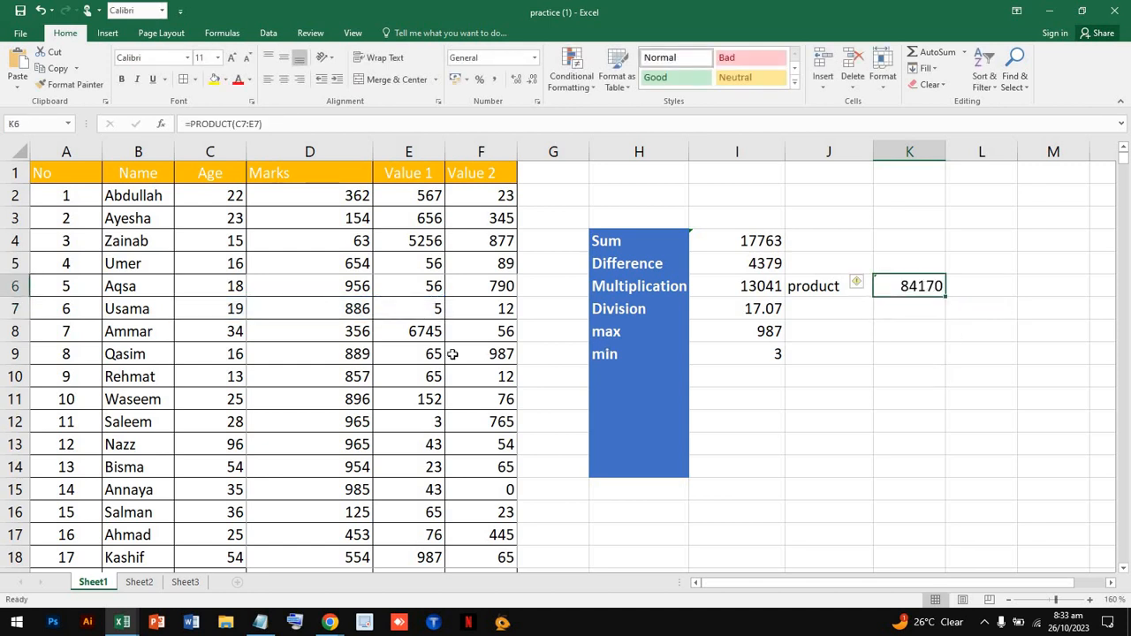
left_click(413, 311)
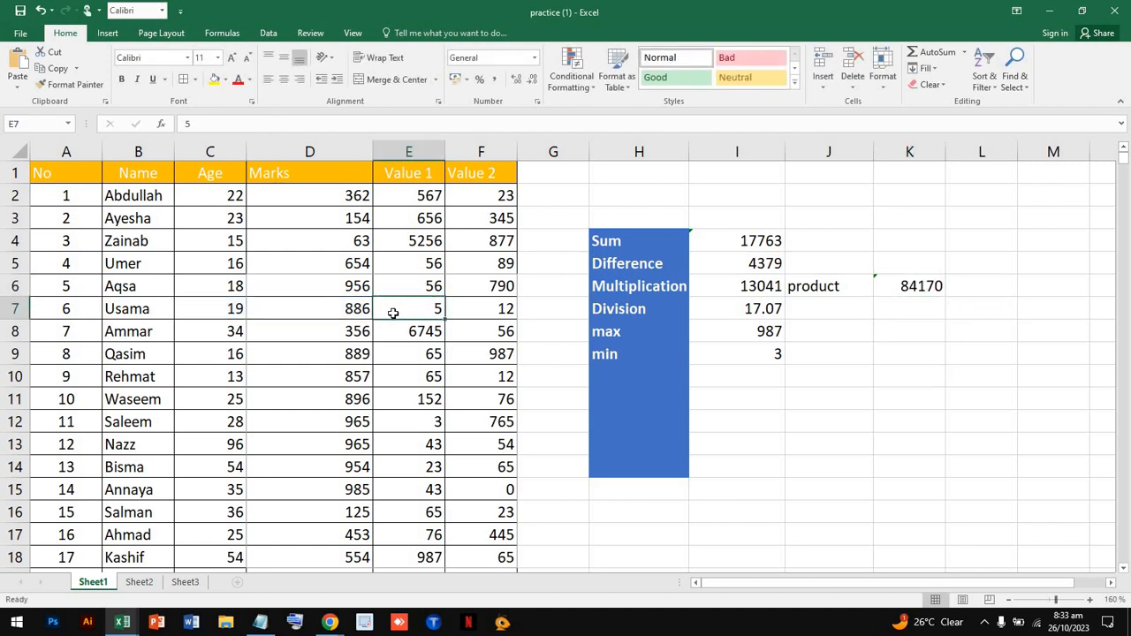
left_click(333, 313)
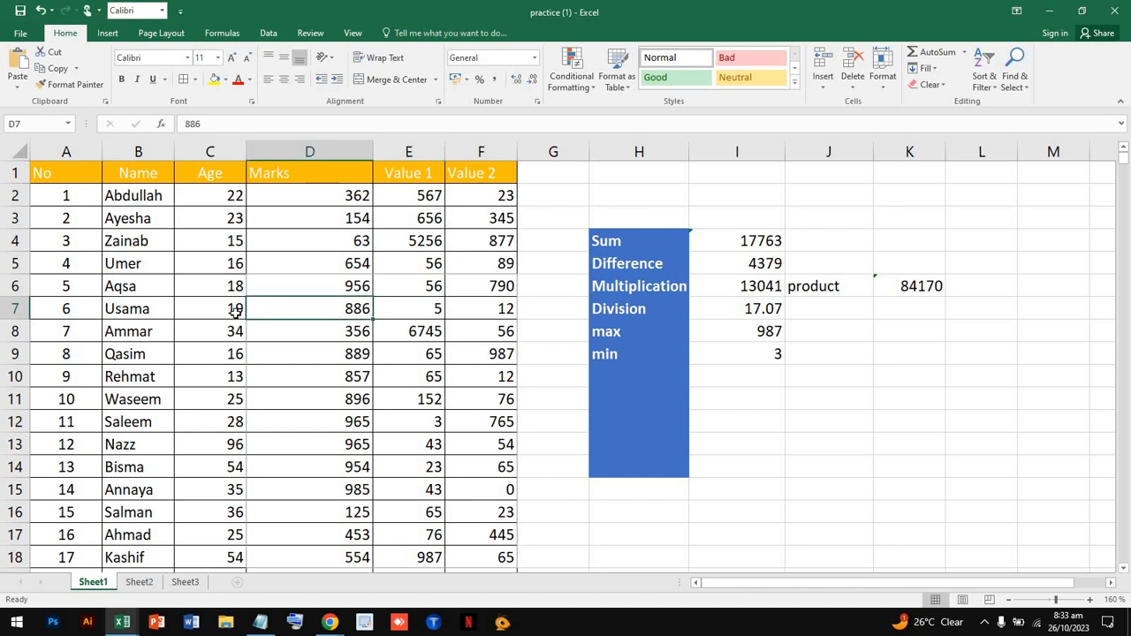
left_click_drag(236, 311, 428, 314)
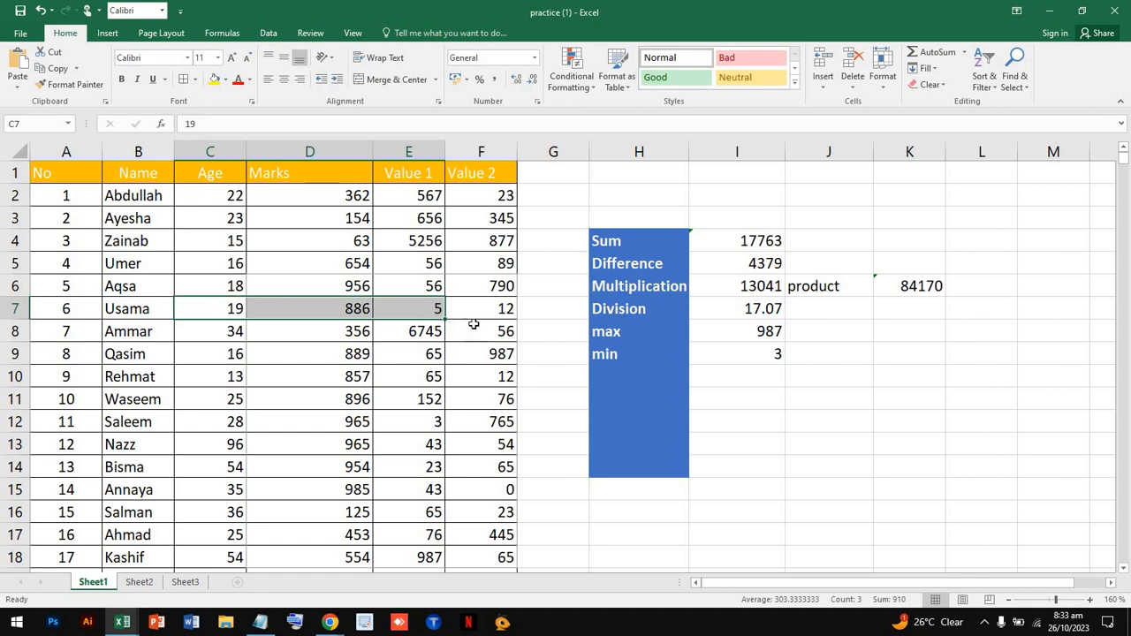
left_click(908, 287)
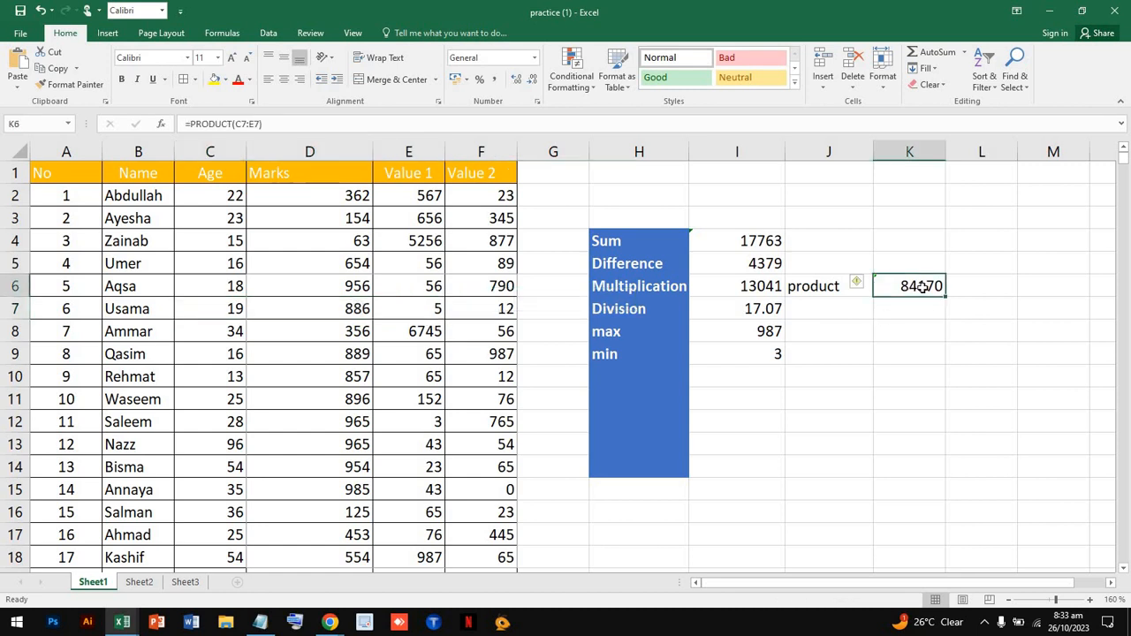
double_click(908, 287)
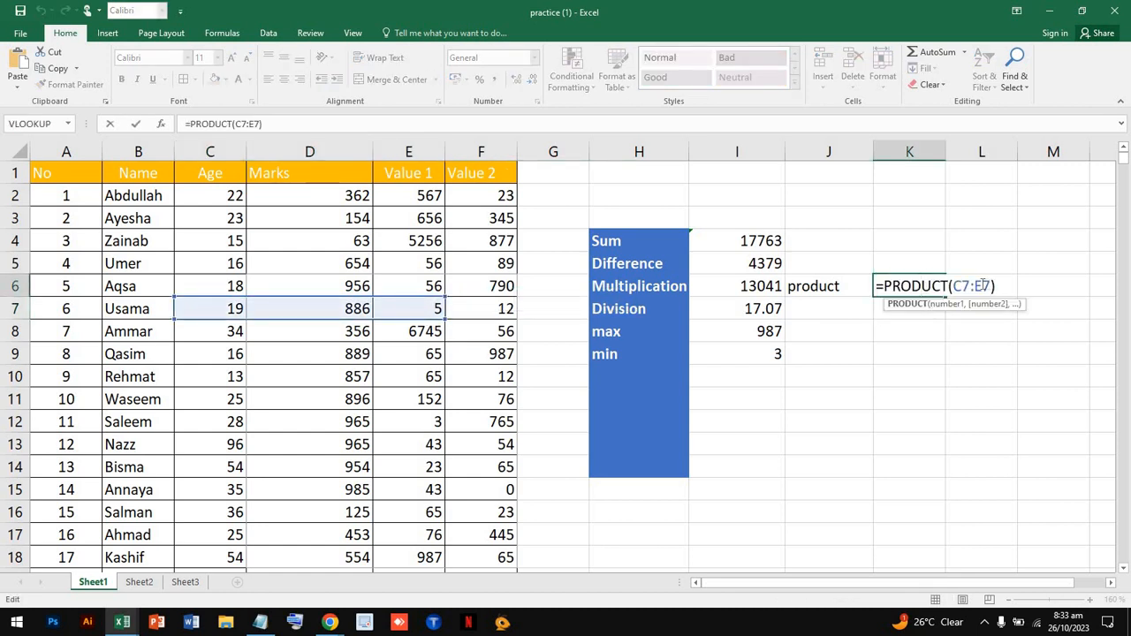
double_click(983, 285)
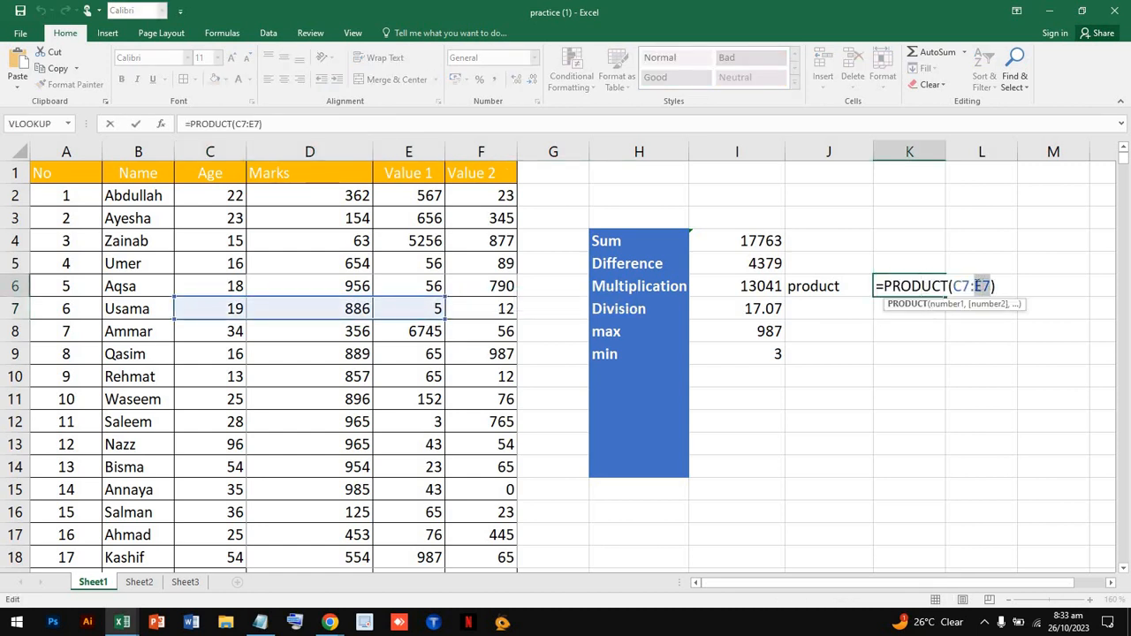
left_click(349, 305)
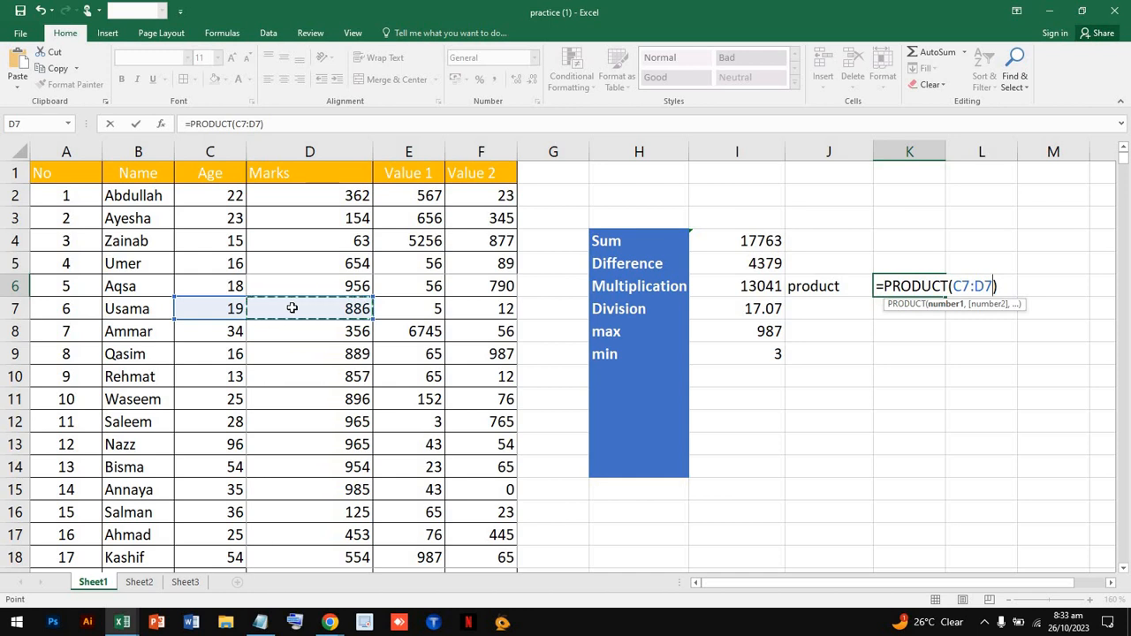
key("Return")
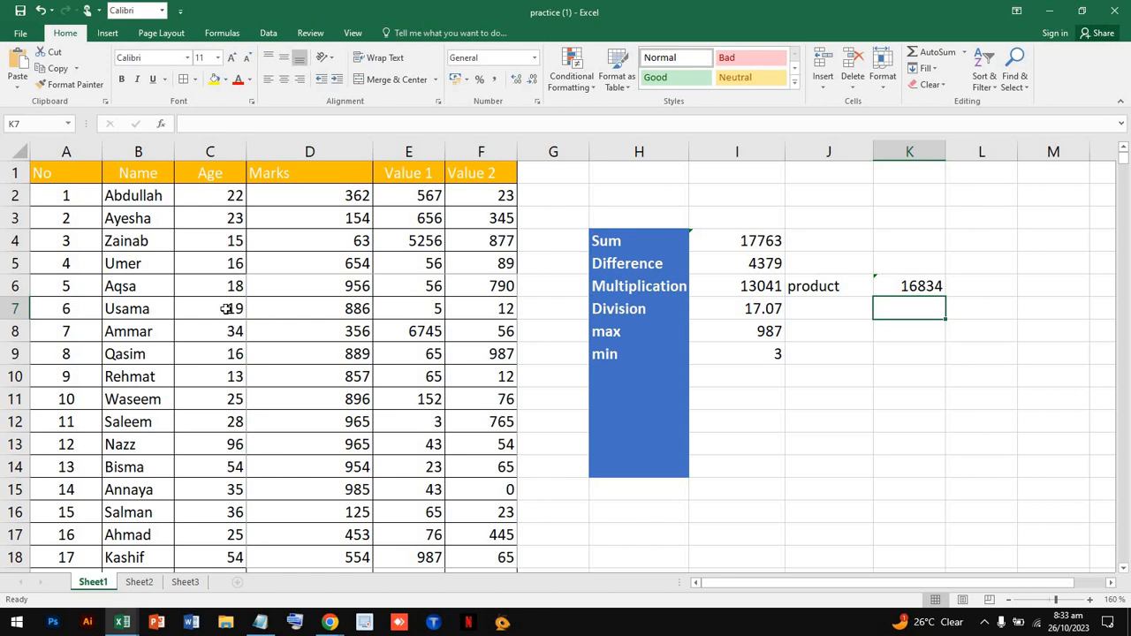
Step: Set the Marks value in cell D7 to 20
left_click_drag(227, 309, 315, 313)
left_click(321, 308)
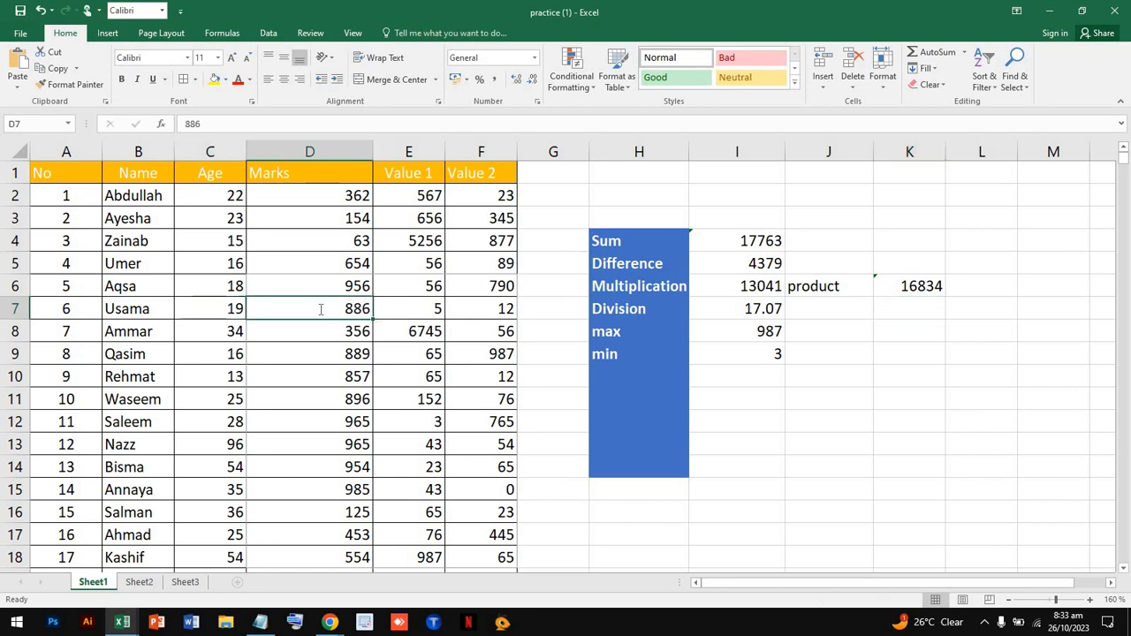
double_click(339, 308)
double_click(357, 309)
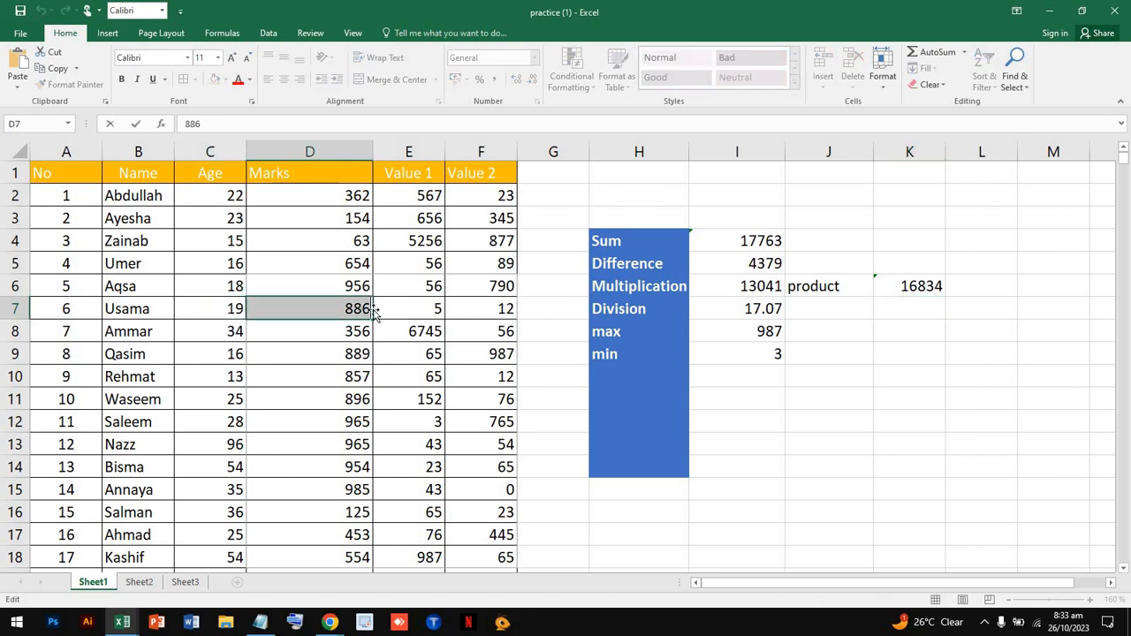
type("2")
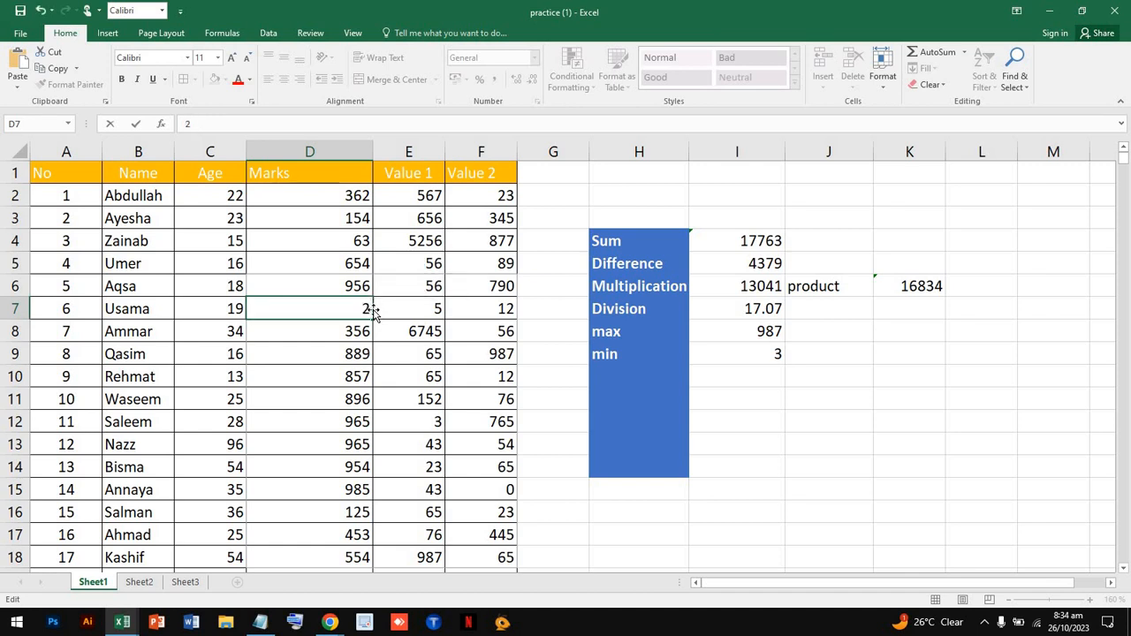
type("0")
Step: Set the Age value in cell C7 to 10
left_click(228, 313)
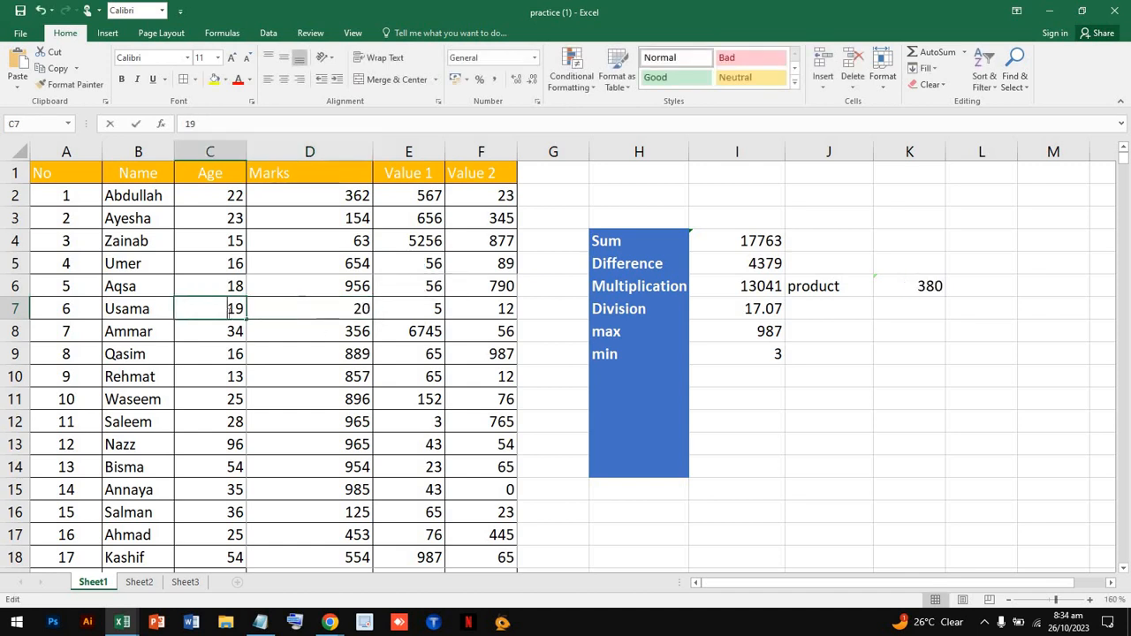
double_click(240, 311)
type("0")
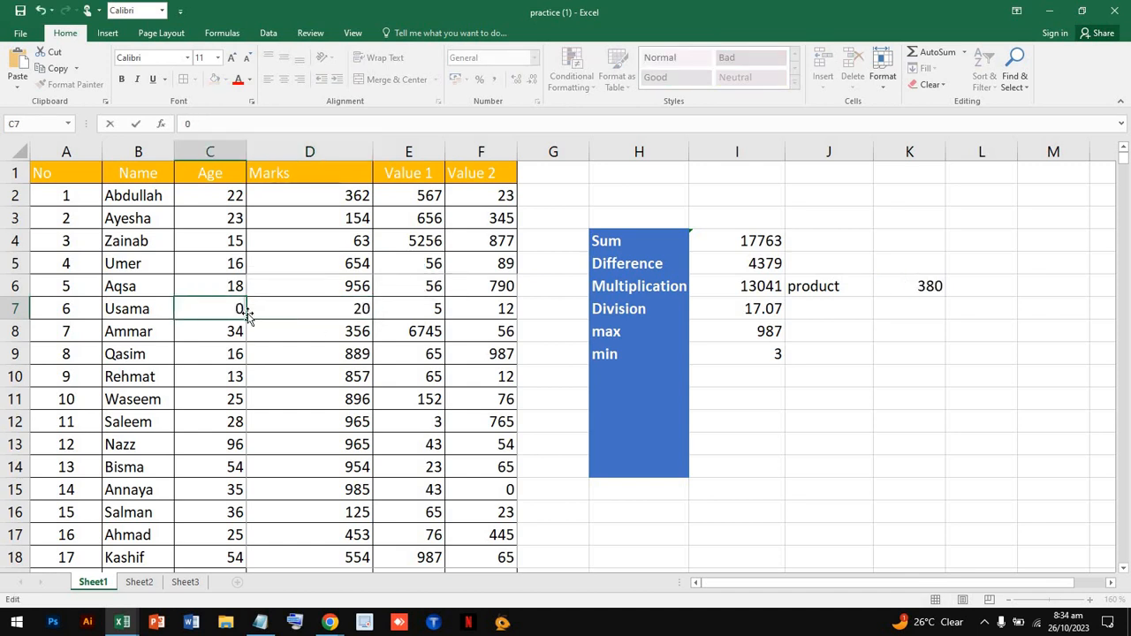
type("10")
left_click(289, 331)
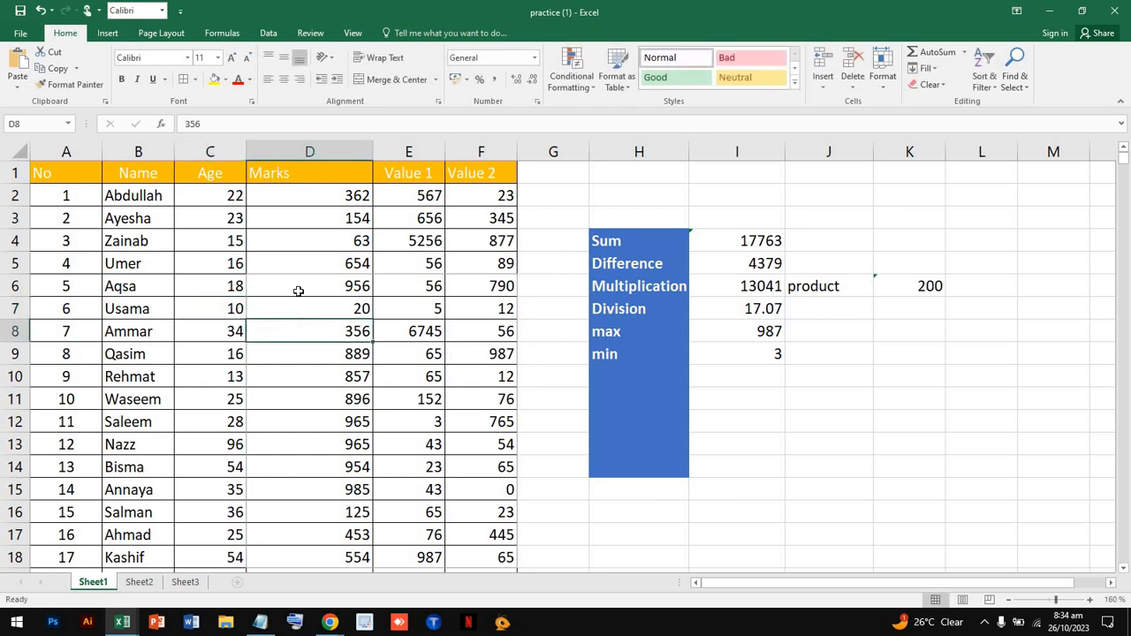
Step: Extend the formula in cell K6 to =PRODUCT(C7:D7:E7) so that it includes the Value 1 number
left_click(909, 283)
left_click_drag(267, 308, 218, 308)
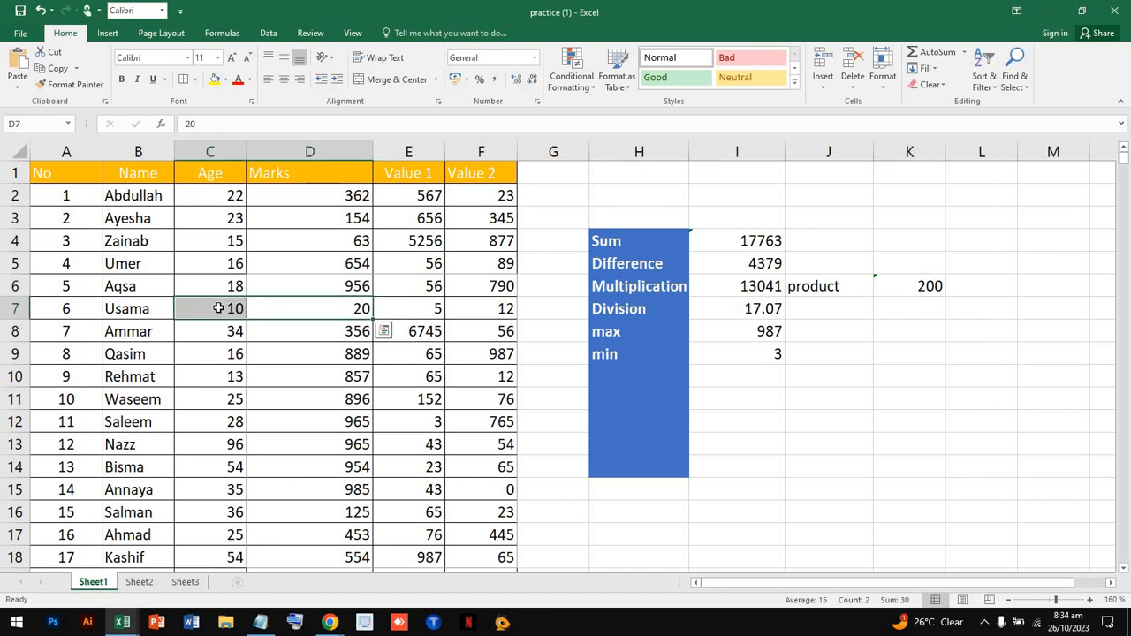
left_click(926, 286)
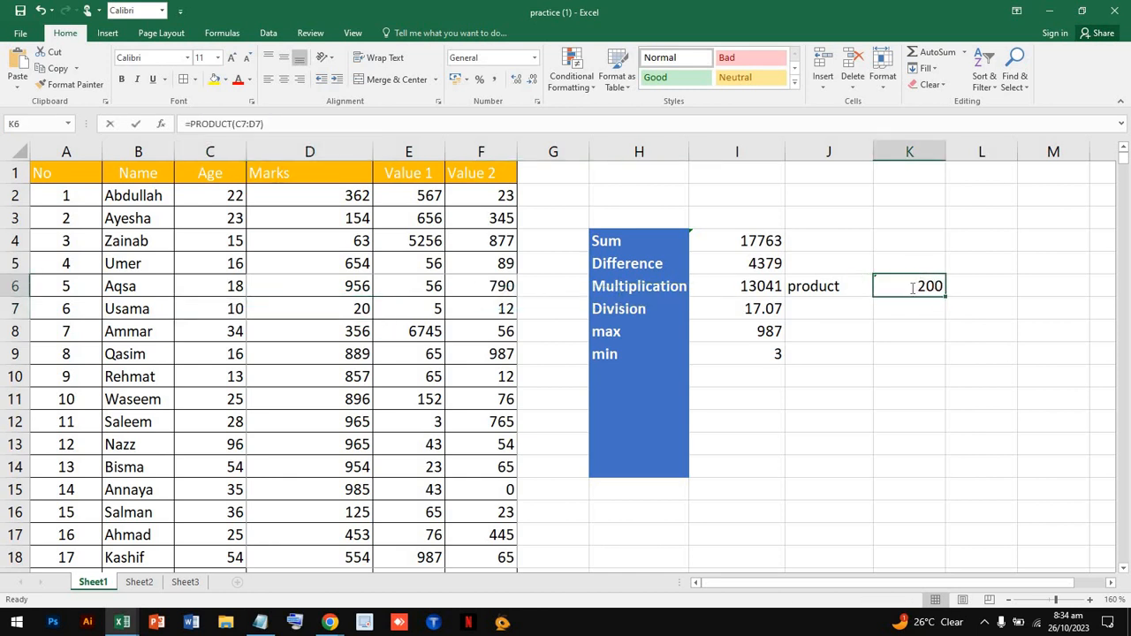
double_click(914, 285)
double_click(981, 285)
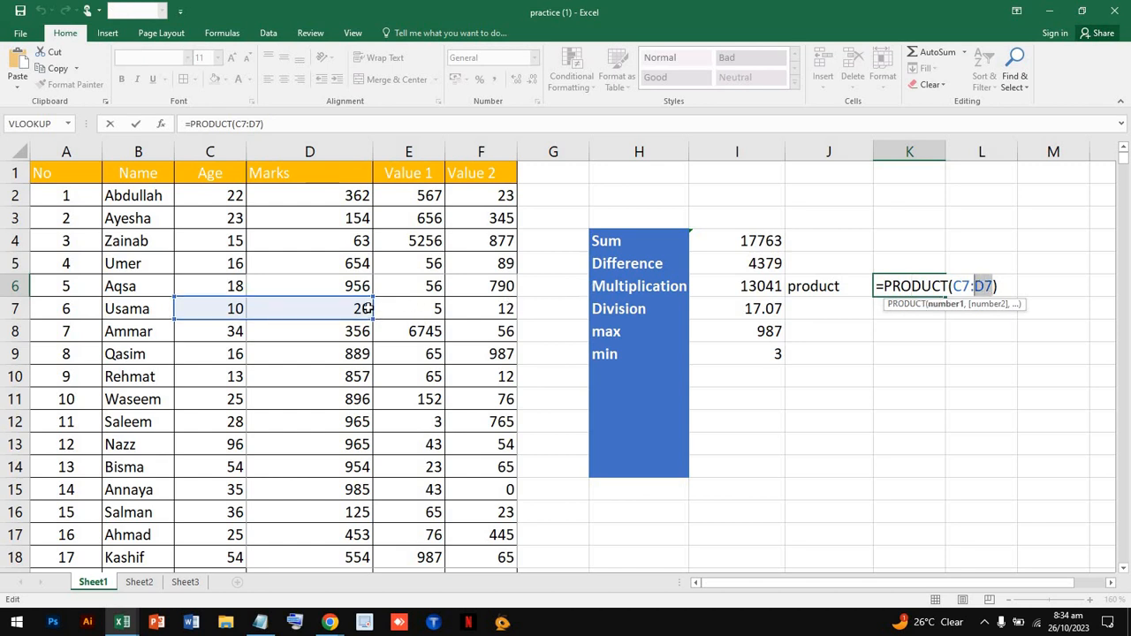
left_click(398, 306)
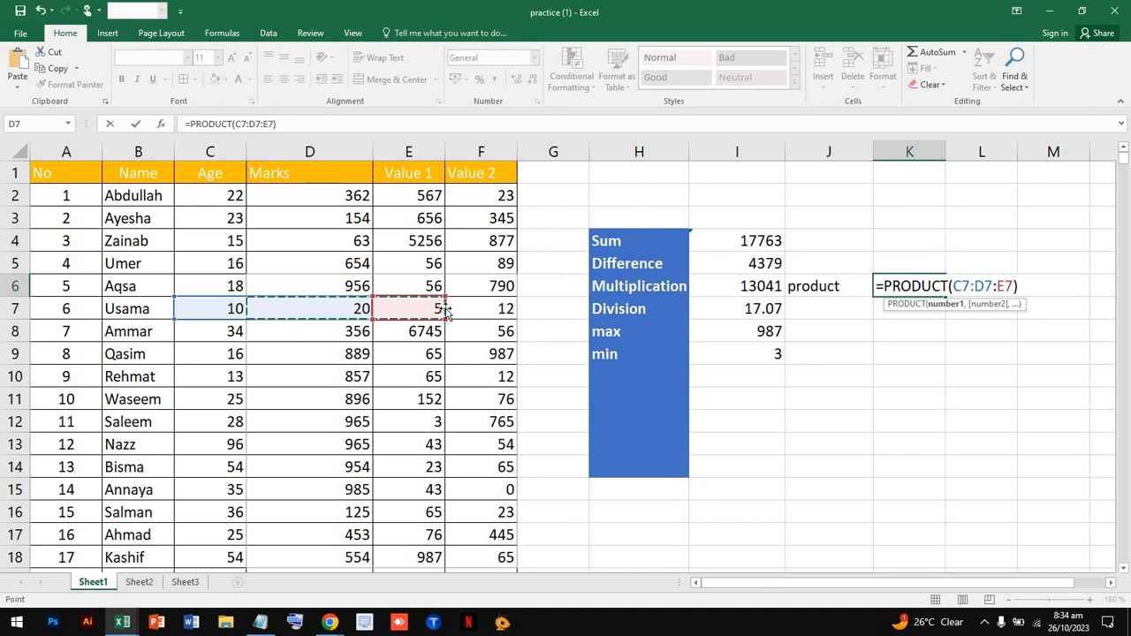
key("Return")
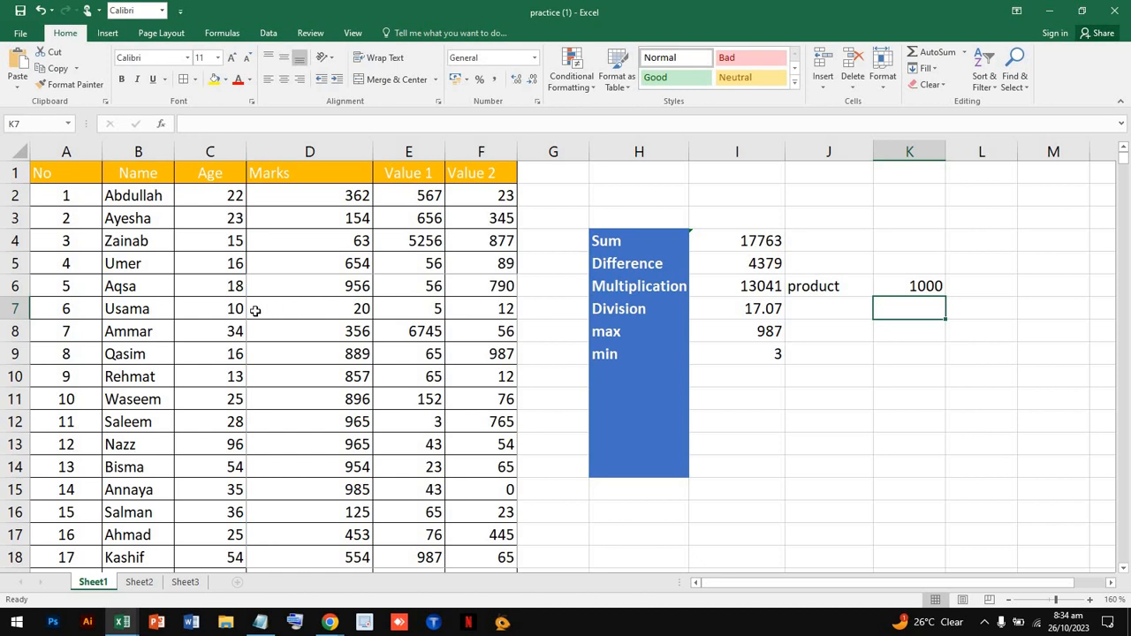
left_click_drag(239, 309, 298, 307)
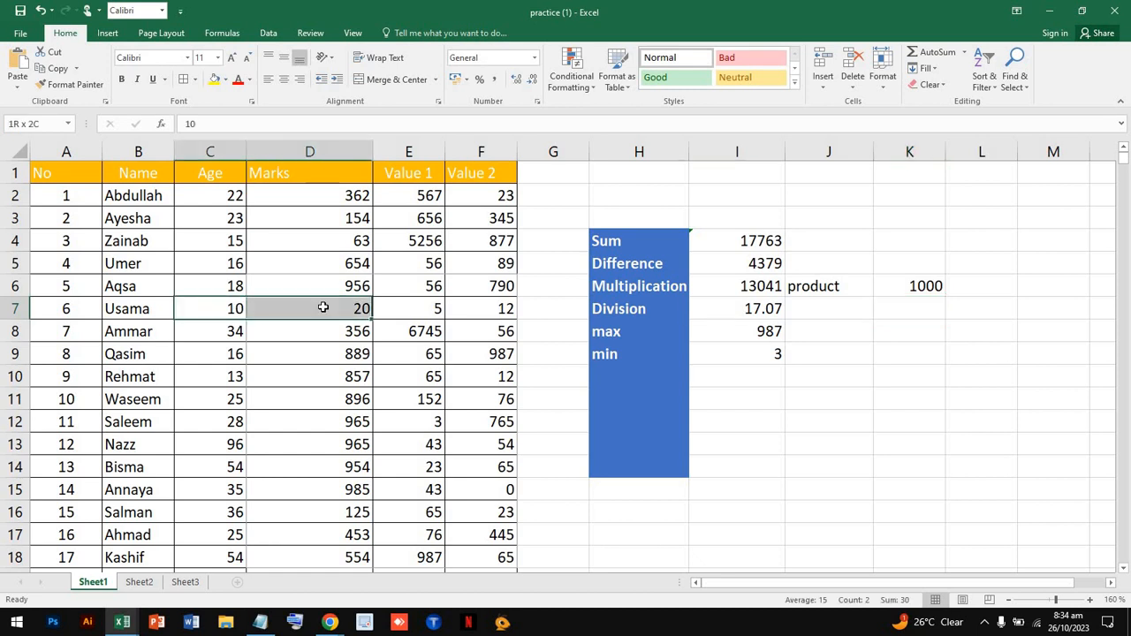
Step: Open the PRODUCT formula in cell K6 for editing and delete the D7:E7 references from it
left_click(420, 308)
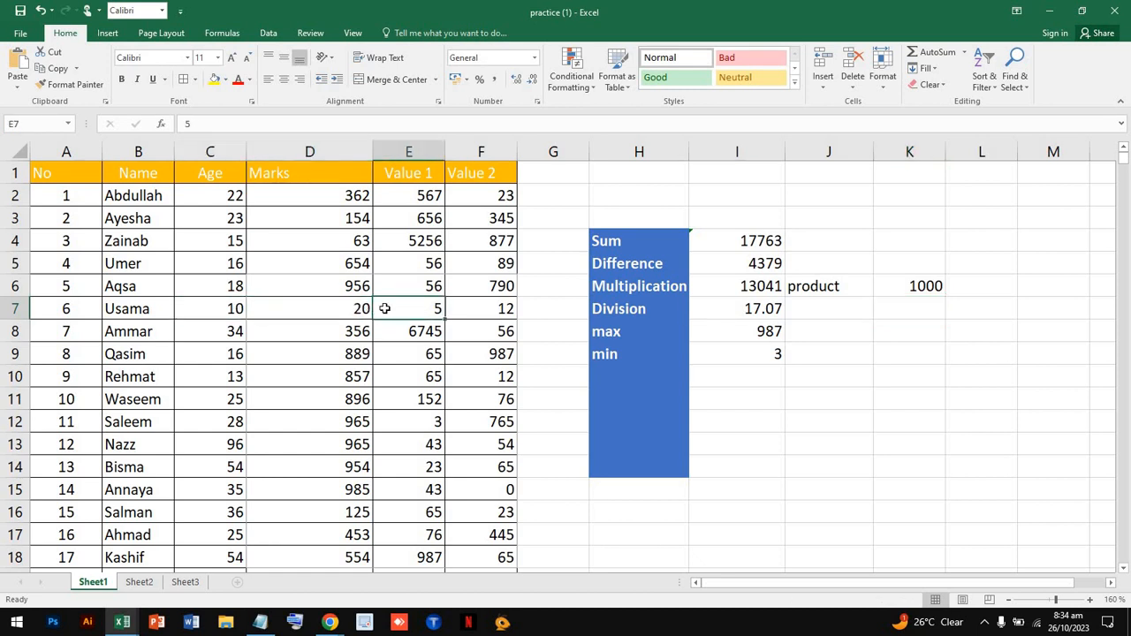
left_click(888, 288)
key("ctrl+Left")
double_click(914, 286)
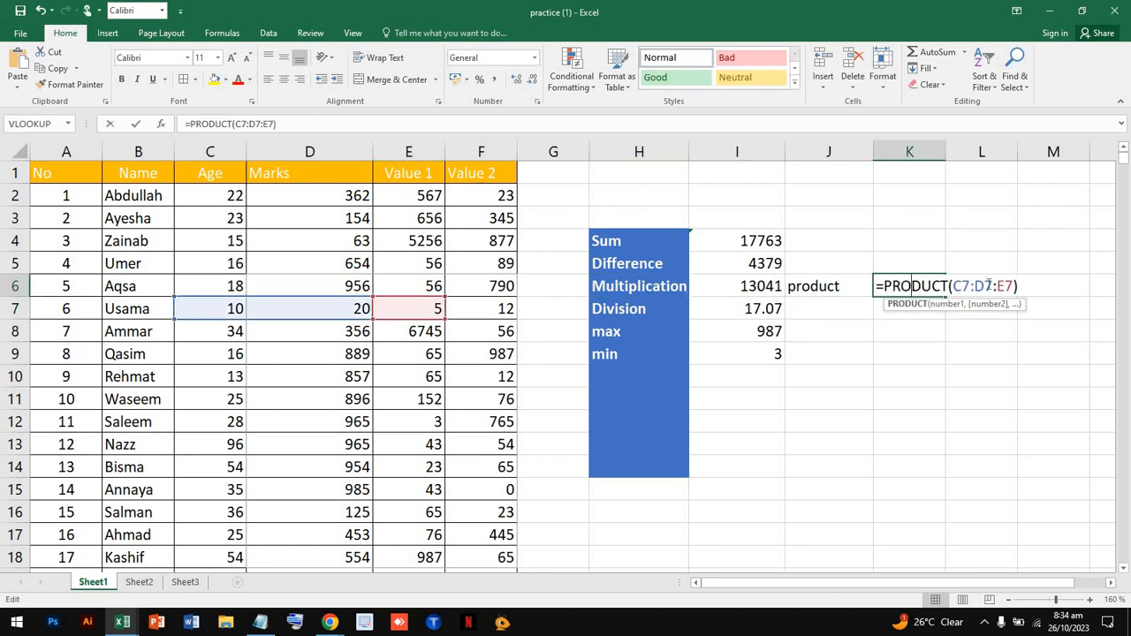
left_click_drag(975, 286, 1014, 288)
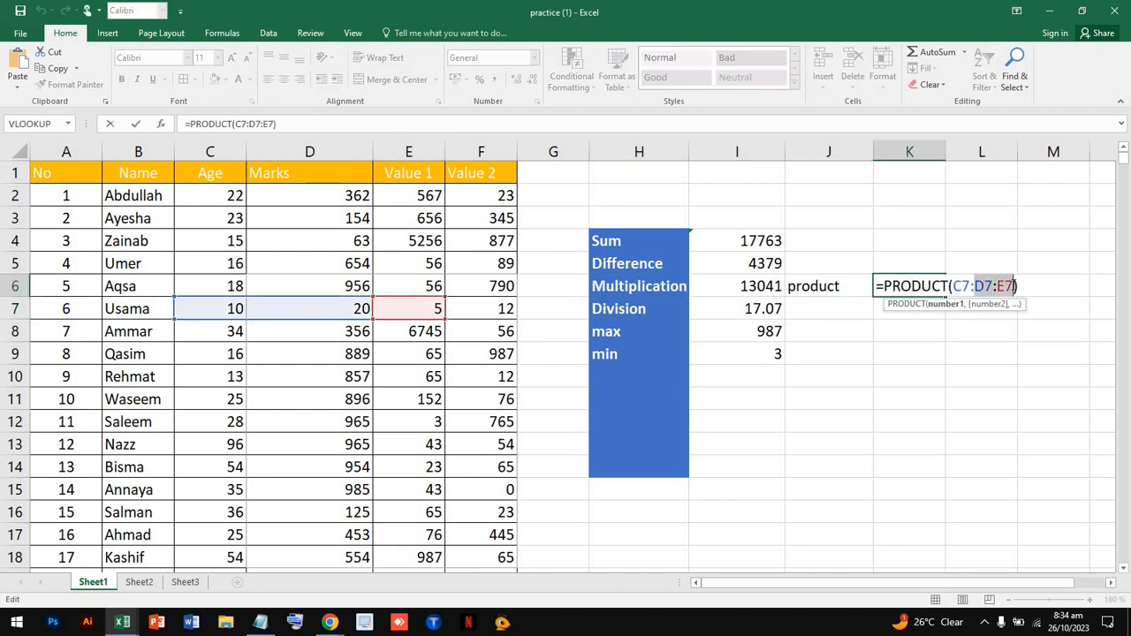
key("BackSpace")
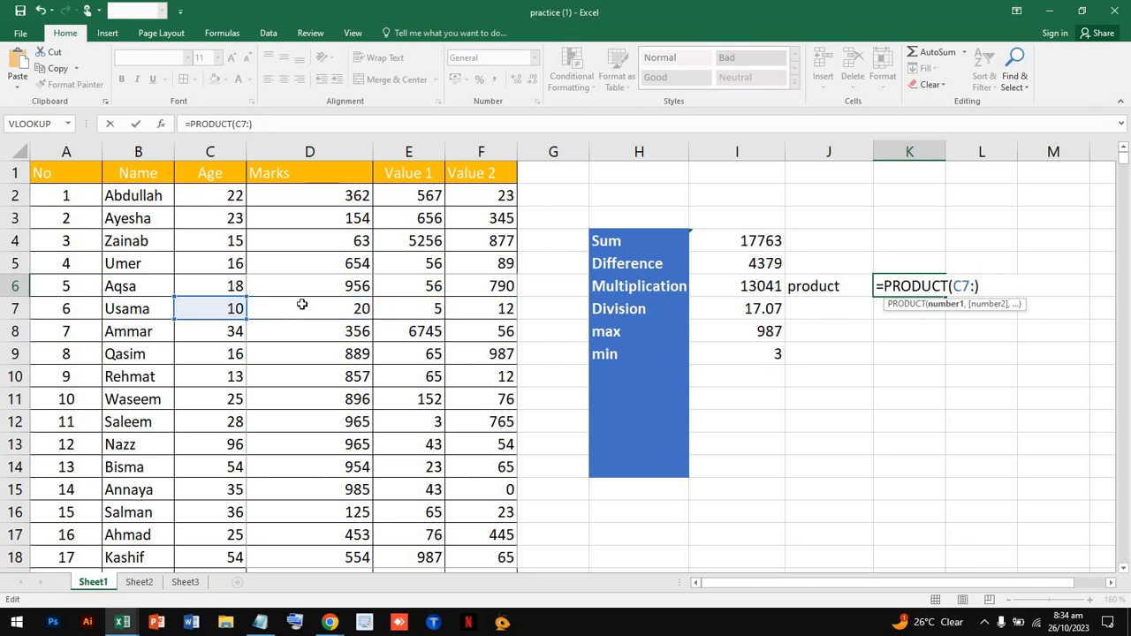
Step: Try to rebuild the PRODUCT arguments in K6 by adding the row 7 cells C7, D7 and E7 one after another
left_click_drag(244, 309, 360, 307)
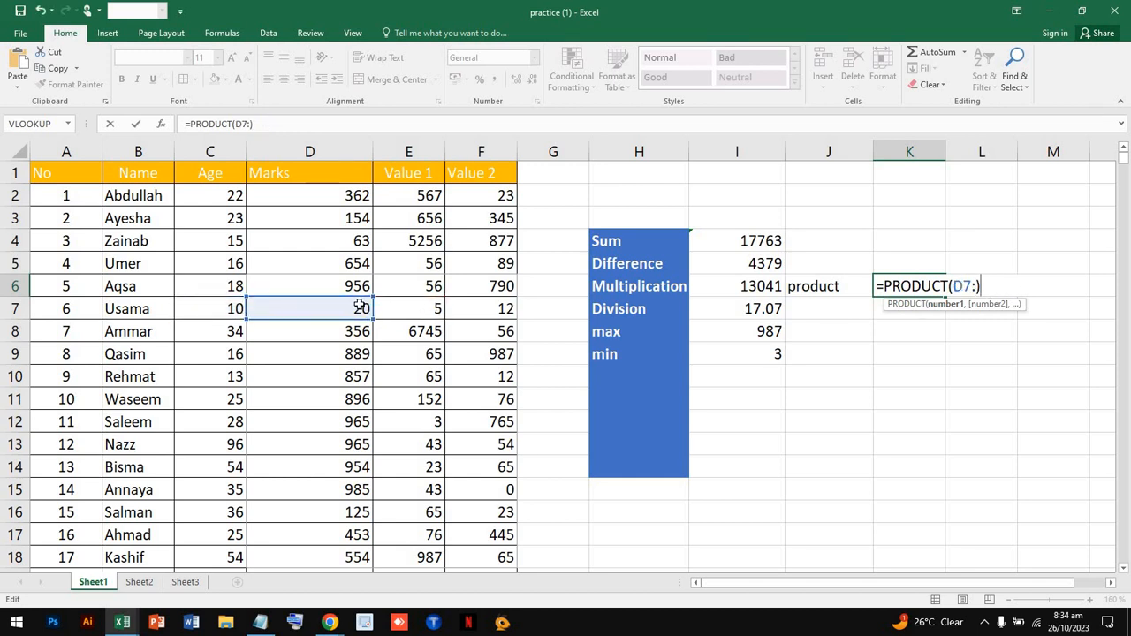
left_click(981, 289)
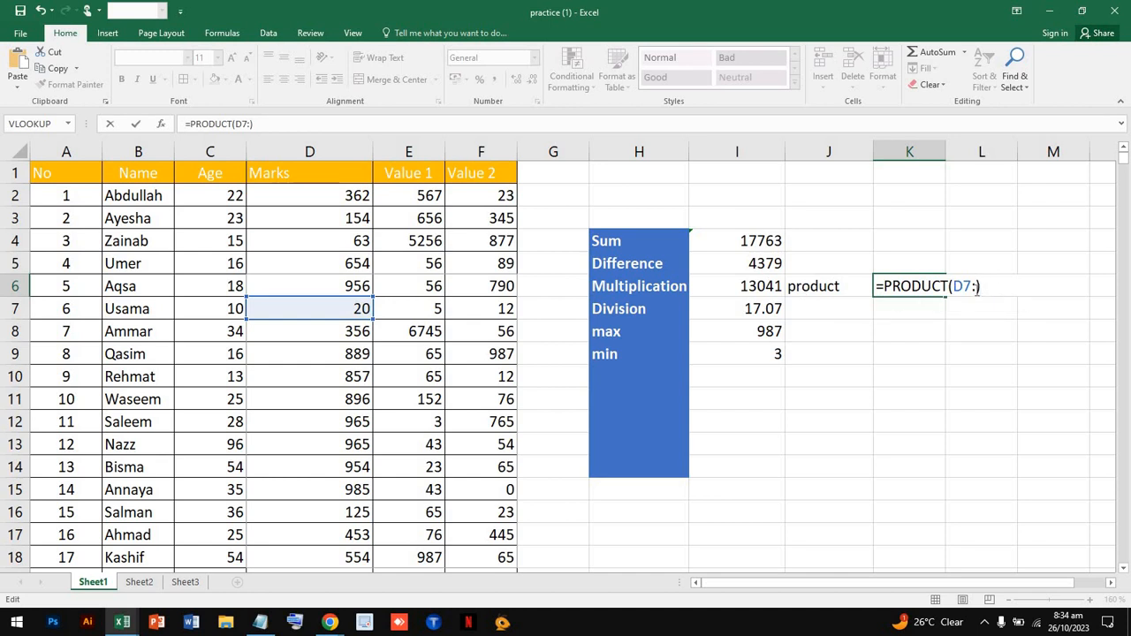
left_click(977, 287)
left_click(413, 308)
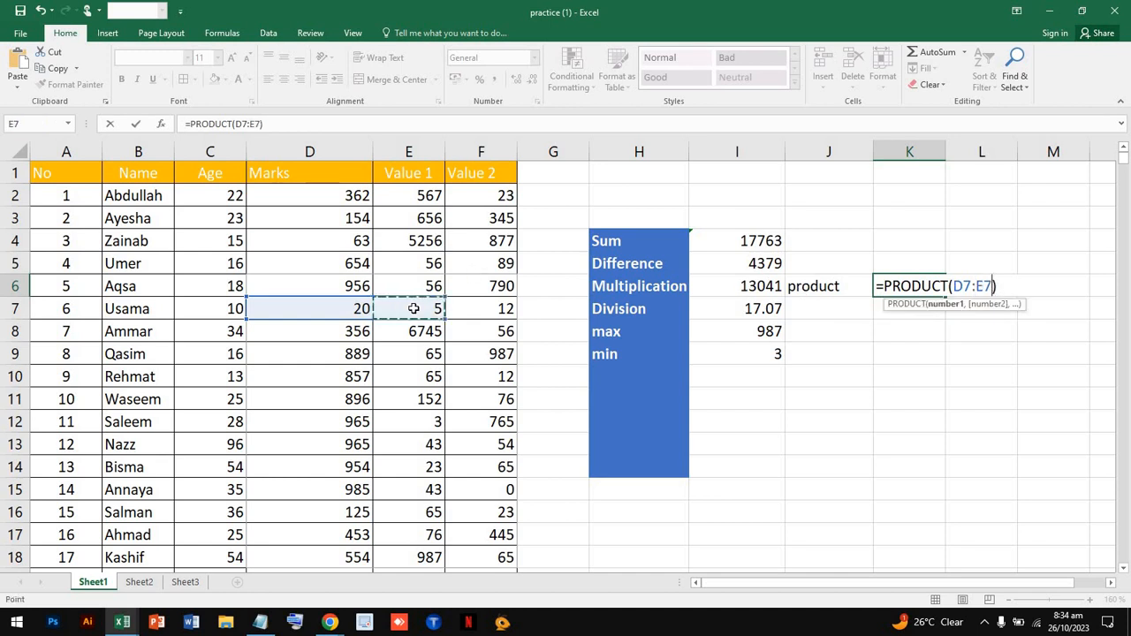
left_click(233, 308)
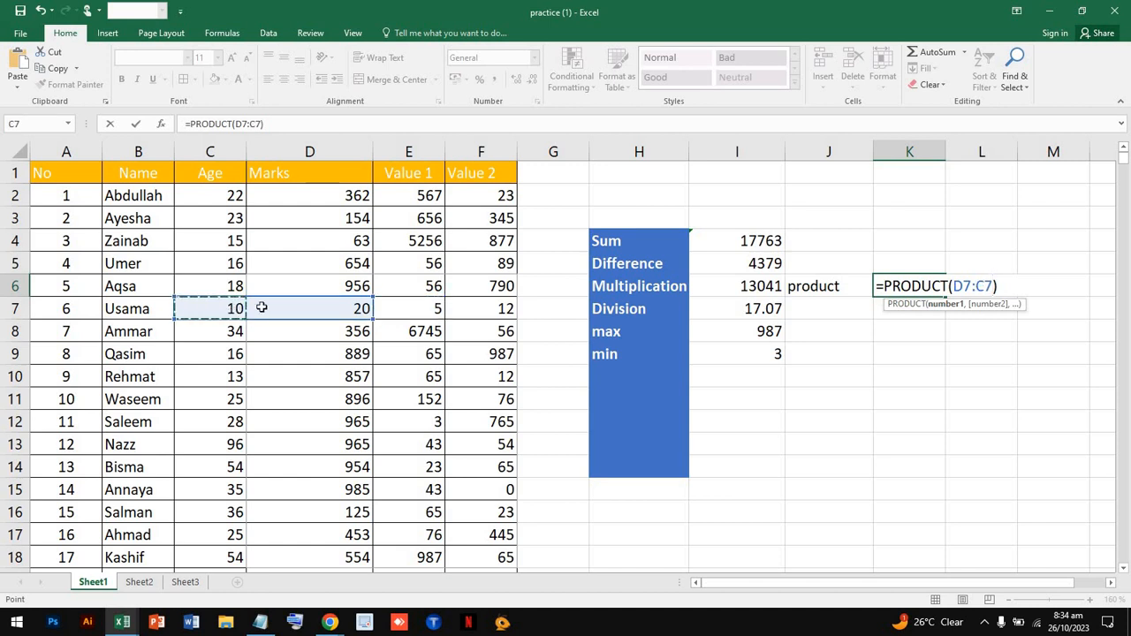
type(",")
left_click_drag(237, 308, 307, 307)
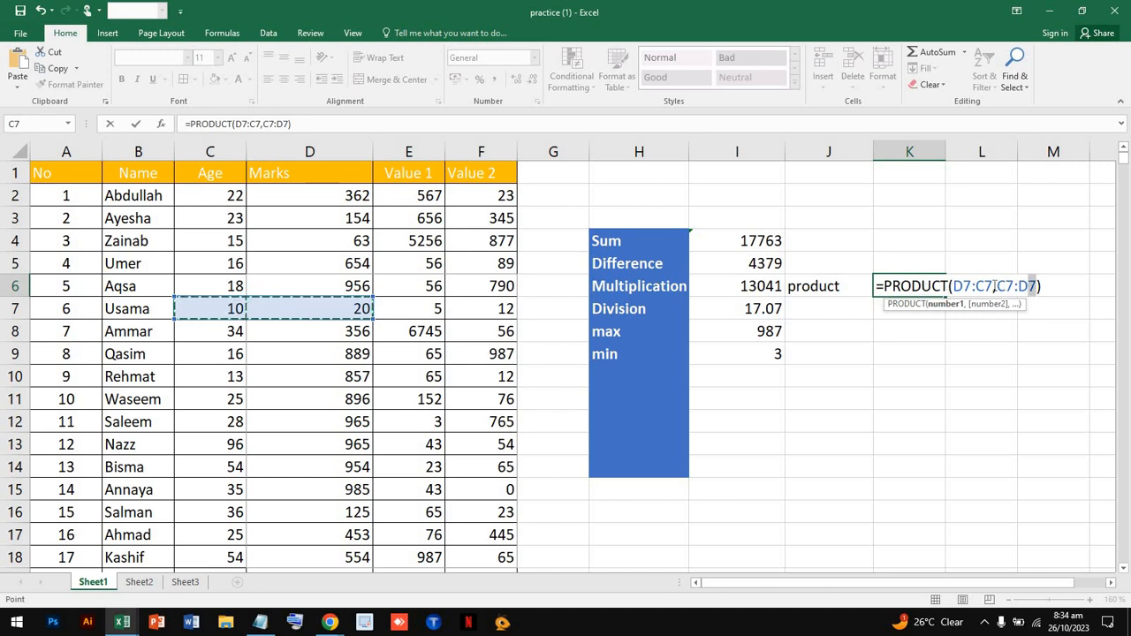
left_click_drag(1036, 286, 977, 285)
key("BackSpace")
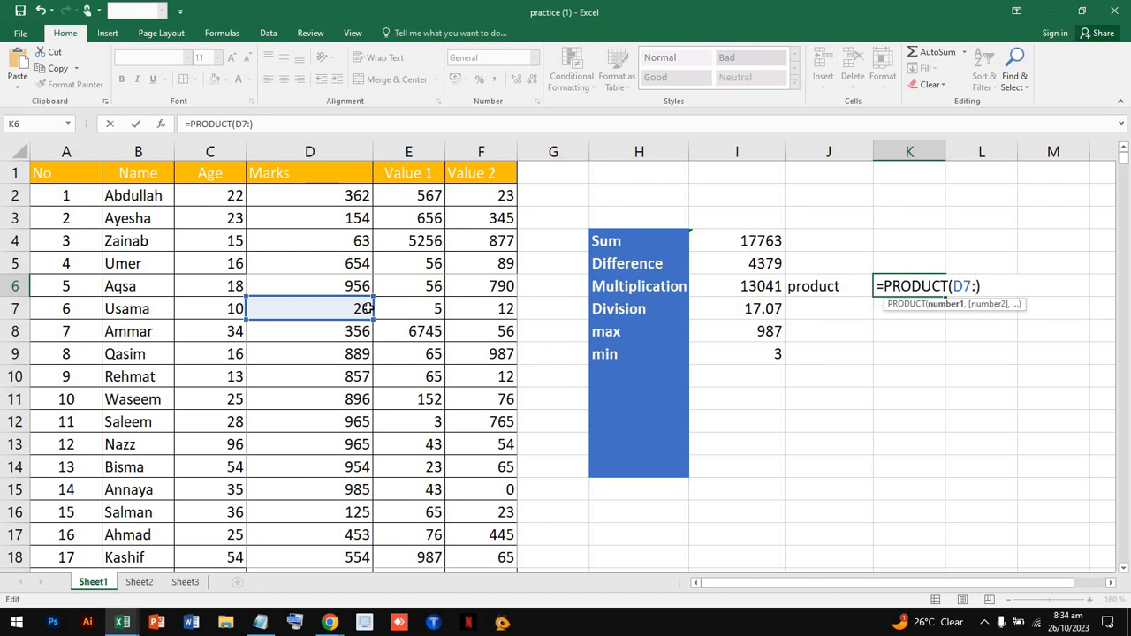
mouse_move(369, 307)
left_mouse_down()
mouse_move(387, 307)
mouse_move(354, 307)
left_mouse_up()
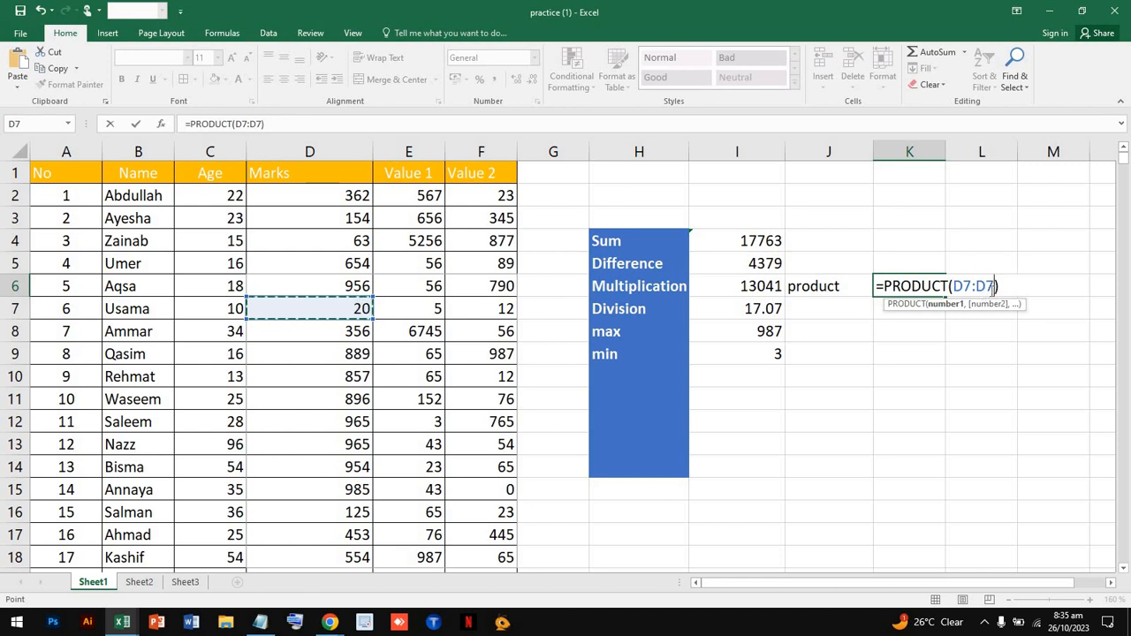
Step: Change the K6 formula to =PRODUCT(C7:E7) and review the multiplied cells against the product
double_click(958, 290)
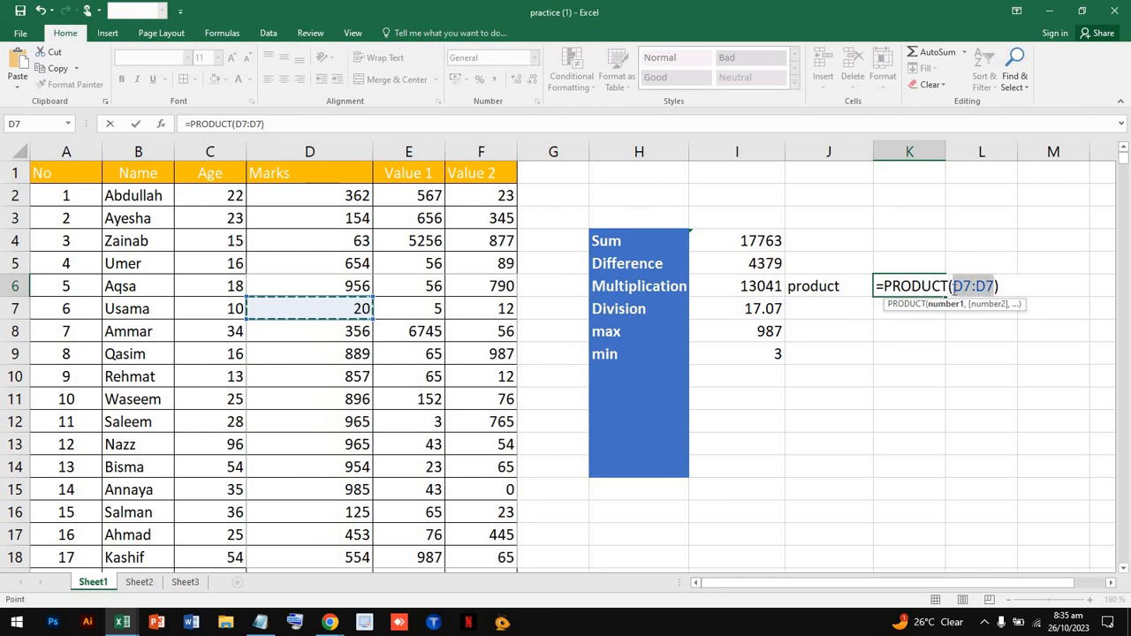
left_click_drag(242, 308, 437, 308)
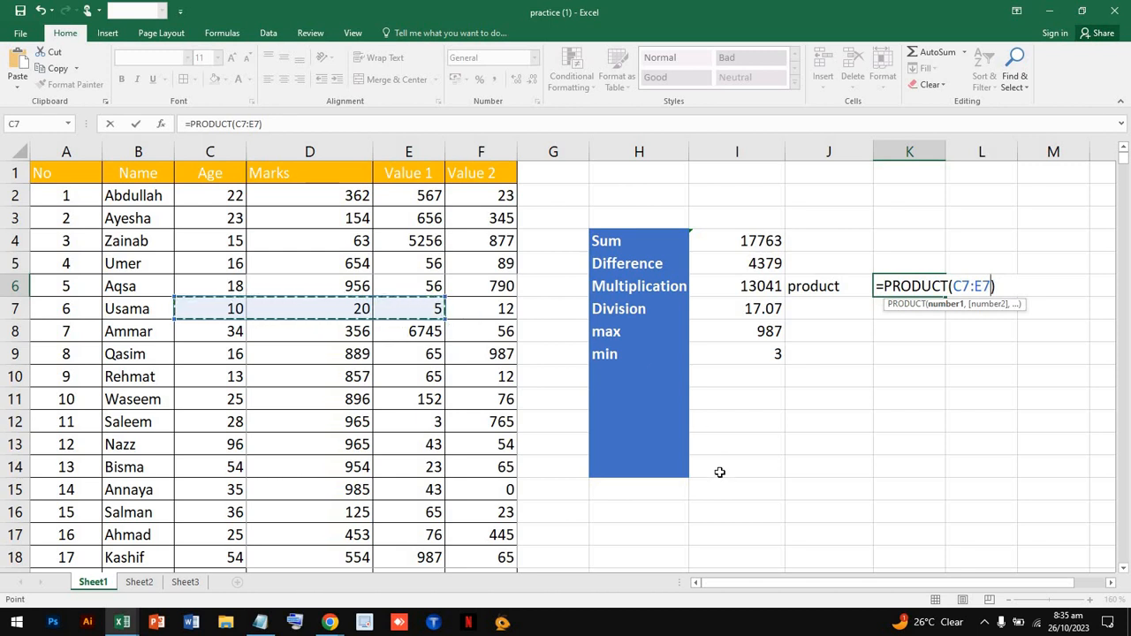
key("Return")
left_click(320, 310)
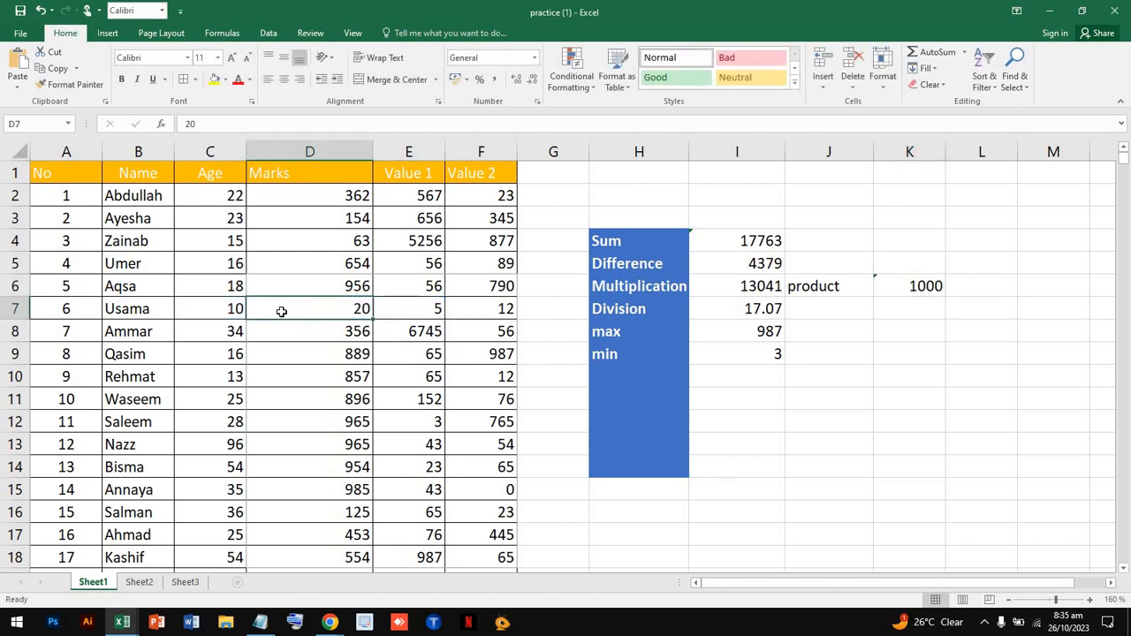
left_click(220, 310)
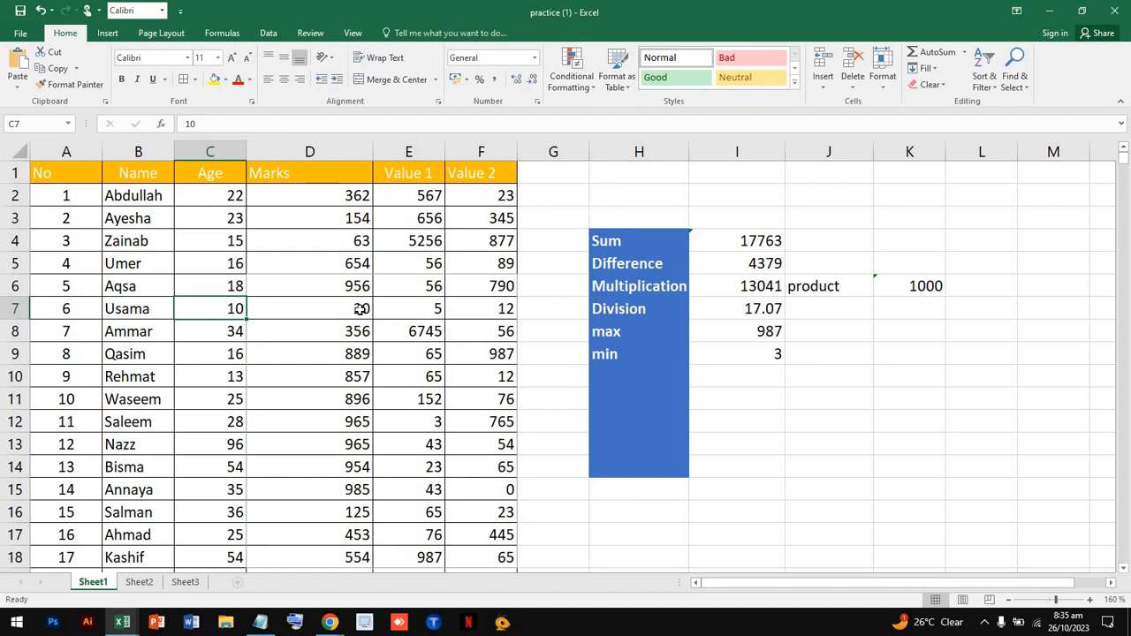
left_click(420, 310)
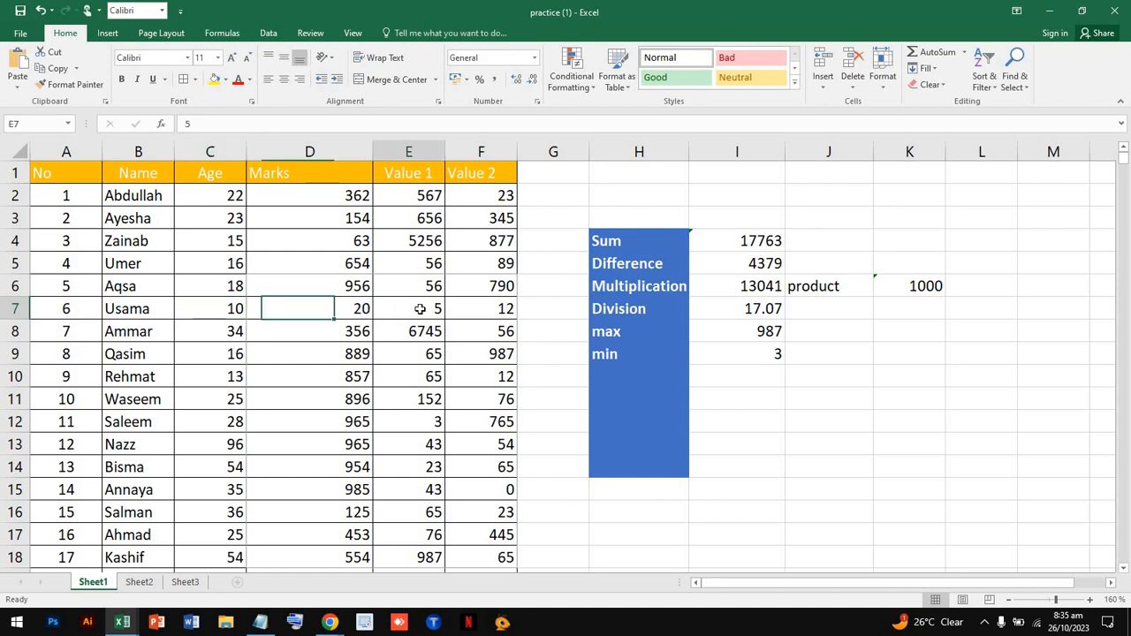
left_click(870, 285)
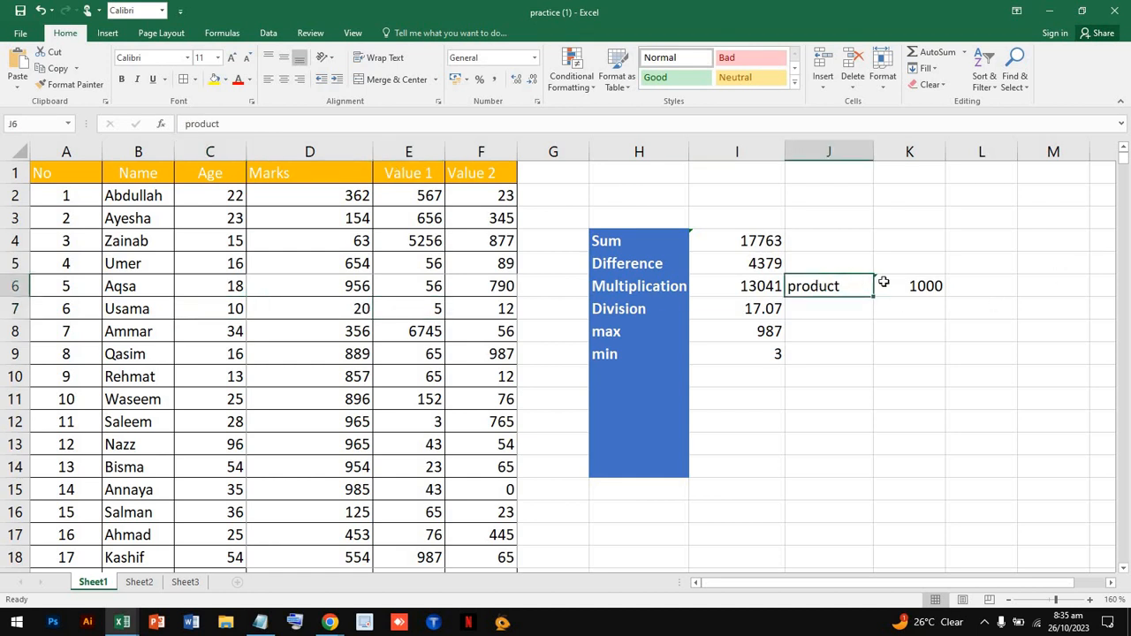
left_click(883, 282, "shift")
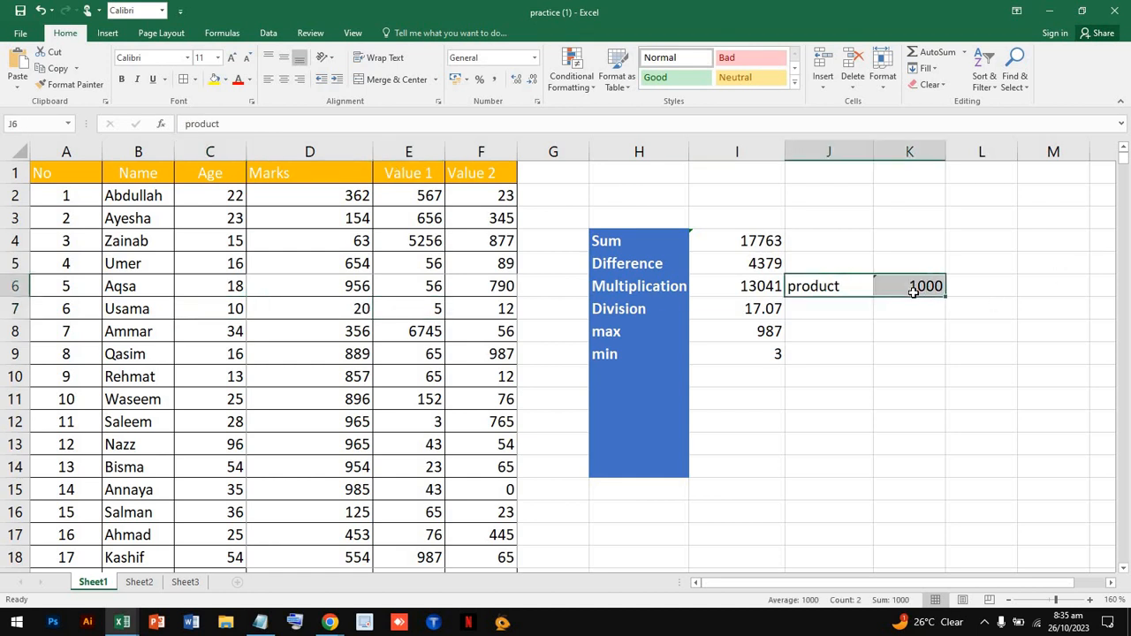
Step: Add the label Average in cell H10, below the min label
left_click(613, 371)
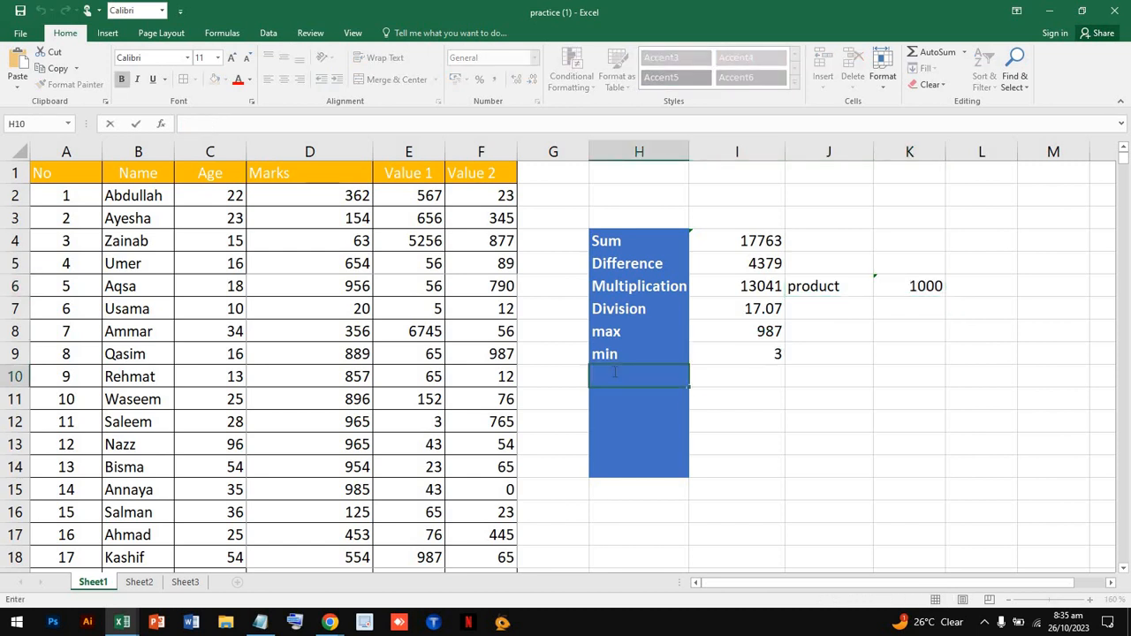
type("Average")
left_click(770, 388)
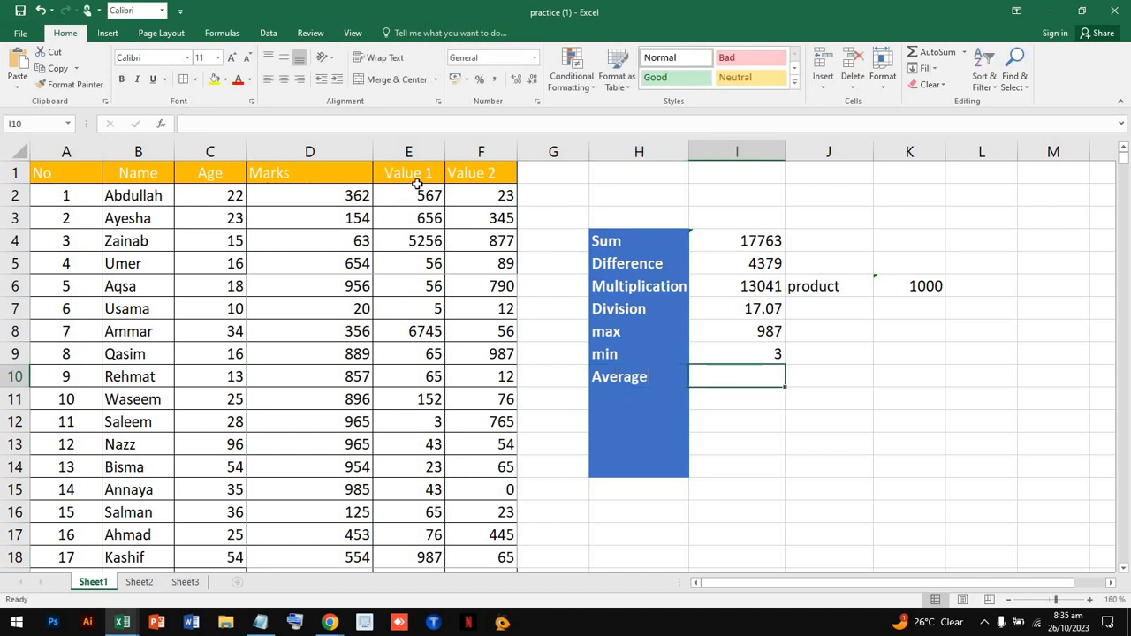
Step: Look through the Age column to see which values the average has to cover
scroll(420, 195, "down", 3)
scroll(354, 192, "up", 3)
left_click(201, 193)
left_click_drag(200, 273, 201, 446)
left_click_drag(201, 422, 207, 513)
scroll(214, 195, "down", 6)
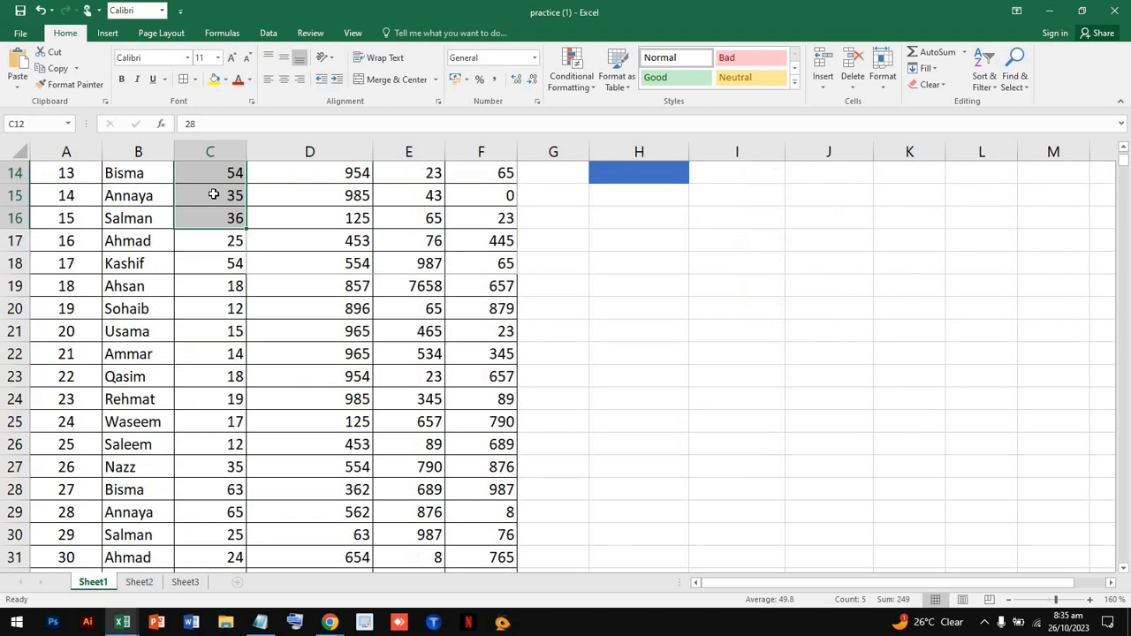
scroll(229, 181, "up", 6)
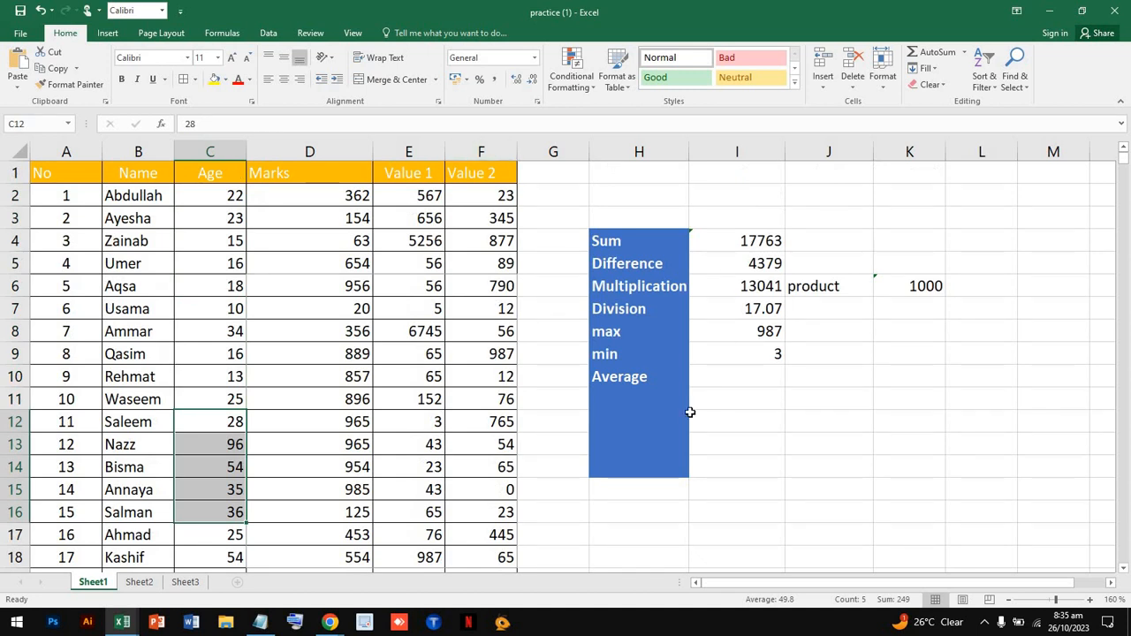
Step: Enter =AVERAGE(C2:C51) in cell I10 to average the Age column and check the formula
double_click(724, 378)
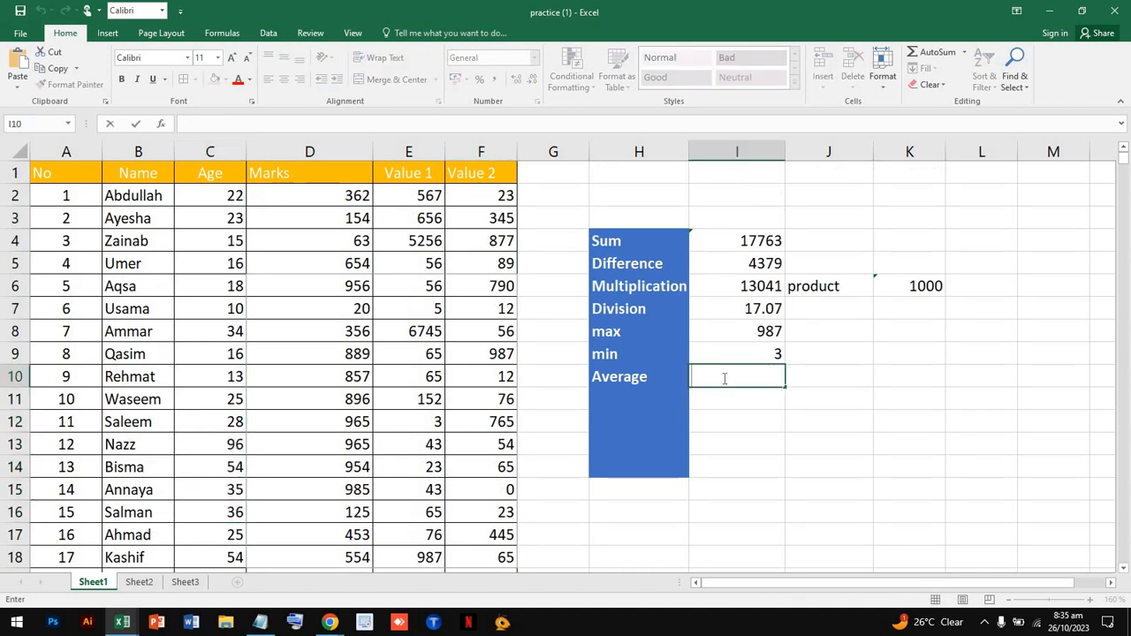
type("=")
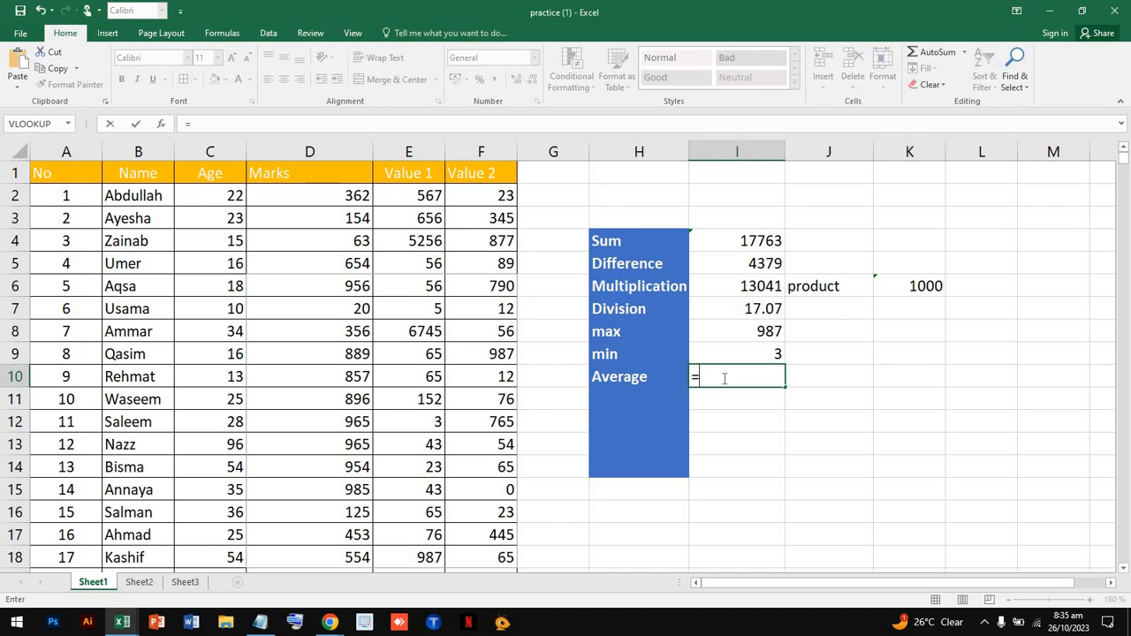
type("aver")
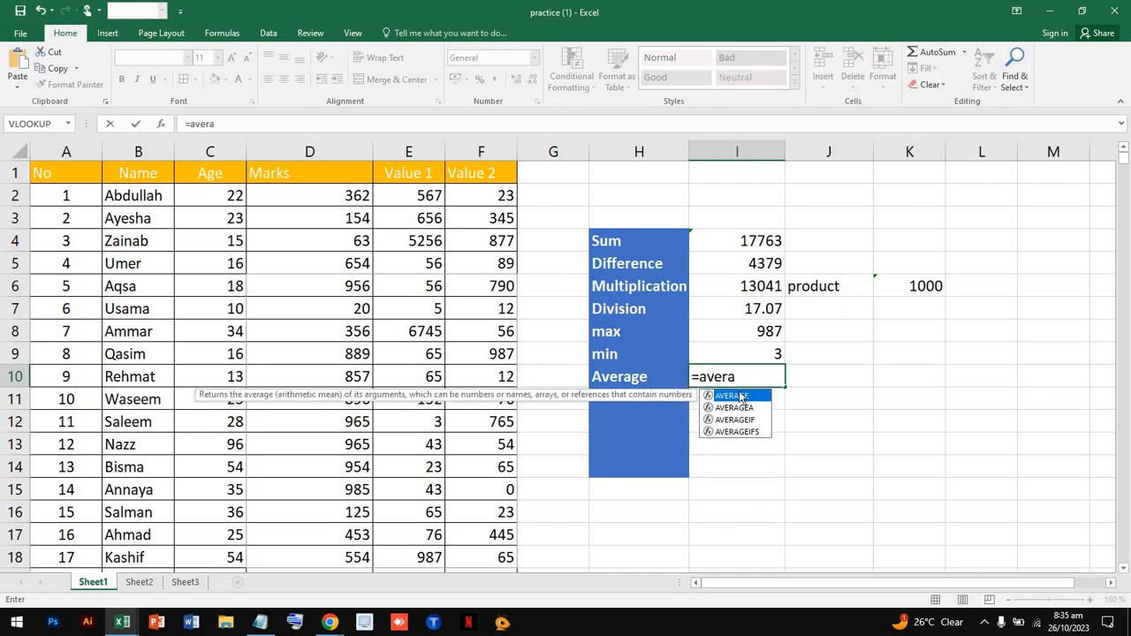
type("a")
double_click(754, 397)
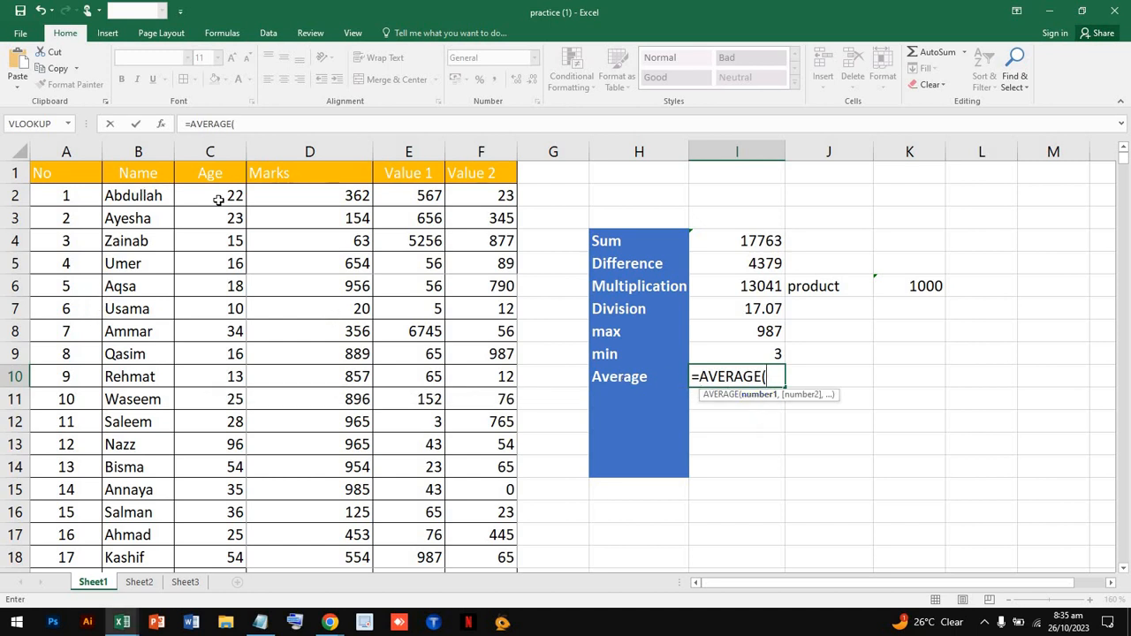
left_click_drag(213, 200, 224, 467)
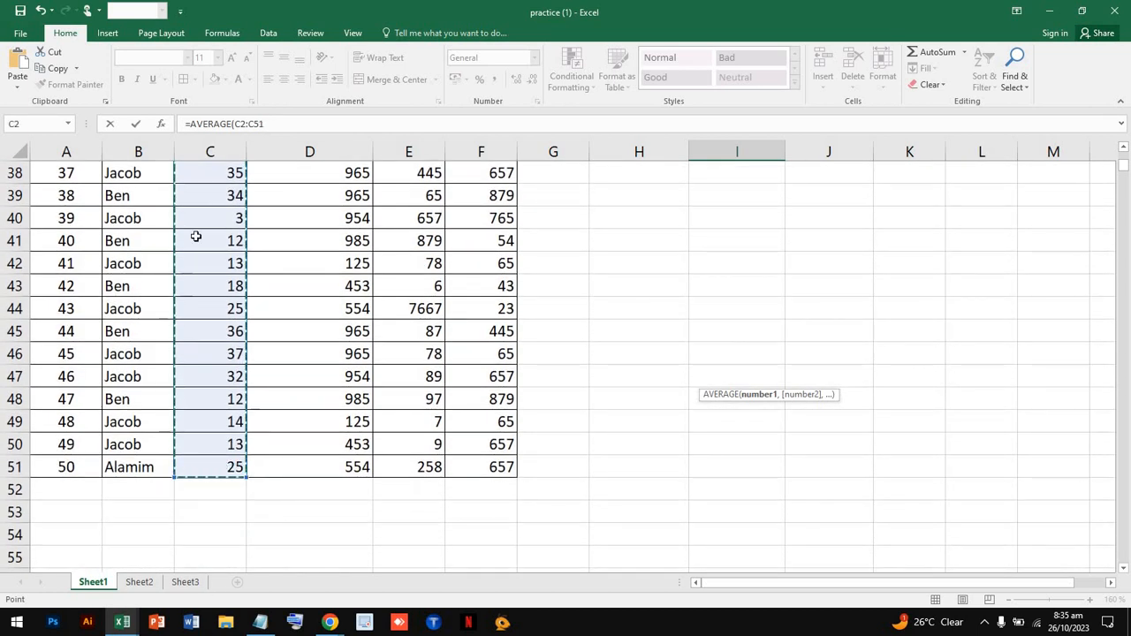
scroll(196, 235, "up", 13)
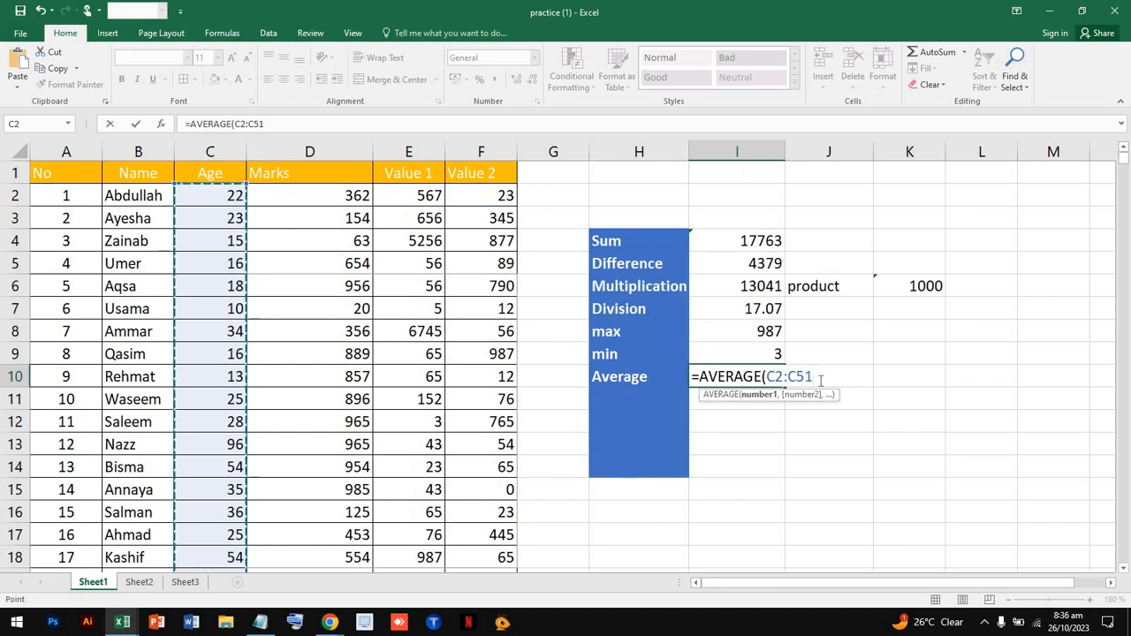
type(")")
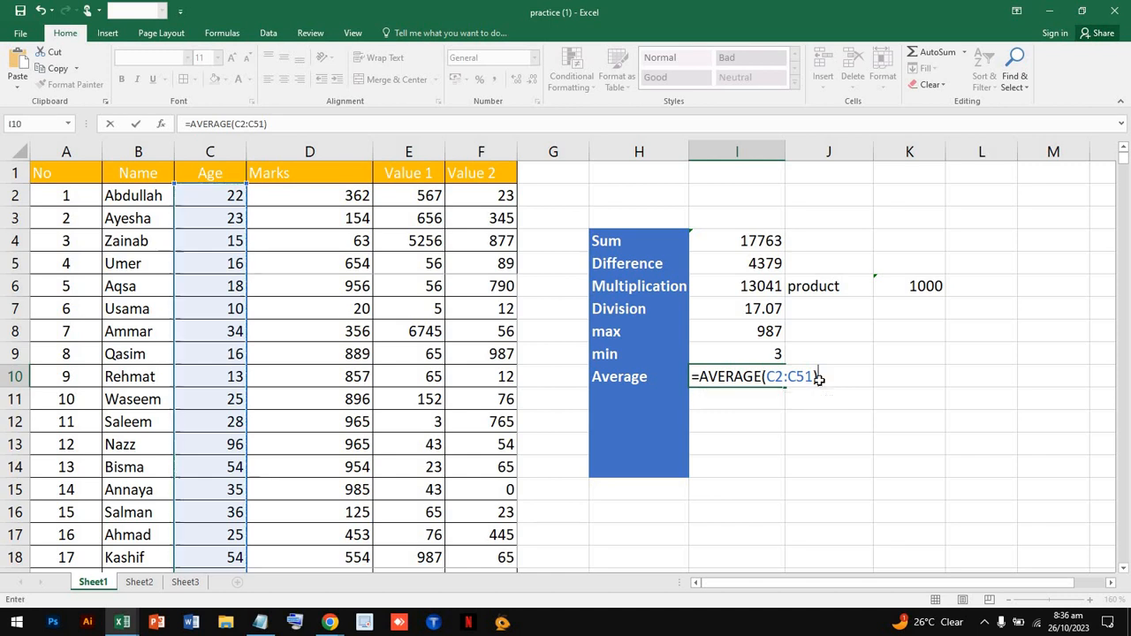
key("Return")
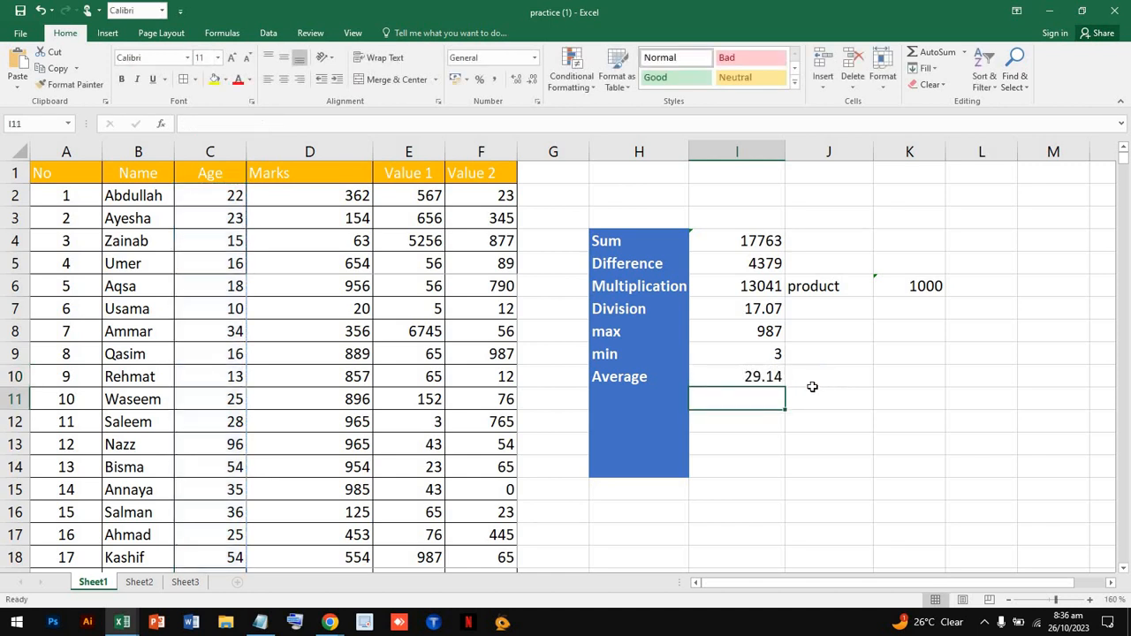
left_click(760, 376)
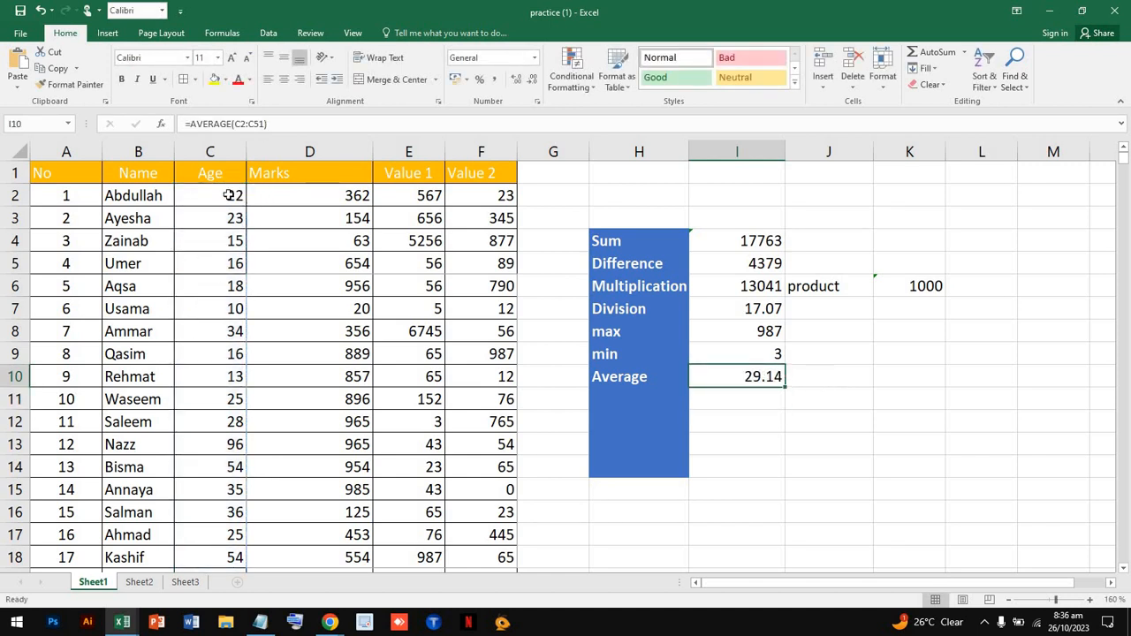
Step: Total the Age column below its last record by entering =SUM(C2:C51) in cell C52, and check the formula
left_click_drag(229, 196, 221, 513)
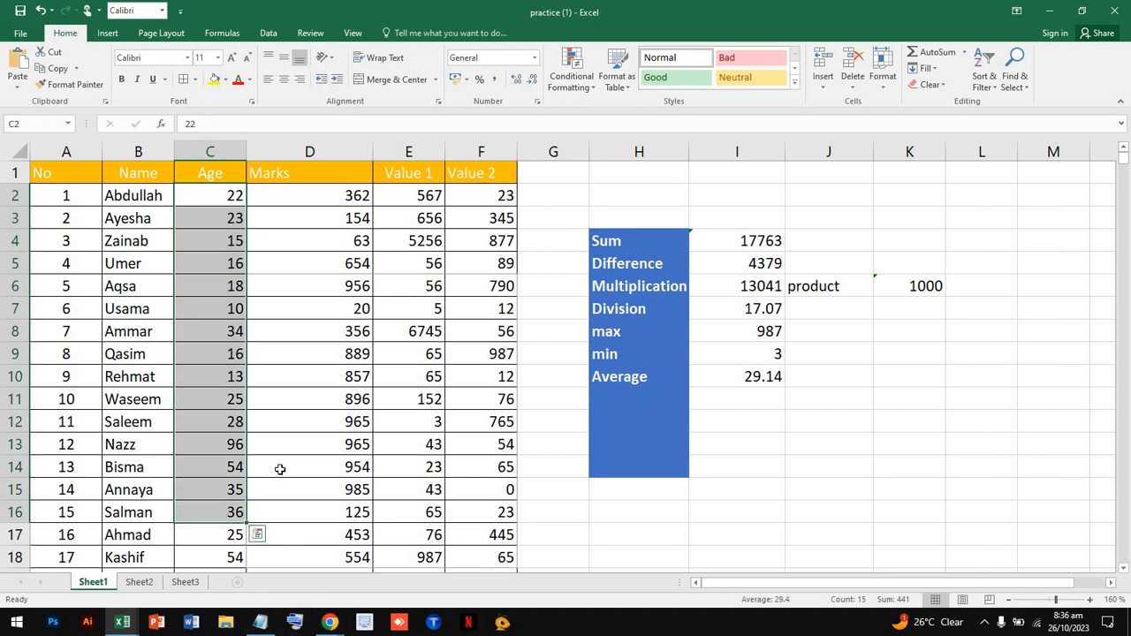
left_click_drag(229, 196, 271, 522)
scroll(265, 495, "down", 6)
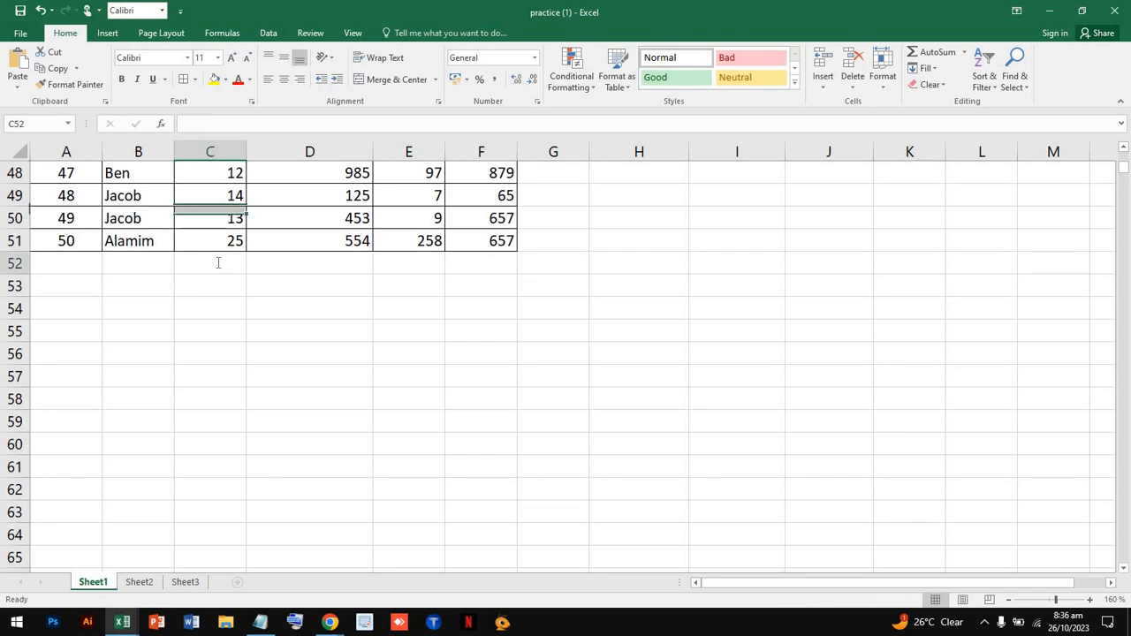
left_click(216, 263)
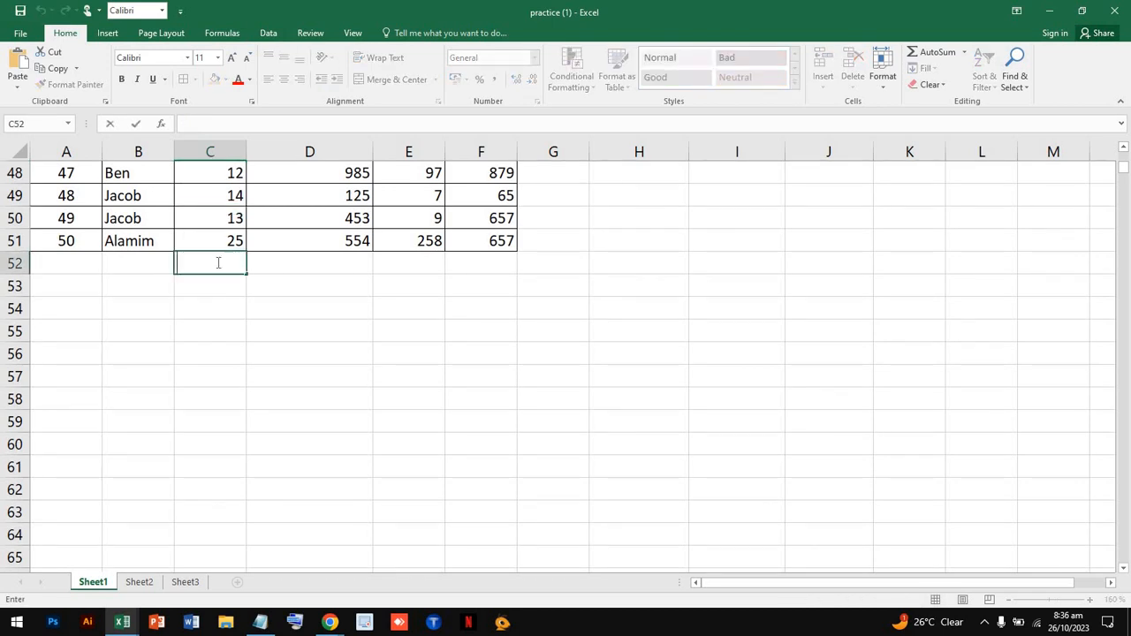
type("=")
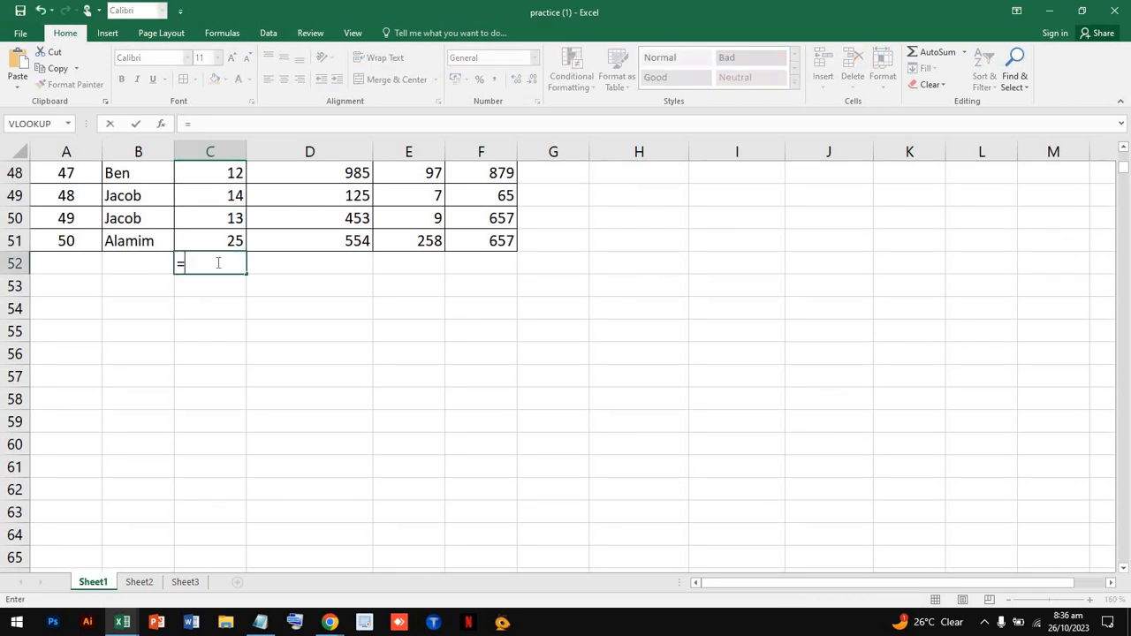
type("sum")
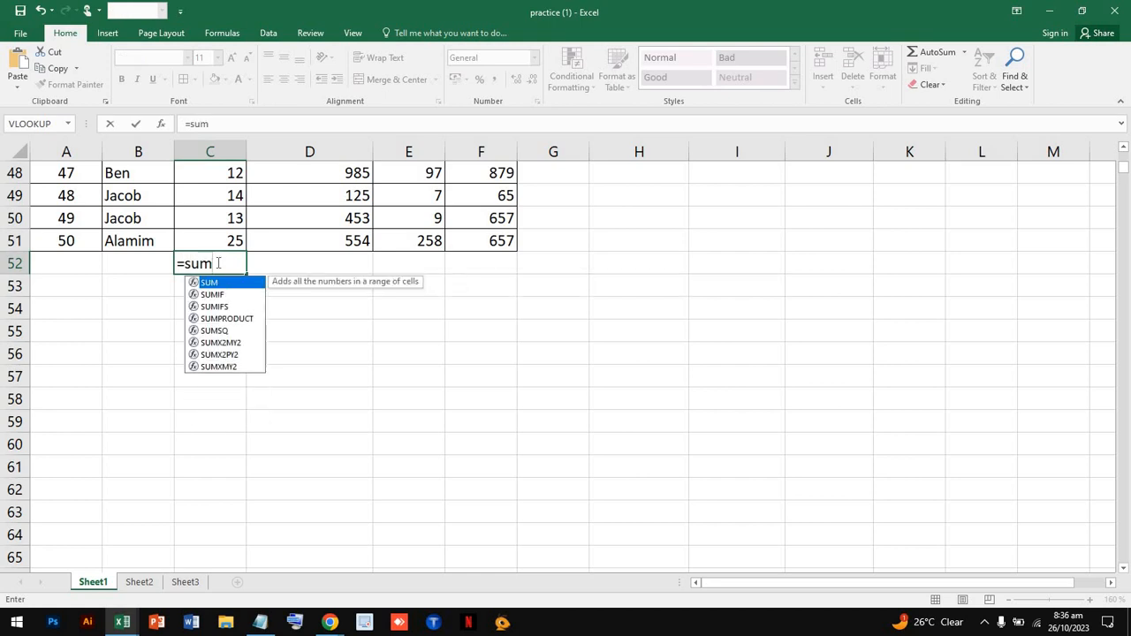
type("(")
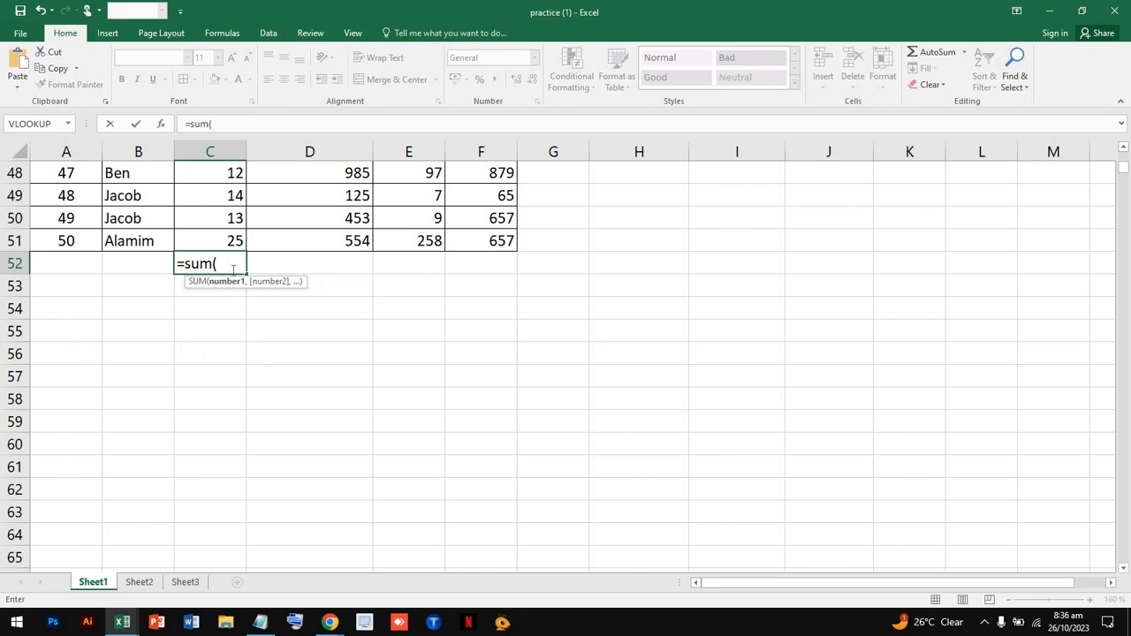
type("c2:c51")
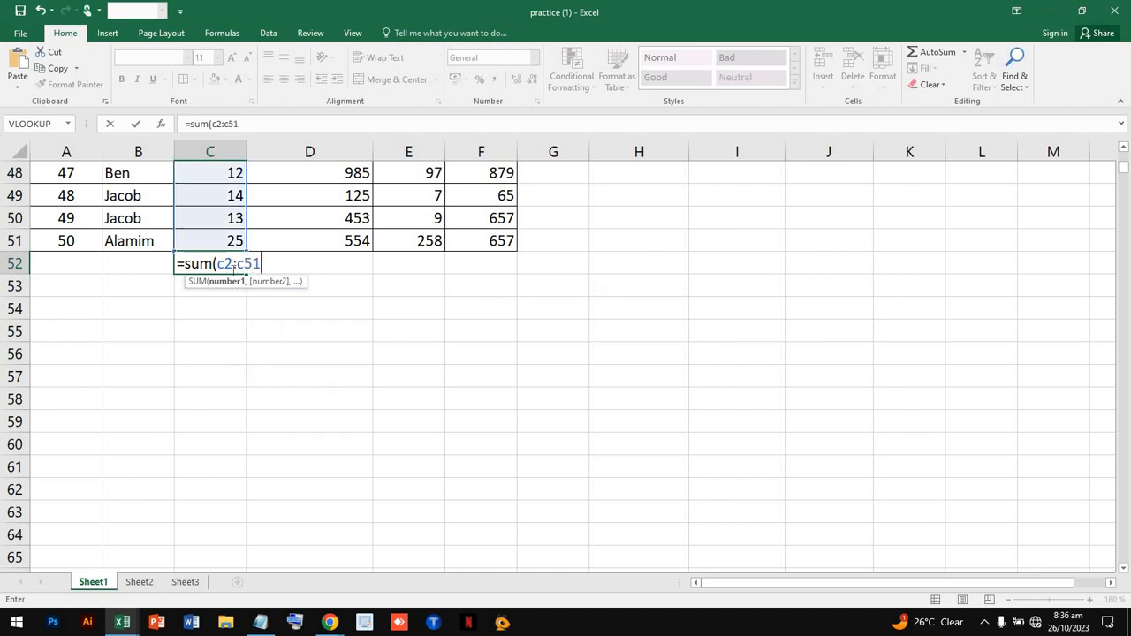
type(")")
key("Return")
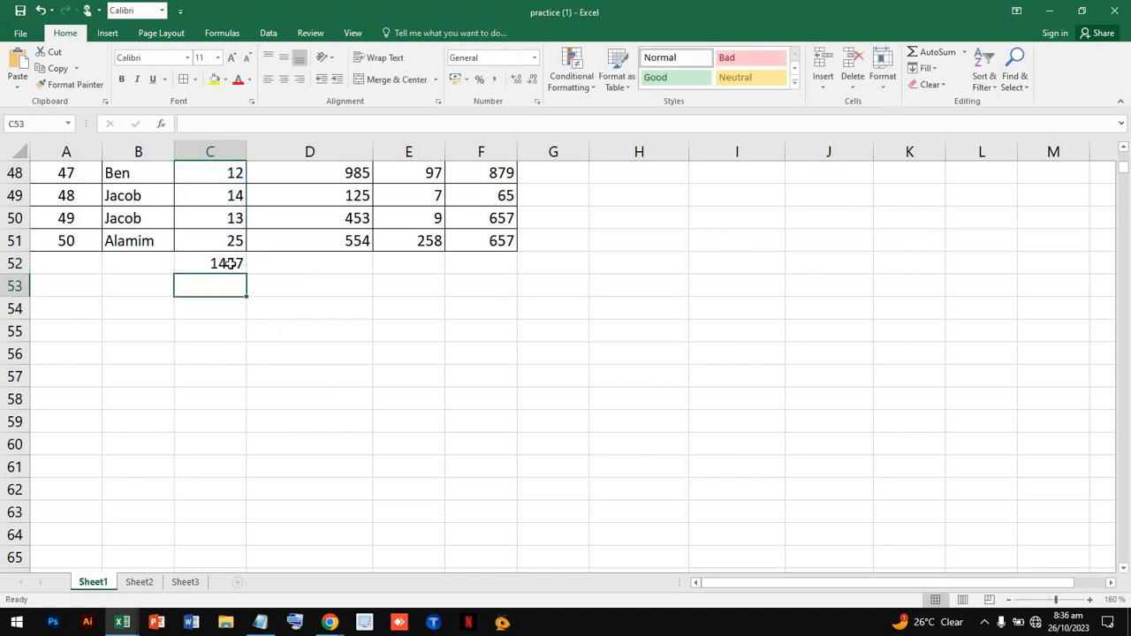
left_click(228, 264)
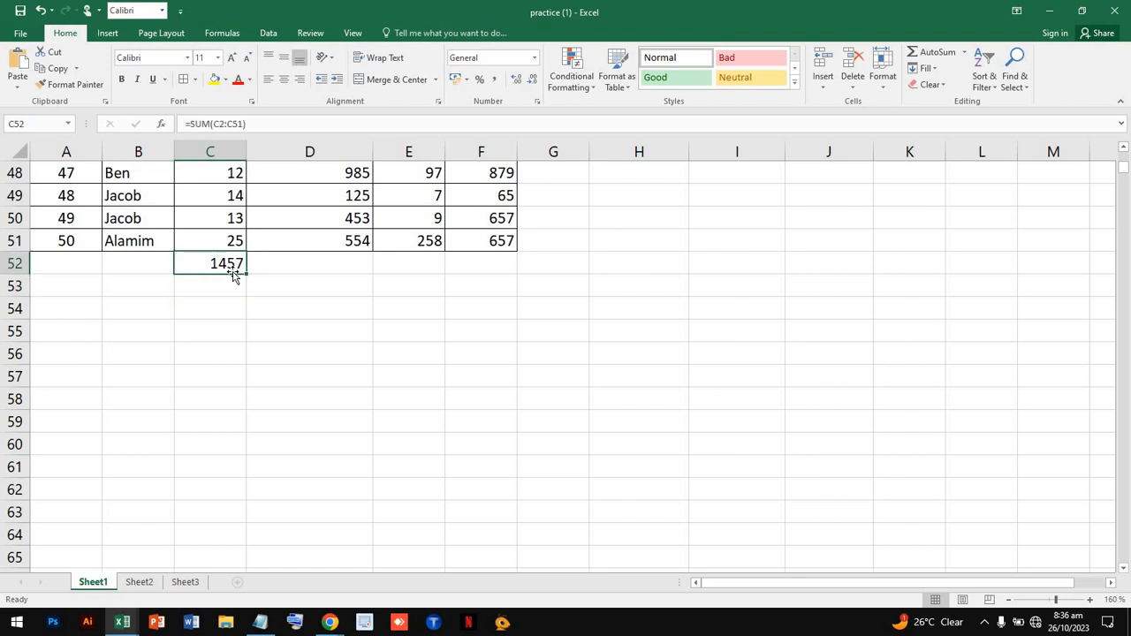
left_click(274, 263)
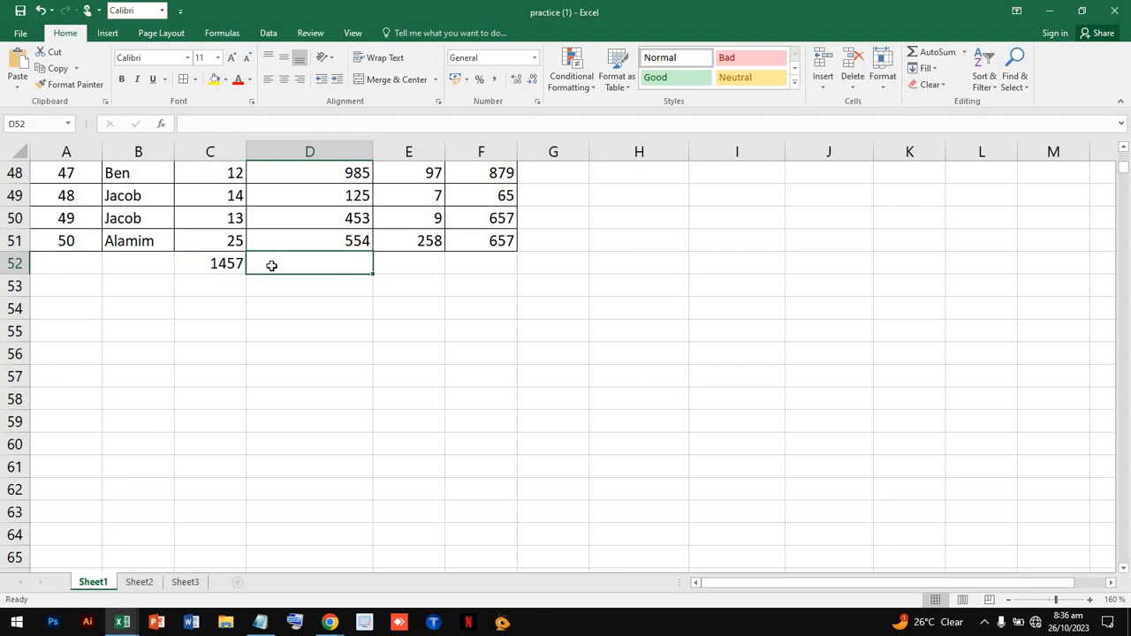
Step: Enter =C52/50 in cell C53 to work out the age average manually, and compare it with the AVERAGE result
left_click(217, 287)
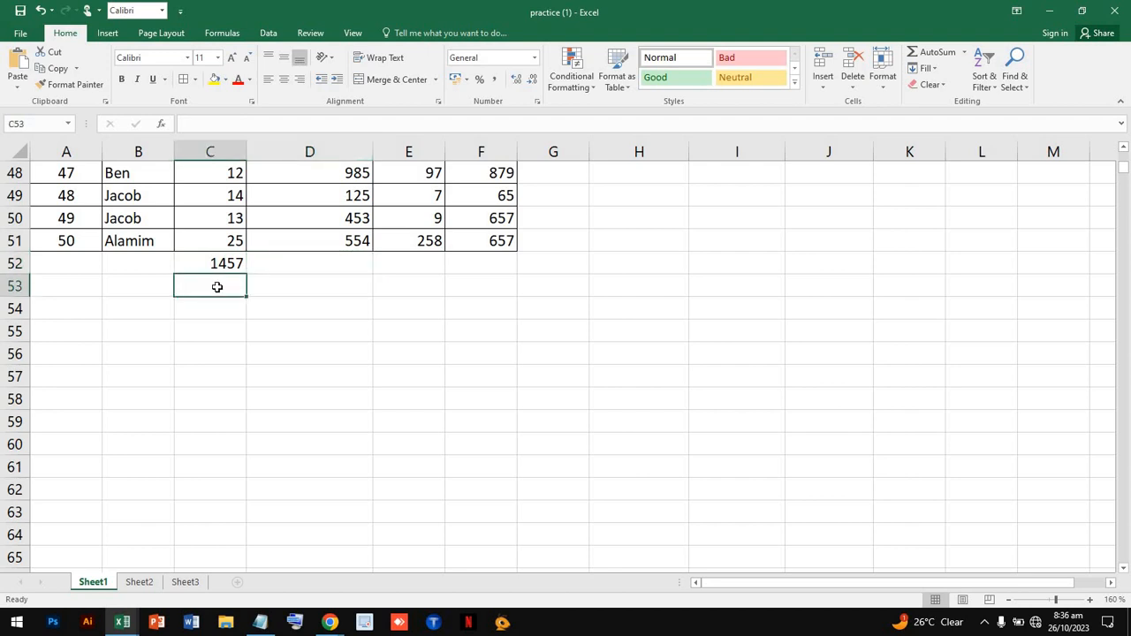
type("=")
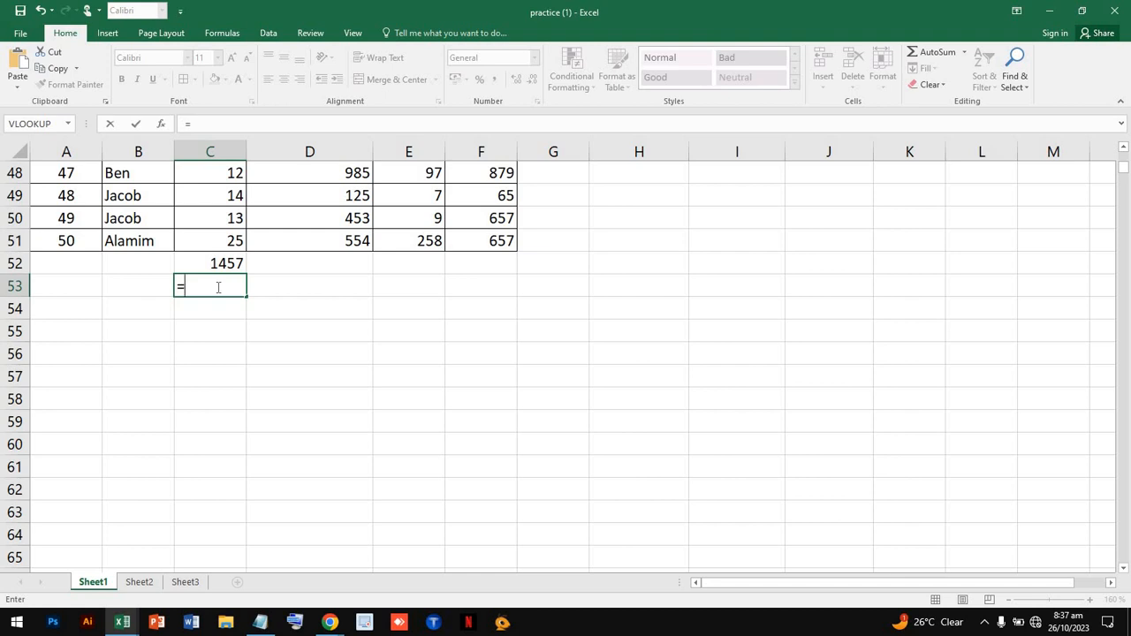
left_click(222, 258)
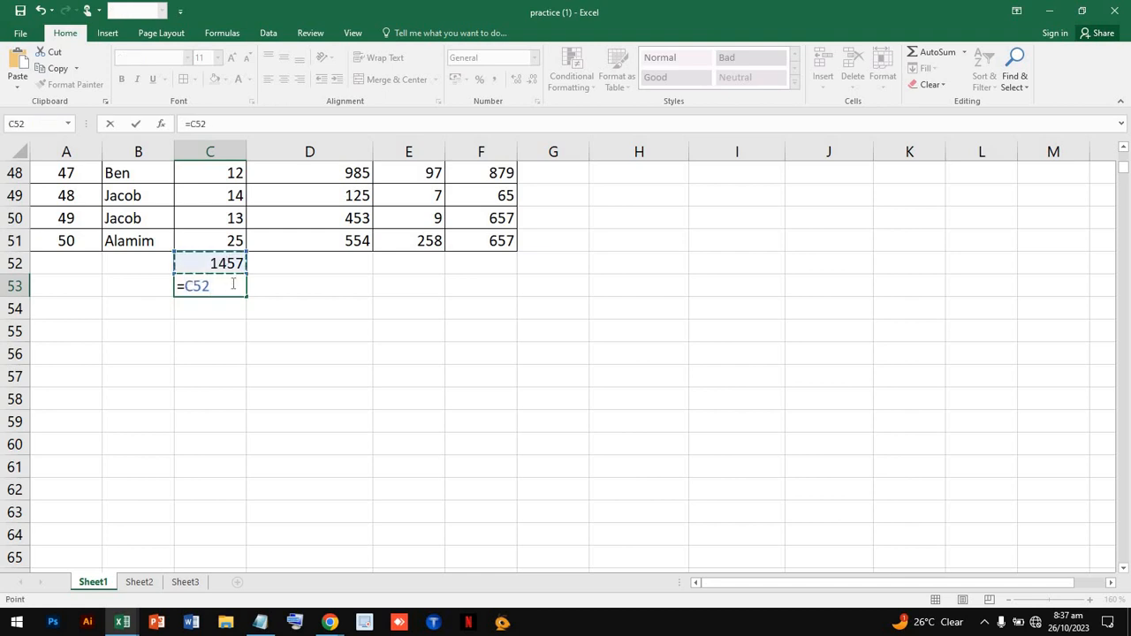
type("/50")
key("Return")
left_click(231, 286)
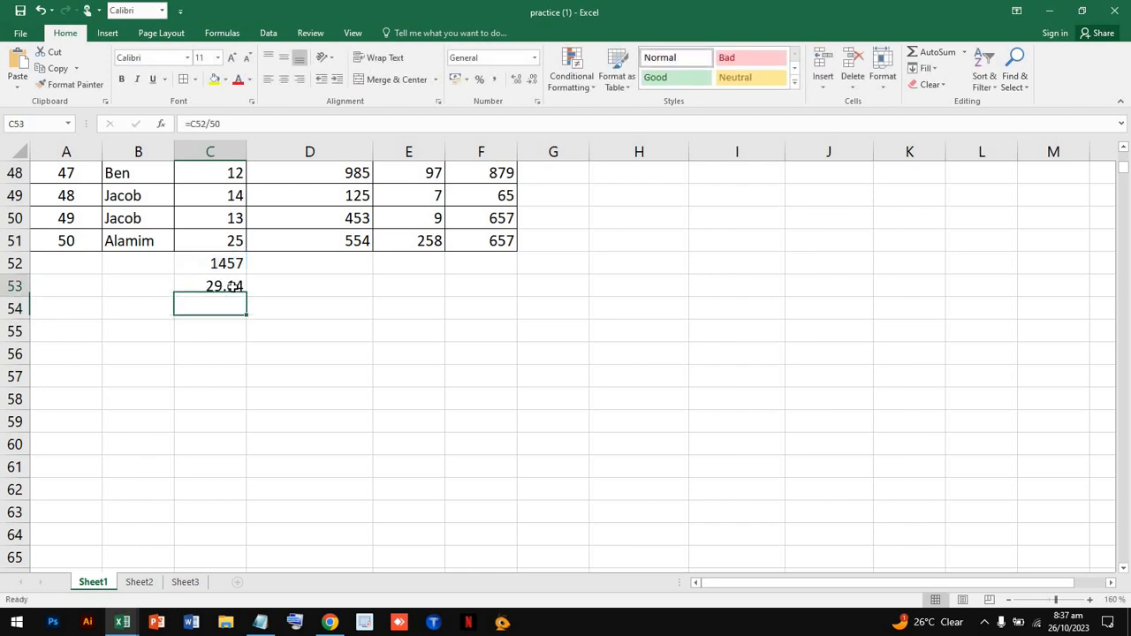
scroll(242, 263, "up", 15)
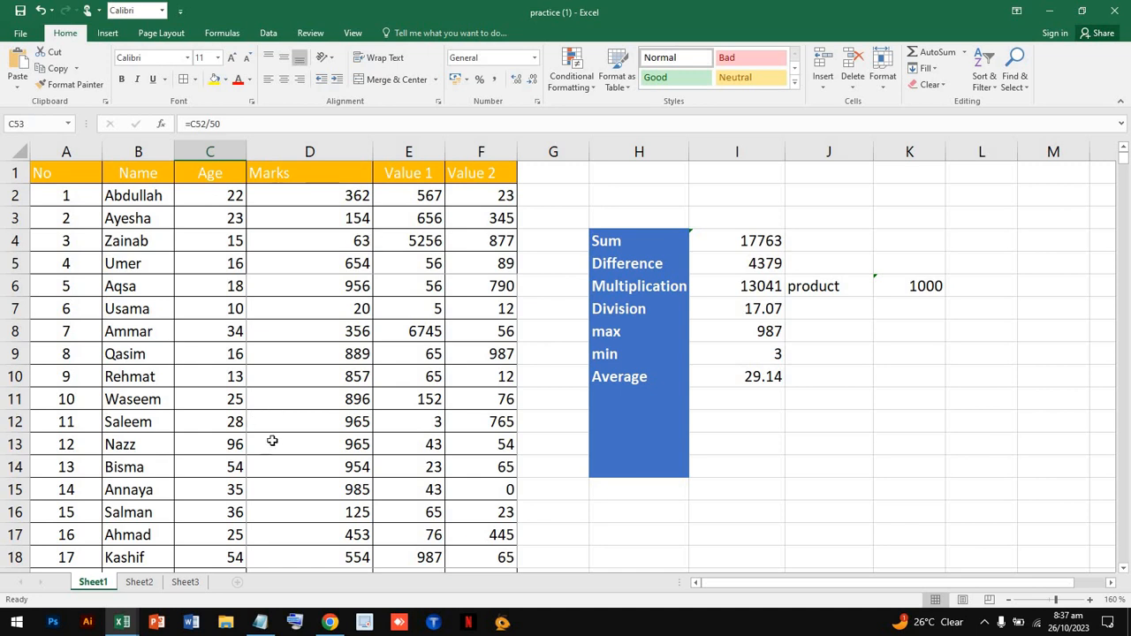
Step: Switch to the Google Meet call in Chrome to check it, and return to the practice (1) workbook
left_click(328, 623)
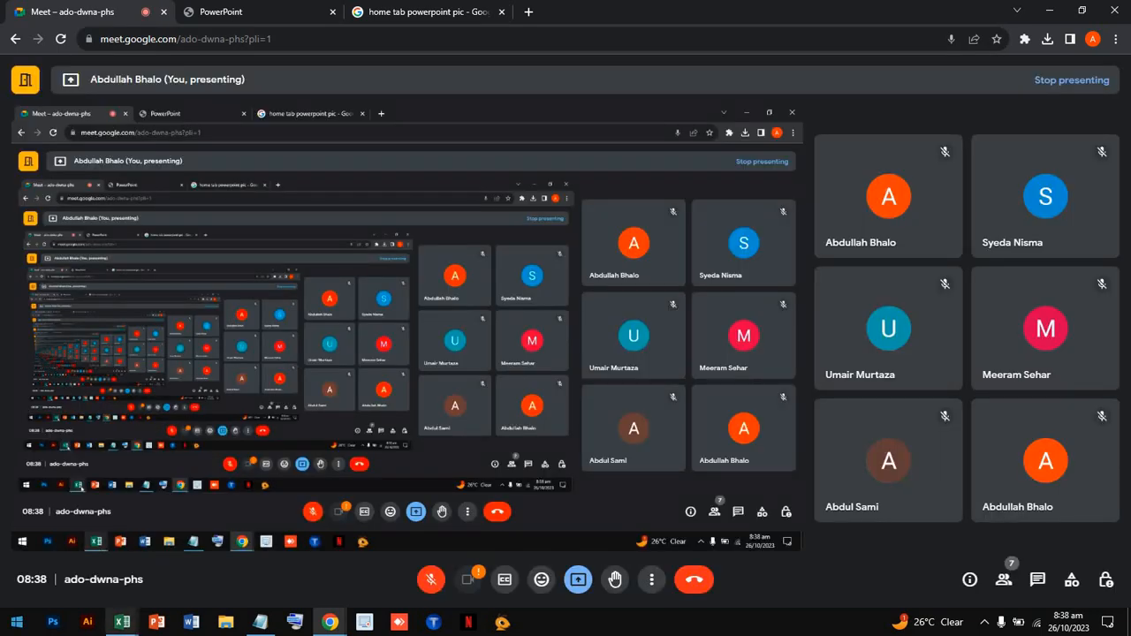
mouse_move(122, 622)
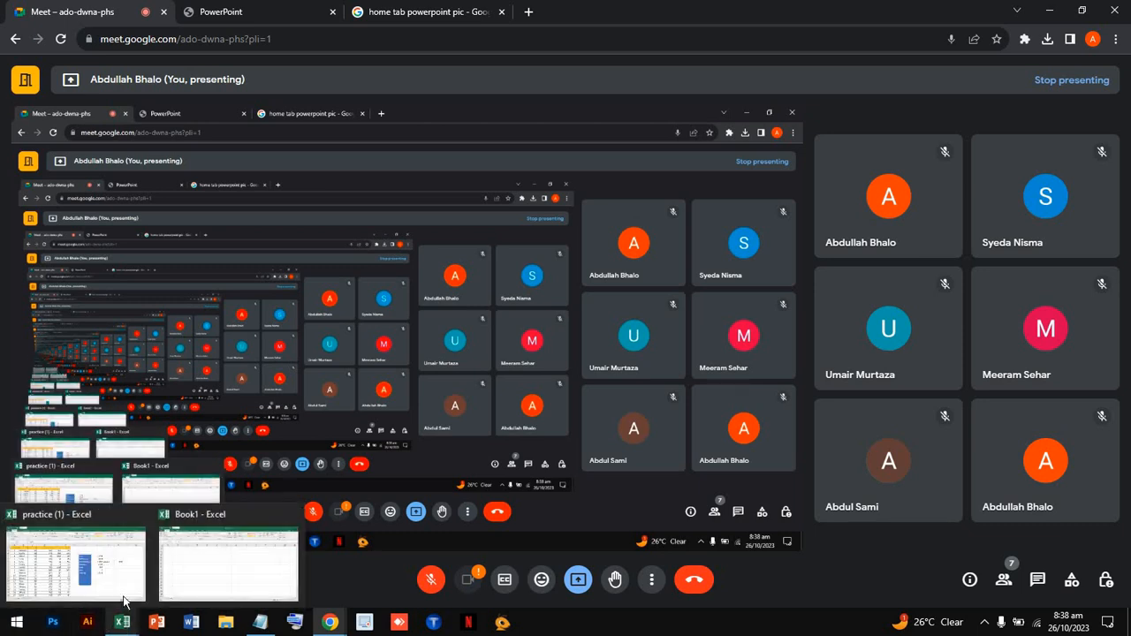
left_click(120, 572)
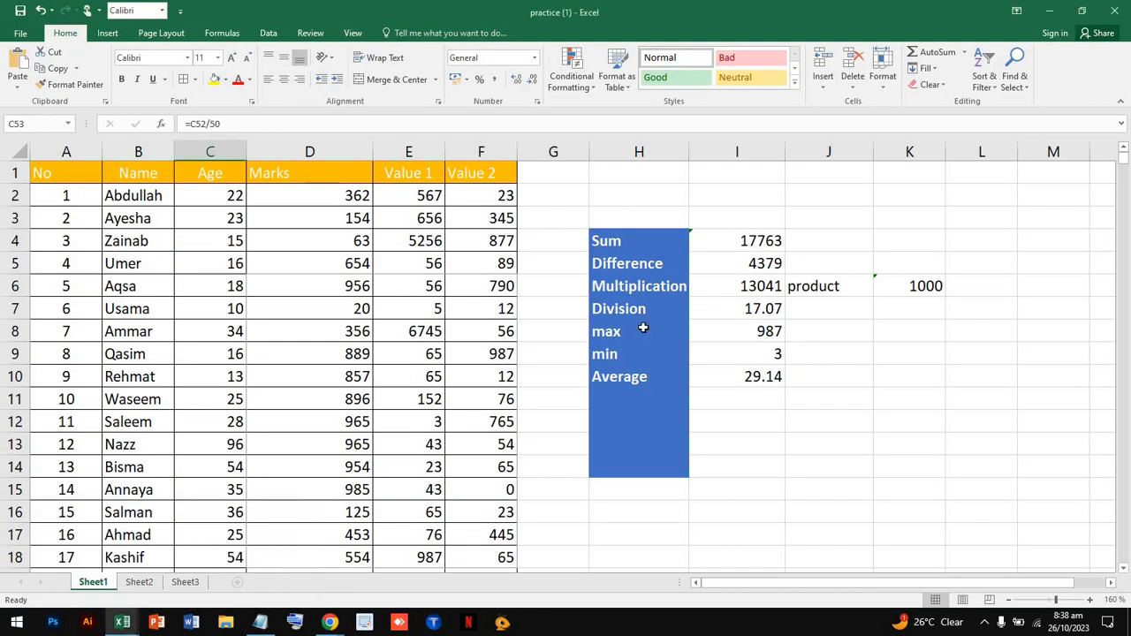
left_click(654, 396)
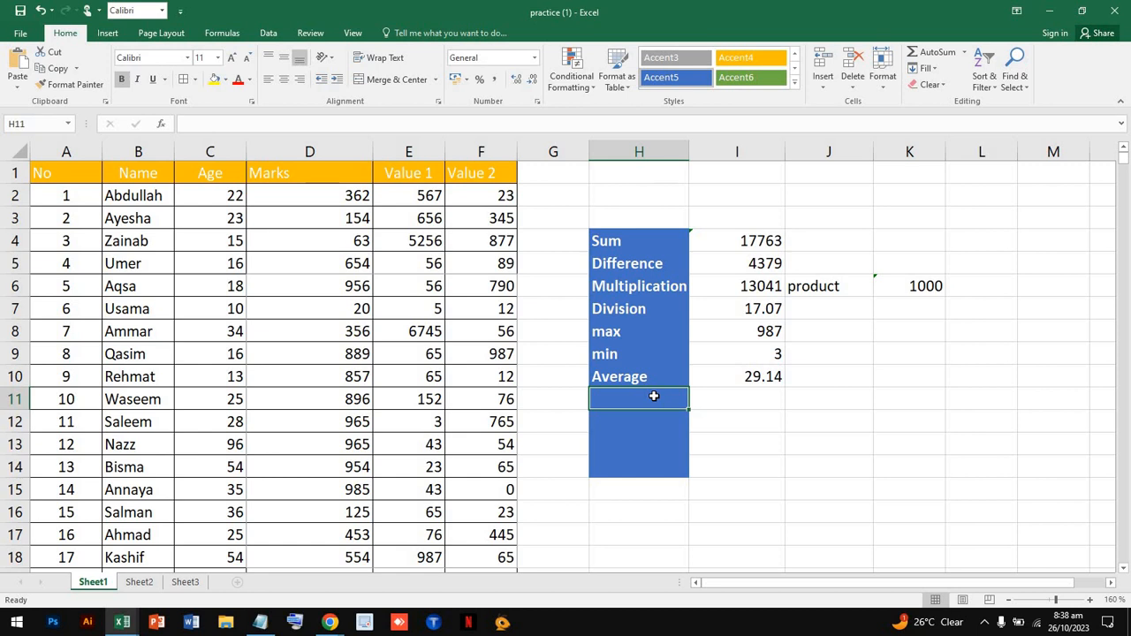
left_click(963, 52)
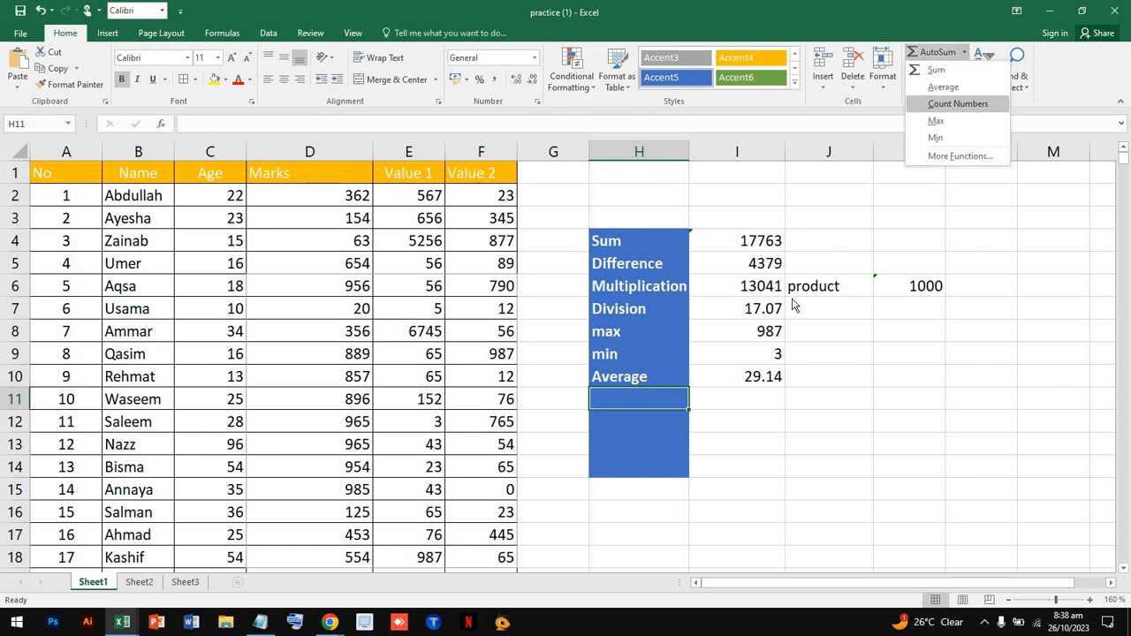
type("c")
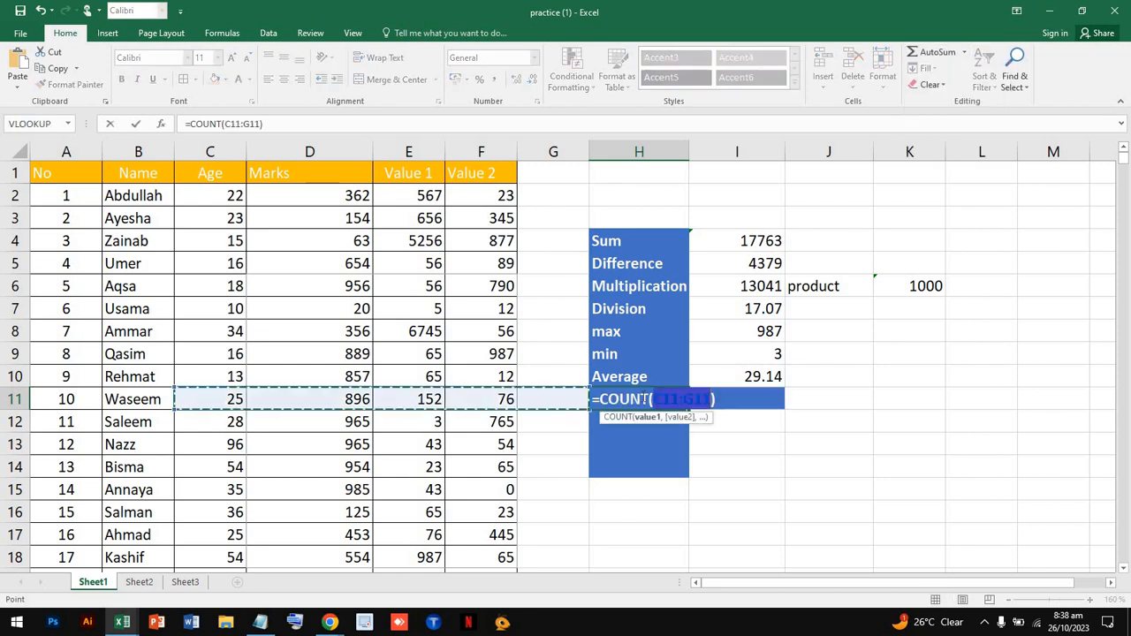
type("ount")
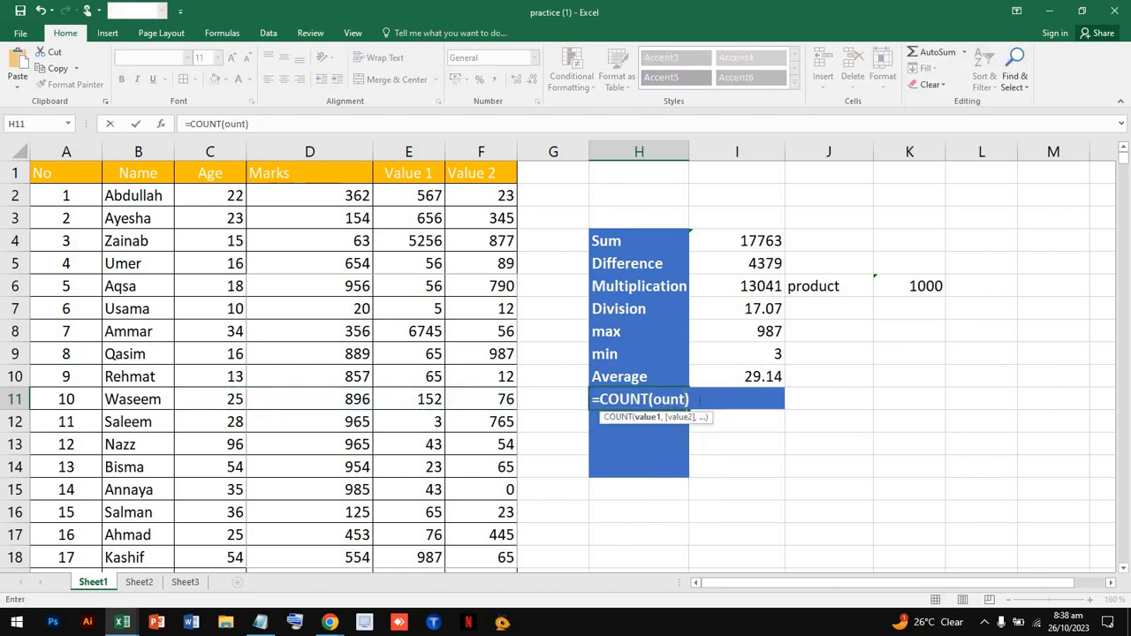
Step: Replace the unintended formula in cell H11 with the label count, below the Average label
left_click_drag(691, 398, 580, 397)
type("c")
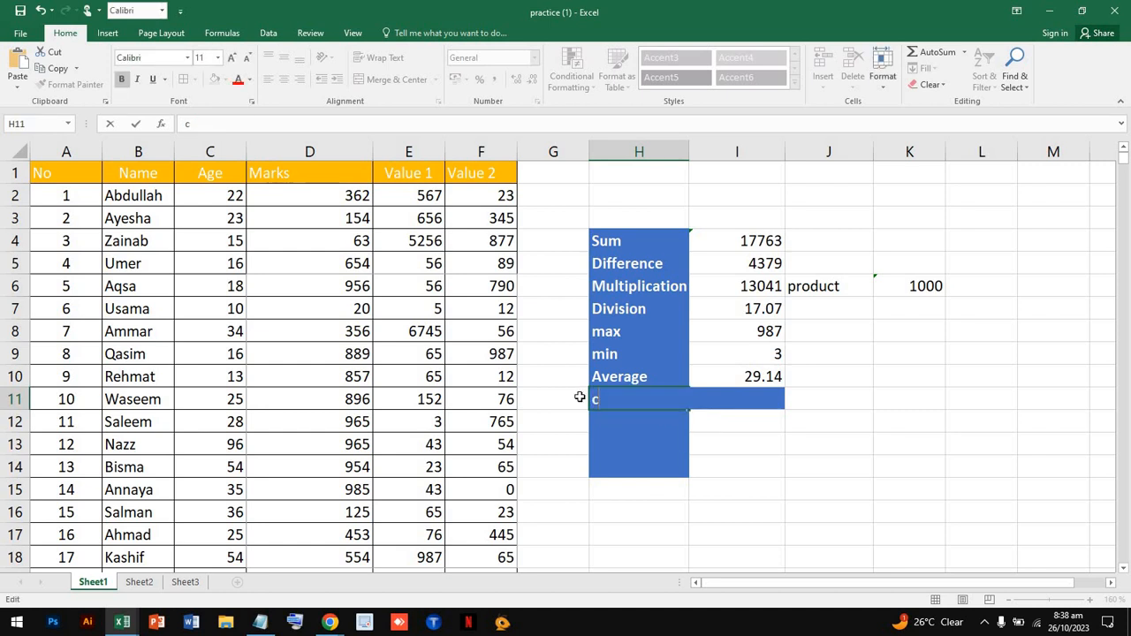
type("ount")
left_click(797, 458)
Step: Enter =COUNT(D2:D51) in cell I11 to count the numeric entries in the Marks column, and check the formula
left_click(742, 400)
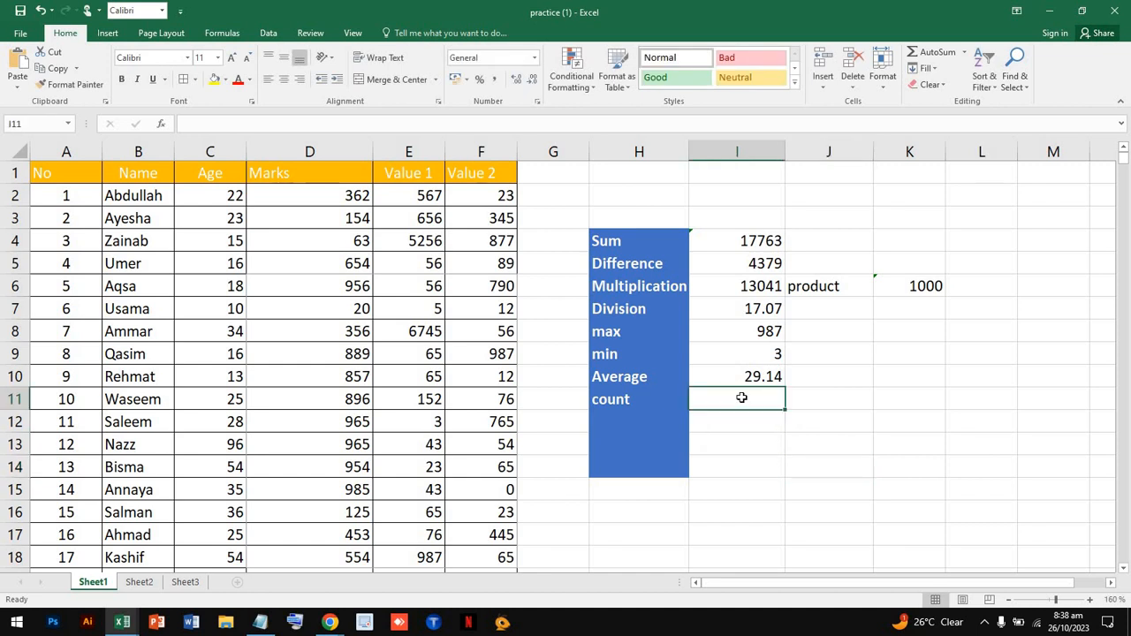
double_click(742, 399)
type("=")
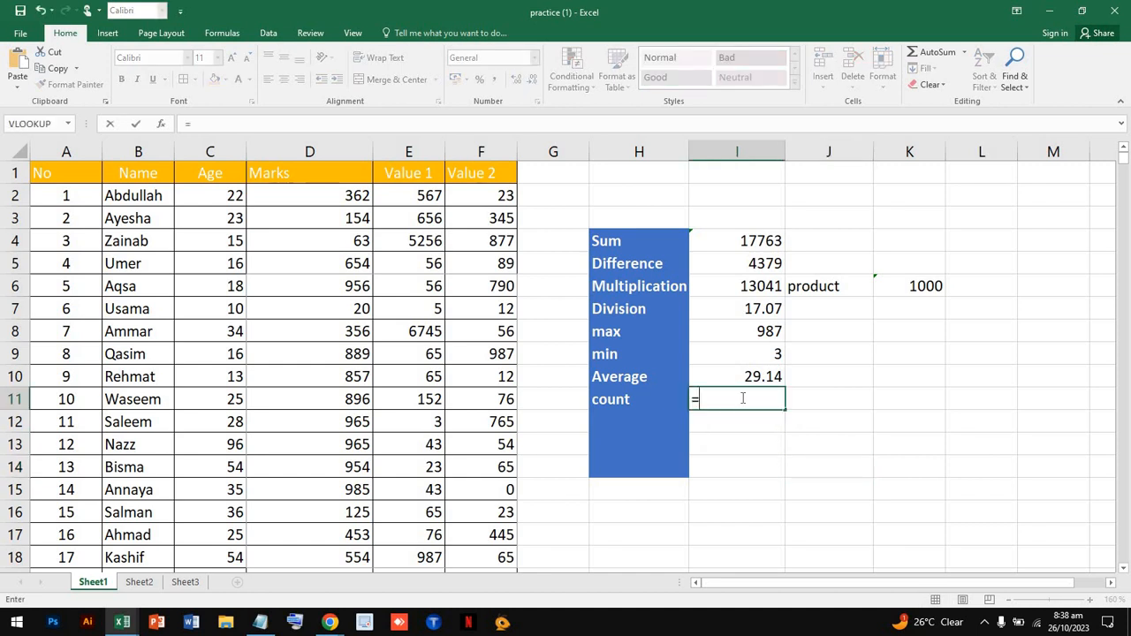
type("c")
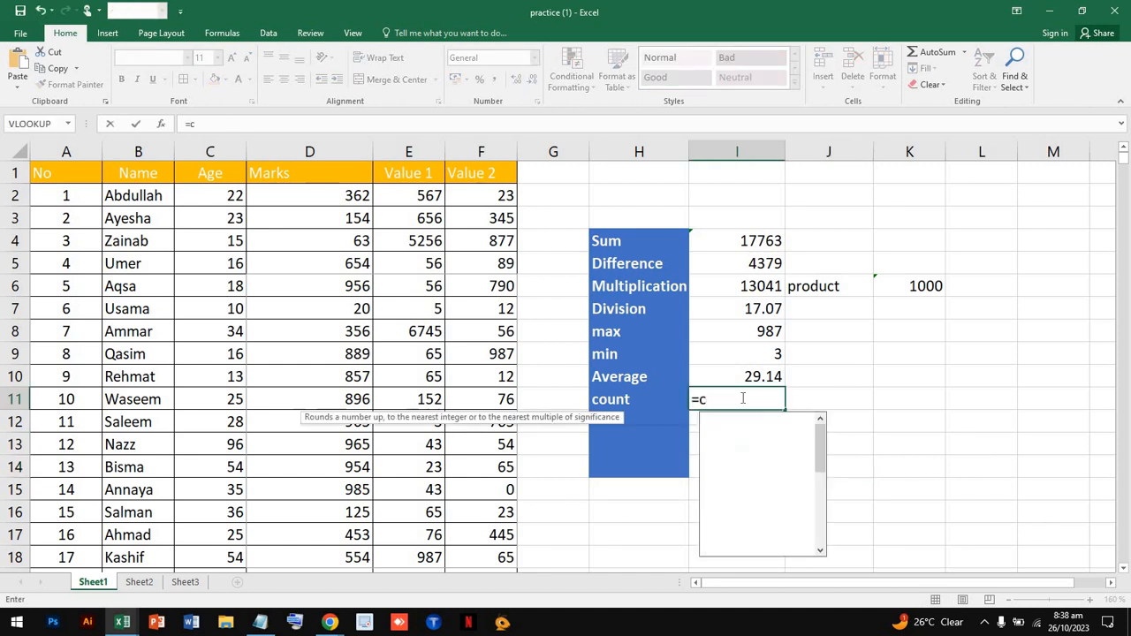
type("ount")
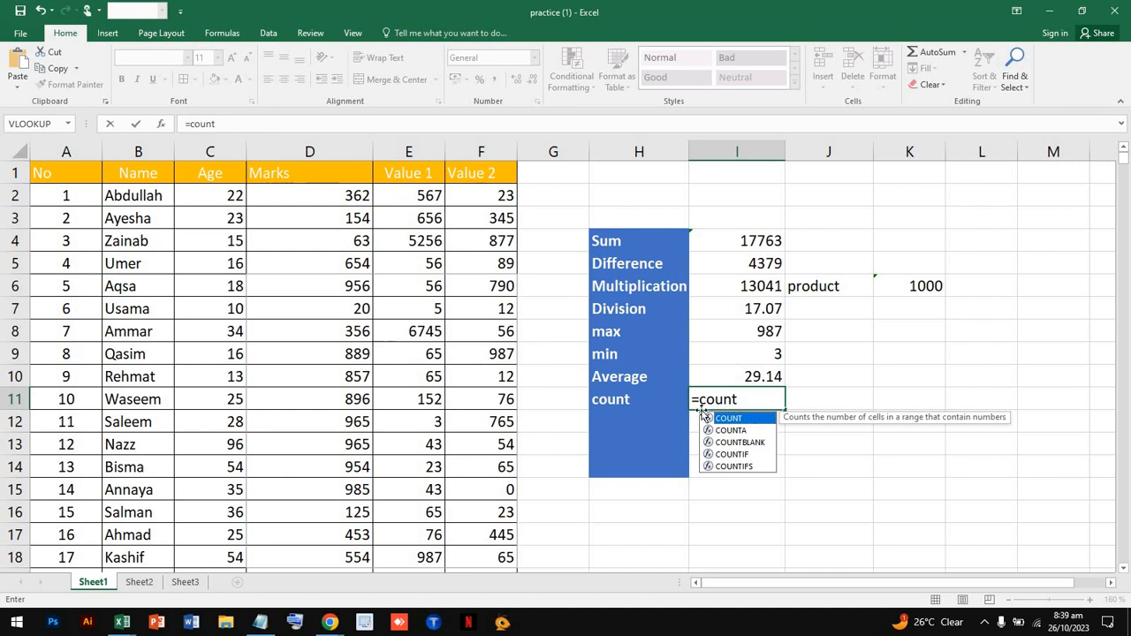
double_click(741, 425)
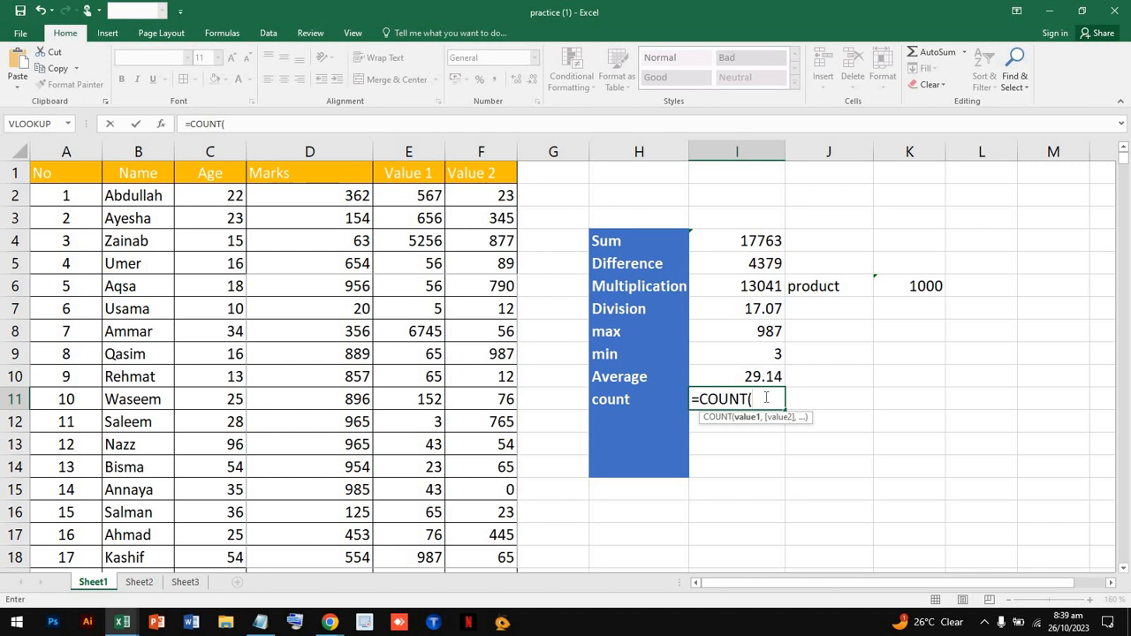
type("d2")
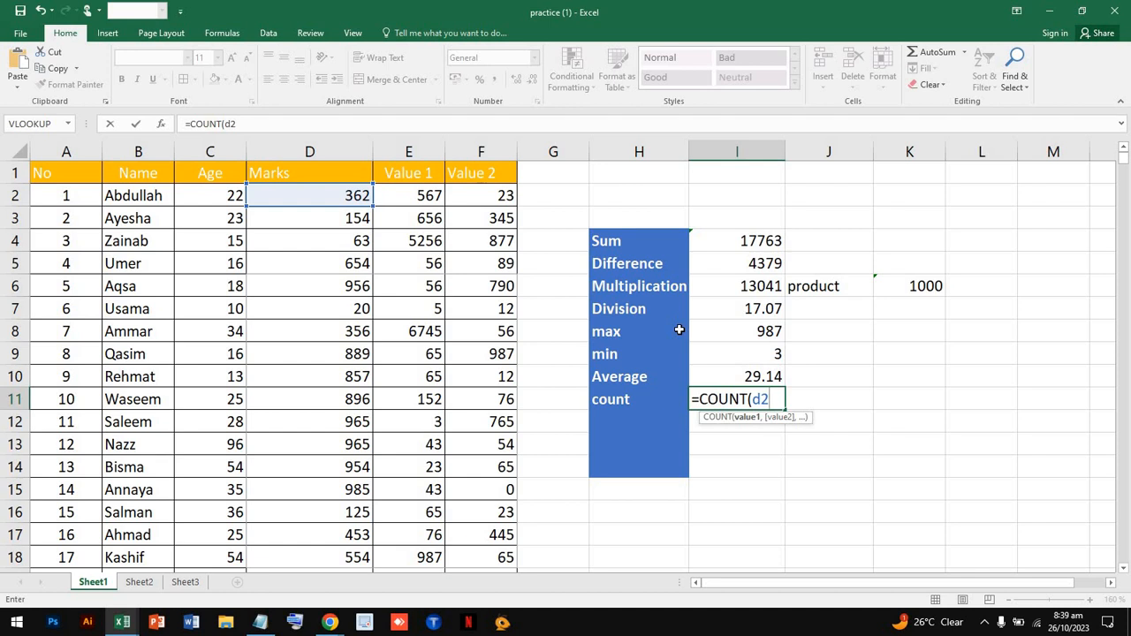
type(":d")
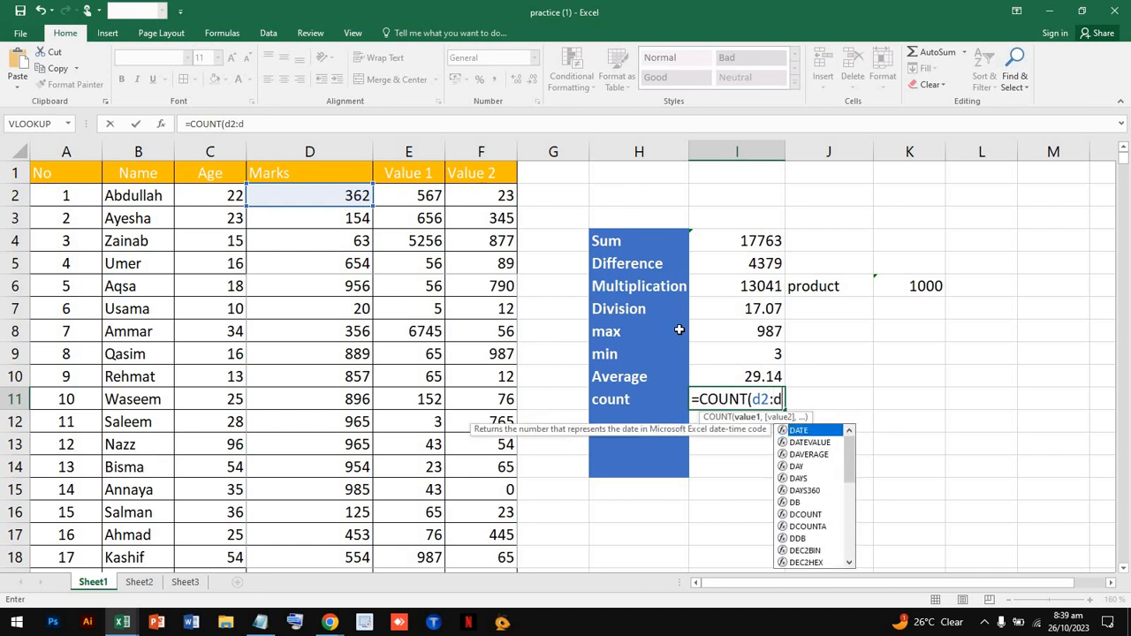
type("51")
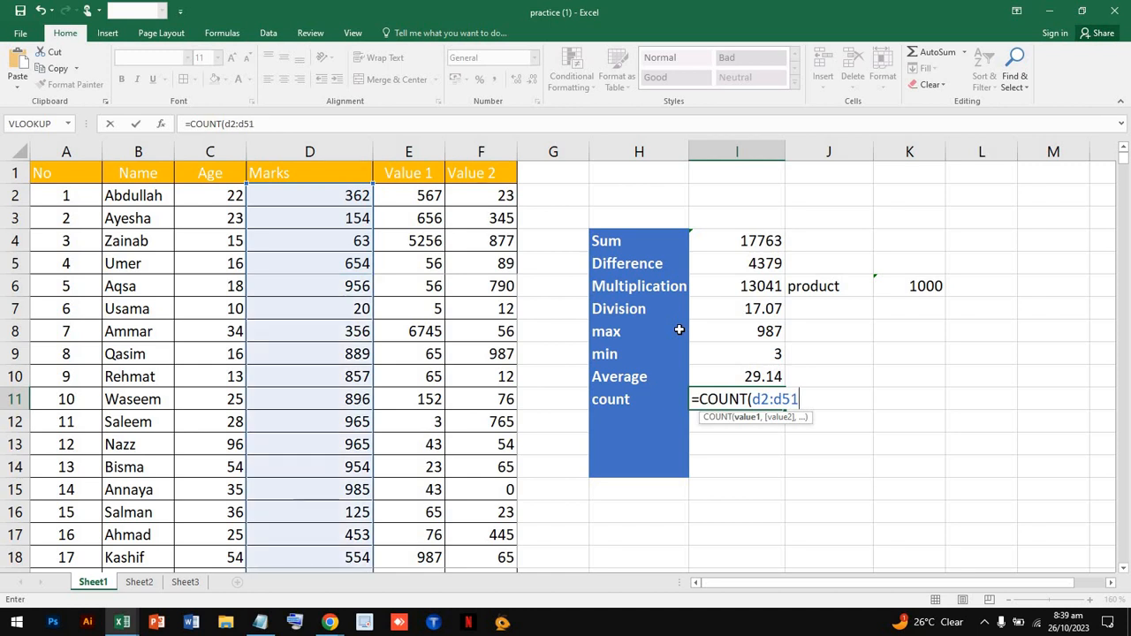
key("Return")
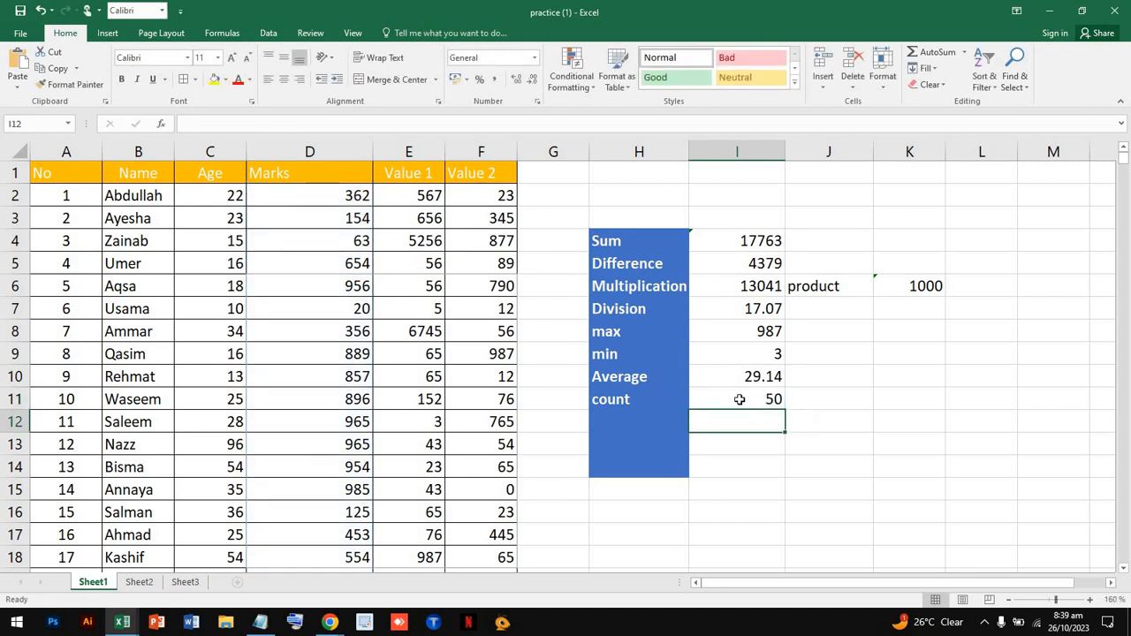
left_click(739, 399)
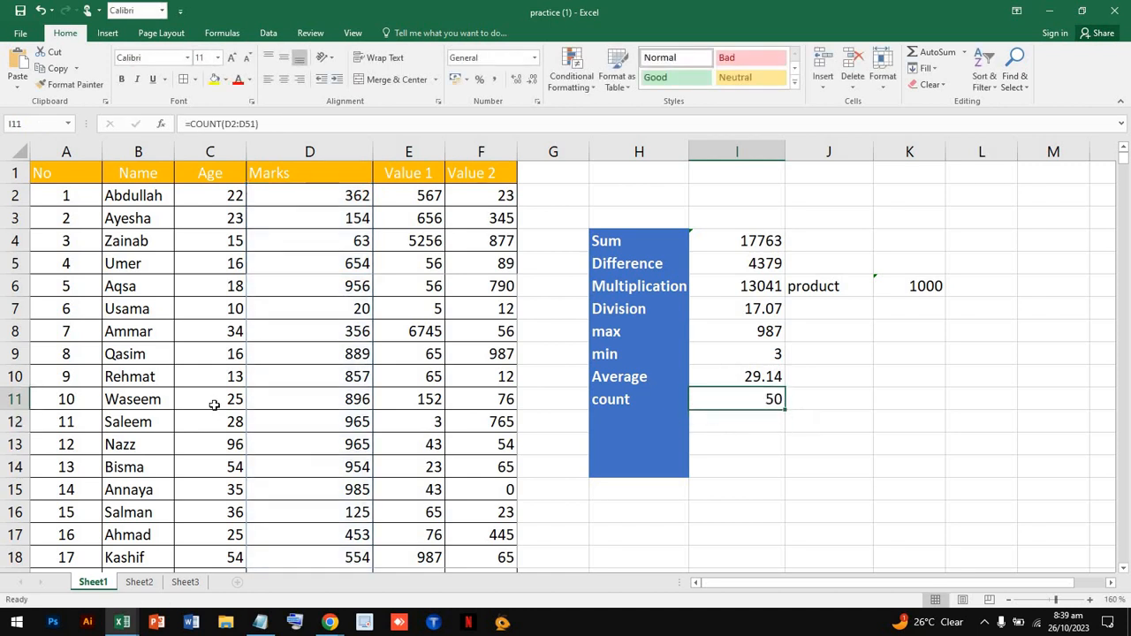
Step: Delete the entire sheet row 8, which holds record number 7, to test how the summary formulas respond
left_click(11, 331)
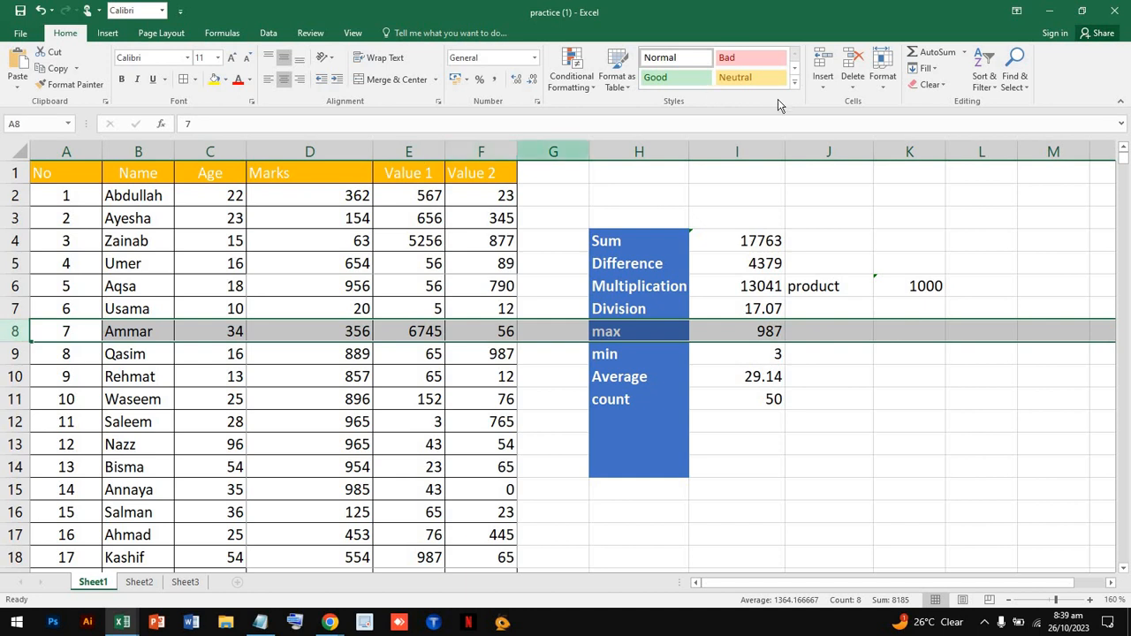
left_click(854, 61)
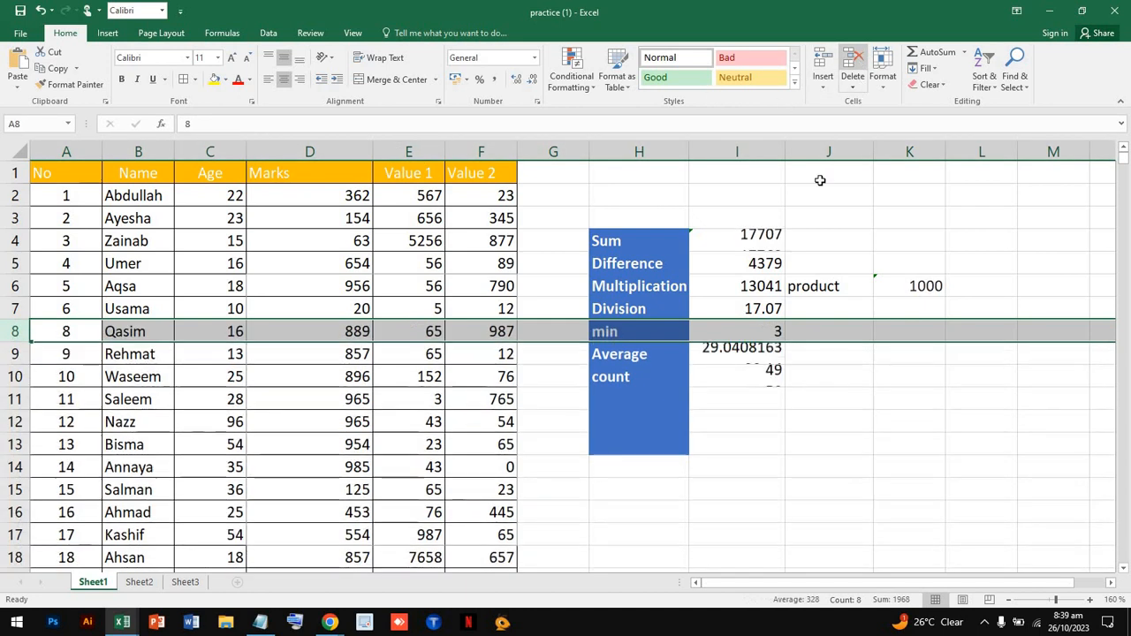
Step: Check the count formula in the summary block, and undo the deletion of the row holding record number 7
left_click(765, 377)
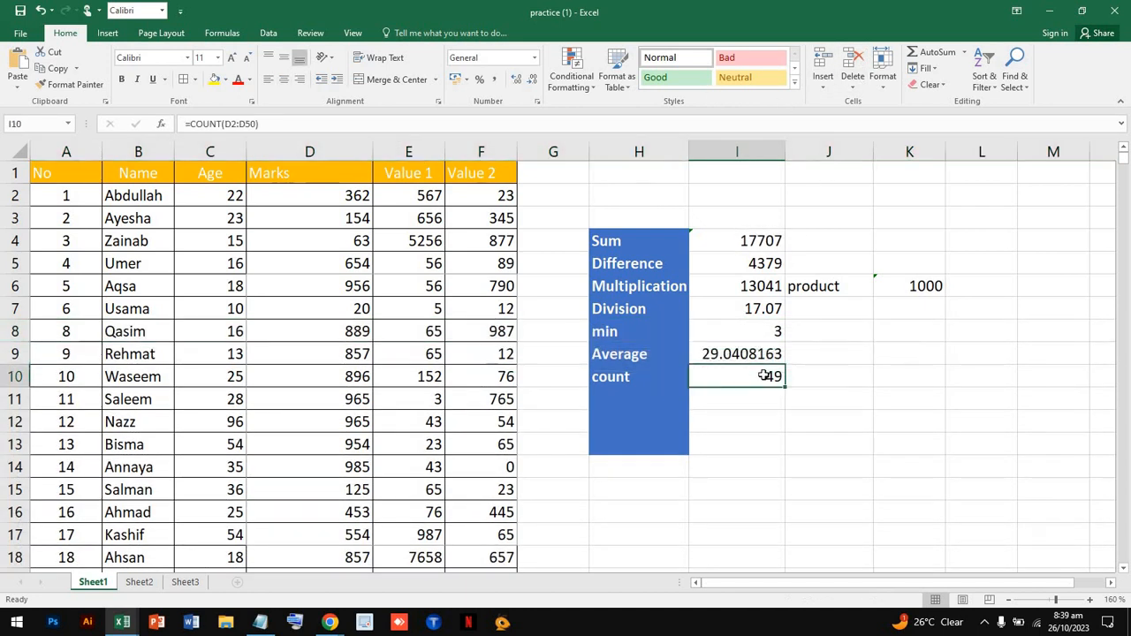
key("ctrl+z")
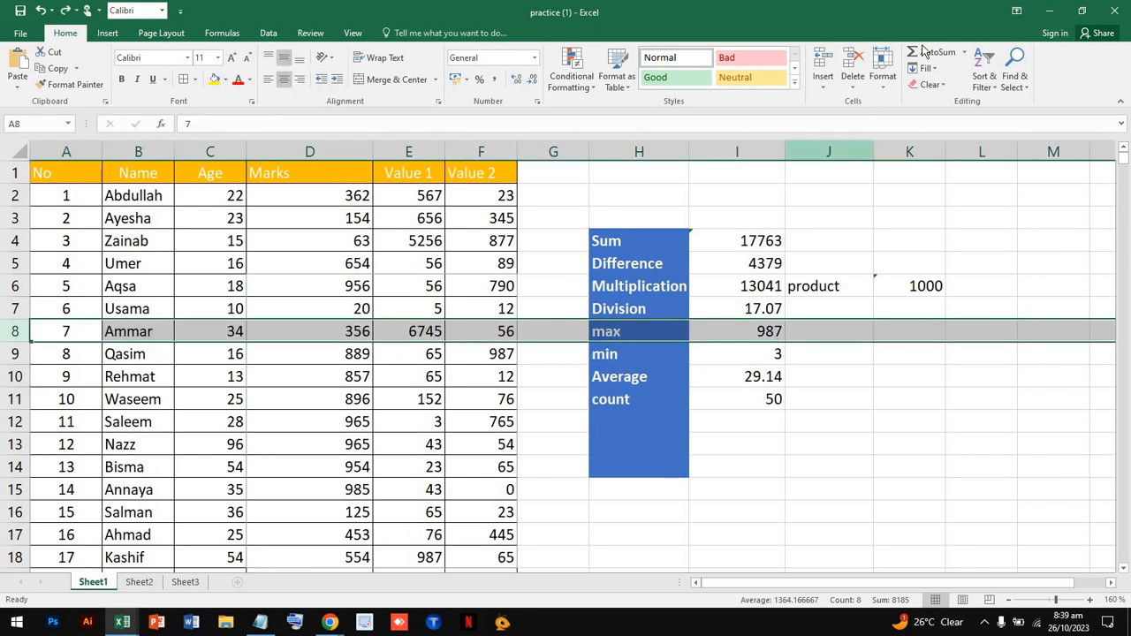
Step: Review the functions offered by AutoSum, and select the summary block H4:K11 to recap the formulas covered
left_click(964, 52)
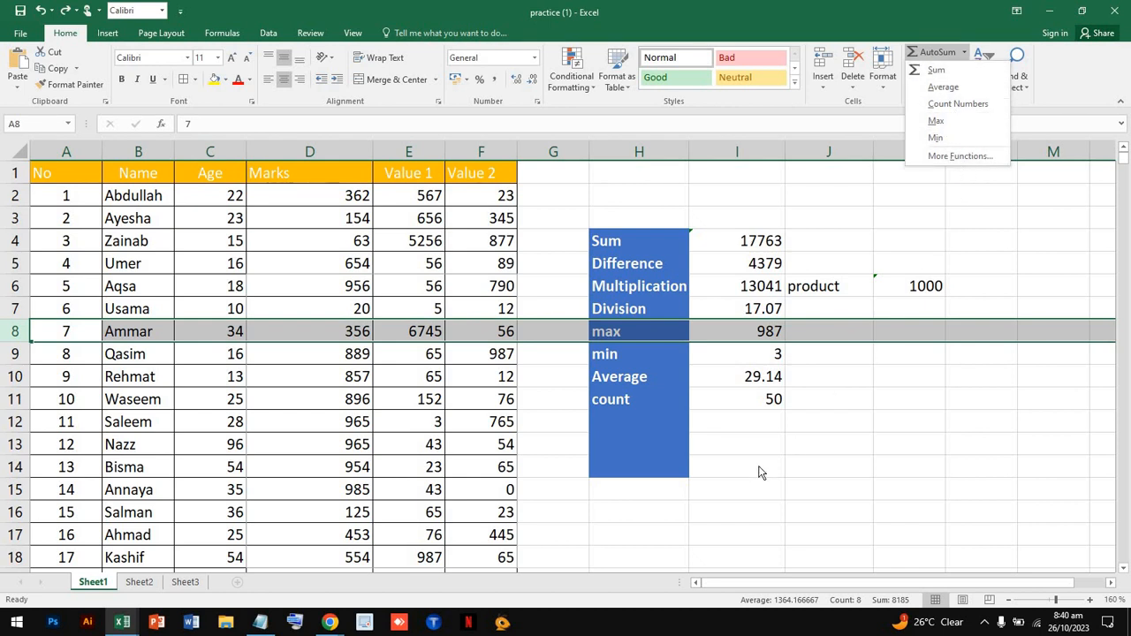
key("Escape")
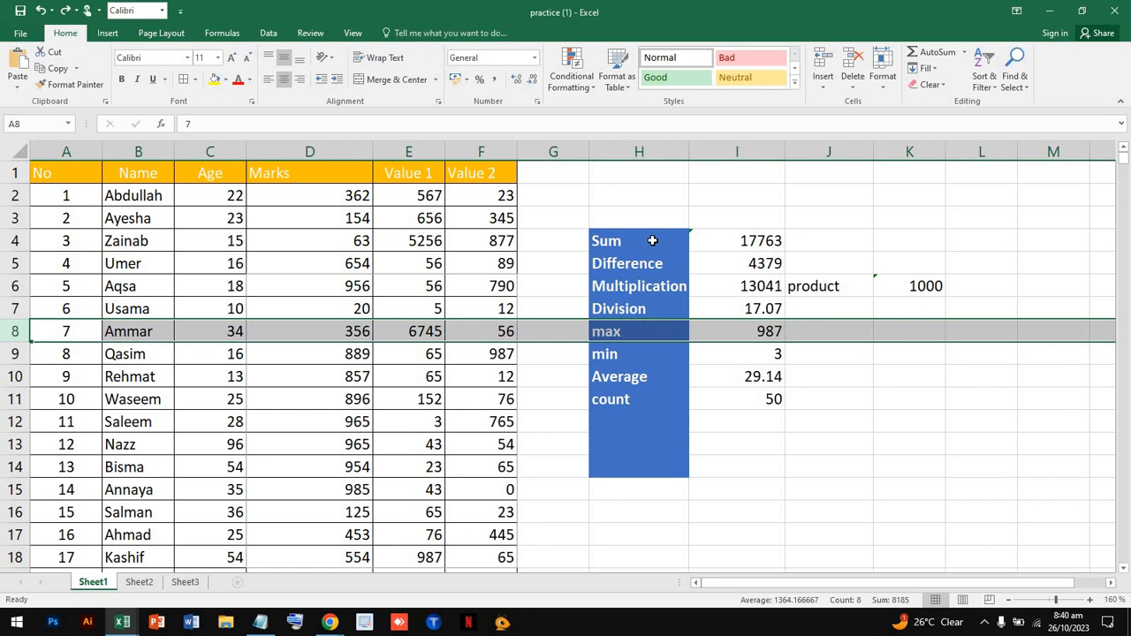
left_click_drag(652, 240, 922, 389)
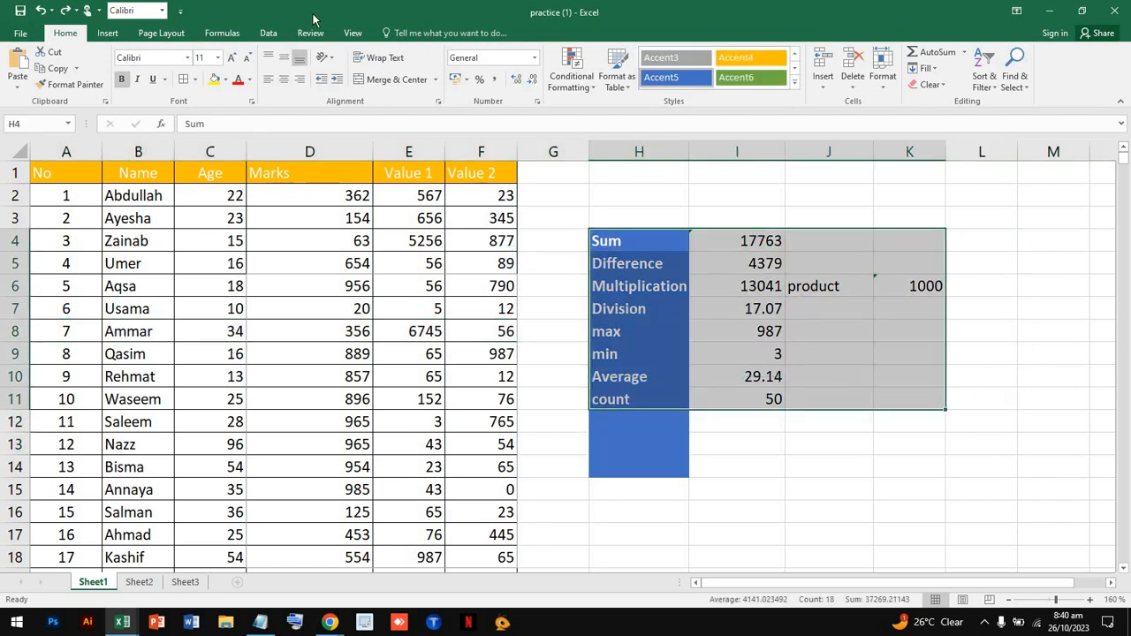
left_click(222, 33)
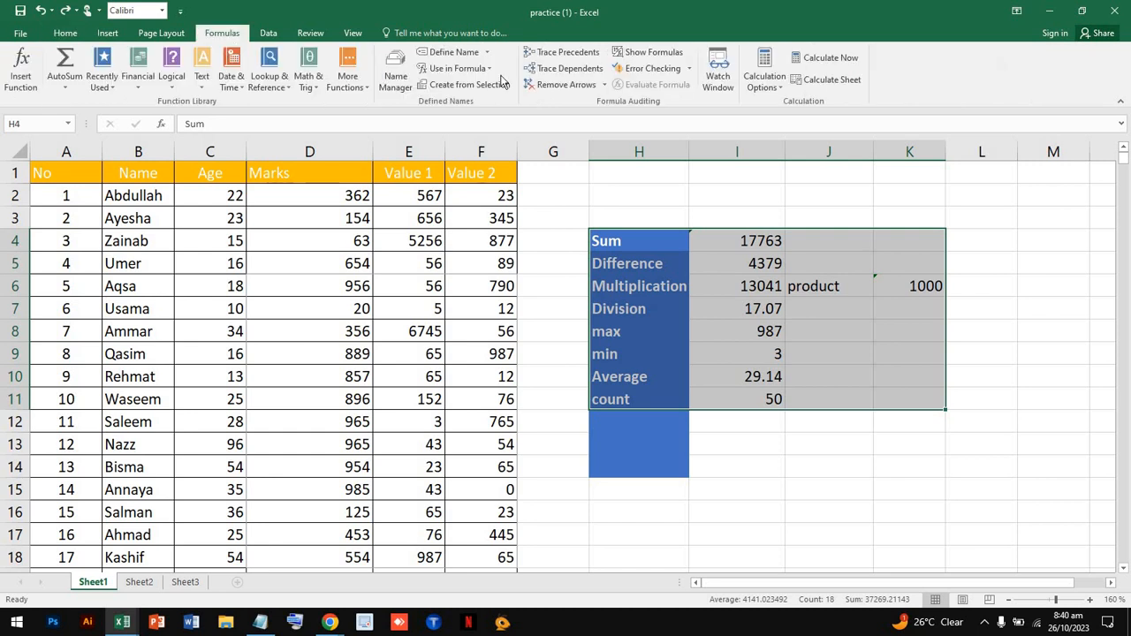
left_click(269, 33)
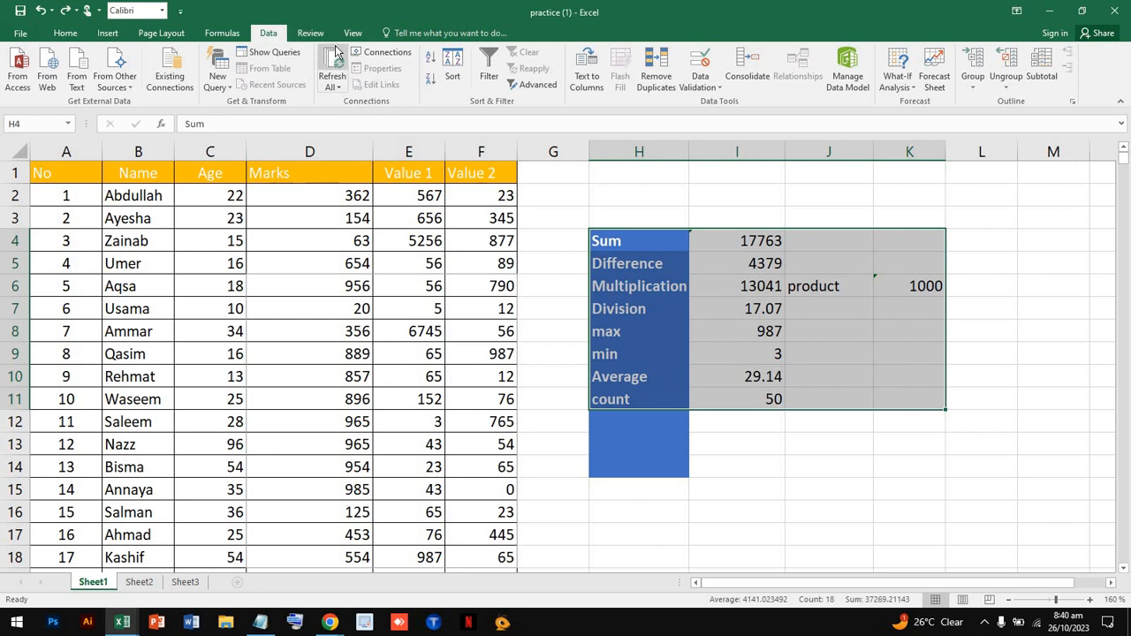
left_click(65, 32)
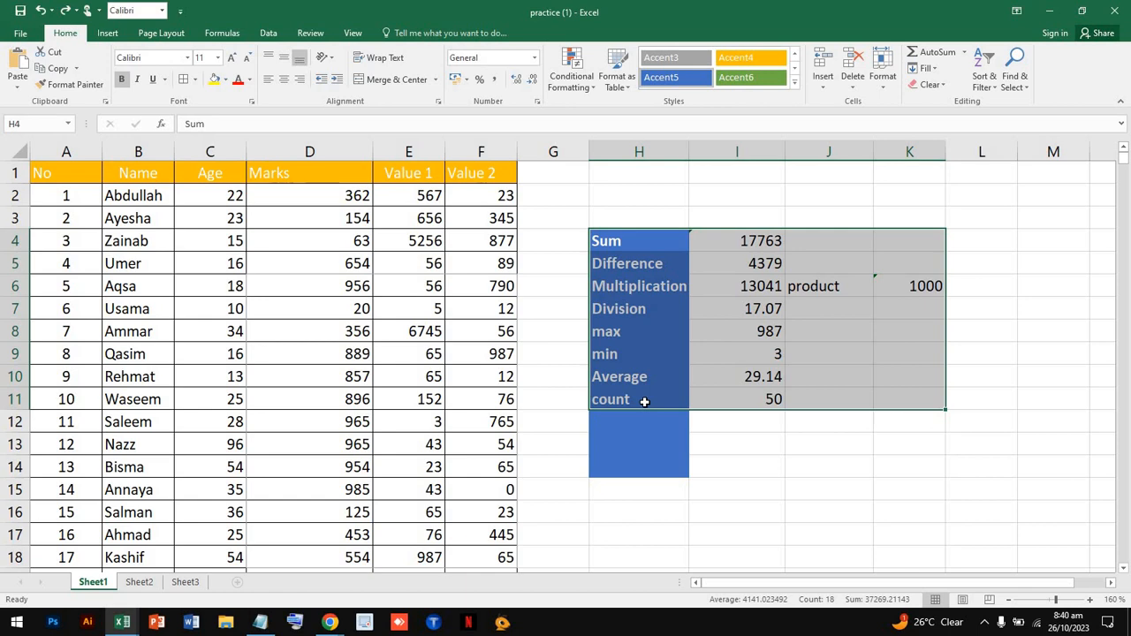